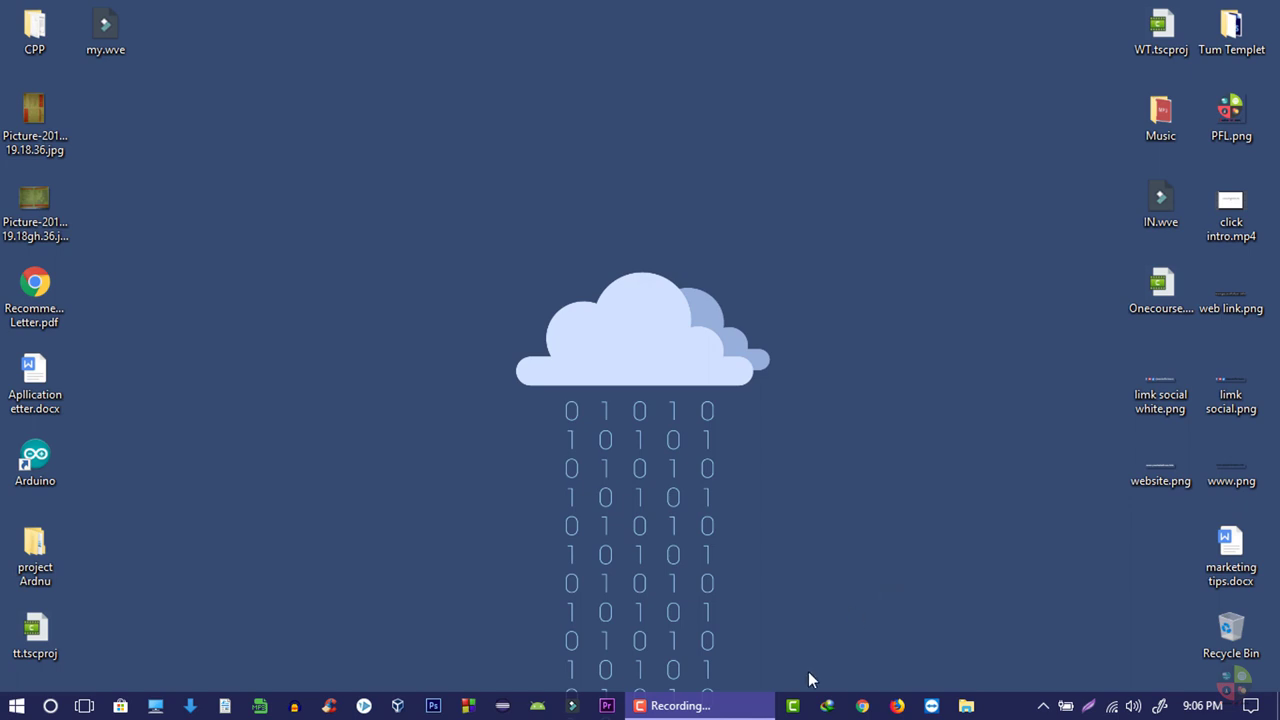
- Launch Chrome and search Google for 'google form'
left_click(860, 705)
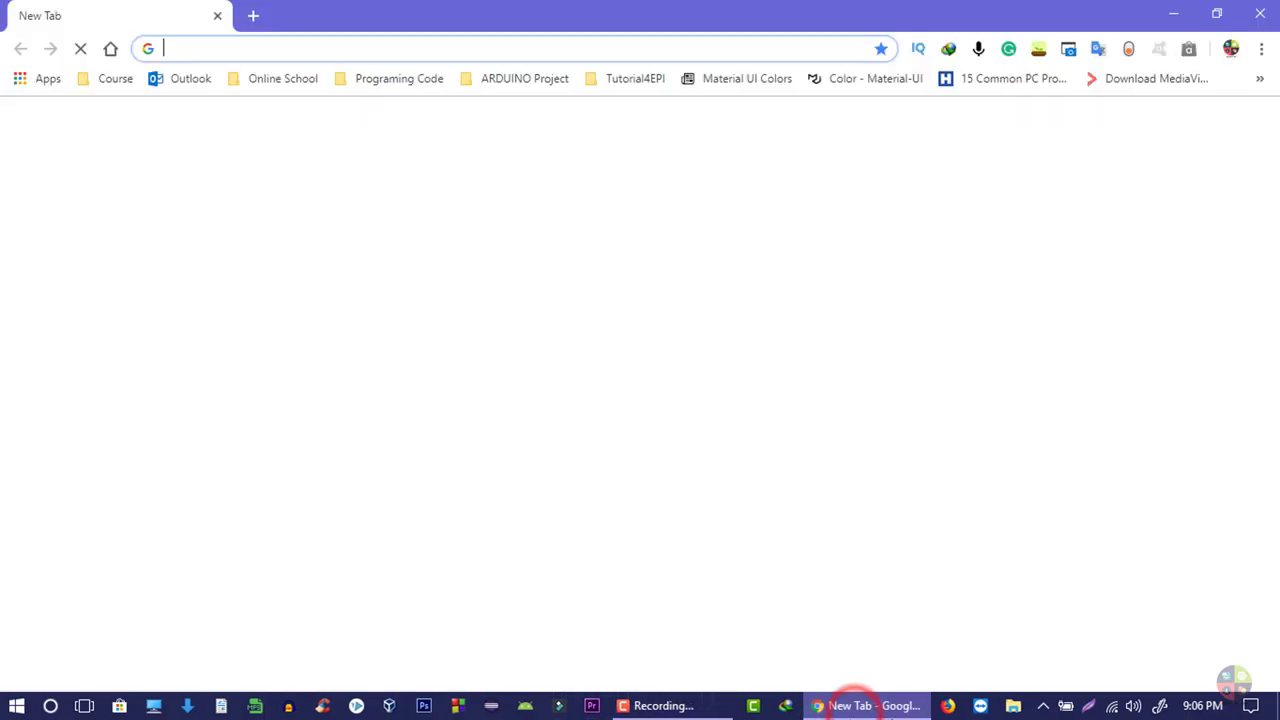
left_click(334, 42)
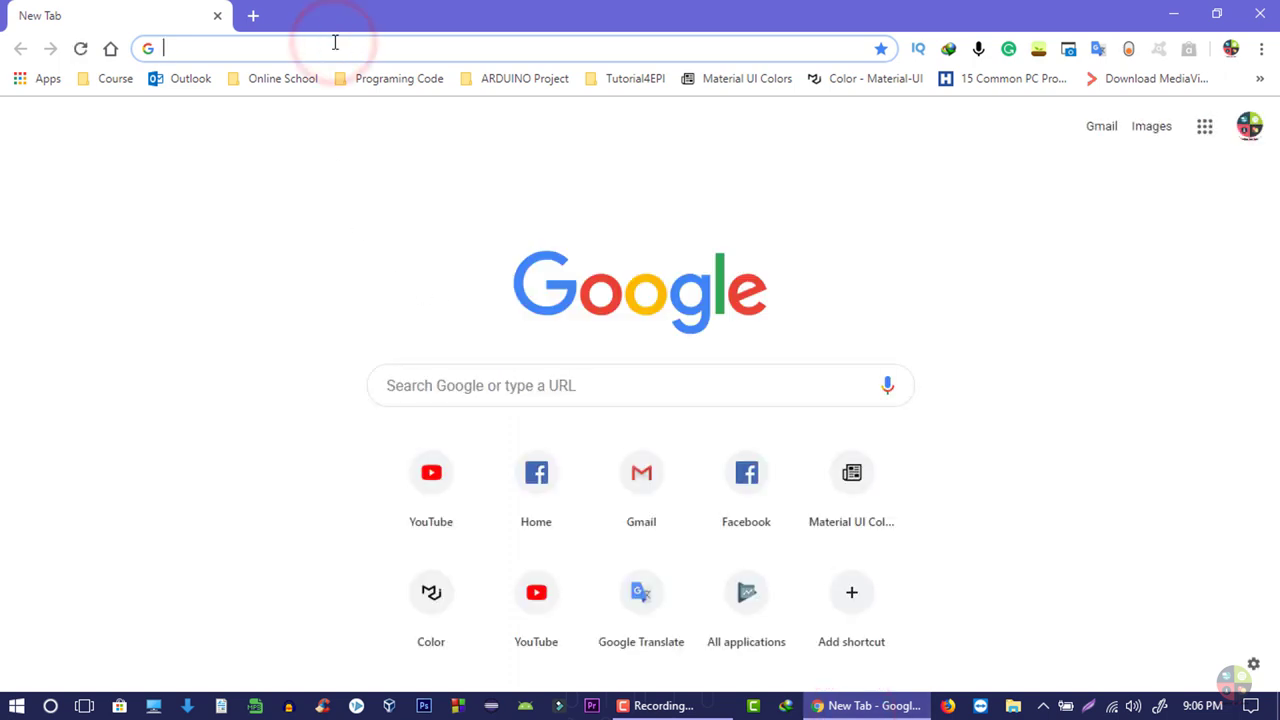
type("googlr")
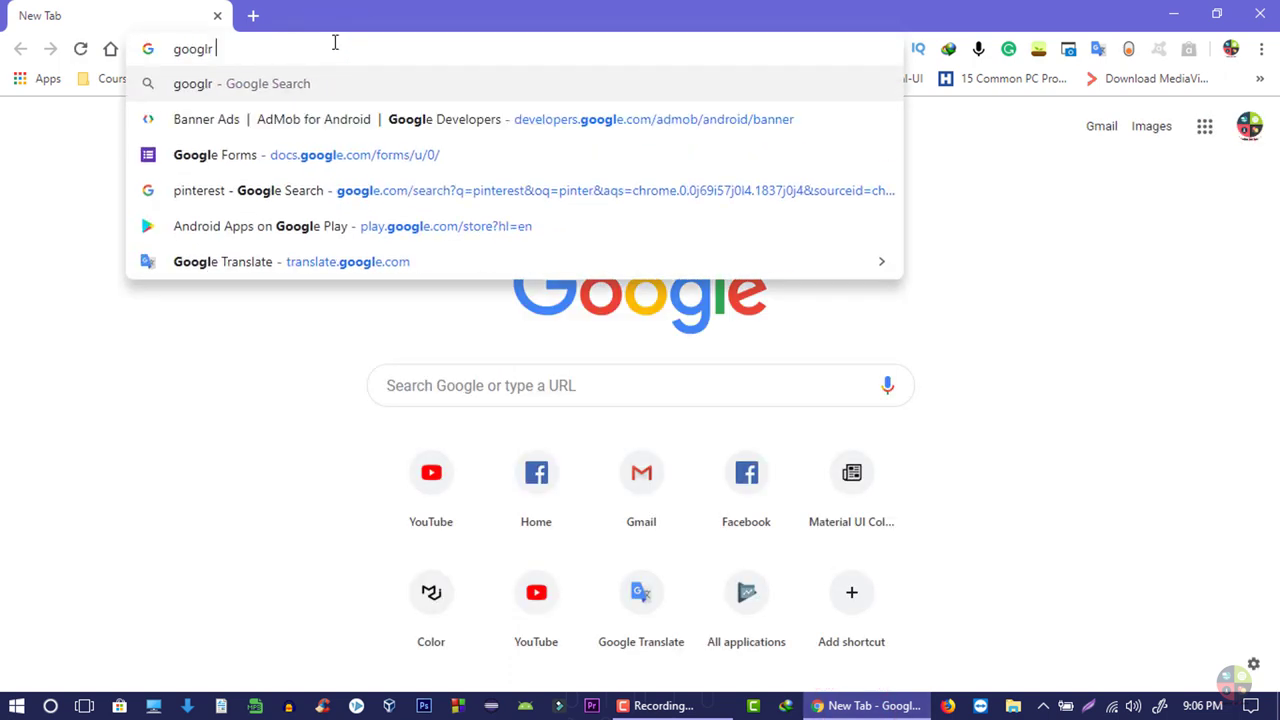
key("BackSpace")
type("e fo")
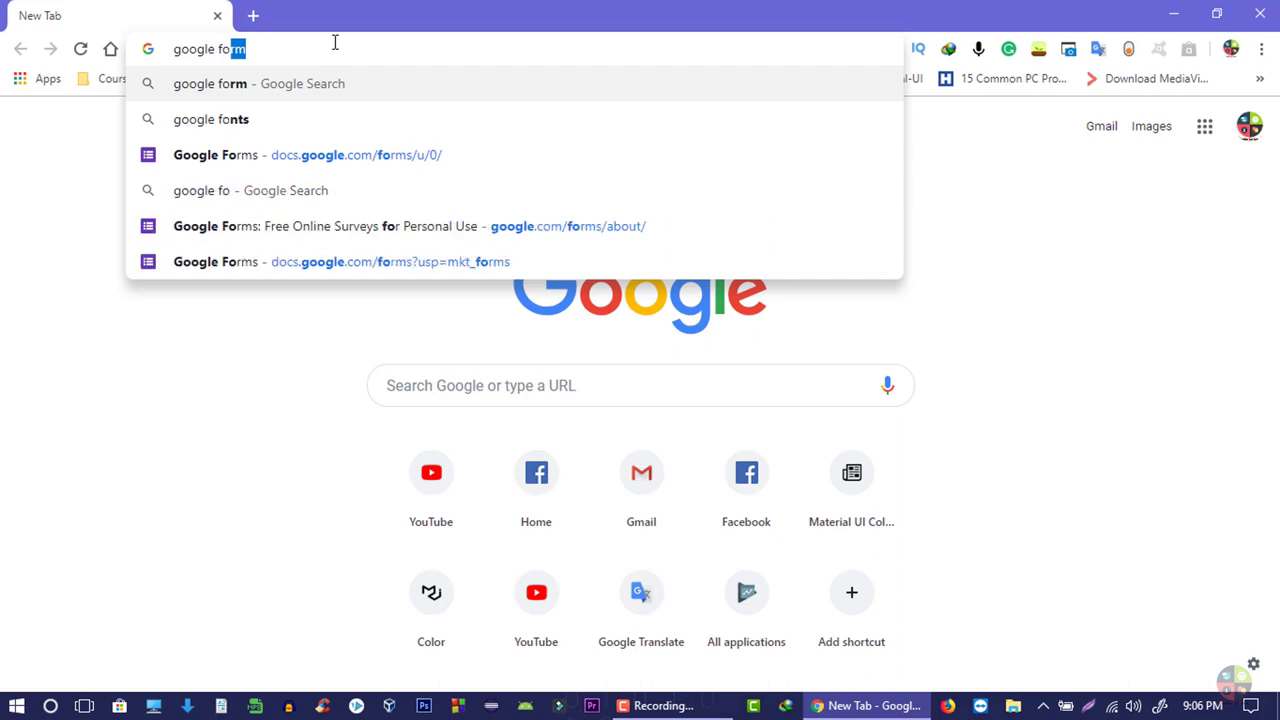
key("Return")
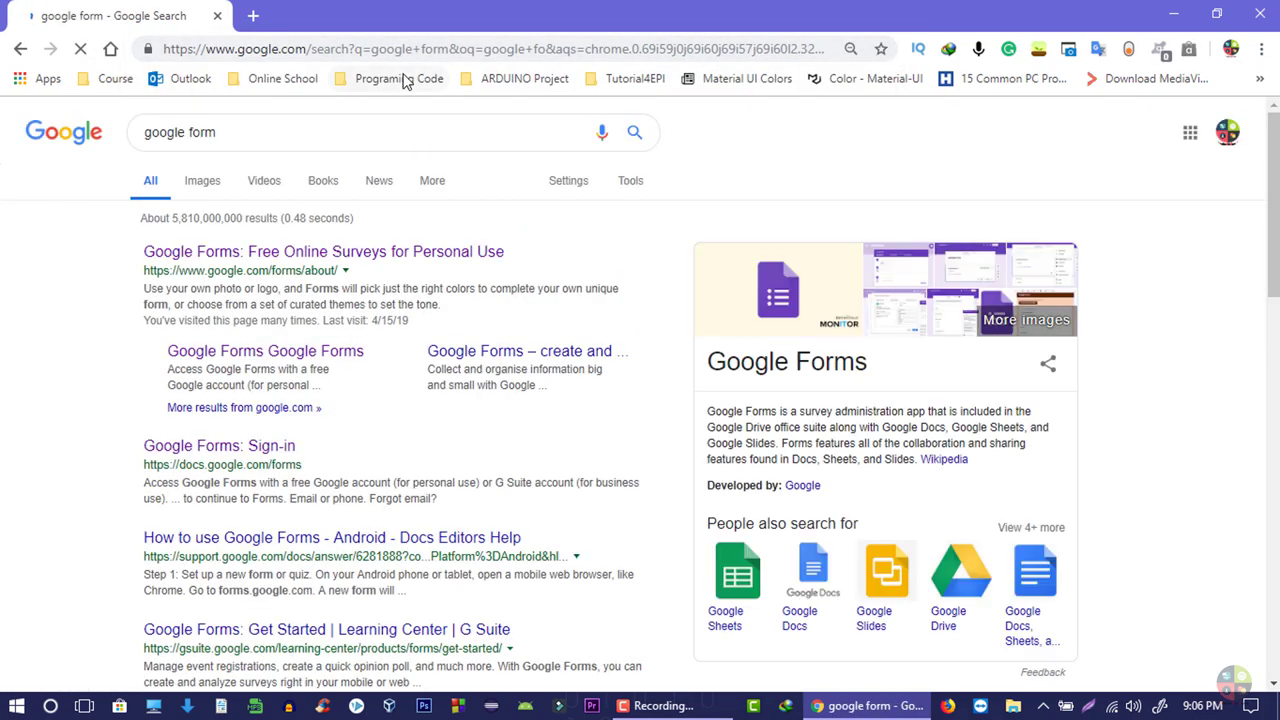
- Scroll the search results and follow the 'Google Forms: Sign-in' link
scroll(390, 268, "down", 1)
scroll(390, 268, "down", 1)
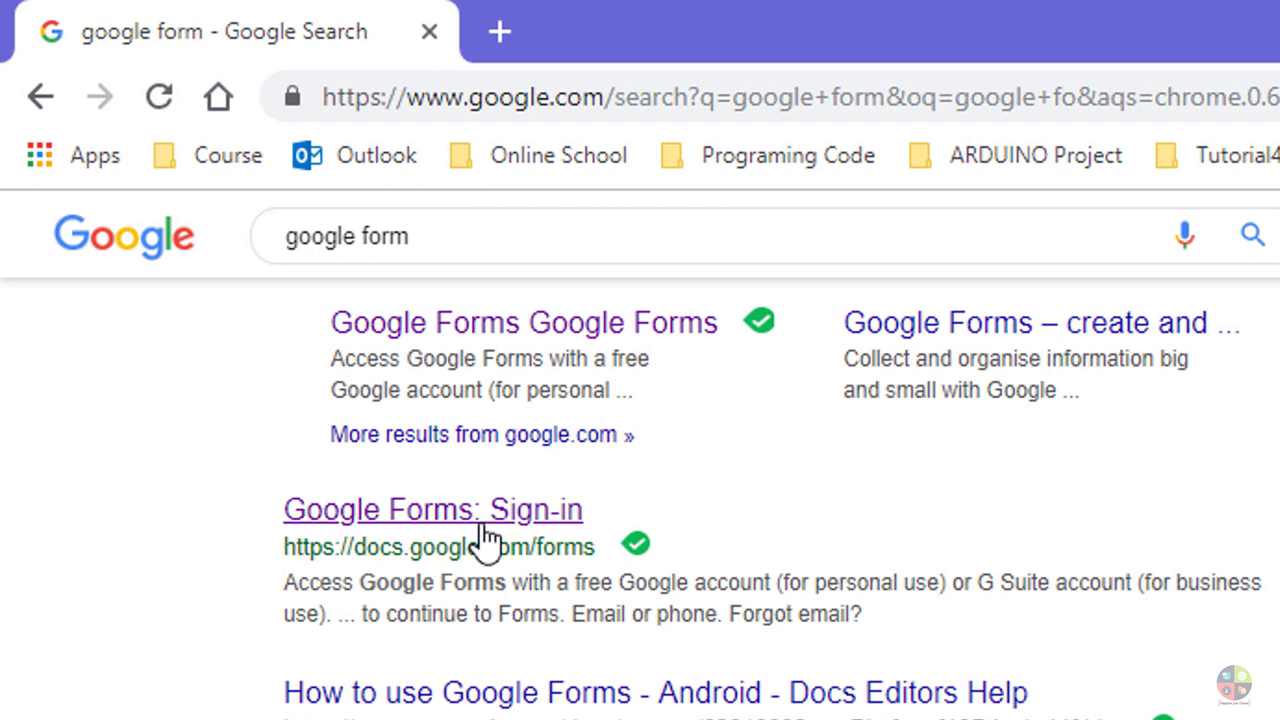
left_click(485, 540)
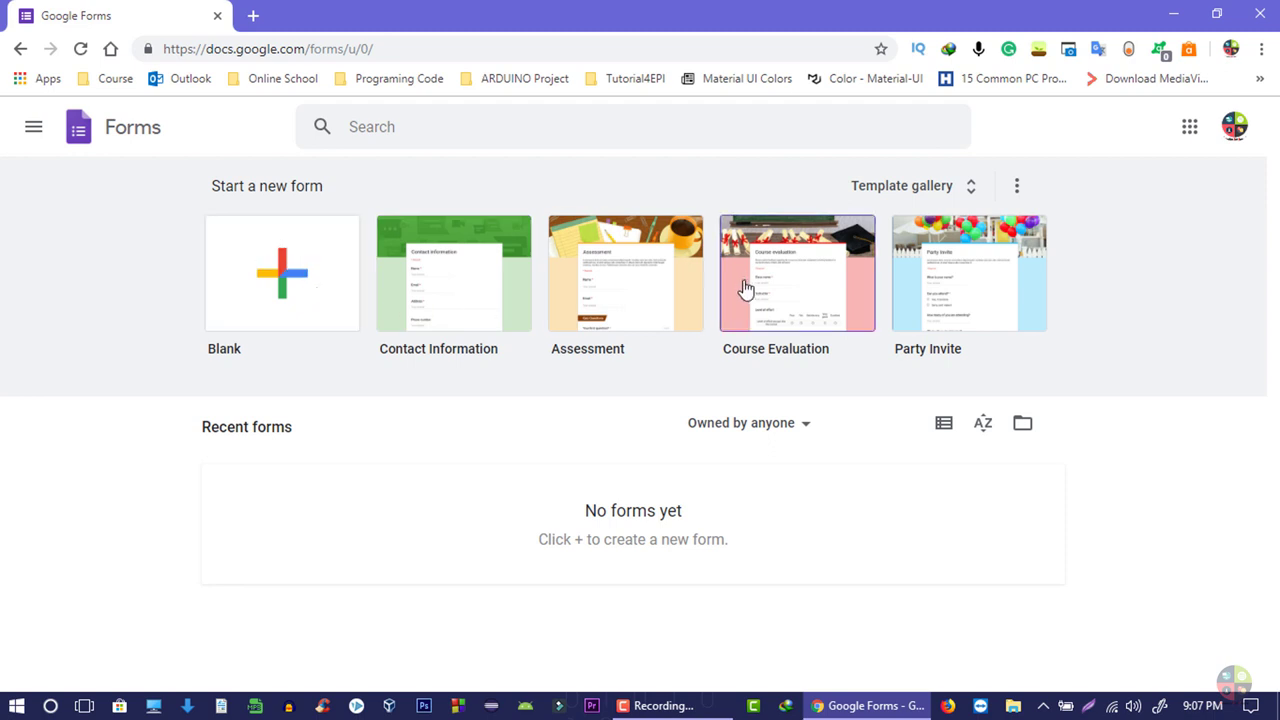
- Open the Template gallery and scroll through its Personal, Work and Education templates
left_click(845, 196)
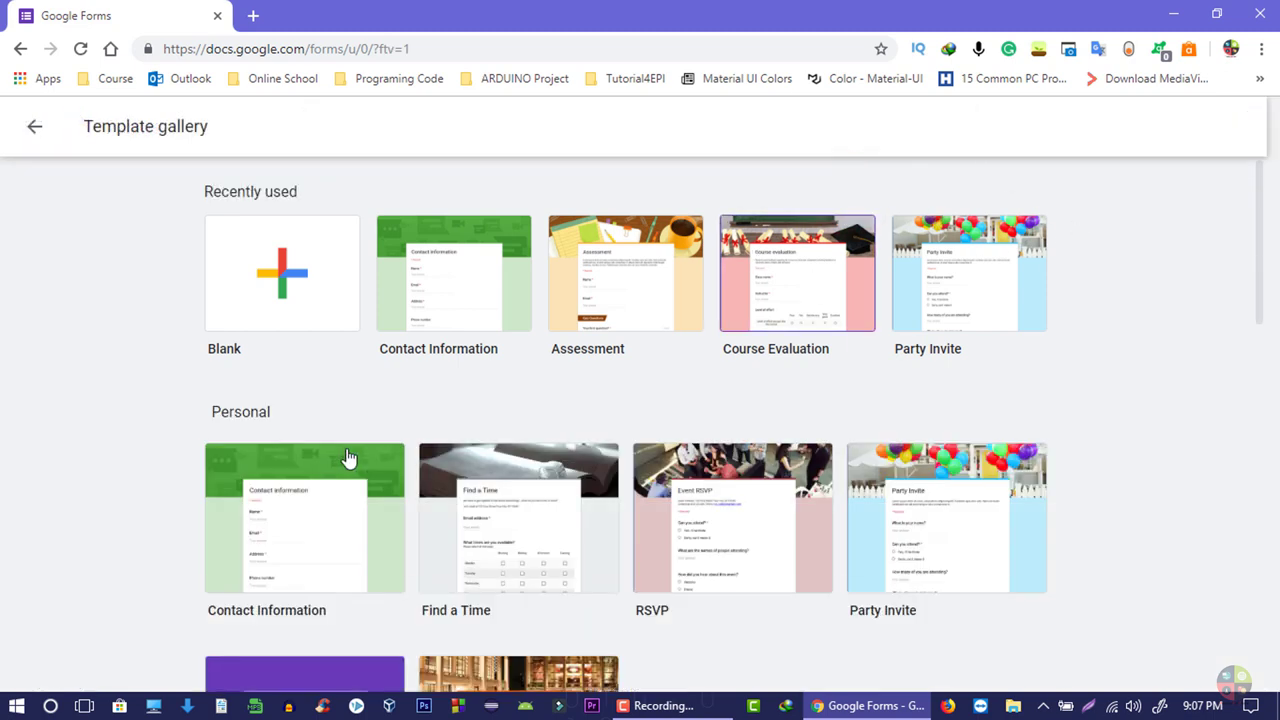
scroll(350, 483, "down", 1)
scroll(366, 409, "up", 1)
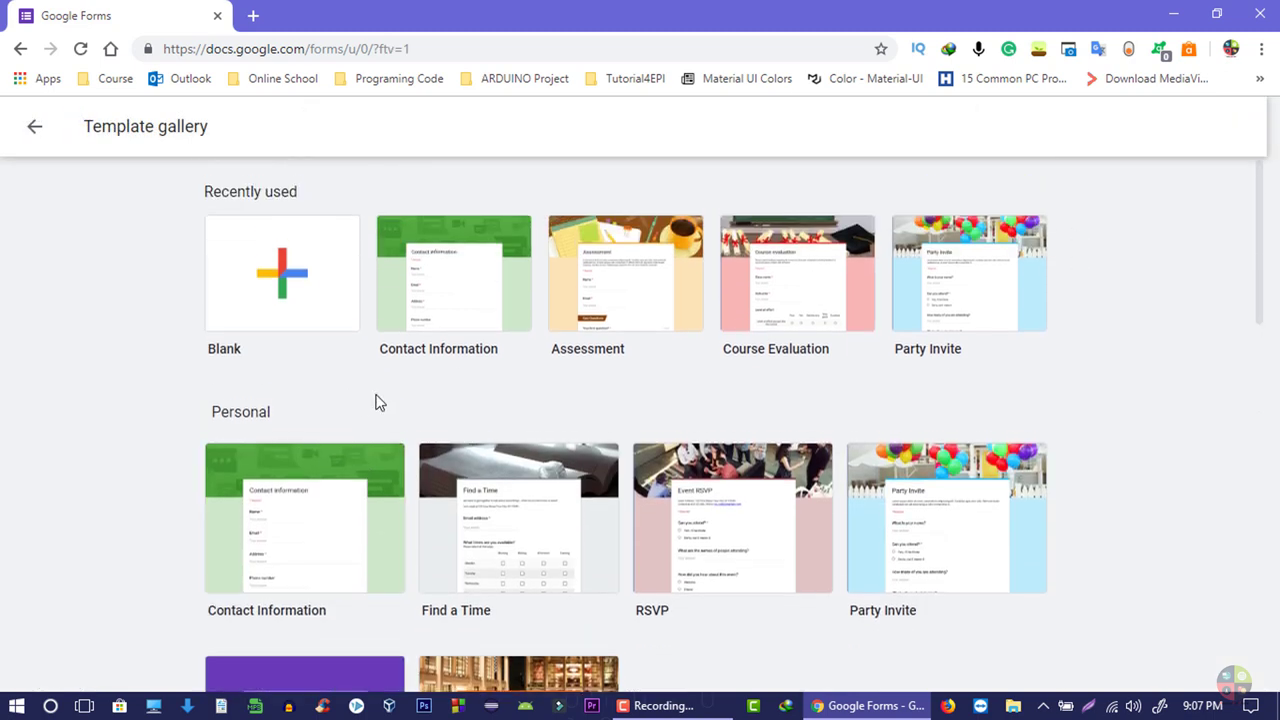
scroll(400, 380, "down", 2)
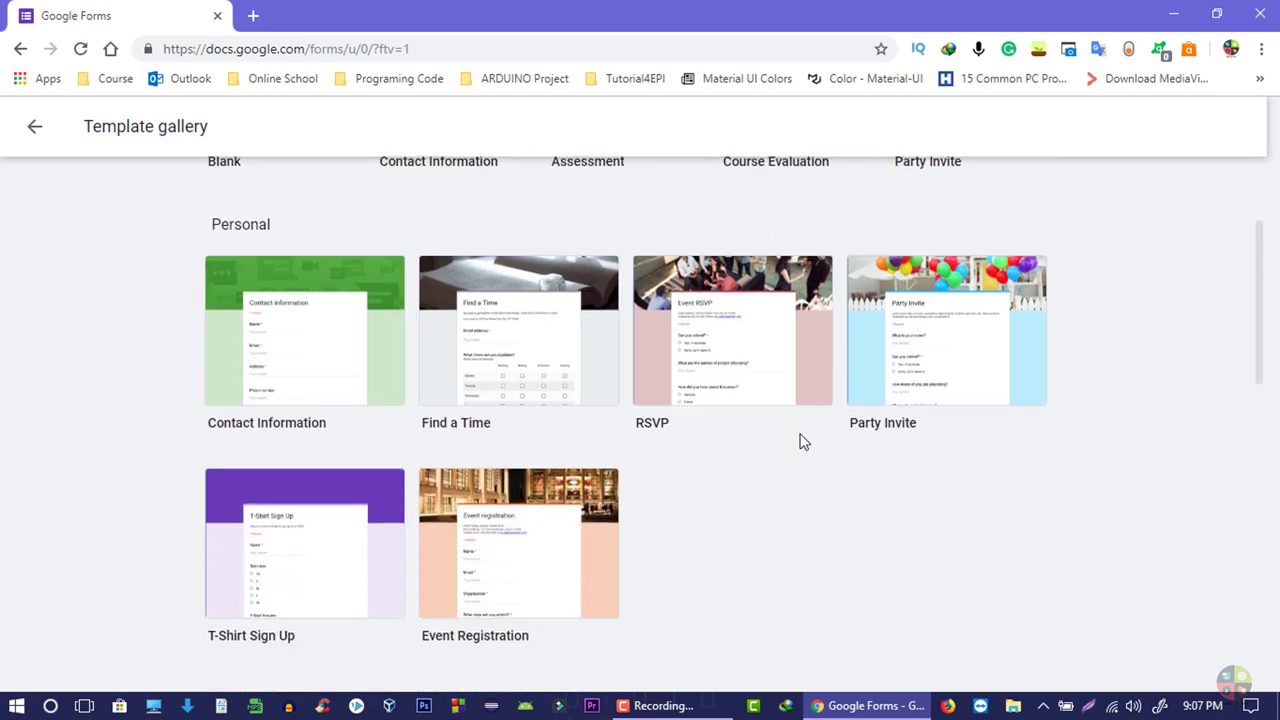
scroll(271, 434, "down", 2)
scroll(714, 394, "down", 3)
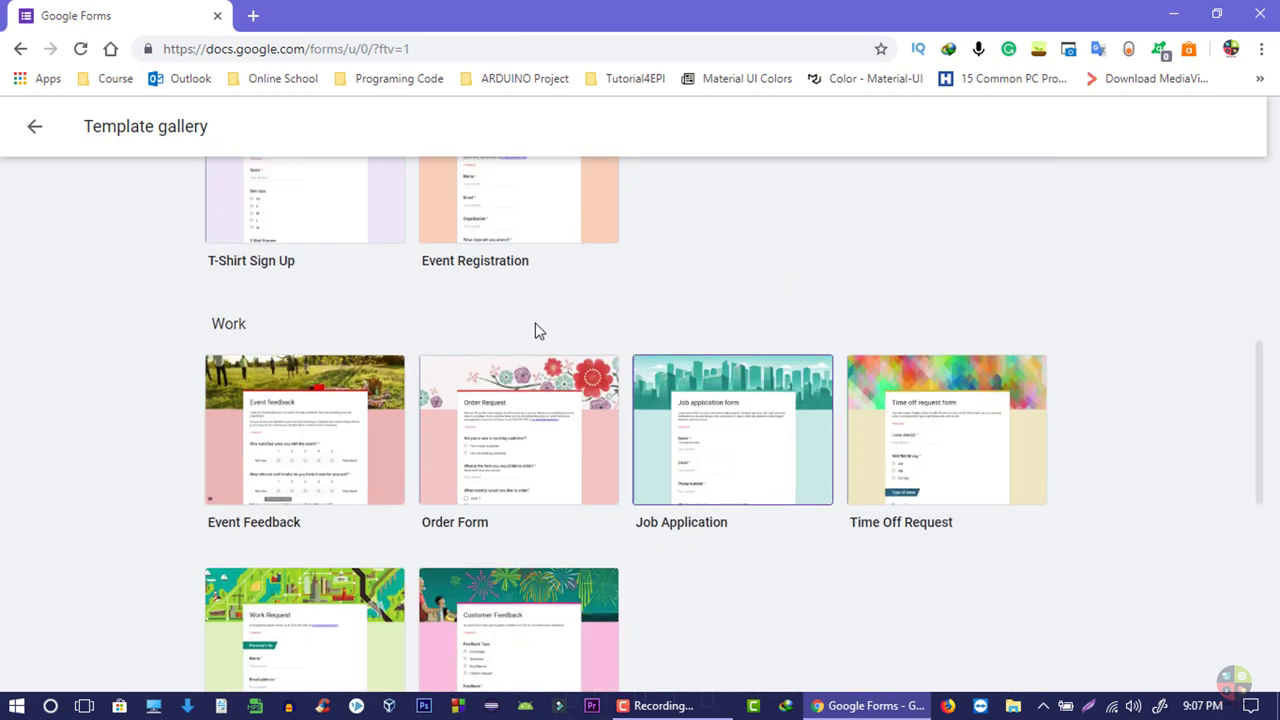
scroll(510, 316, "down", 4)
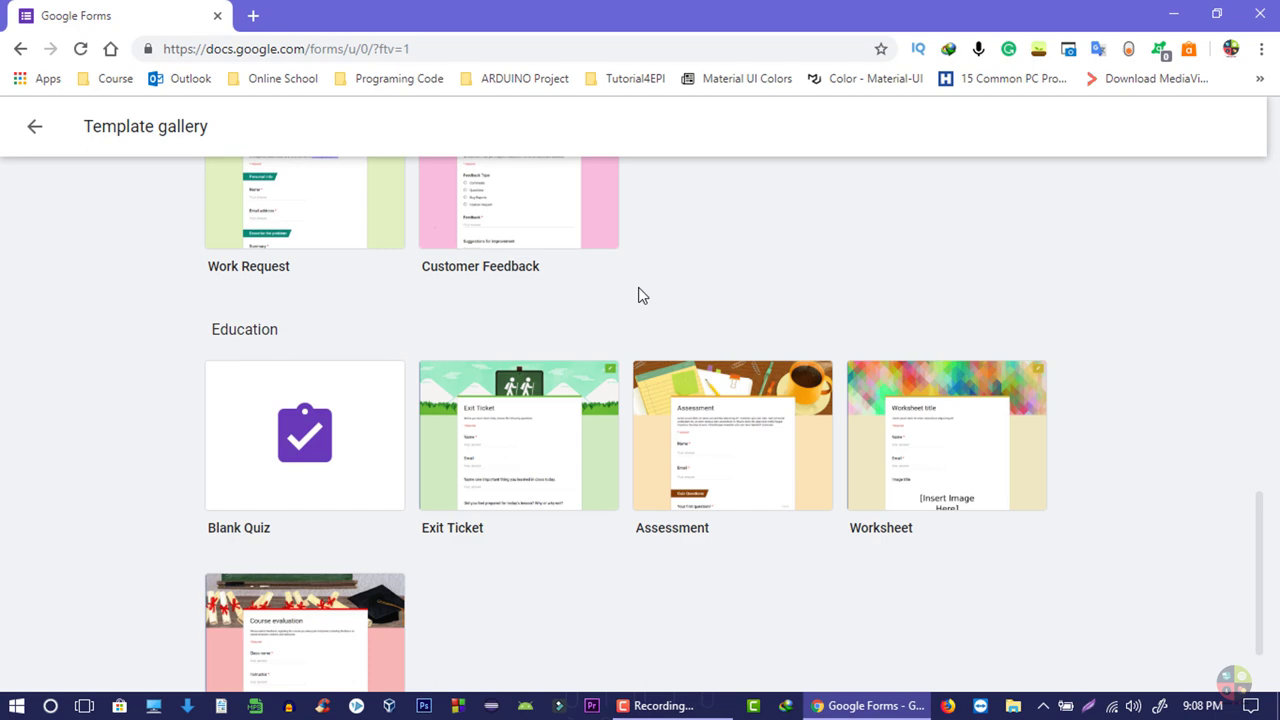
scroll(642, 295, "down", 1)
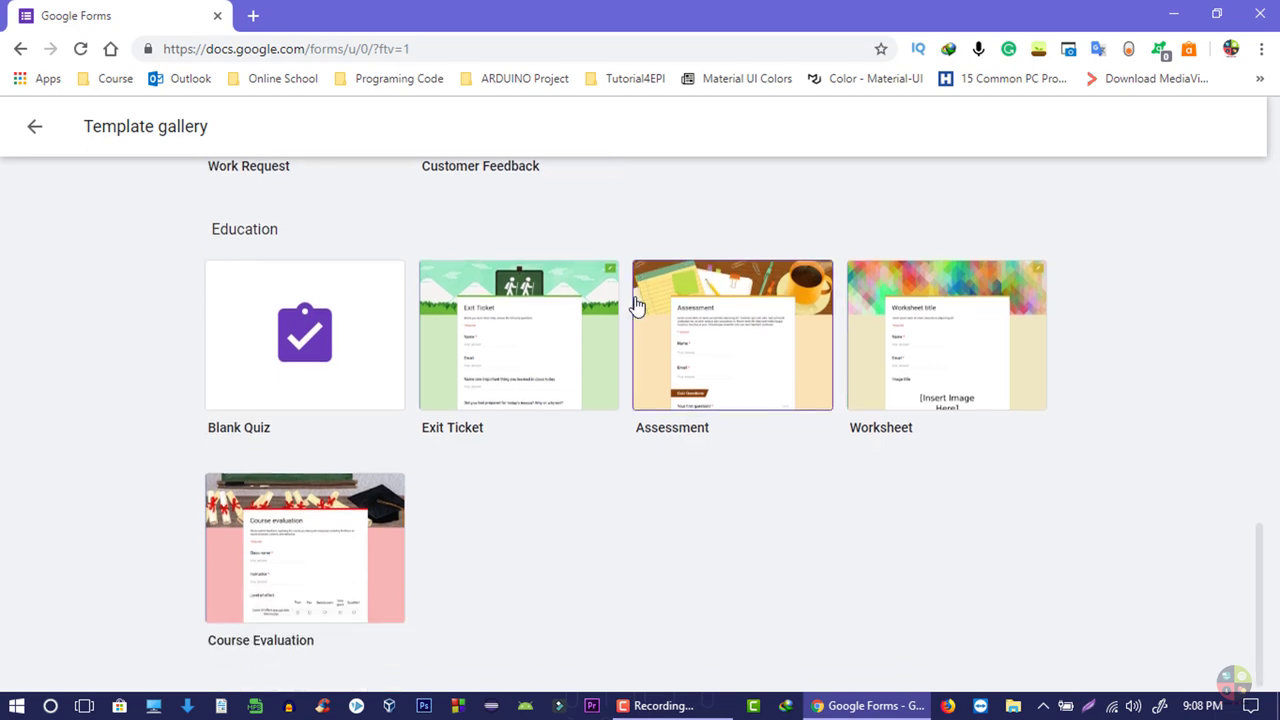
scroll(434, 500, "up", 6)
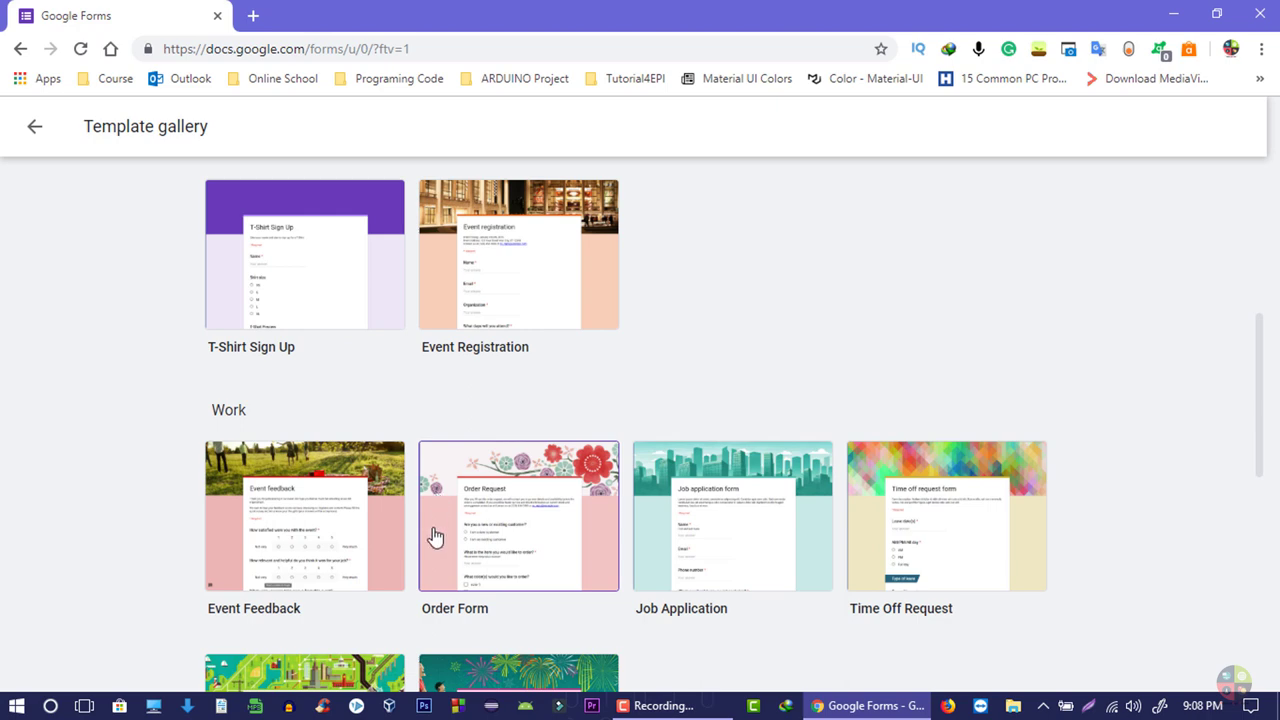
scroll(440, 460, "up", 3)
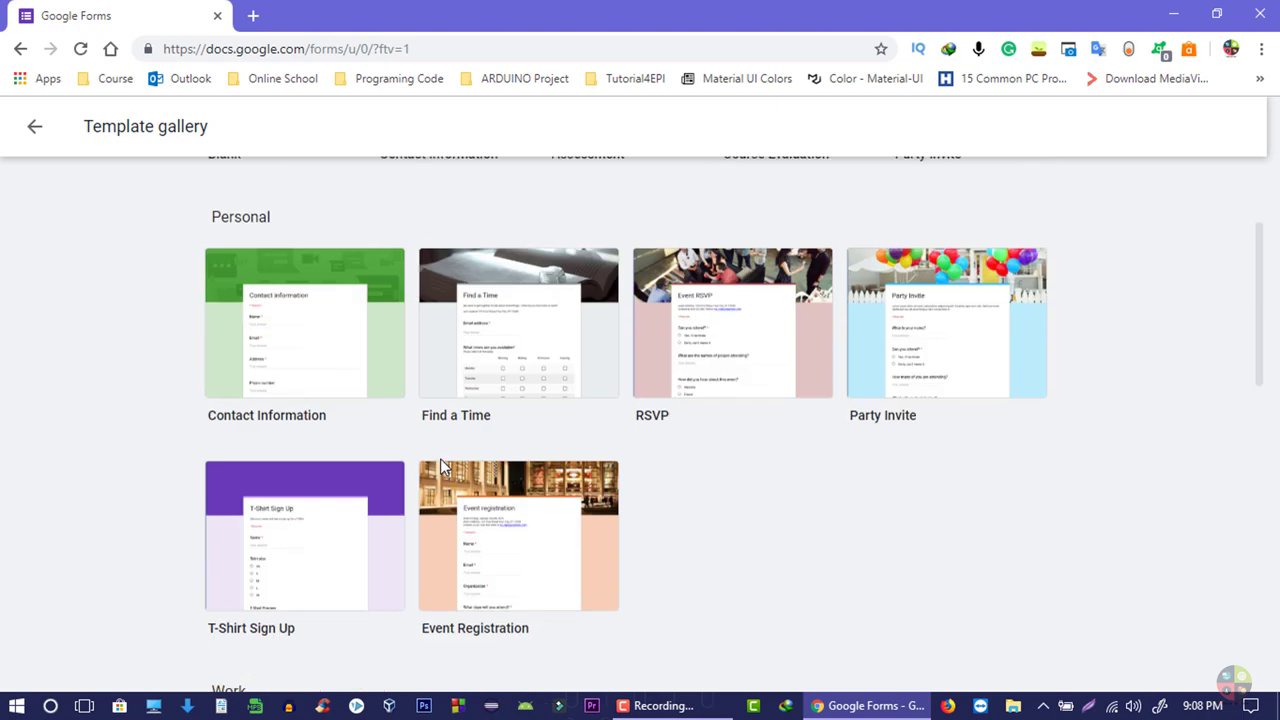
scroll(440, 458, "down", 7)
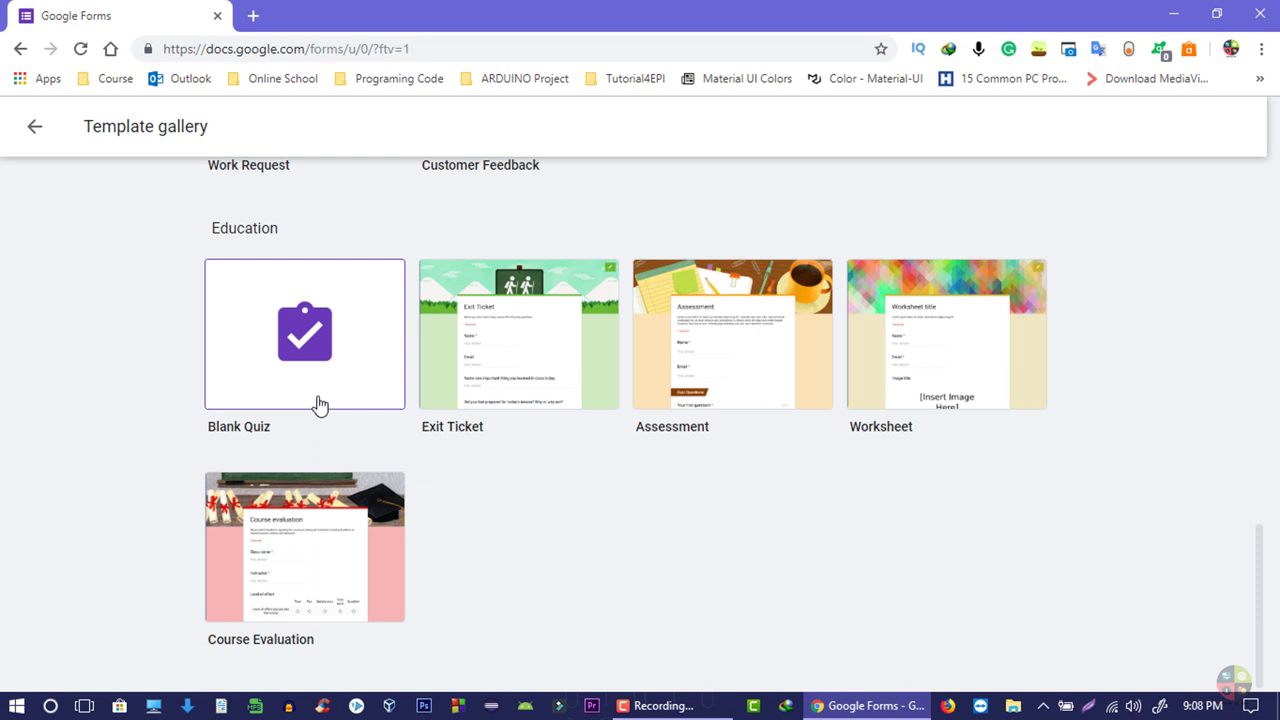
- Create a Blank Quiz form, then a Contact Information form, returning to Forms home
left_click(311, 390)
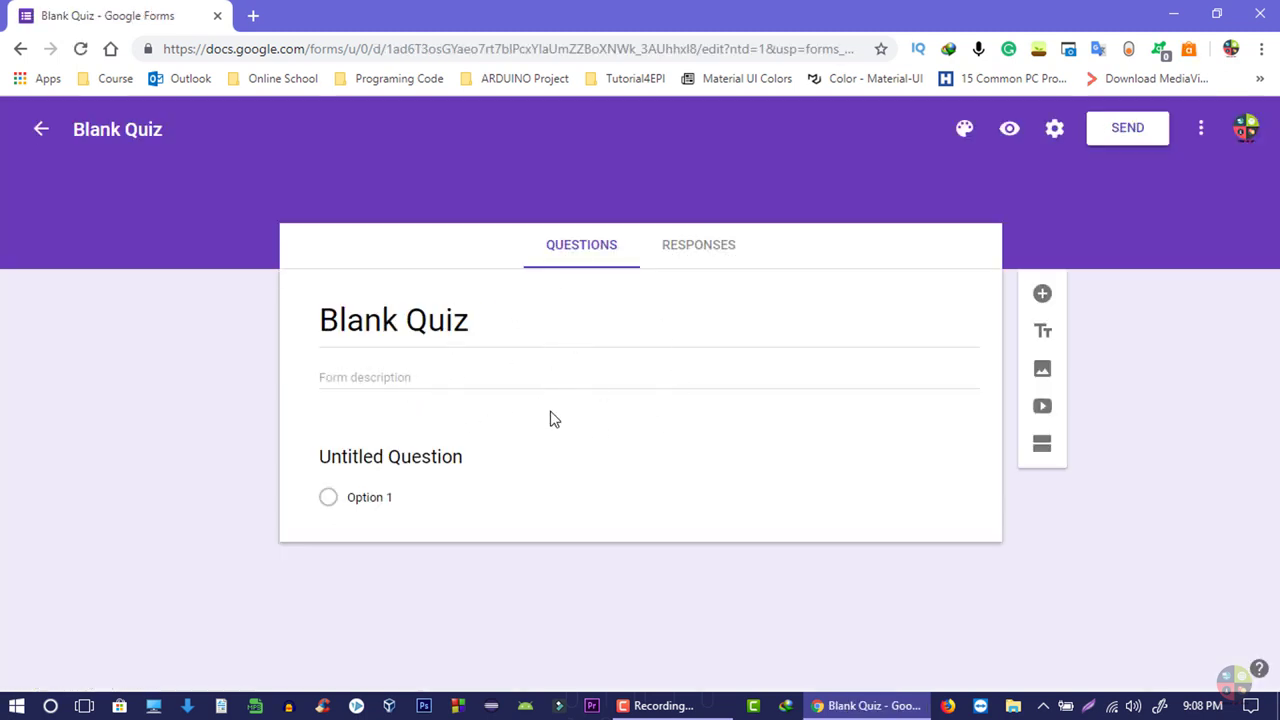
key("alt+Left")
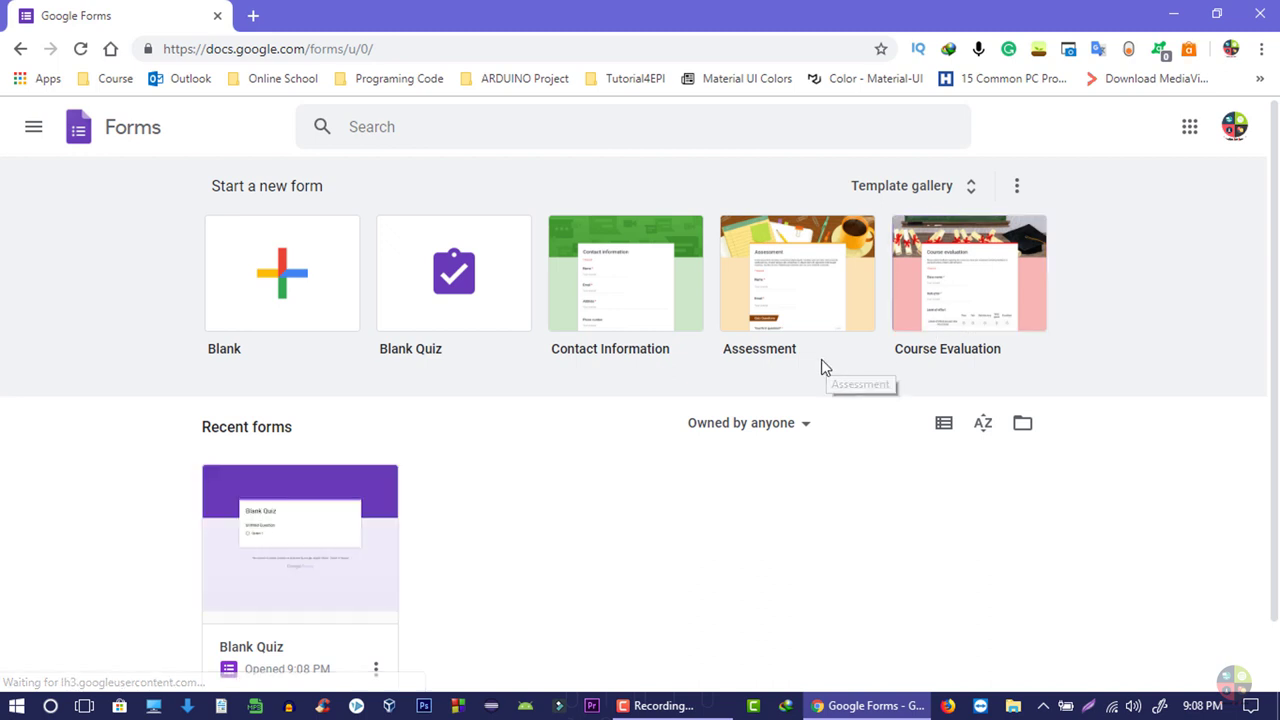
left_click(615, 284)
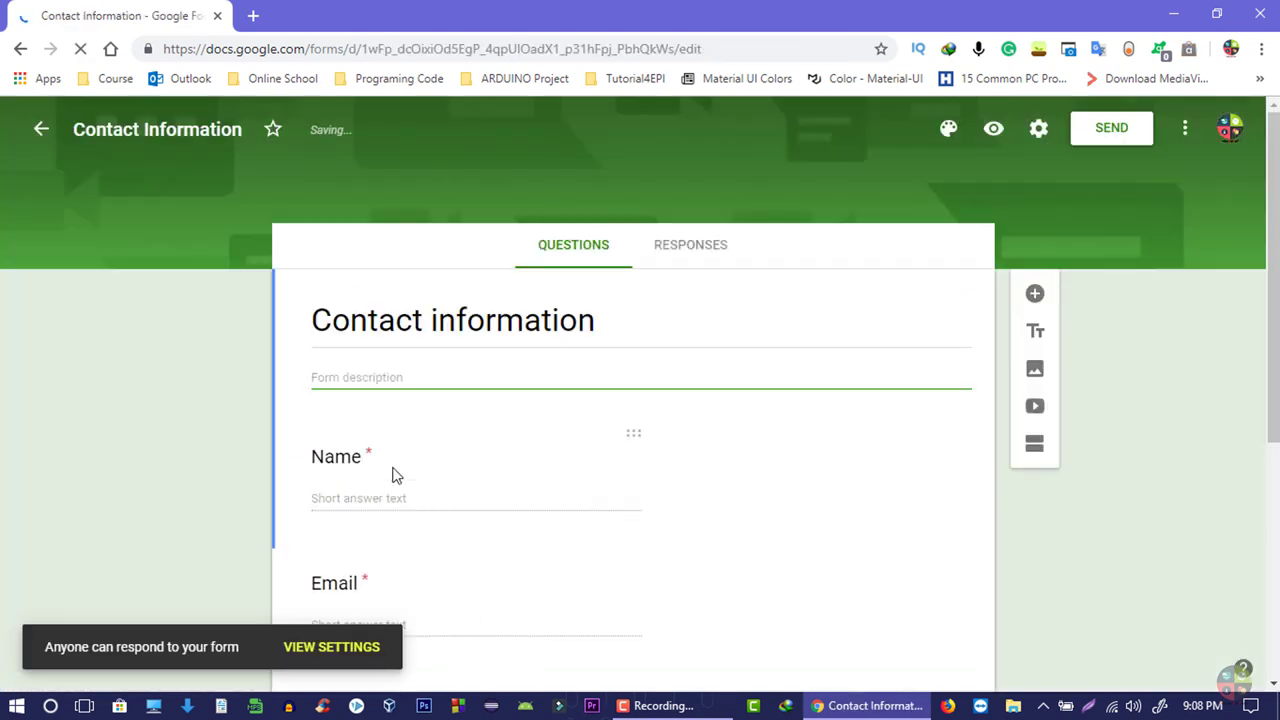
scroll(463, 425, "down", 4)
scroll(463, 440, "down", 1)
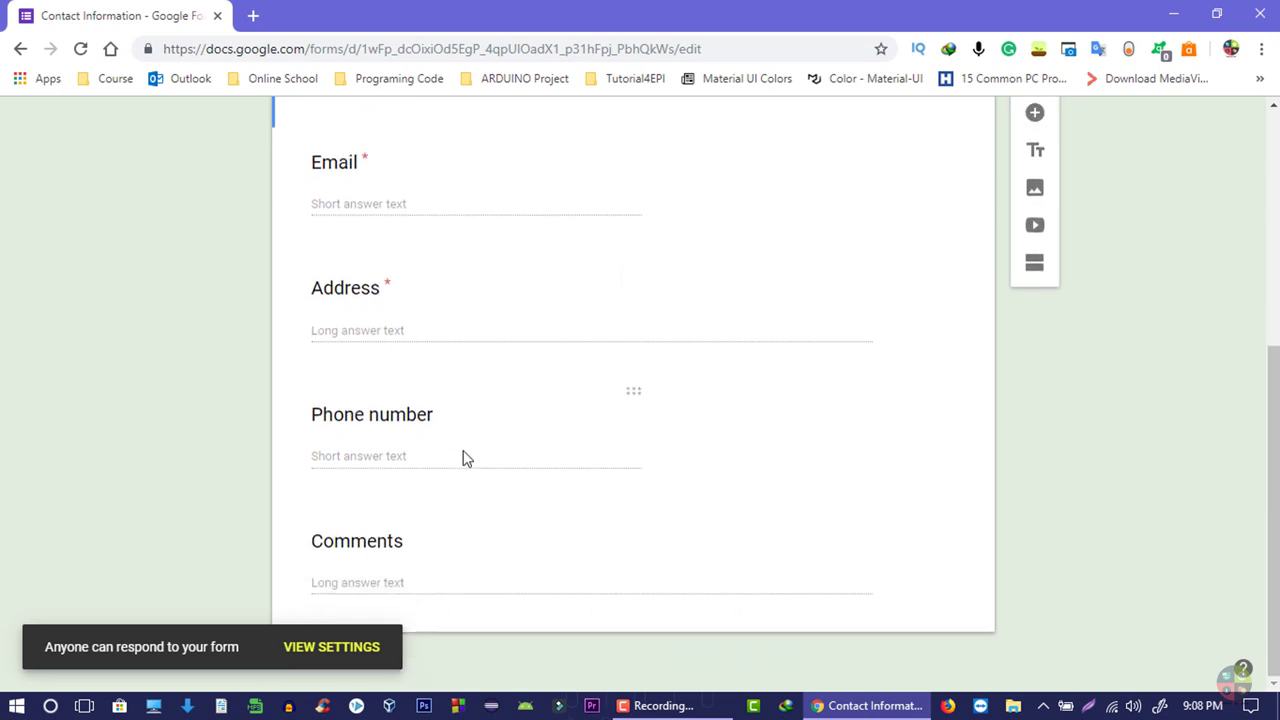
key("alt+Left")
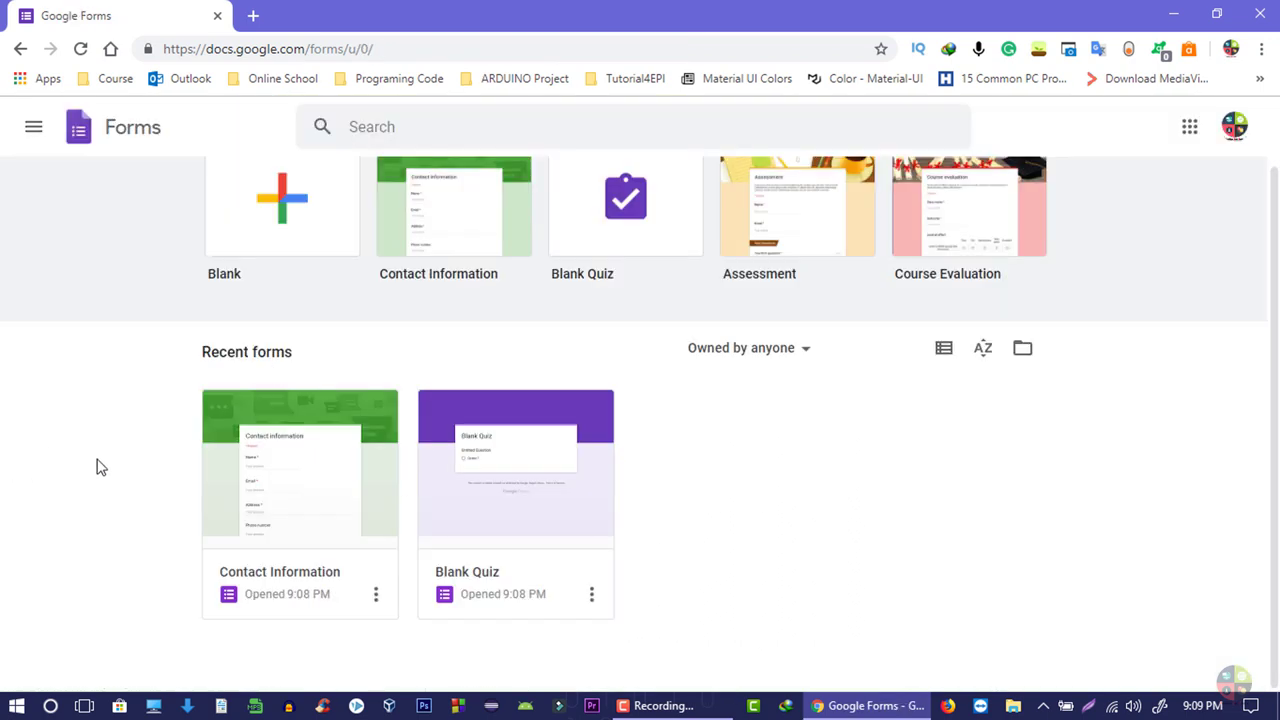
- Open Blank Quiz and try orange, green, gray and cyan themes, ending on purple
left_click(472, 486)
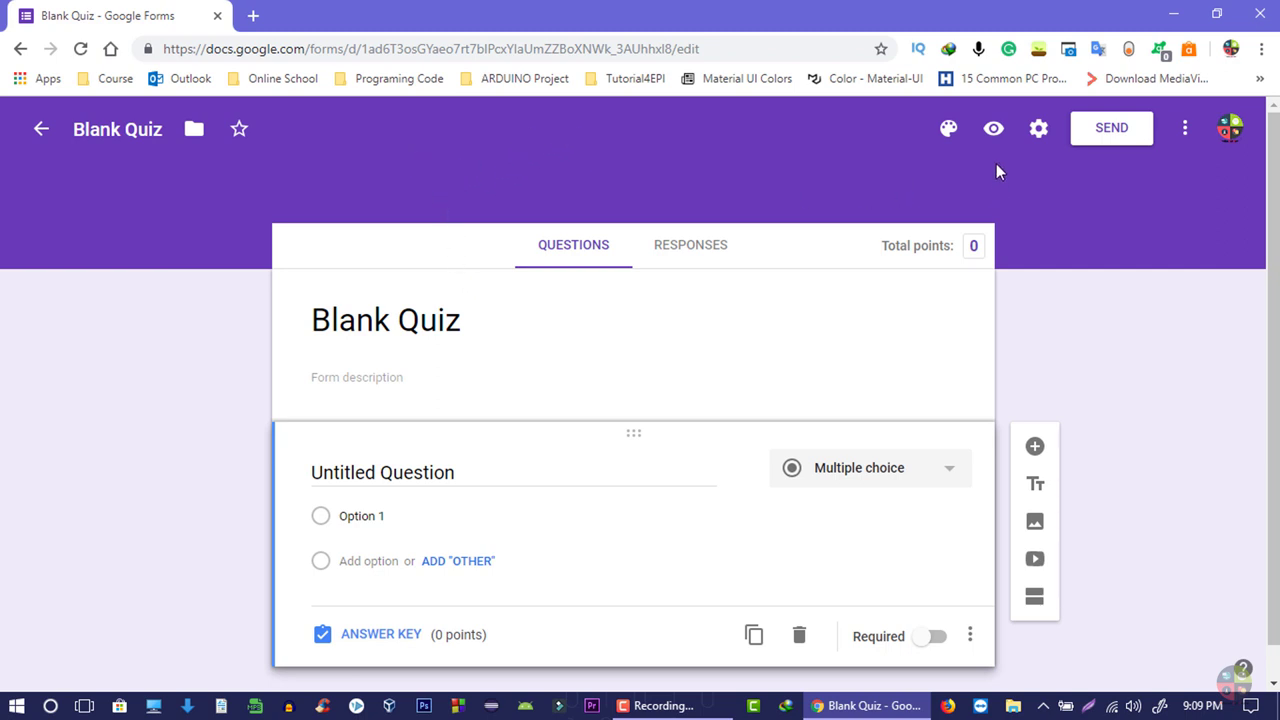
left_click(950, 132)
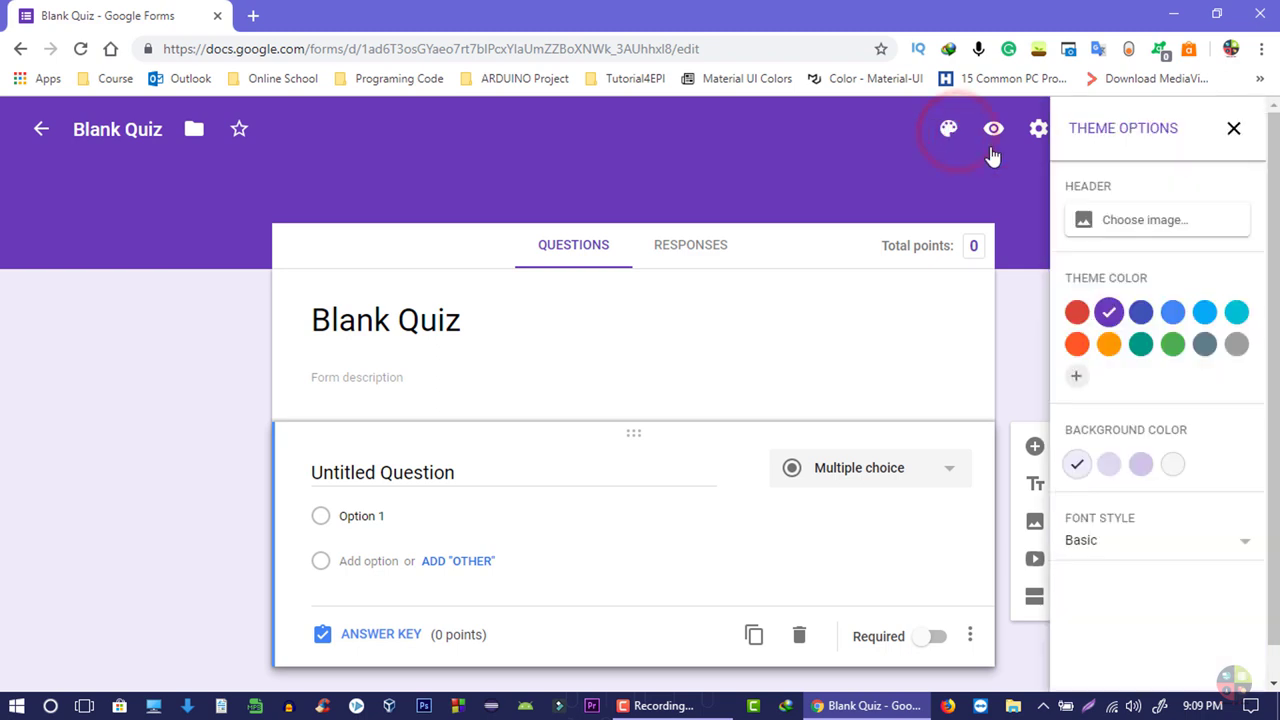
left_click(1109, 344)
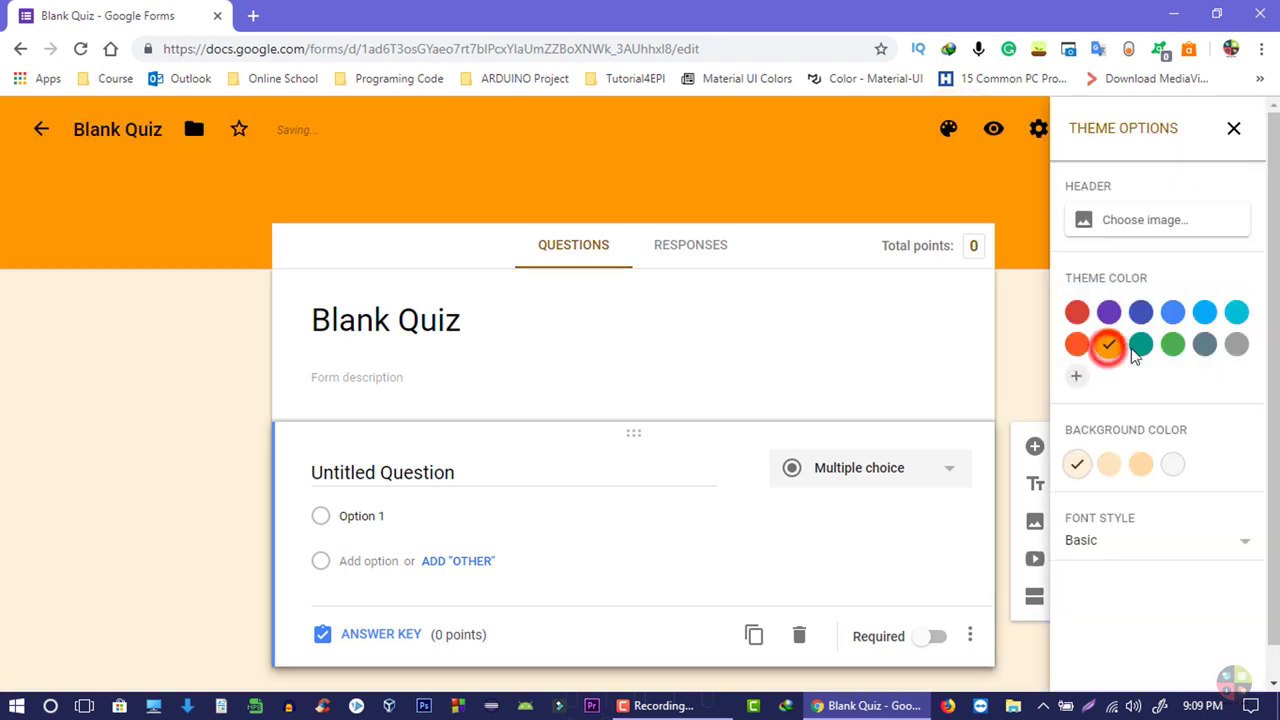
left_click(1172, 344)
left_click(1238, 344)
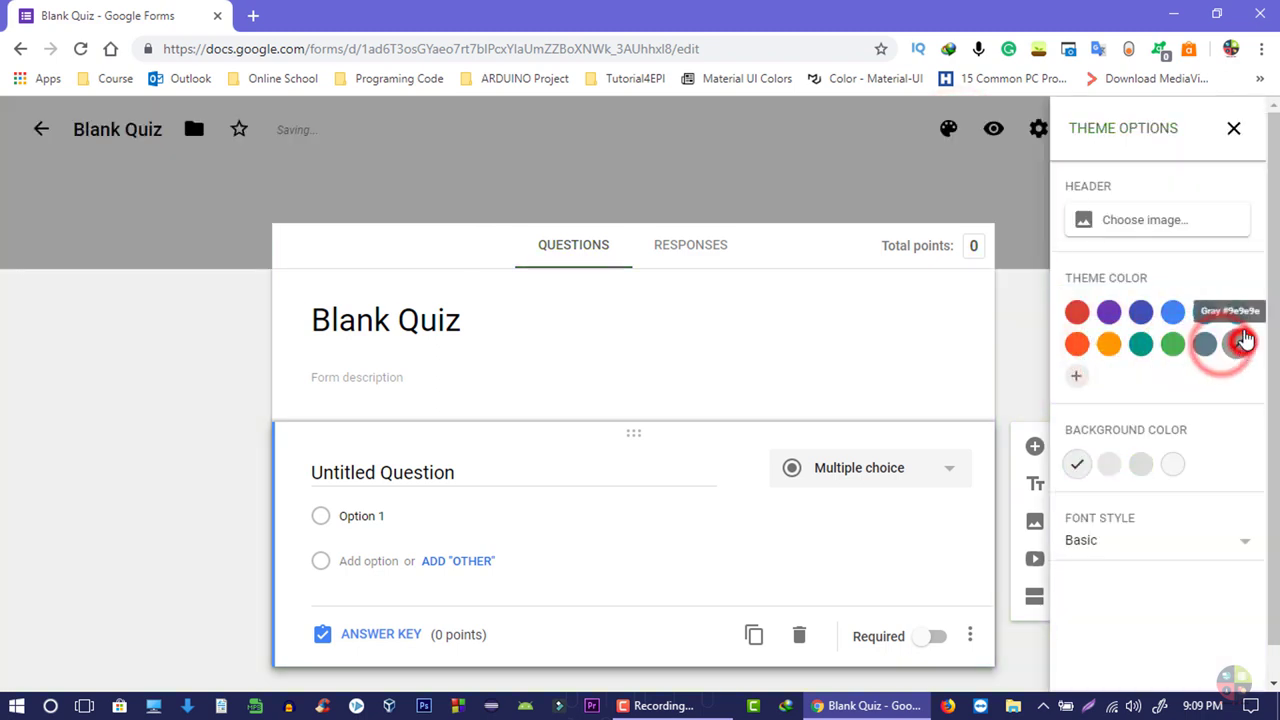
left_click(1237, 312)
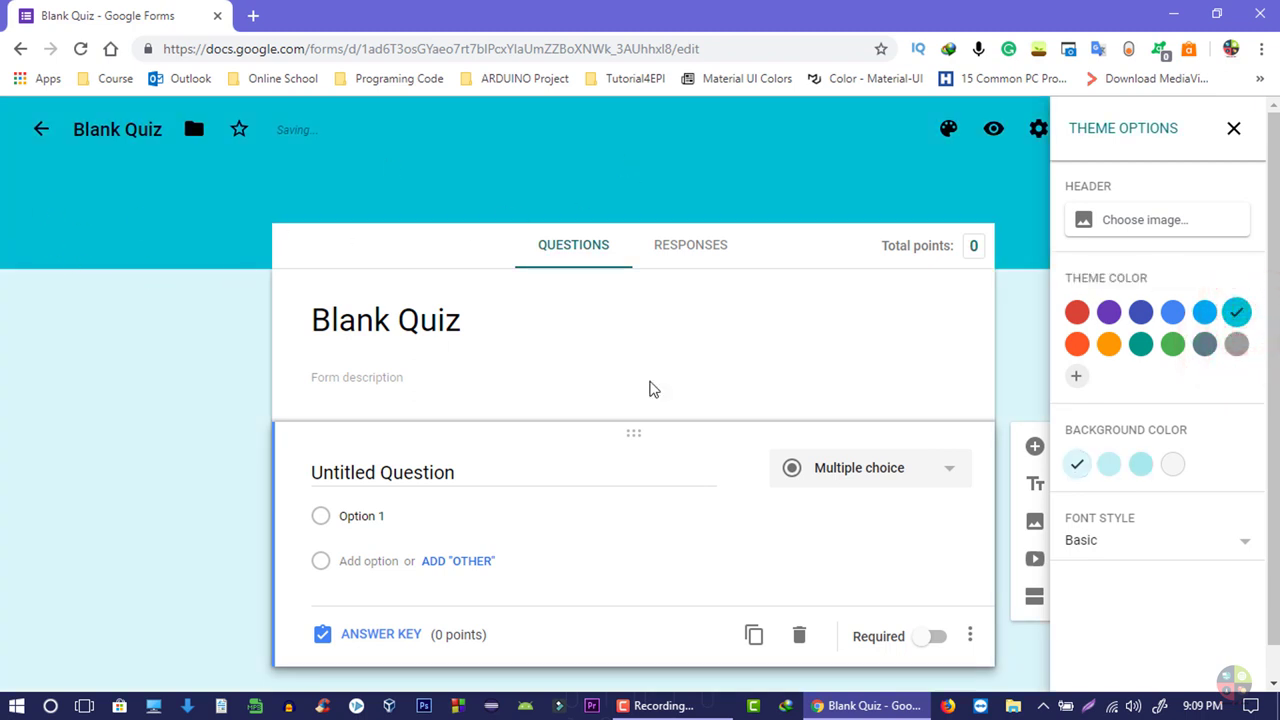
left_click(1109, 312)
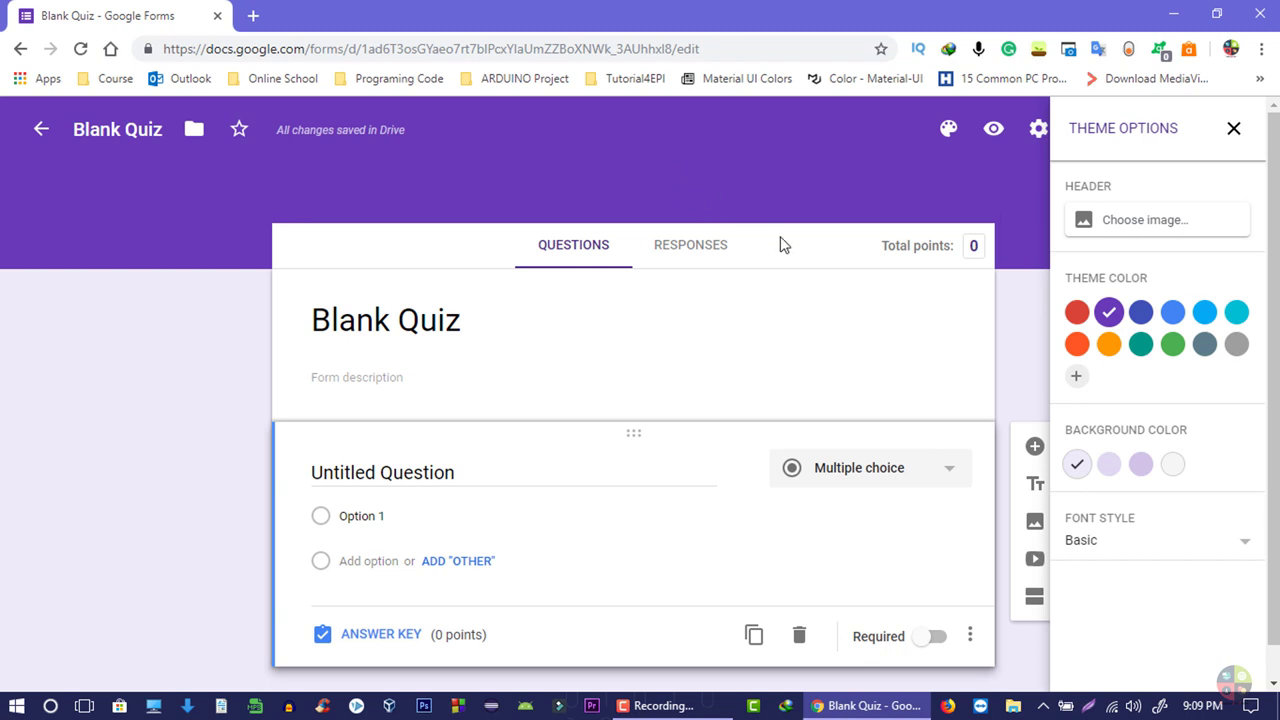
- Set the Work and School dark blue light-streak photo as the form's header image
left_click(1133, 242)
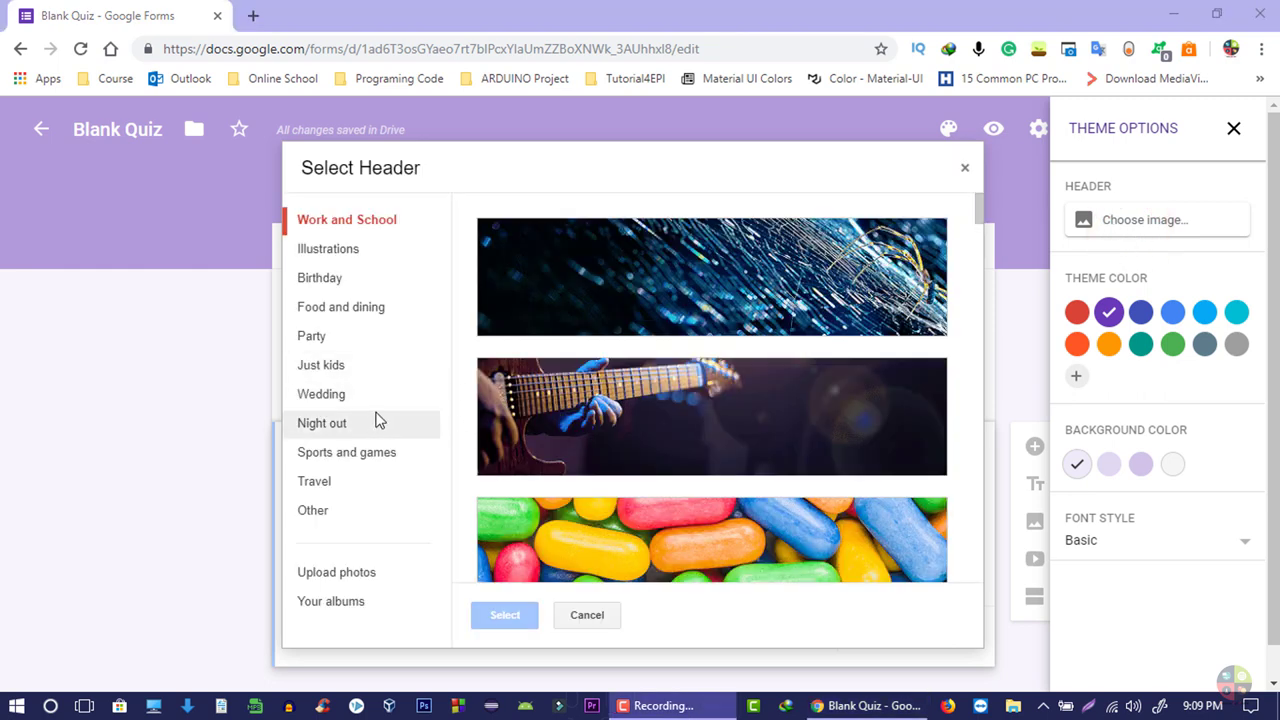
scroll(580, 375, "down", 5)
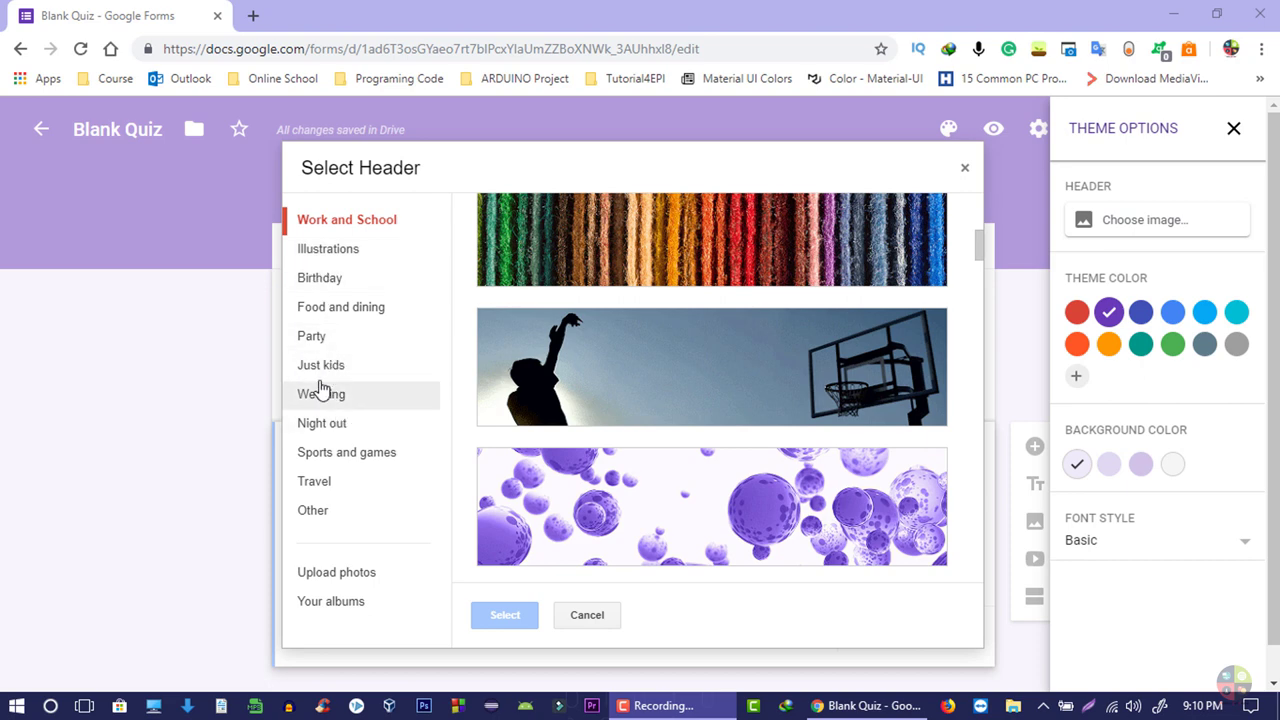
left_click(332, 289)
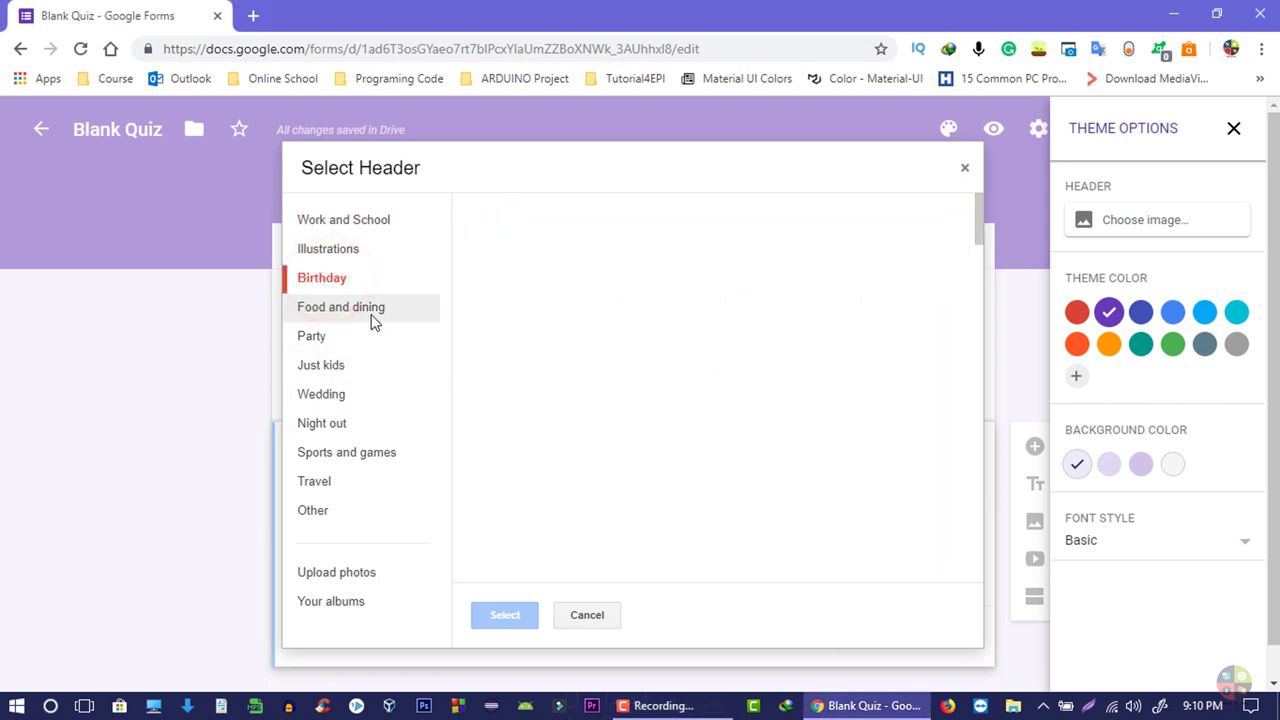
left_click(325, 222)
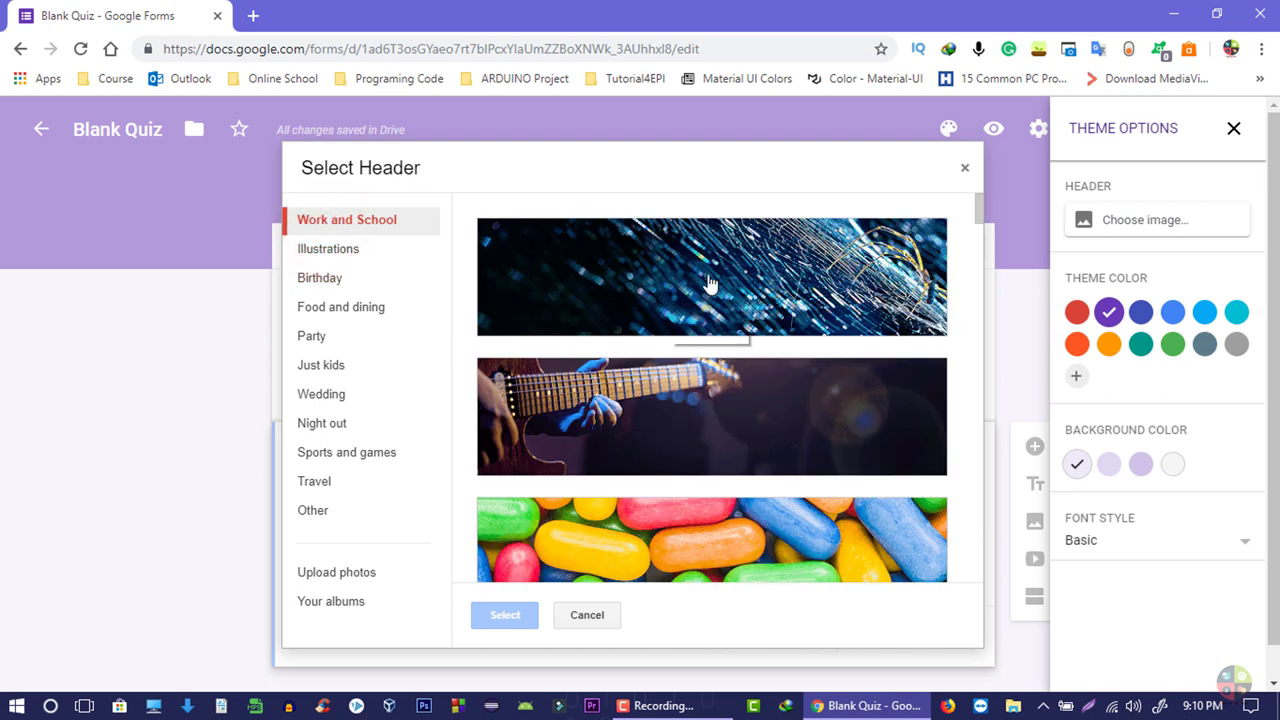
left_click(566, 287)
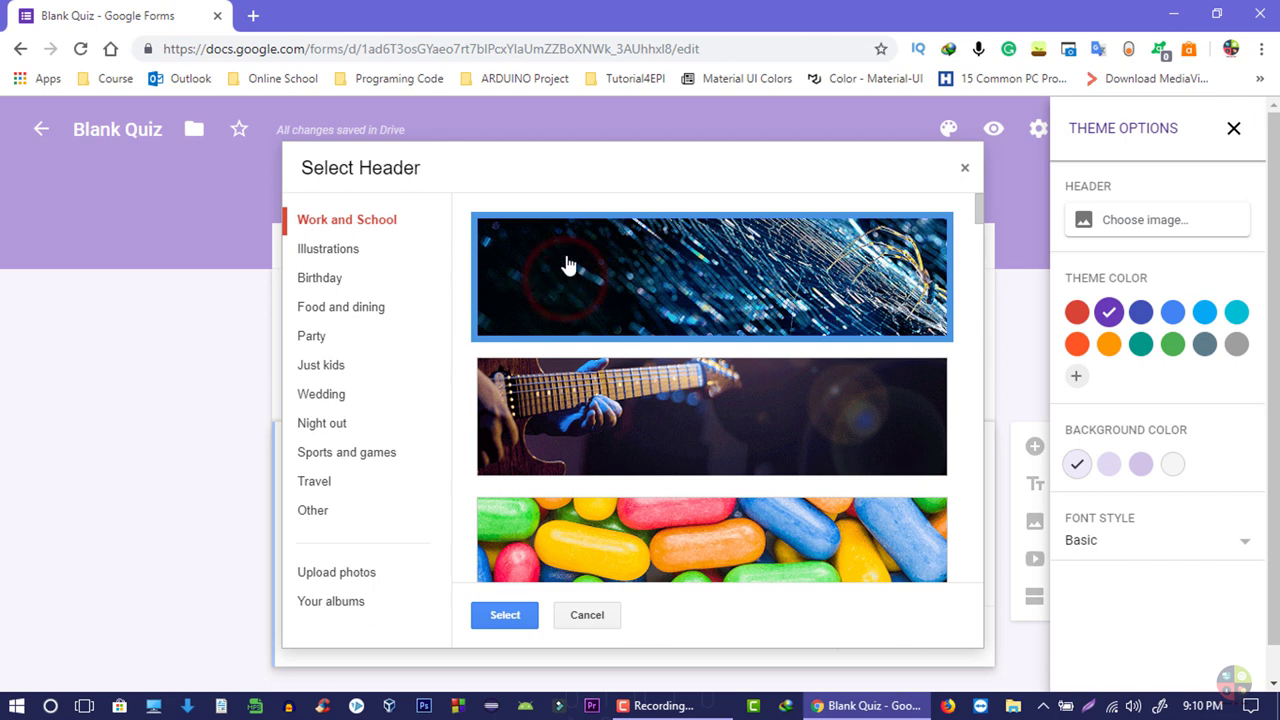
left_click(503, 615)
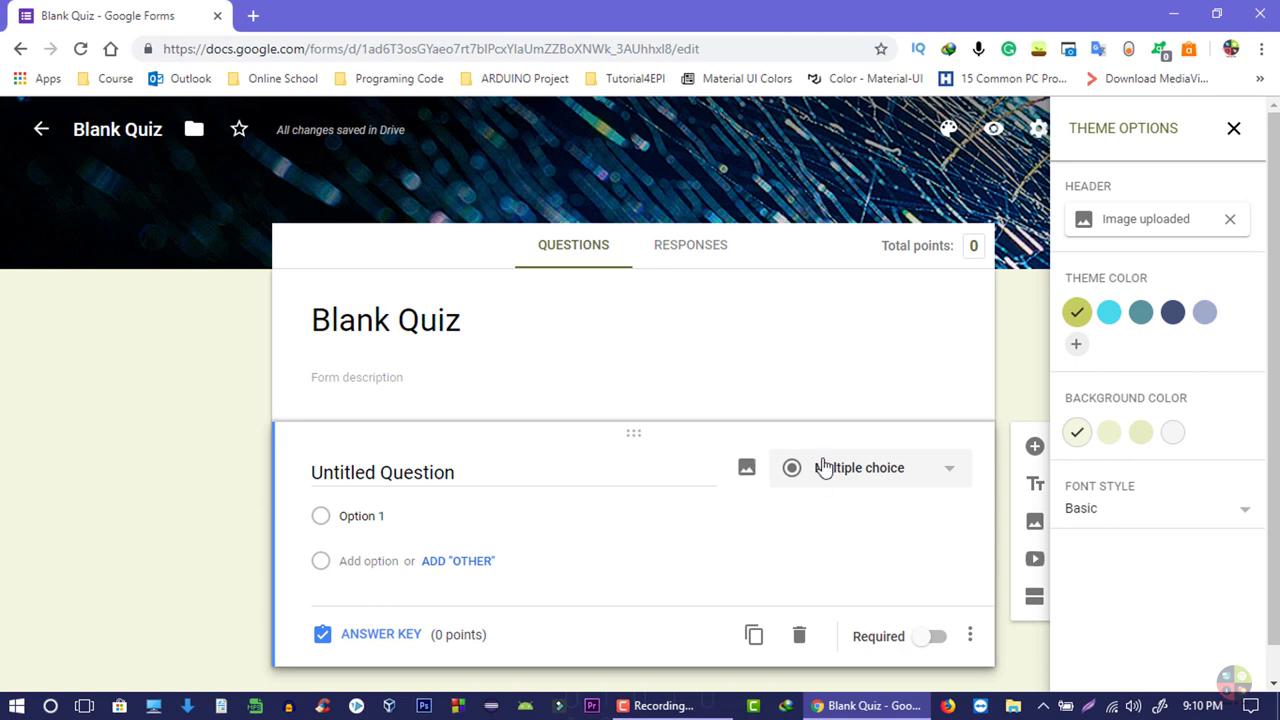
- Set the page background to the plain light shade and the font style to Playful
left_click(1109, 432)
left_click(1141, 432)
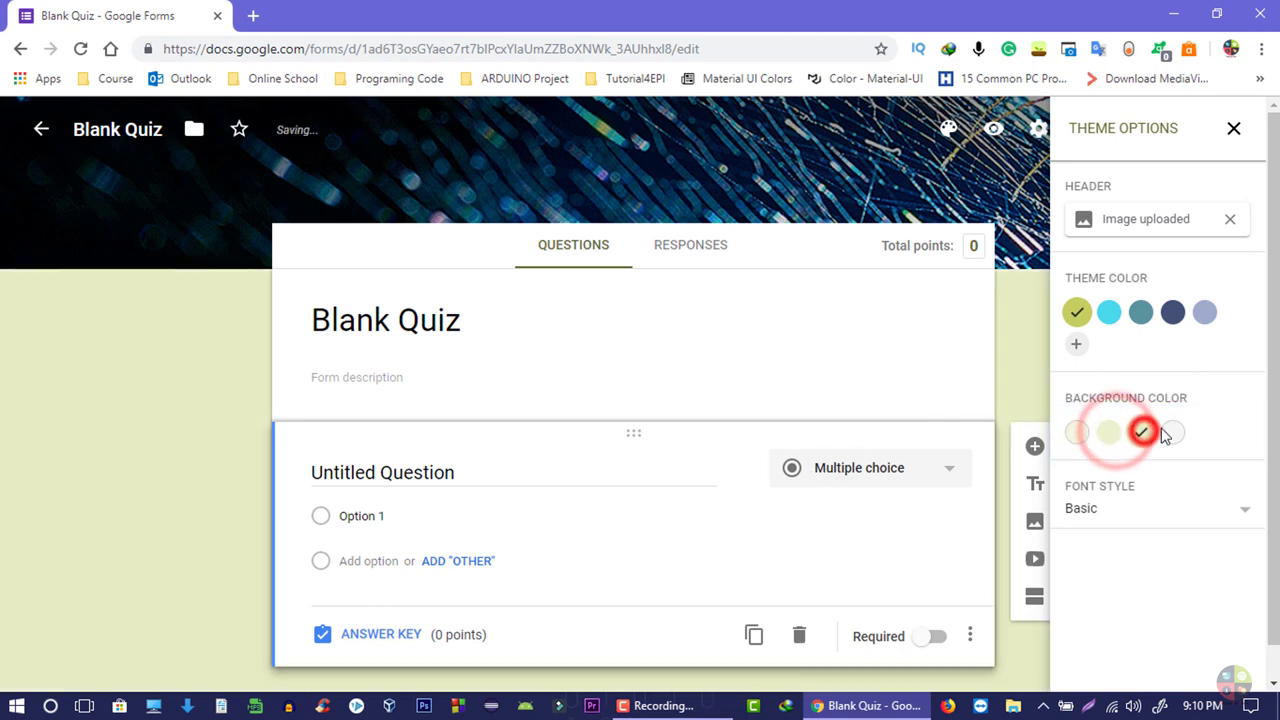
left_click(1174, 432)
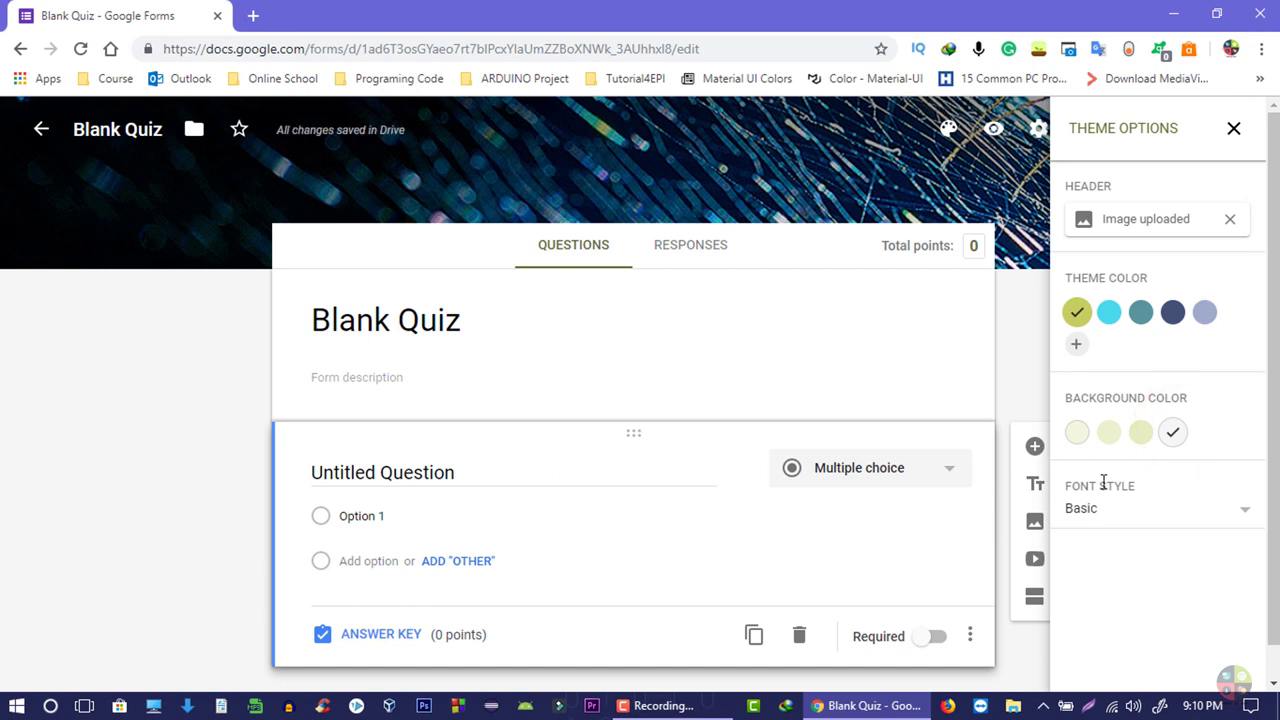
left_click(1116, 510)
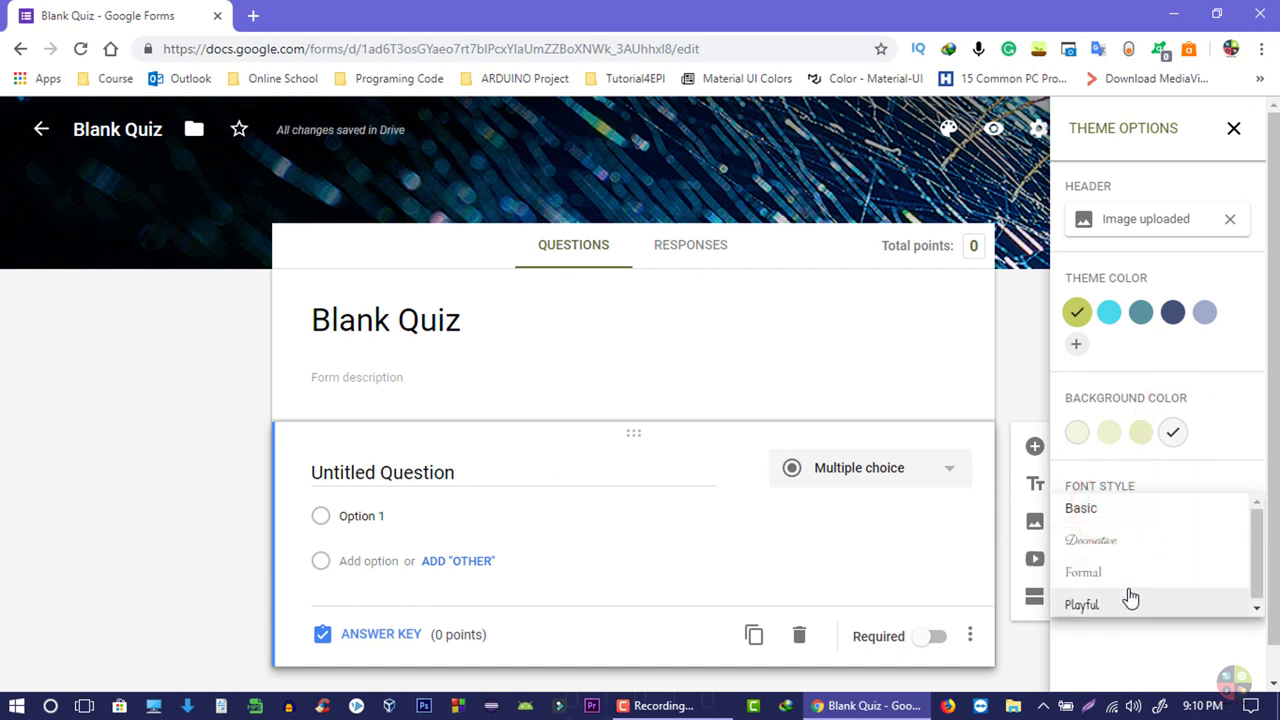
left_click(1123, 545)
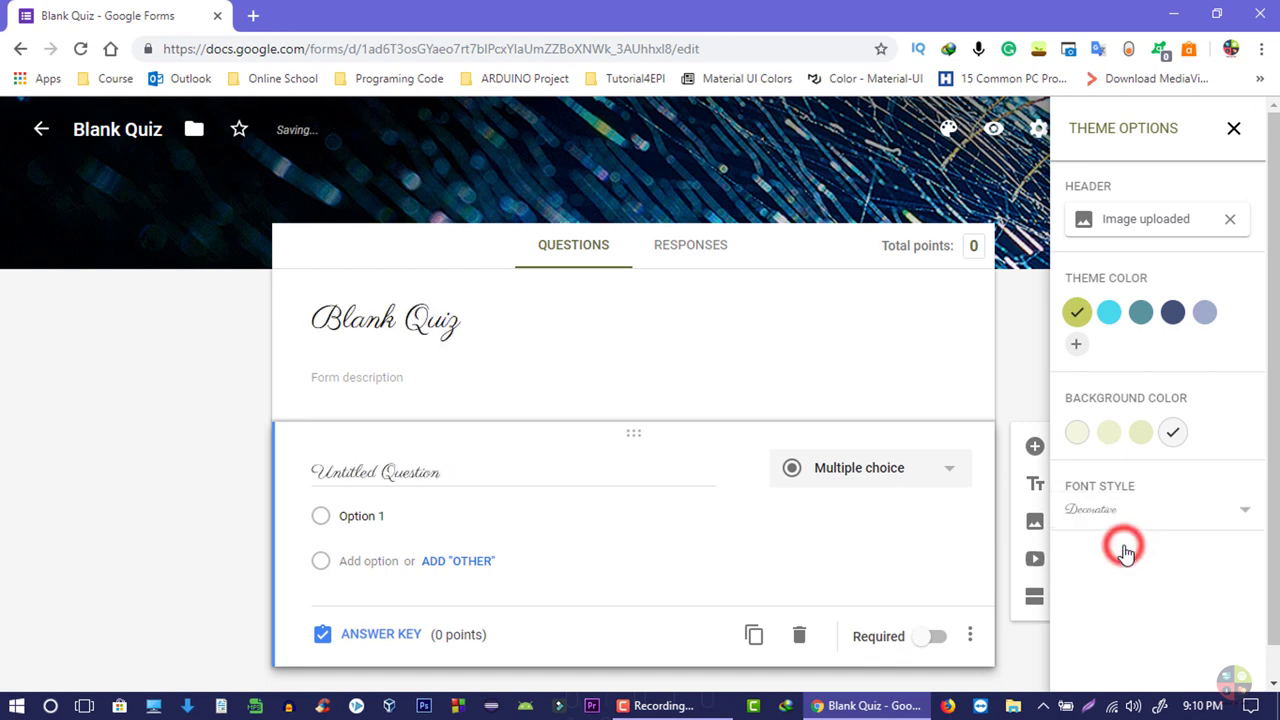
left_click(1114, 505)
left_click(1110, 568)
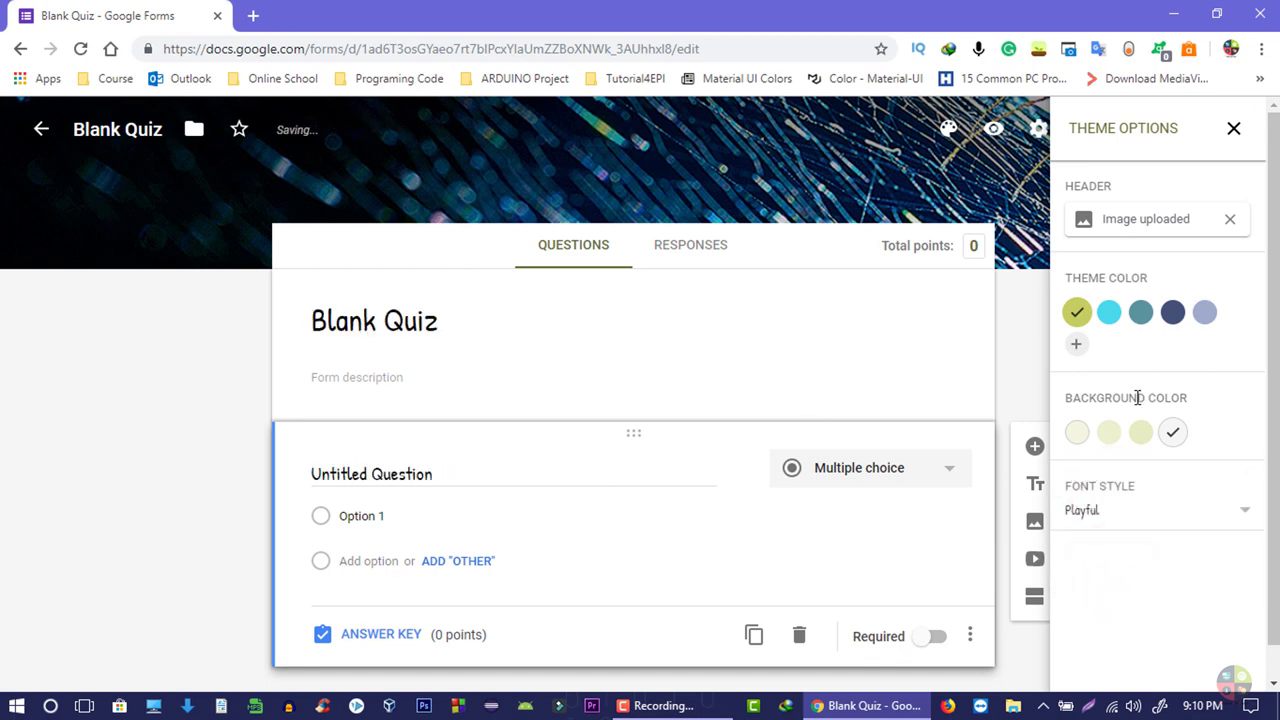
- Change the theme colour to cyan, discarding a custom hex colour from the picker
left_click(544, 480)
left_click(527, 478)
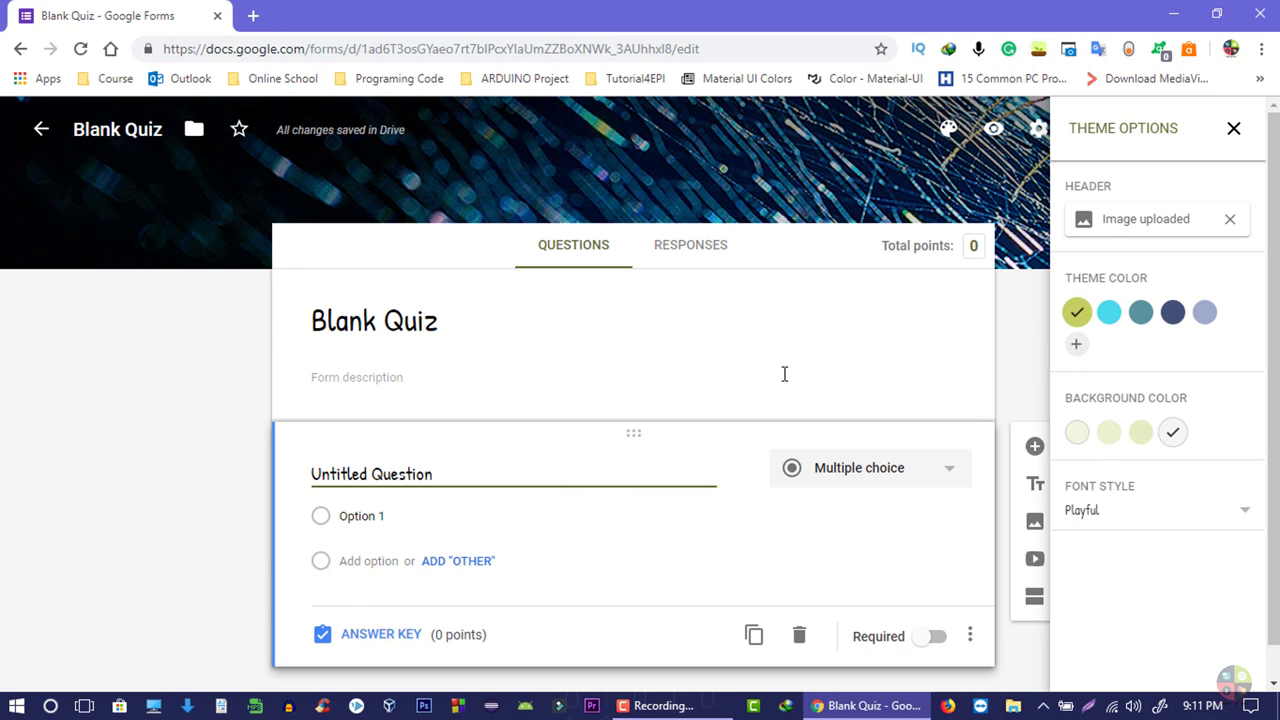
left_click(1173, 312)
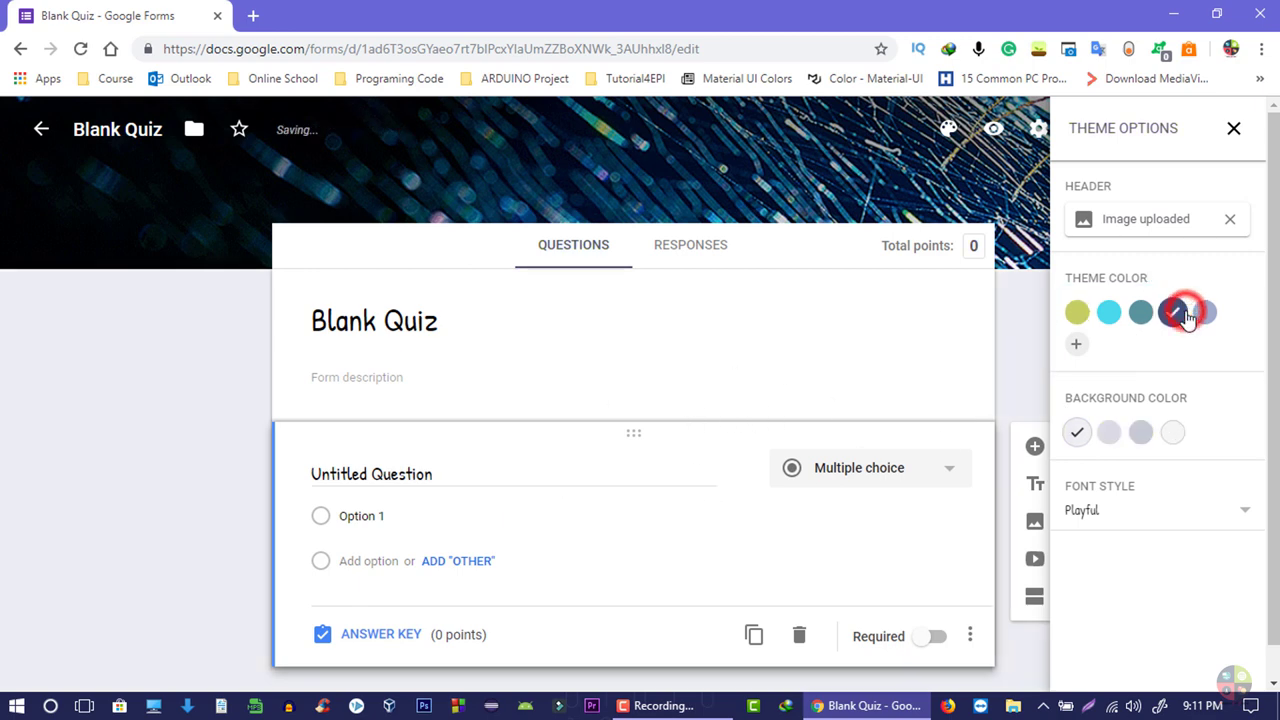
left_click(452, 341)
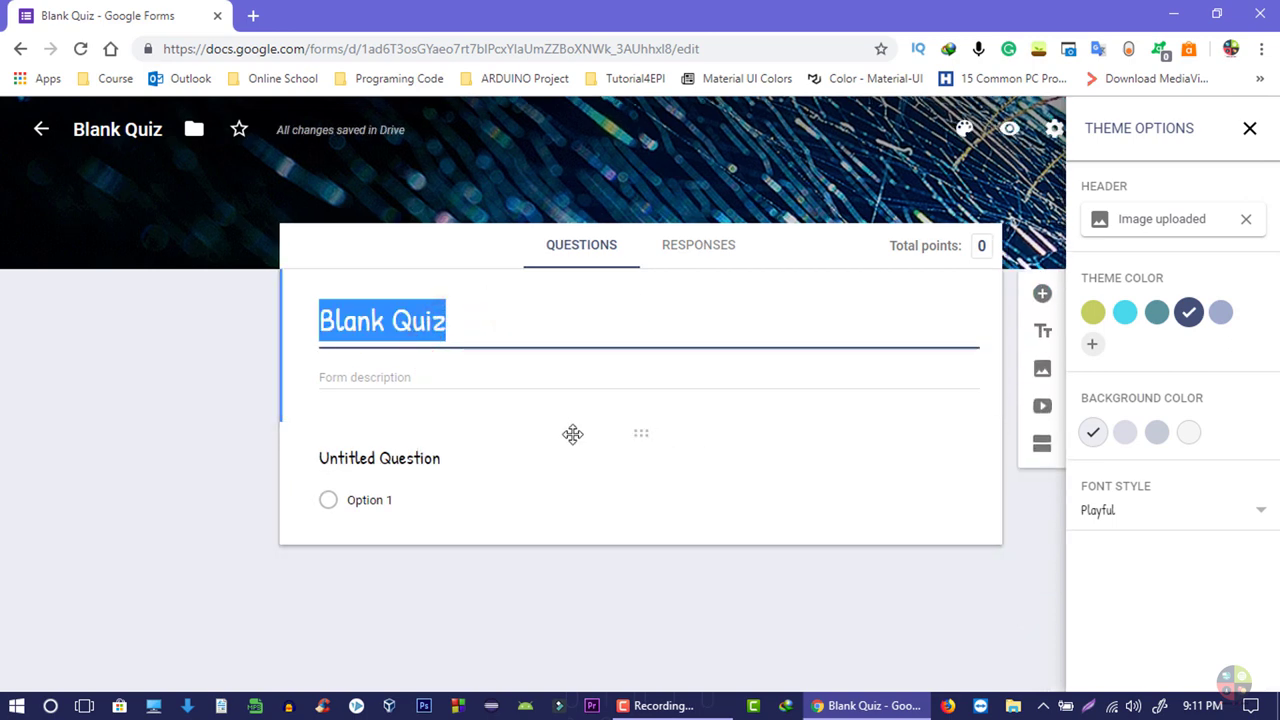
left_click(530, 390)
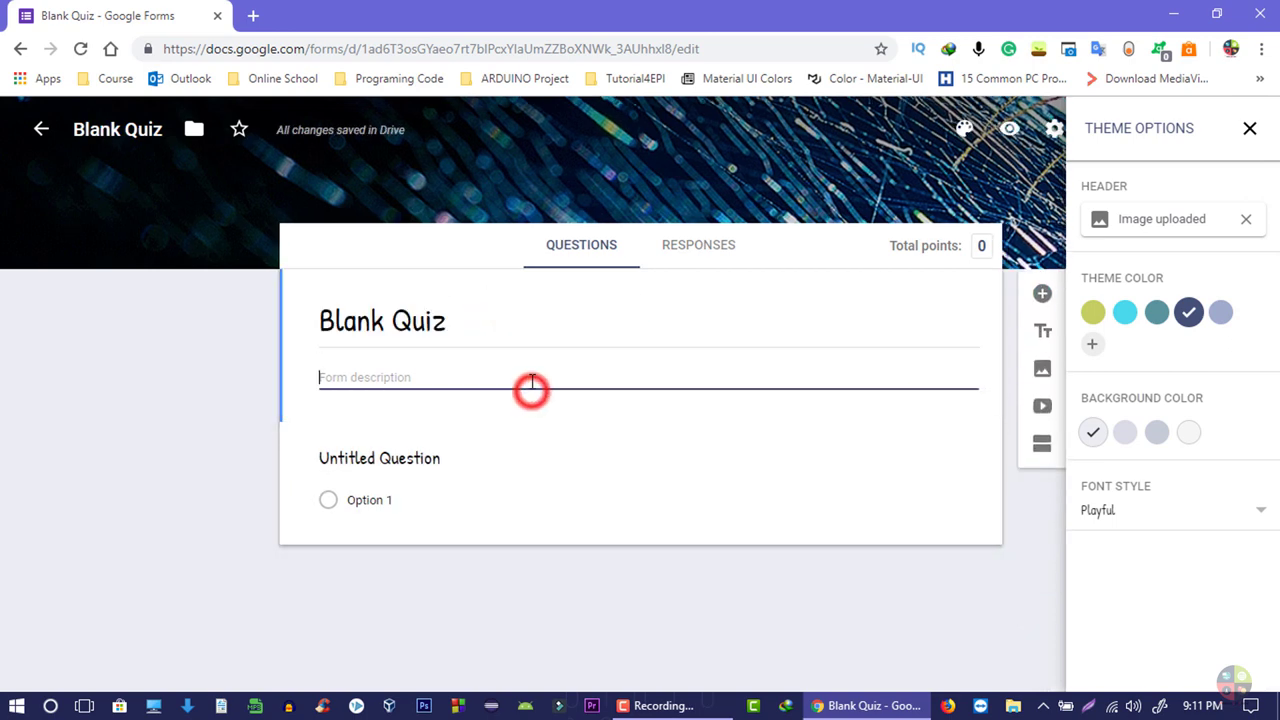
left_click(1091, 345)
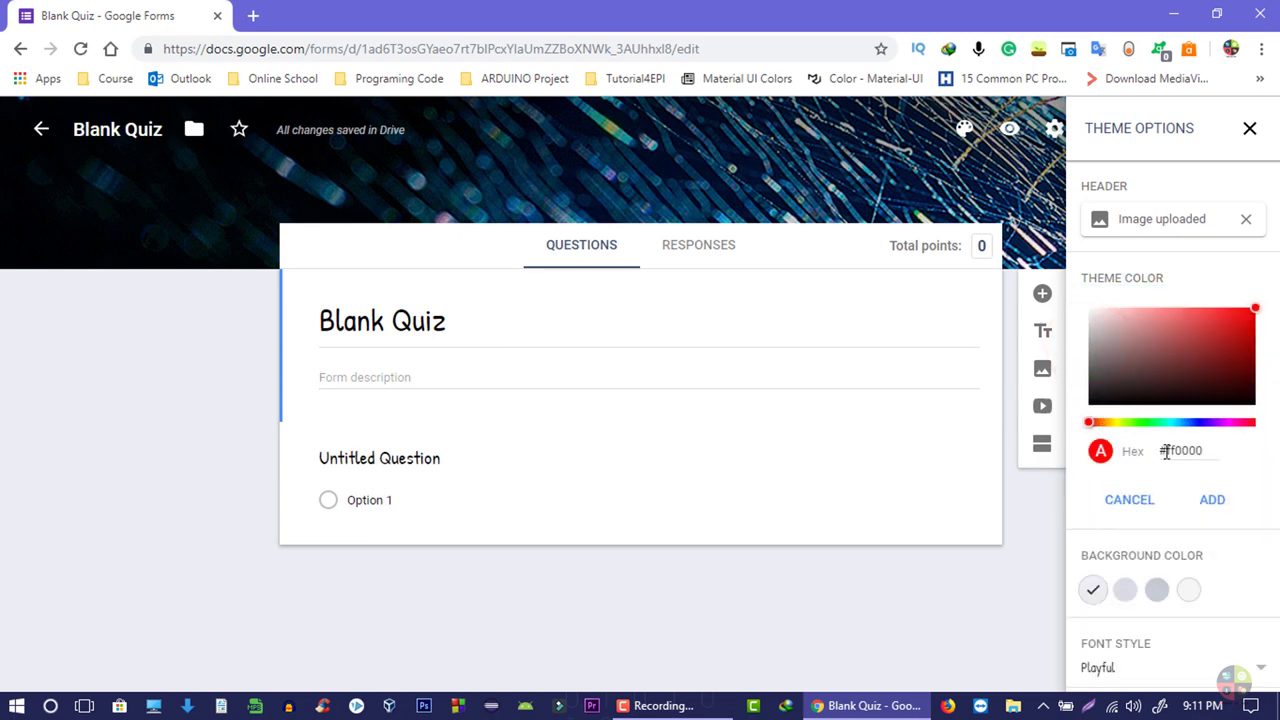
triple_click(1206, 450)
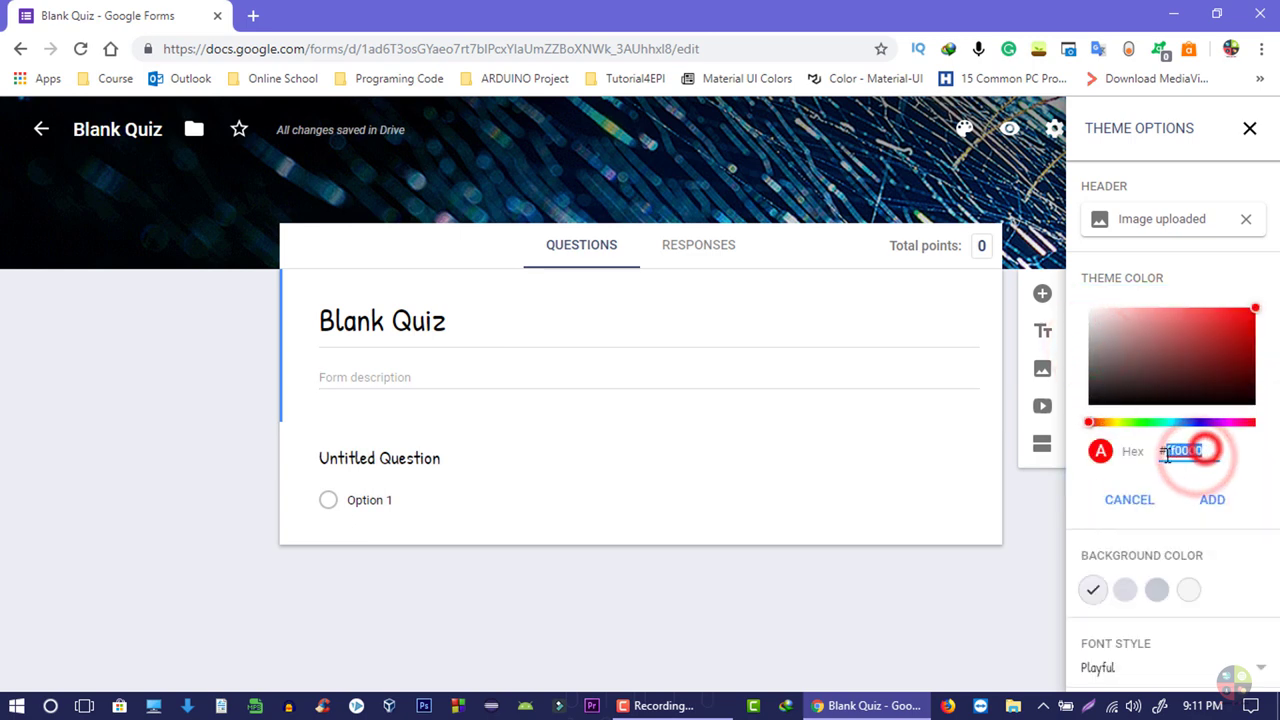
left_click(1131, 503)
left_click(490, 333)
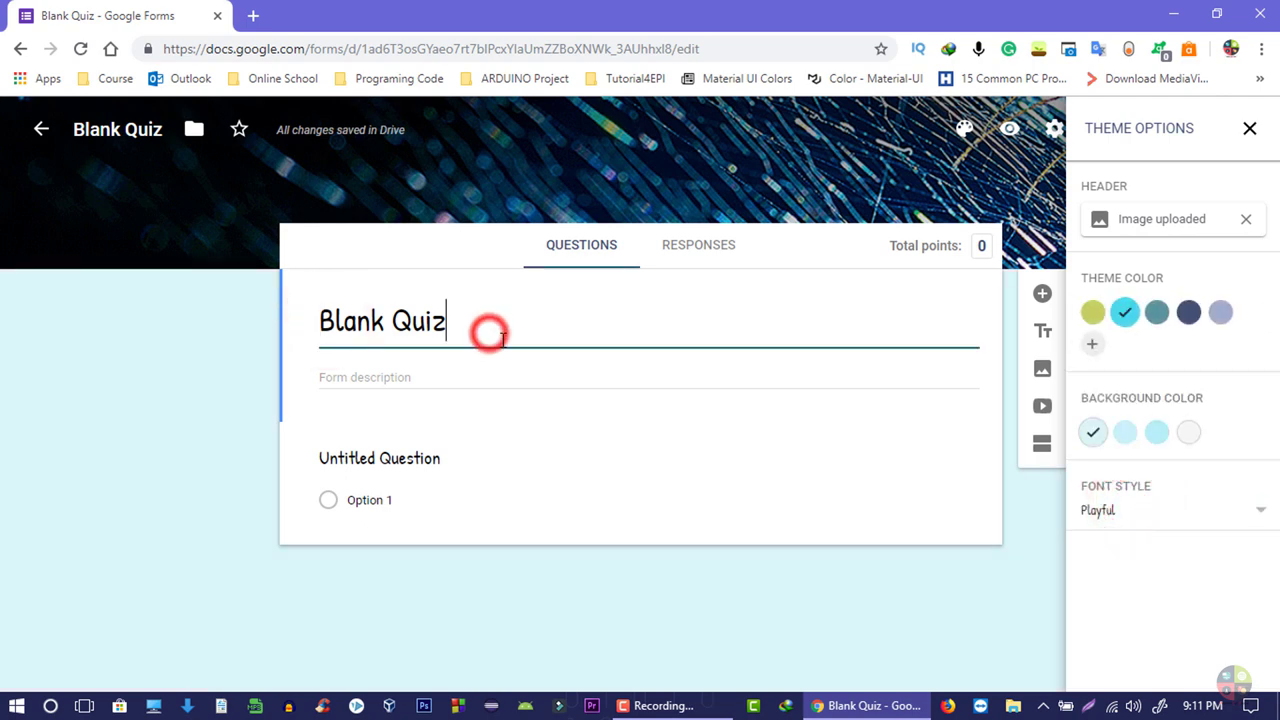
- Rename the form title to 'Computer Basic'
triple_click(484, 335)
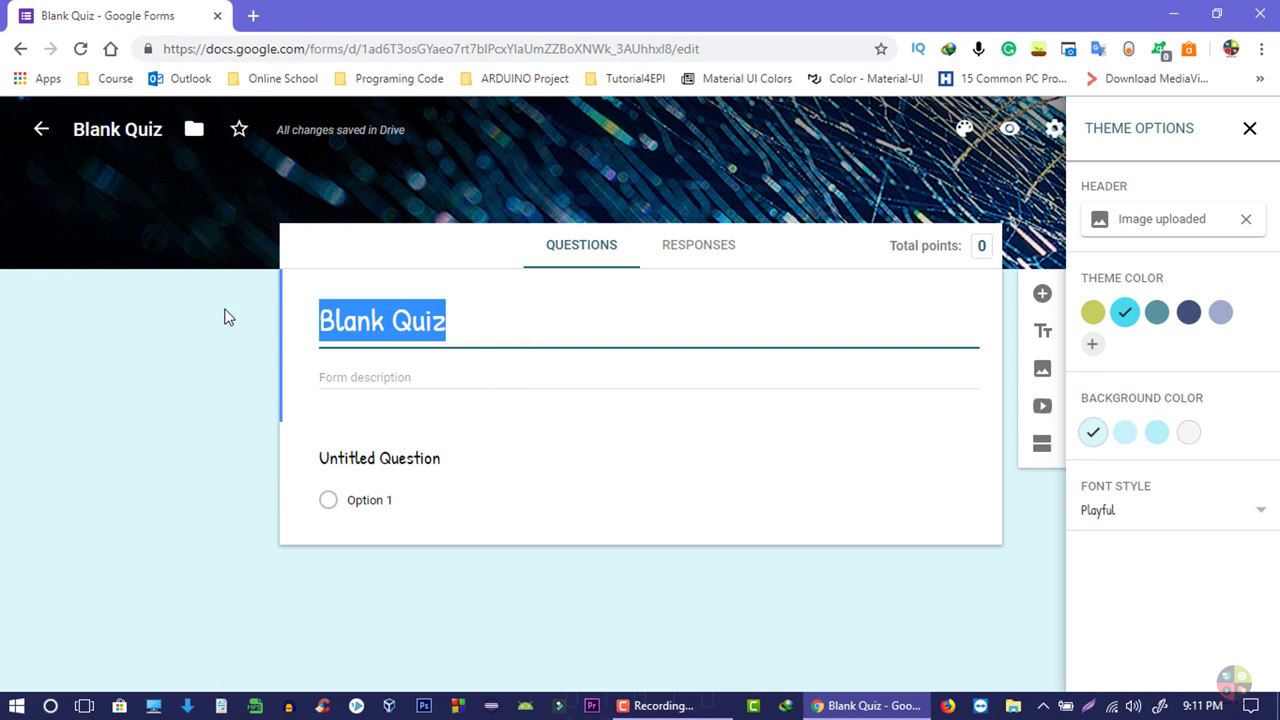
type("Computer basic")
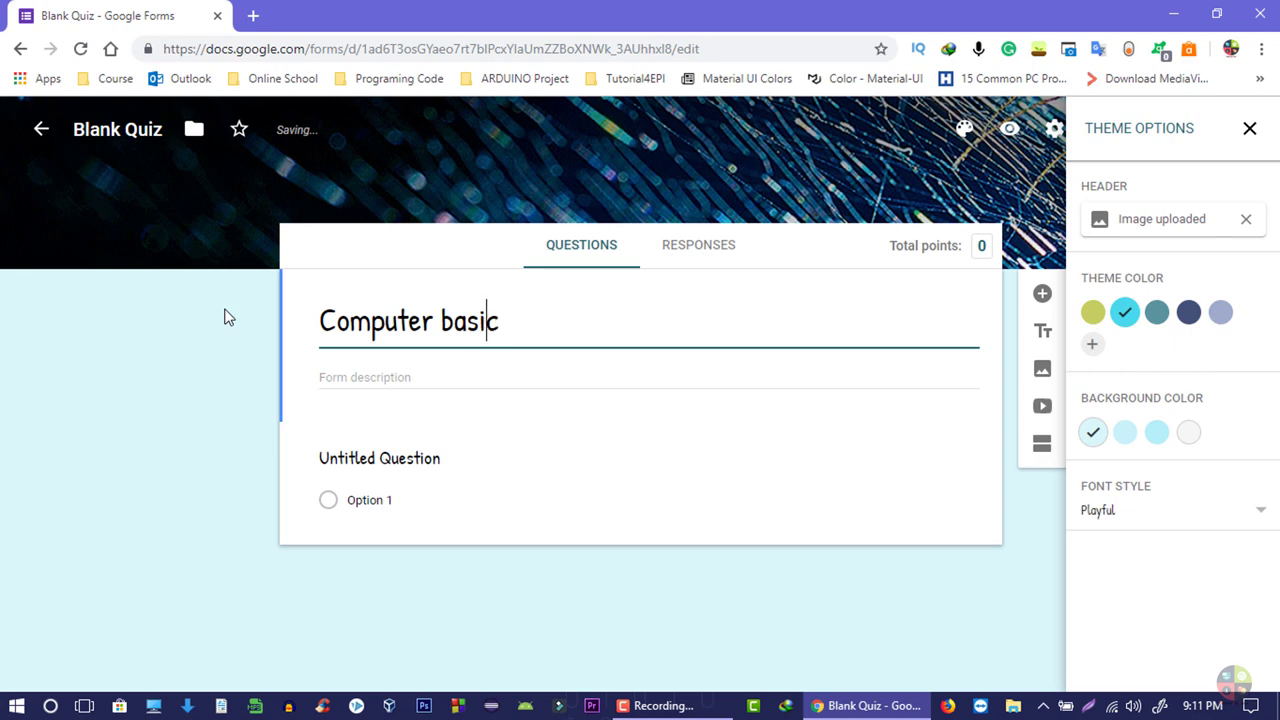
key("BackSpace")
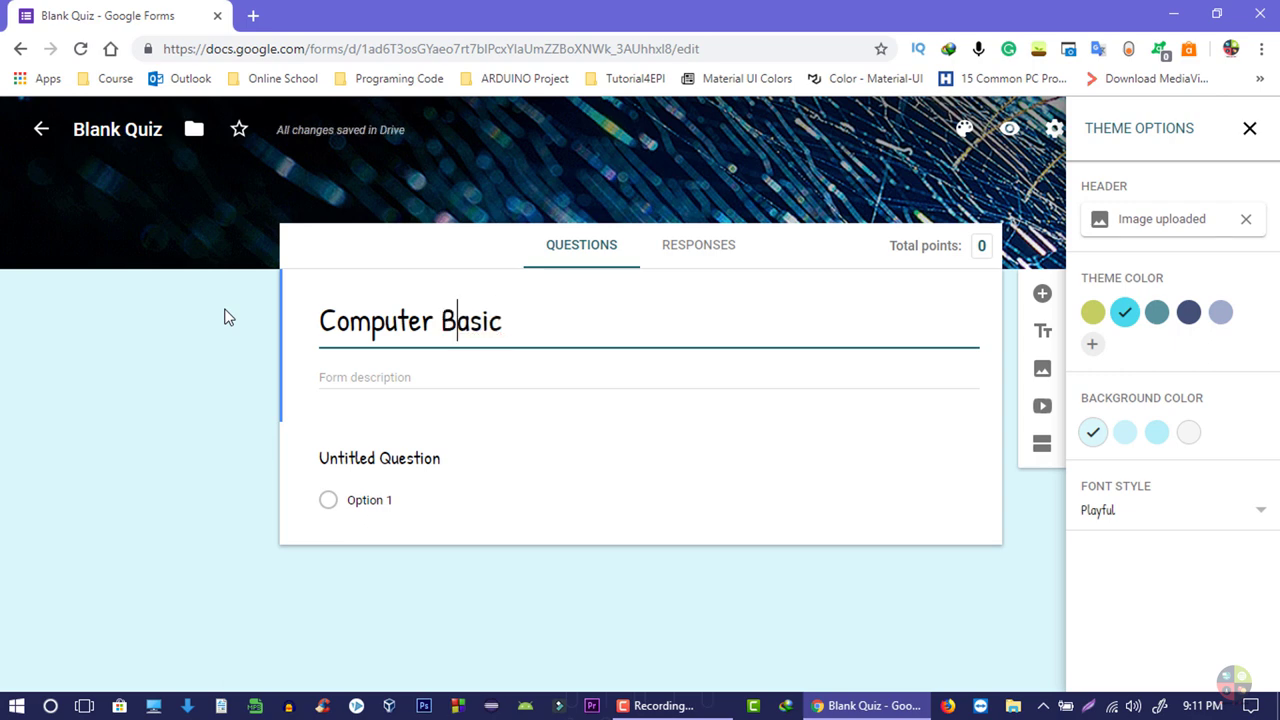
left_click(362, 375)
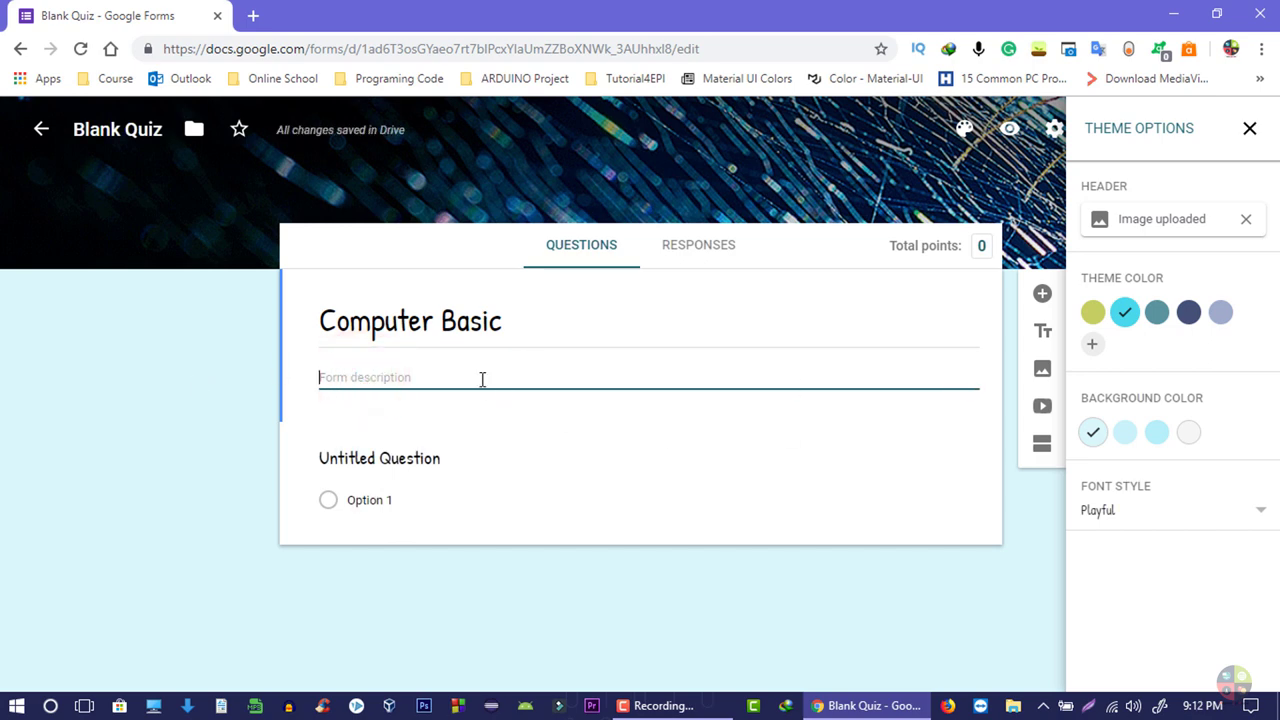
- Copy the first Lorem Ipsum sentence from lipsum.com and paste it as the form description
left_click(254, 15)
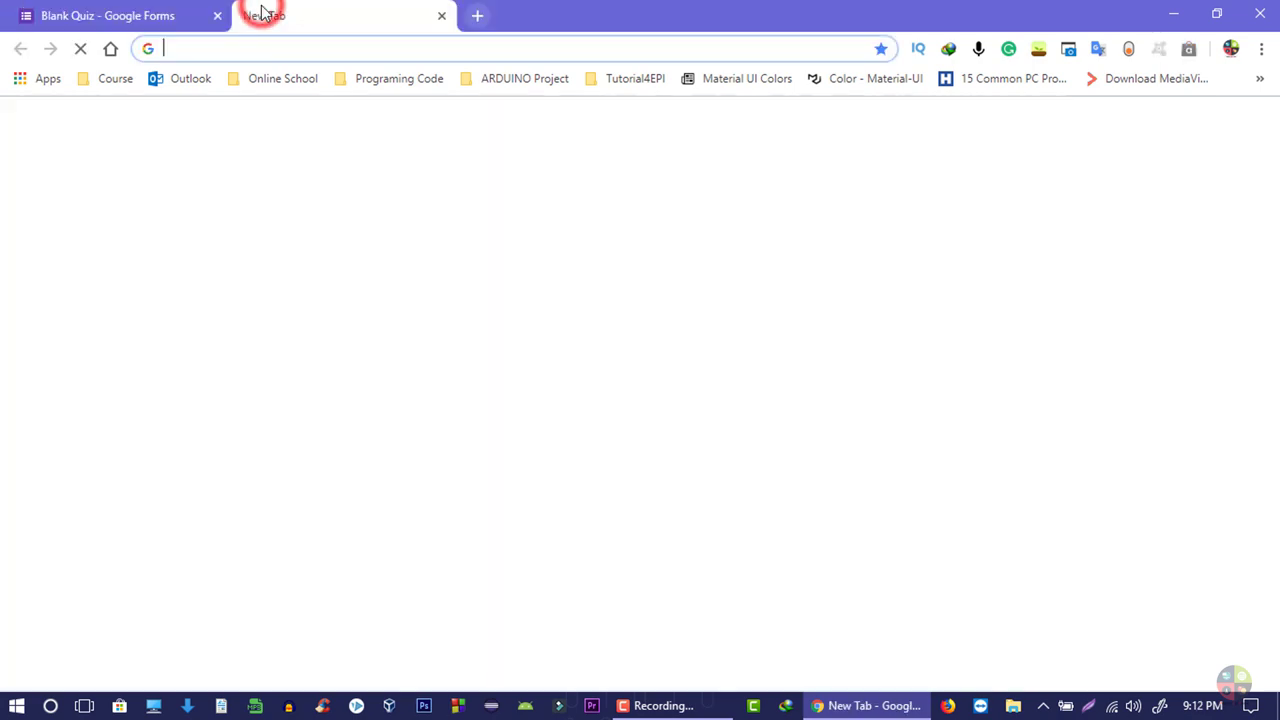
type("lorem ipsum")
key("Return")
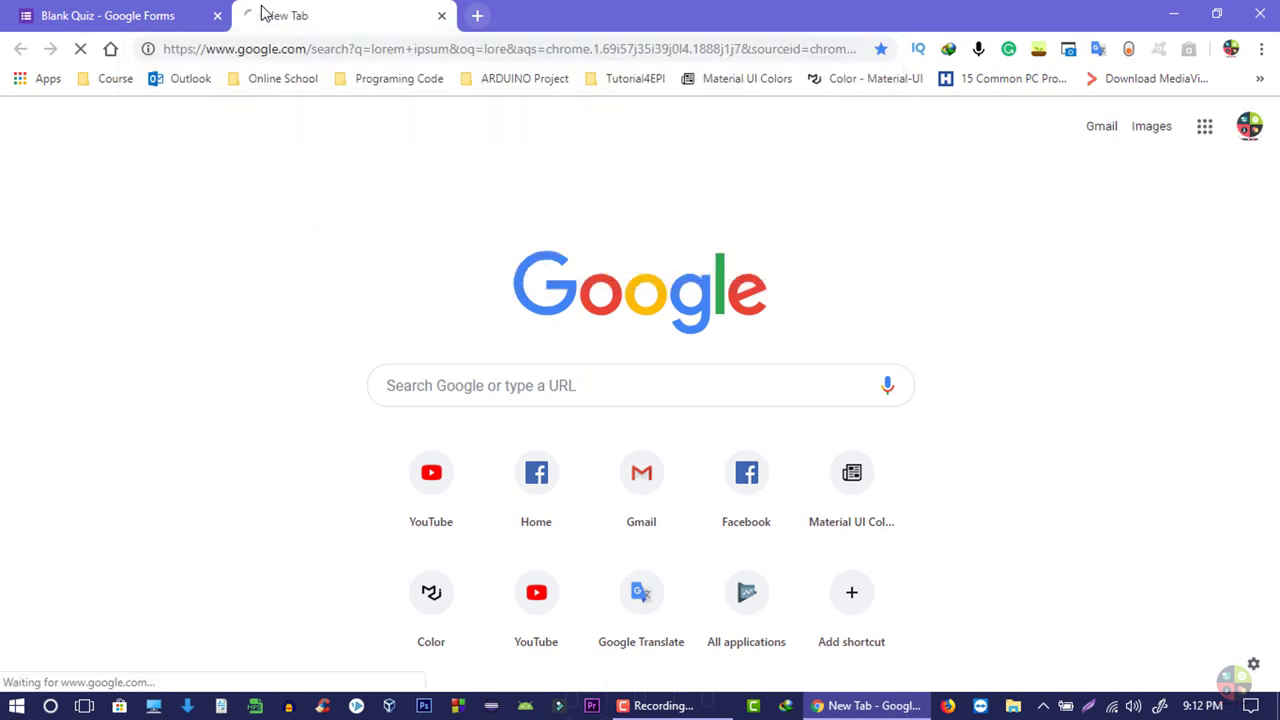
left_click_drag(206, 214, 371, 244)
key("ctrl+c")
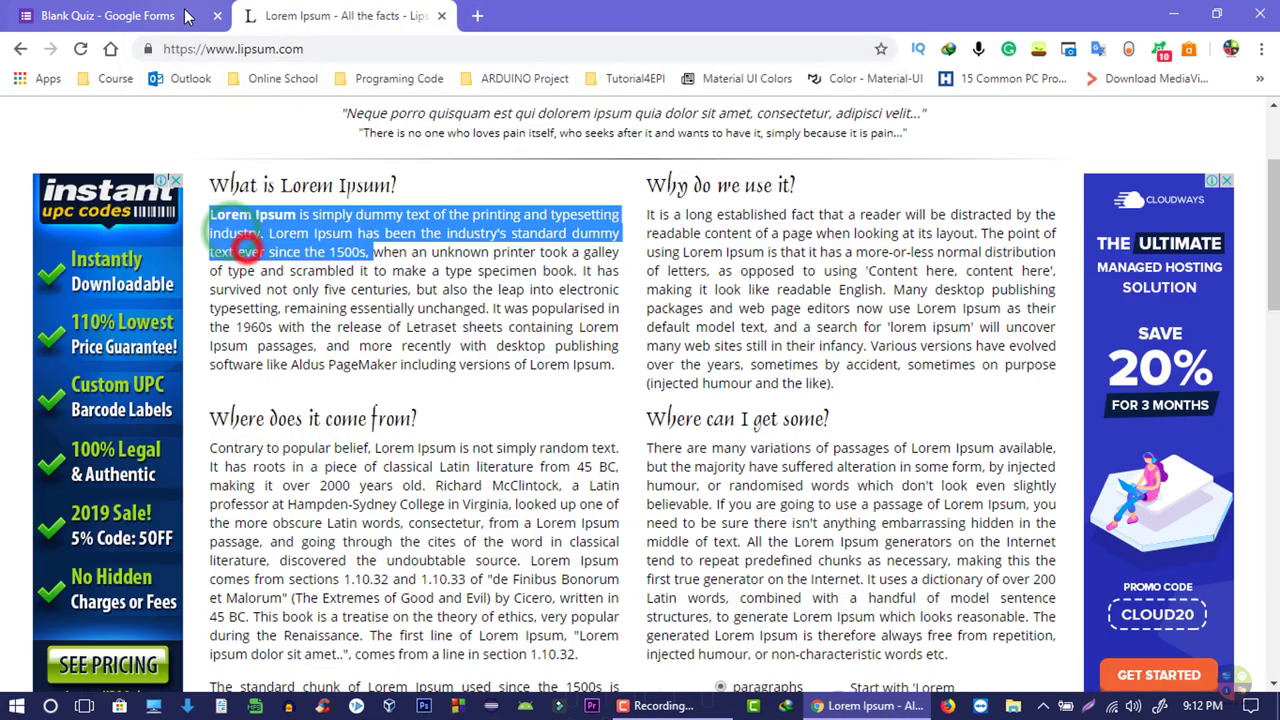
left_click(200, 15)
right_click(523, 373)
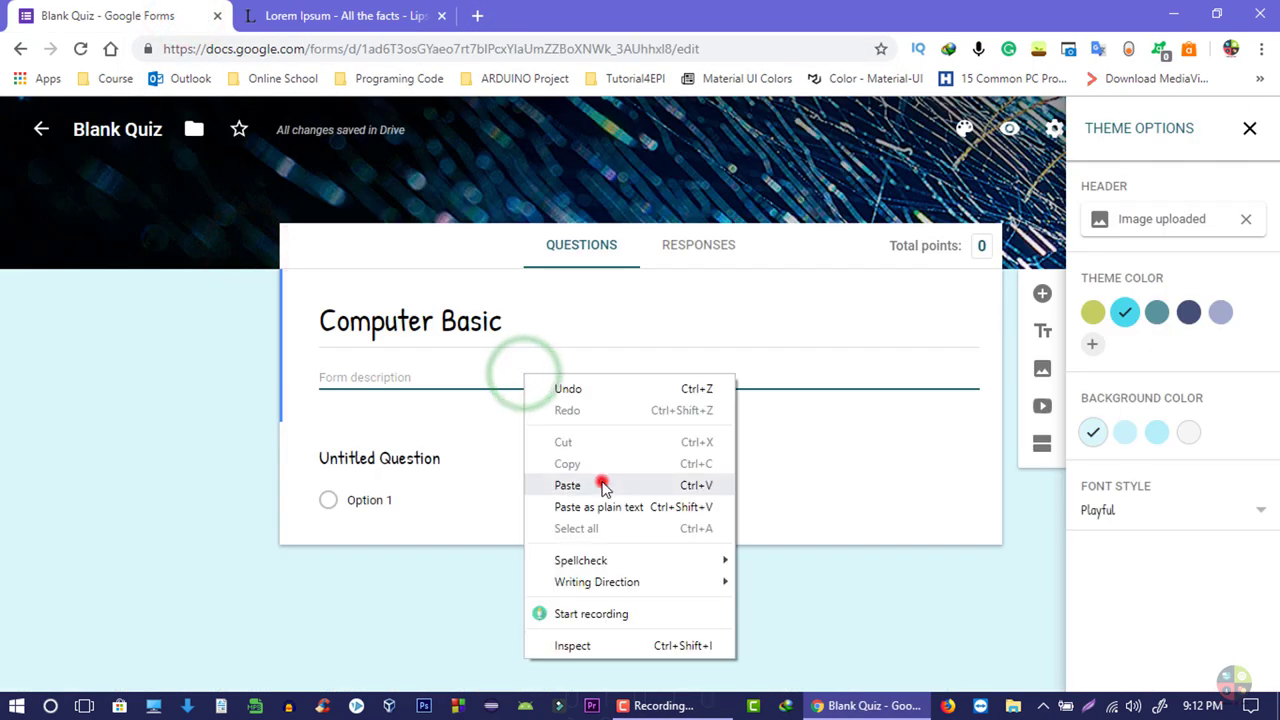
left_click(565, 486)
left_click(356, 15)
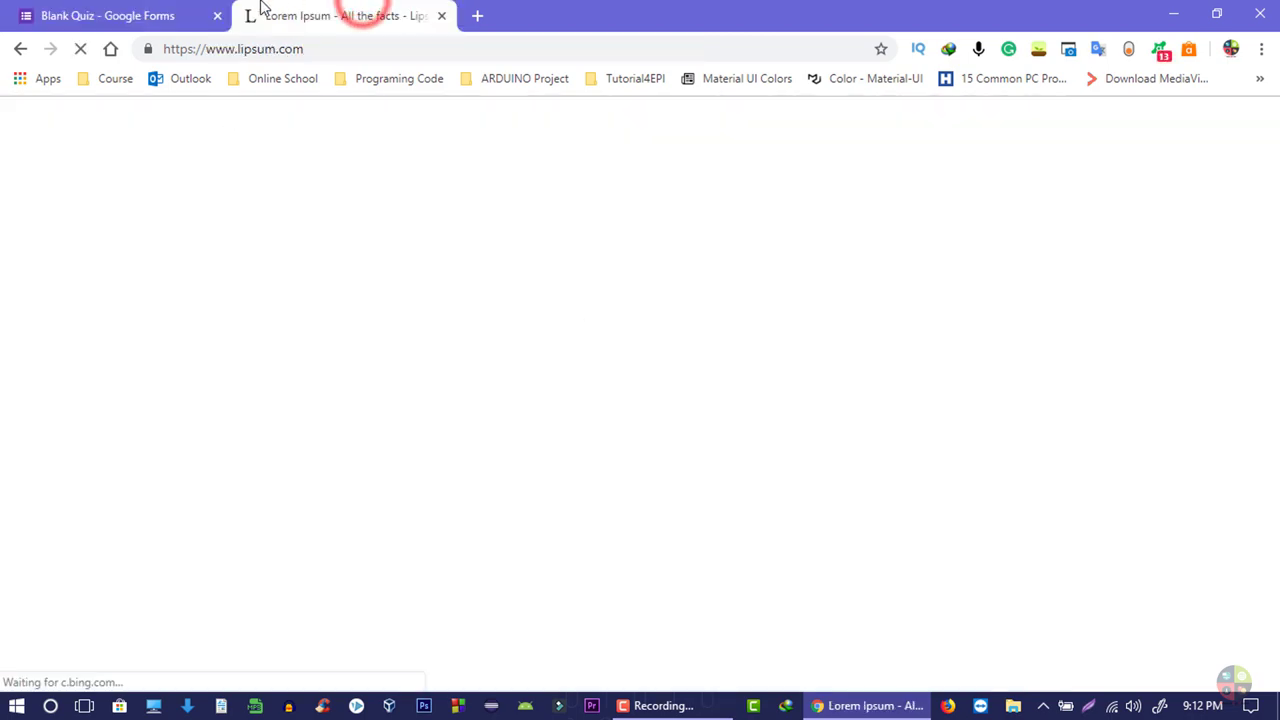
left_click(170, 15)
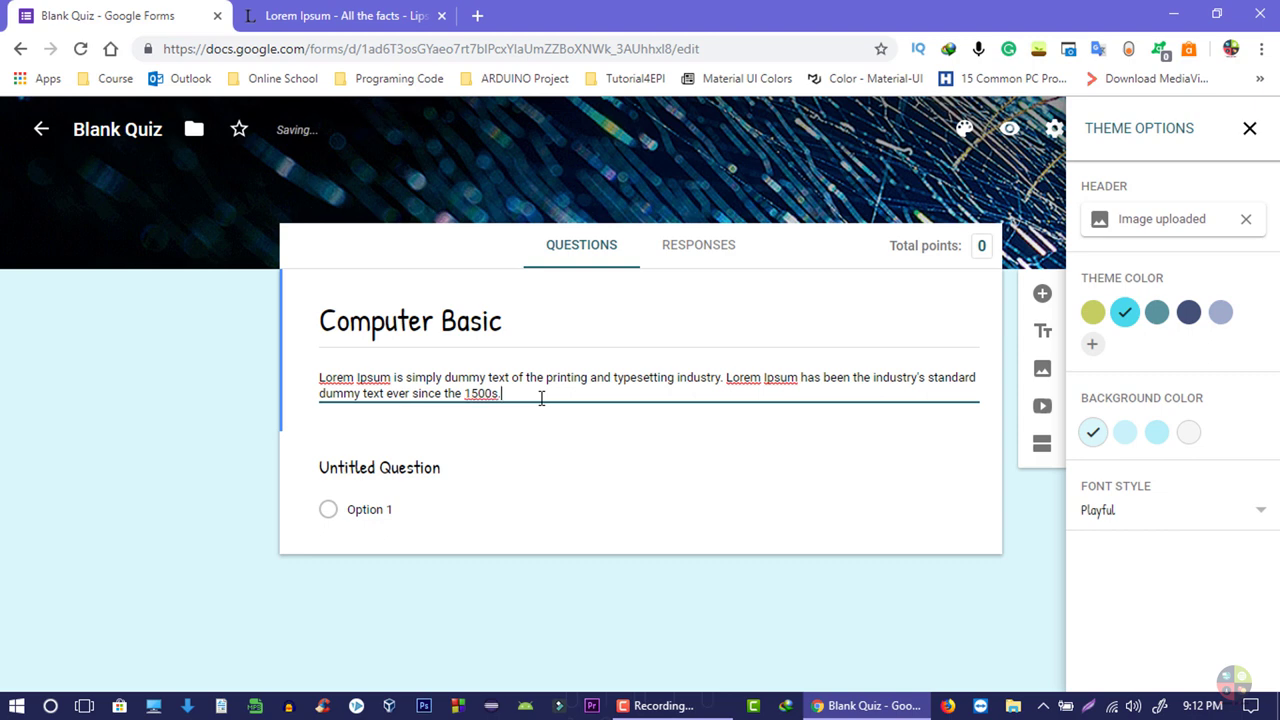
left_click(462, 421)
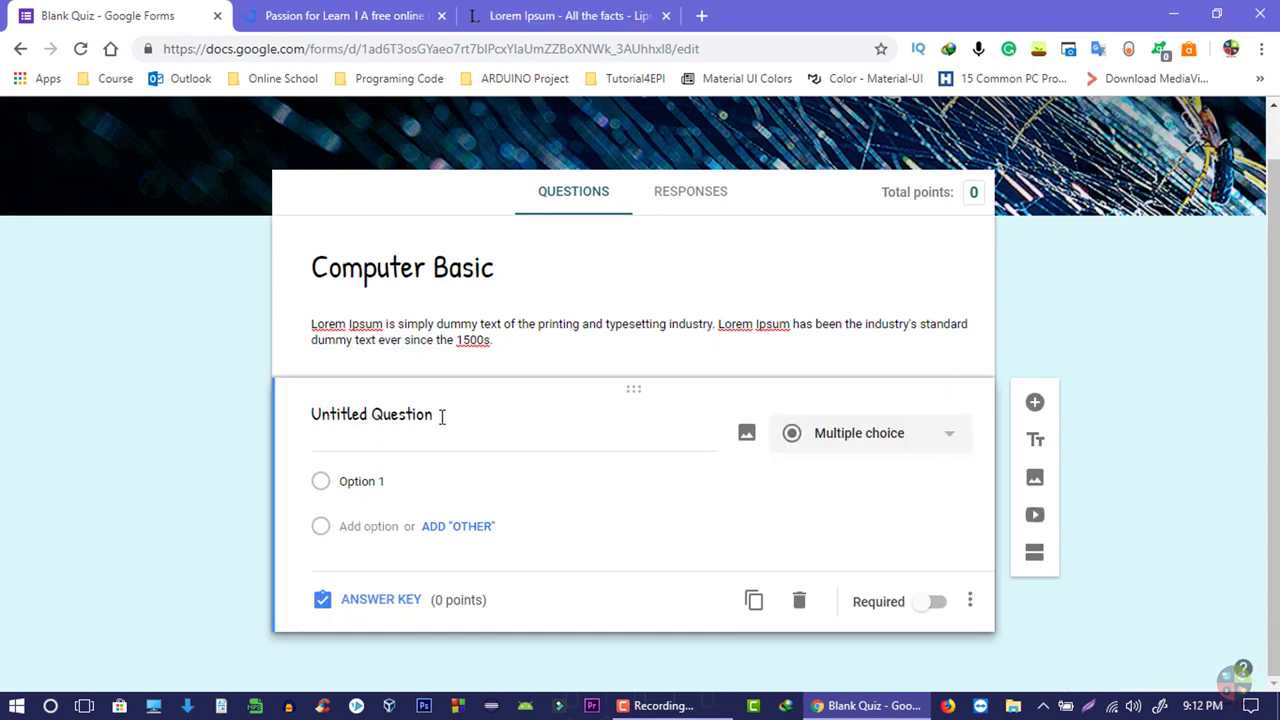
- Copy the 'E-Mail কি?' heading from the Passion for Learn quiz into the question title
left_click(424, 416)
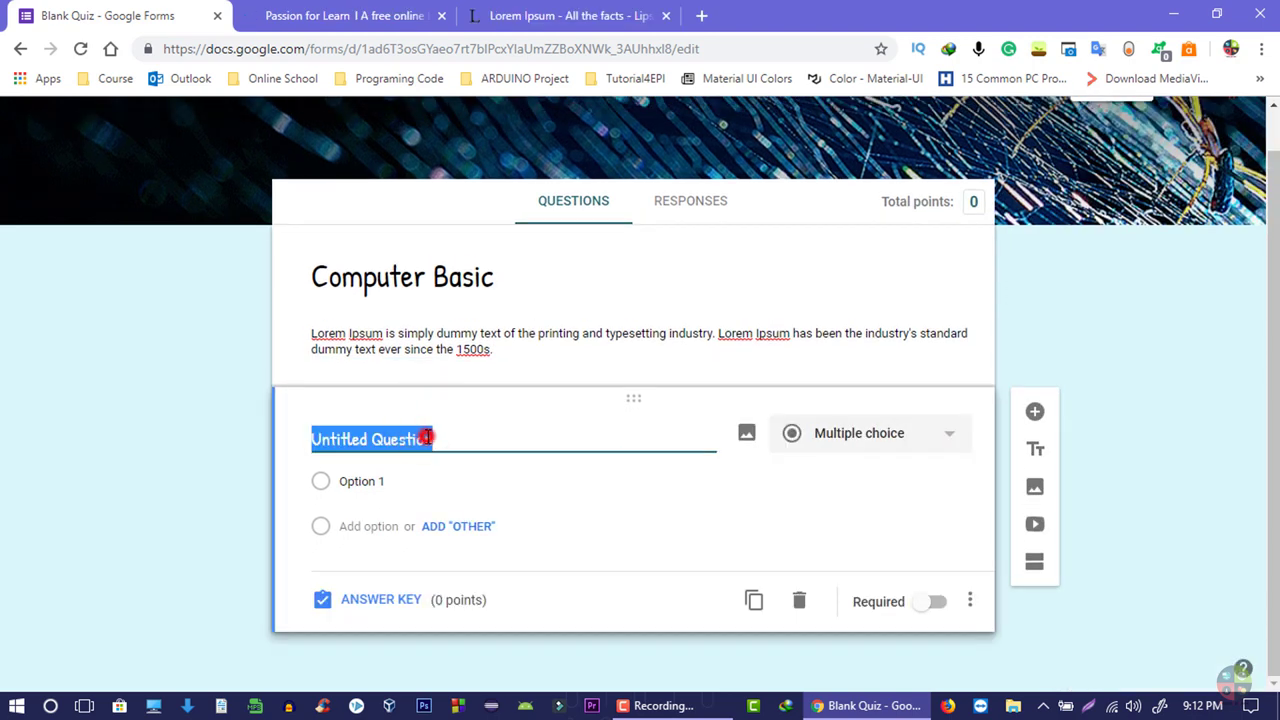
left_click(427, 437)
left_click(449, 437)
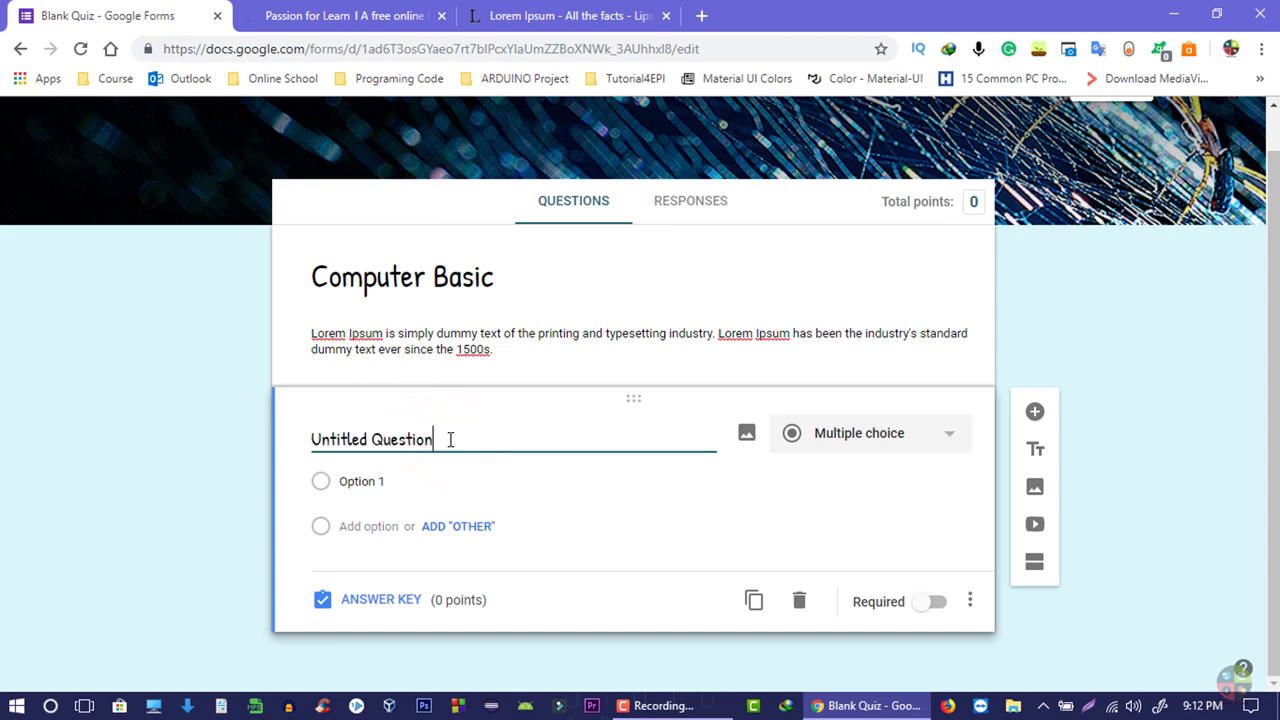
left_click(368, 8)
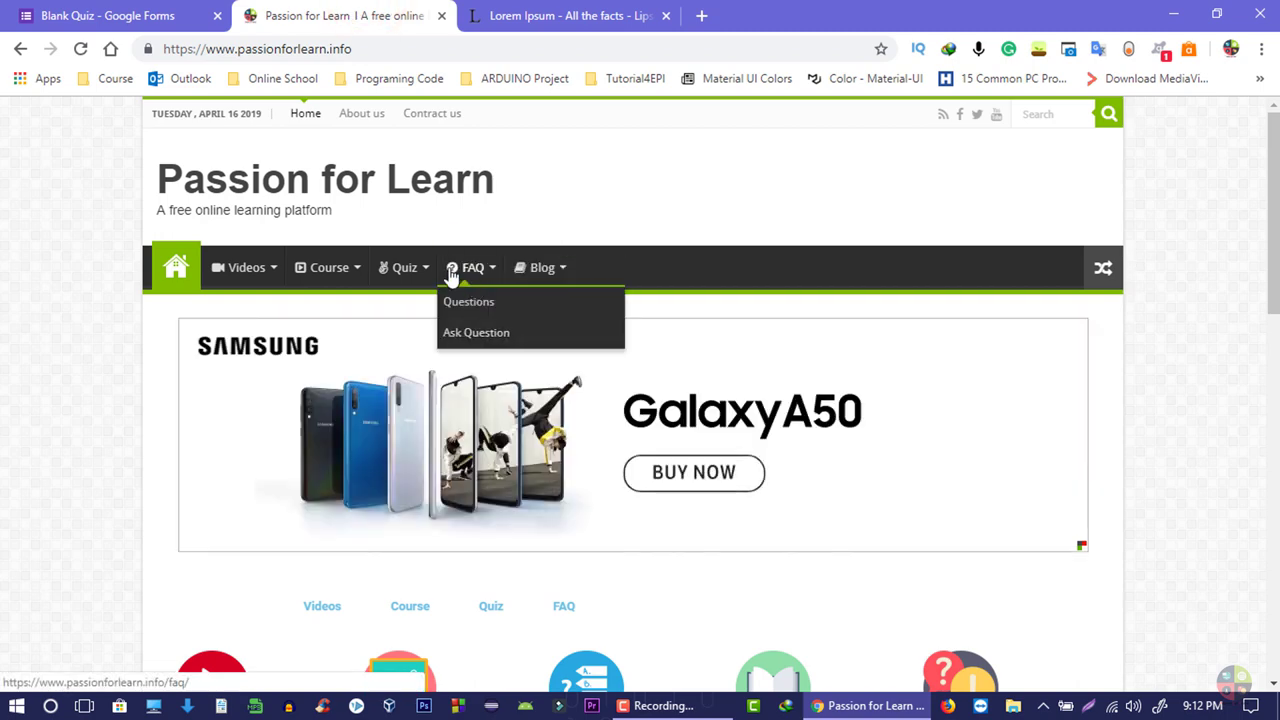
mouse_move(404, 268)
left_click(420, 304)
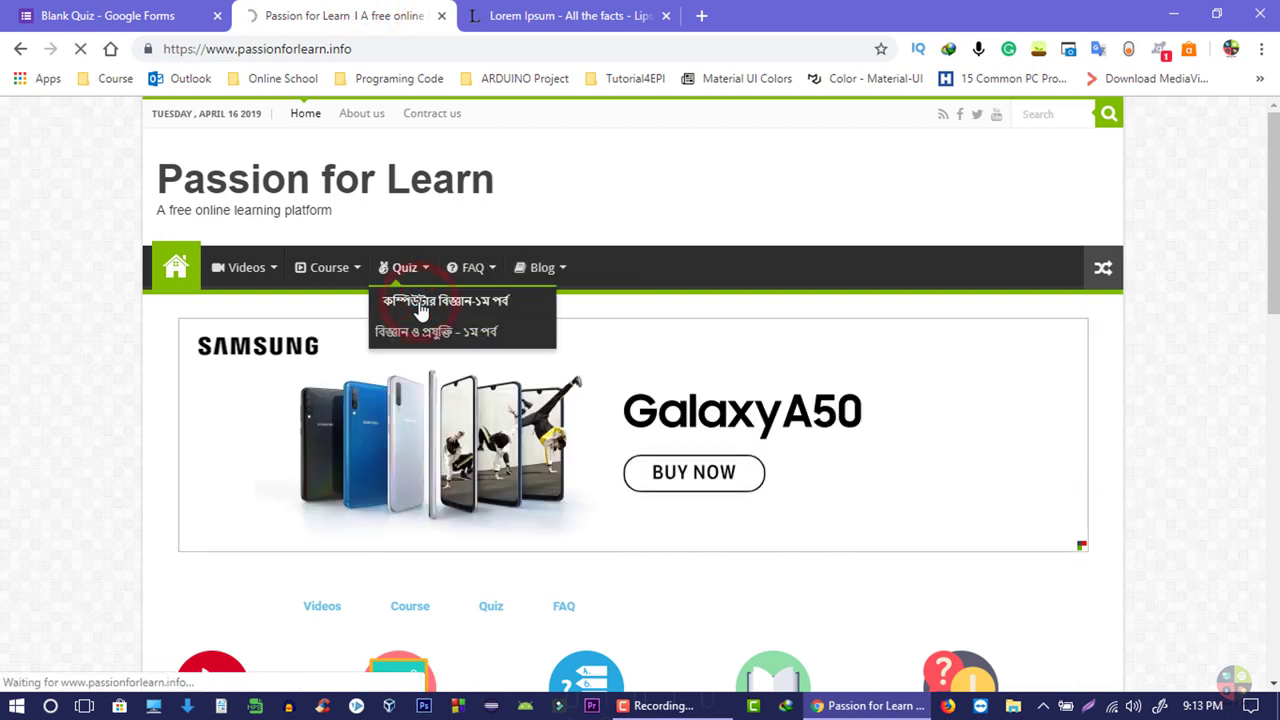
scroll(488, 207, "down", 6)
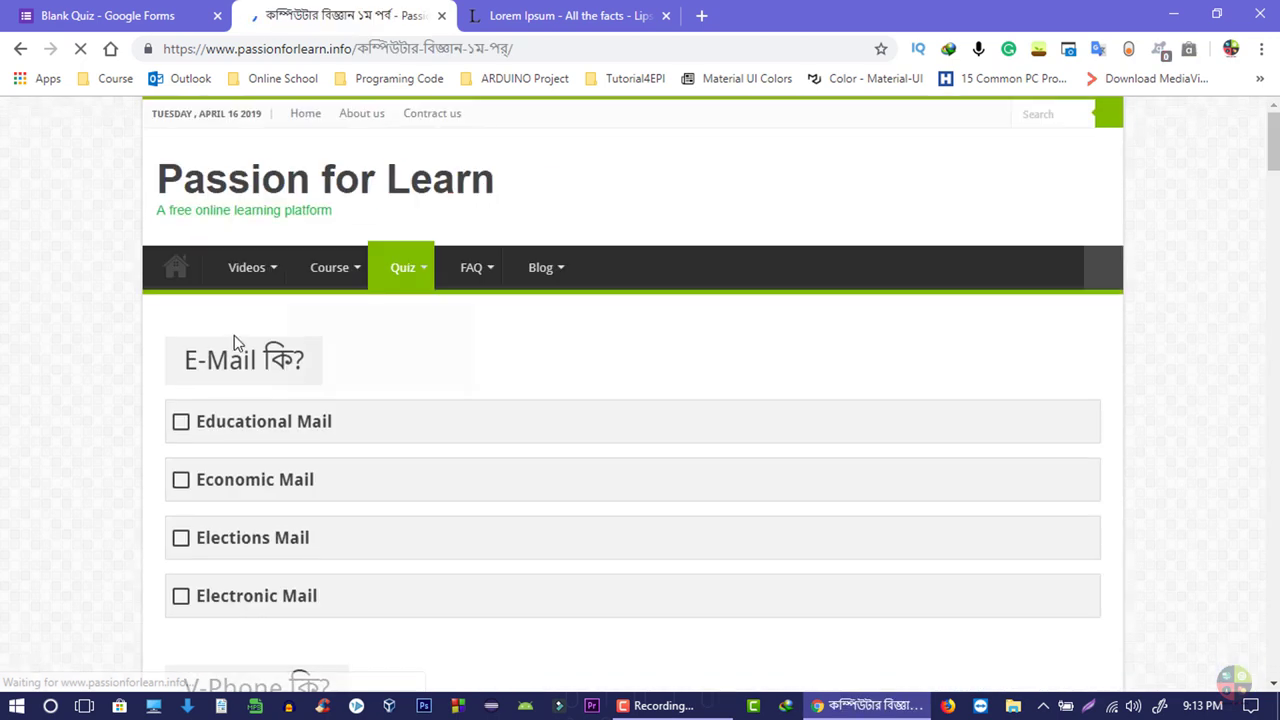
left_click_drag(185, 360, 305, 360)
right_click(277, 352)
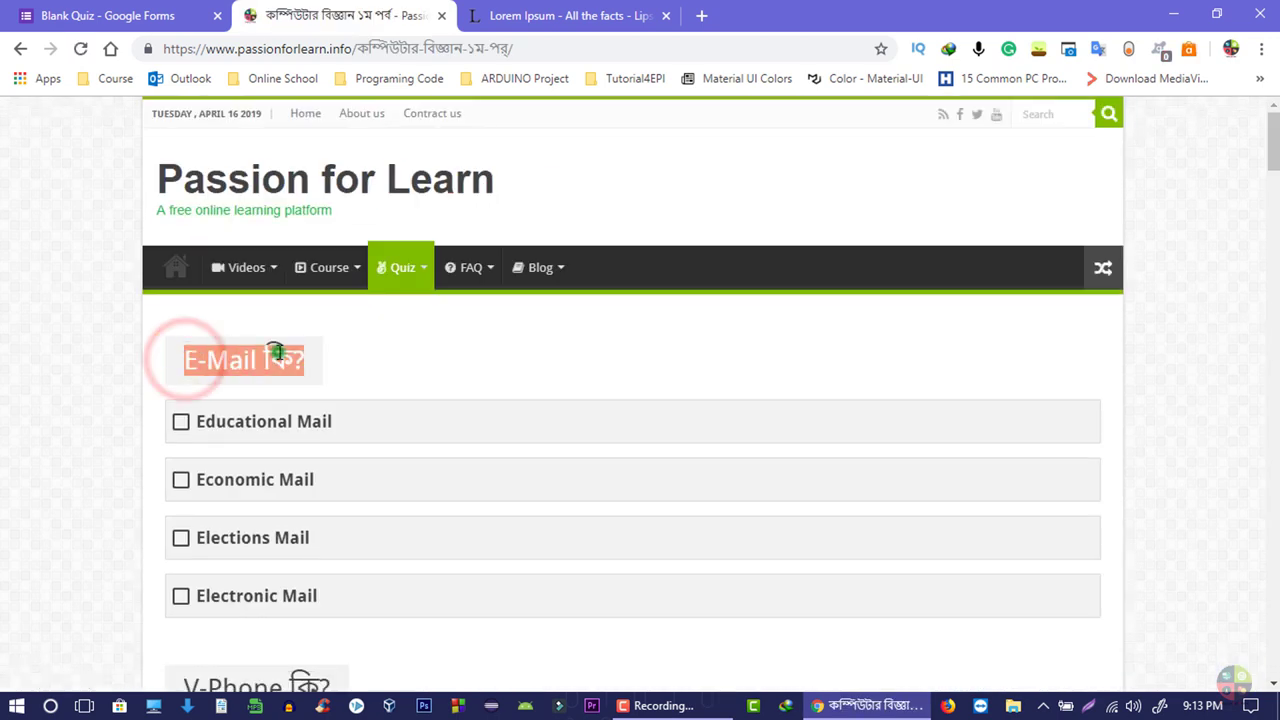
left_click(318, 364)
left_click(95, 8)
triple_click(445, 437)
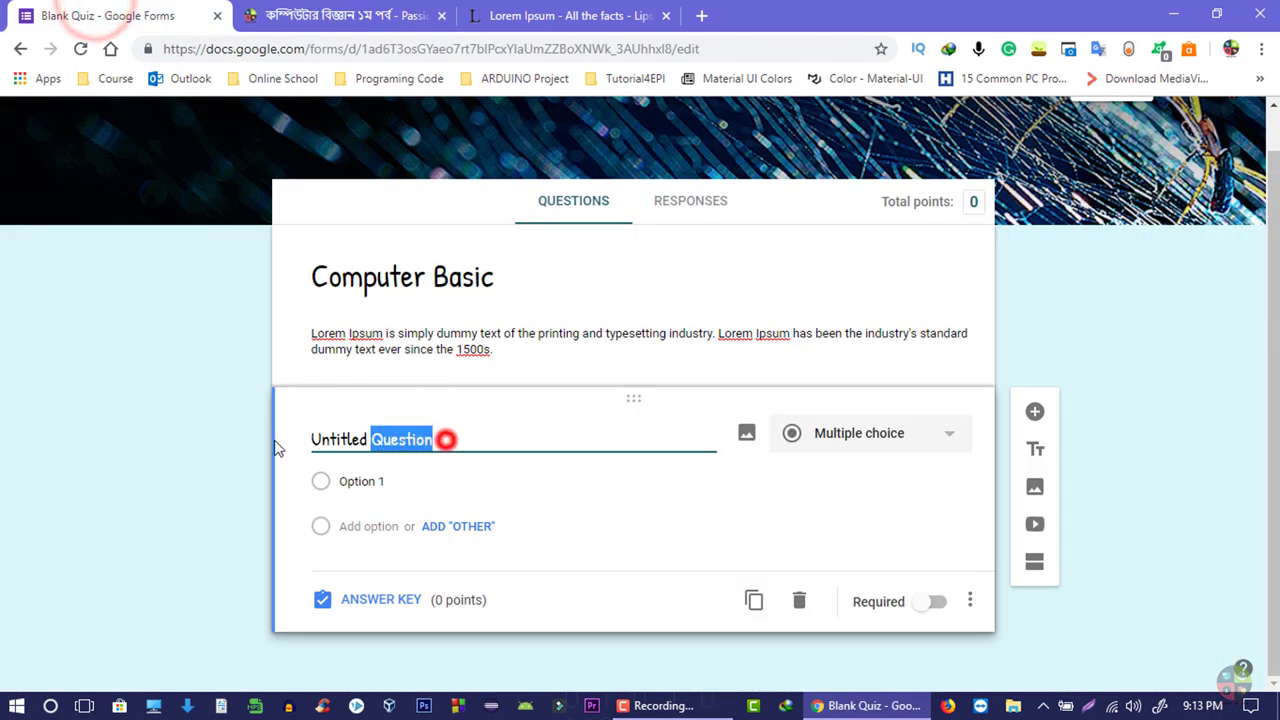
key("ctrl+v")
- Select the Educational Mail answer on the quiz page and return to the E-Mail question
left_click(348, 8)
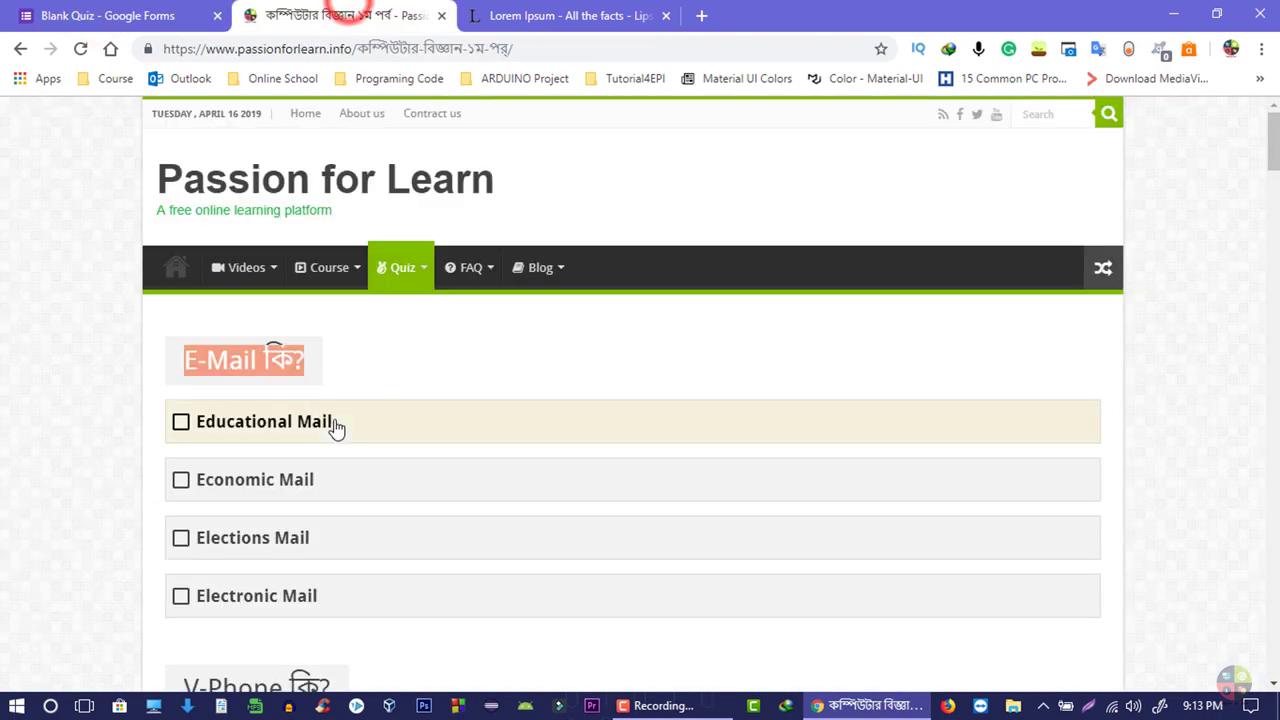
scroll(300, 410, "down", 1)
left_click_drag(351, 309, 200, 329)
scroll(200, 329, "down", 5)
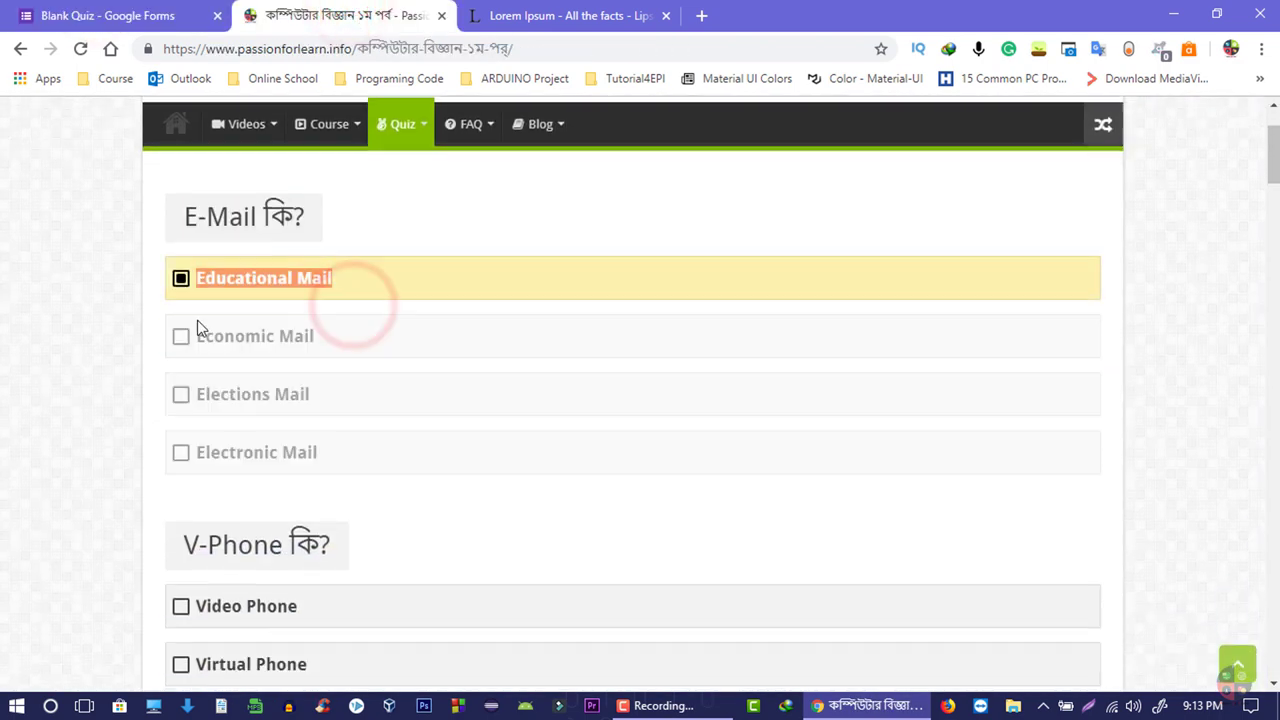
left_click(105, 15)
left_click(403, 557)
scroll(497, 489, "down", 1)
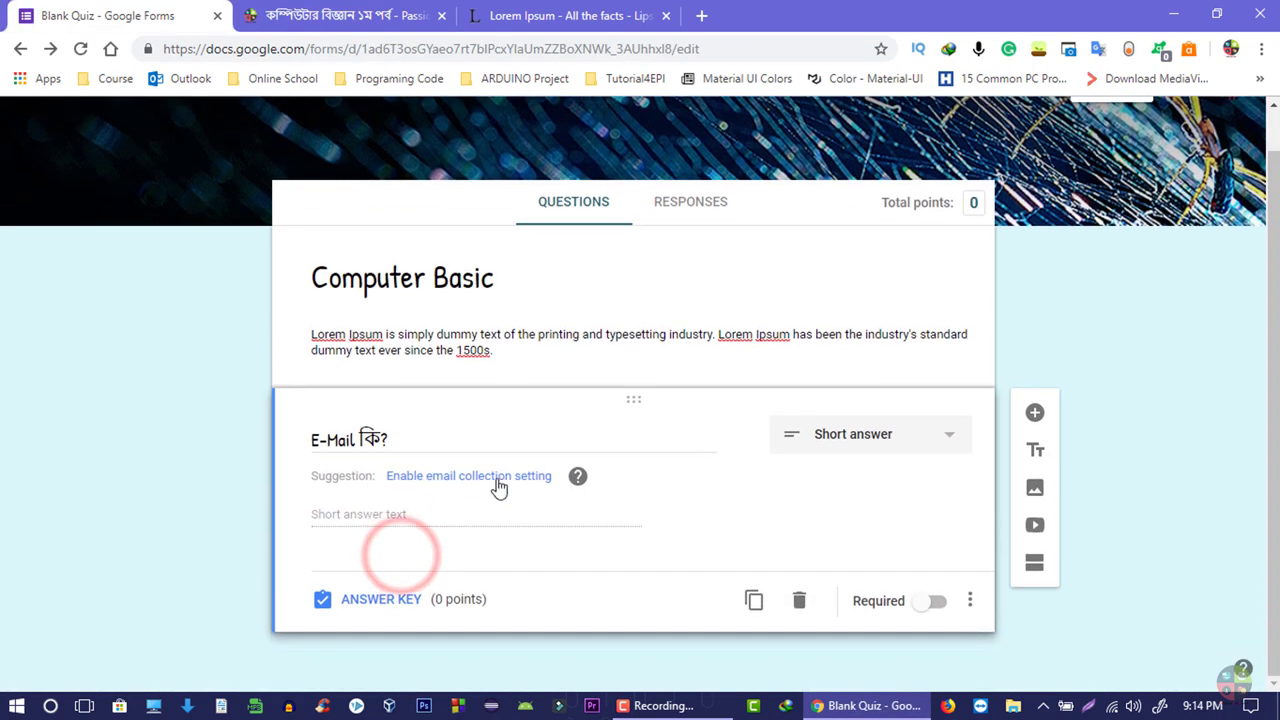
- Make the E-Mail question Checkboxes with 'Educational Mail' as Option 1
left_click(864, 446)
left_click(897, 318)
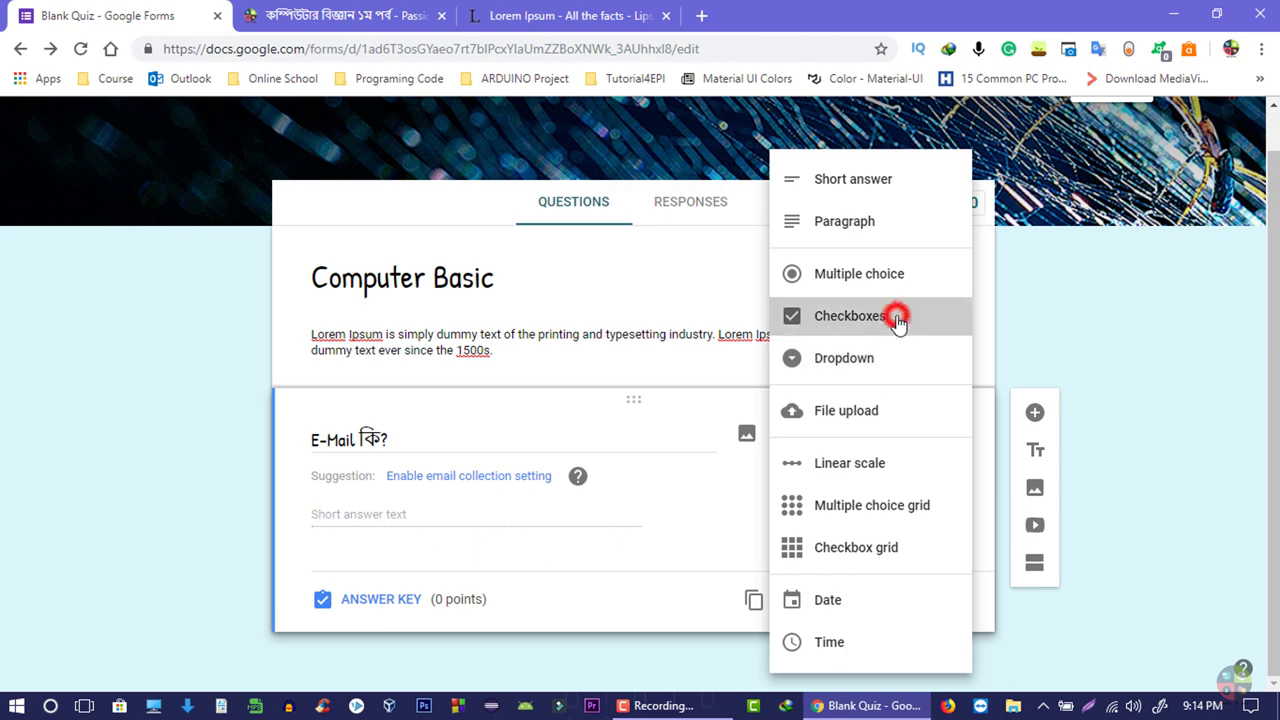
left_click(366, 484)
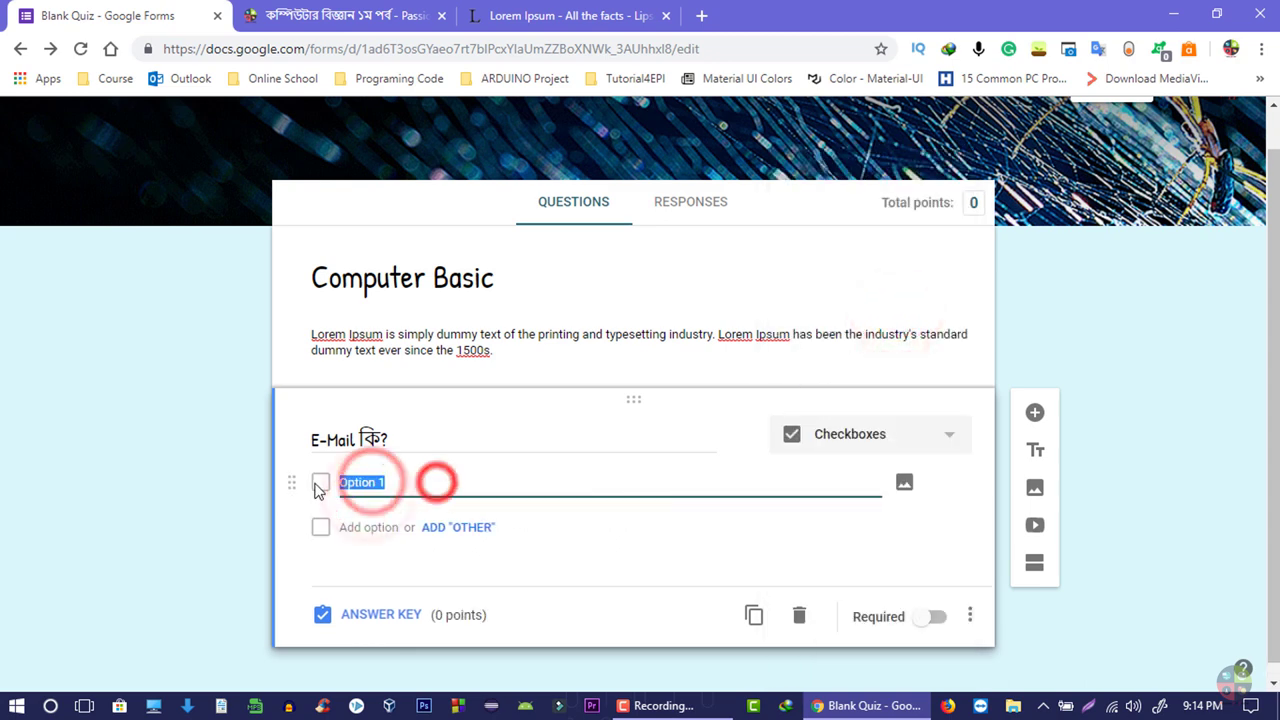
type("Educational Mail")
- Copy 'Economic Mail' from the quiz site and paste it as the second option
left_click(420, 17)
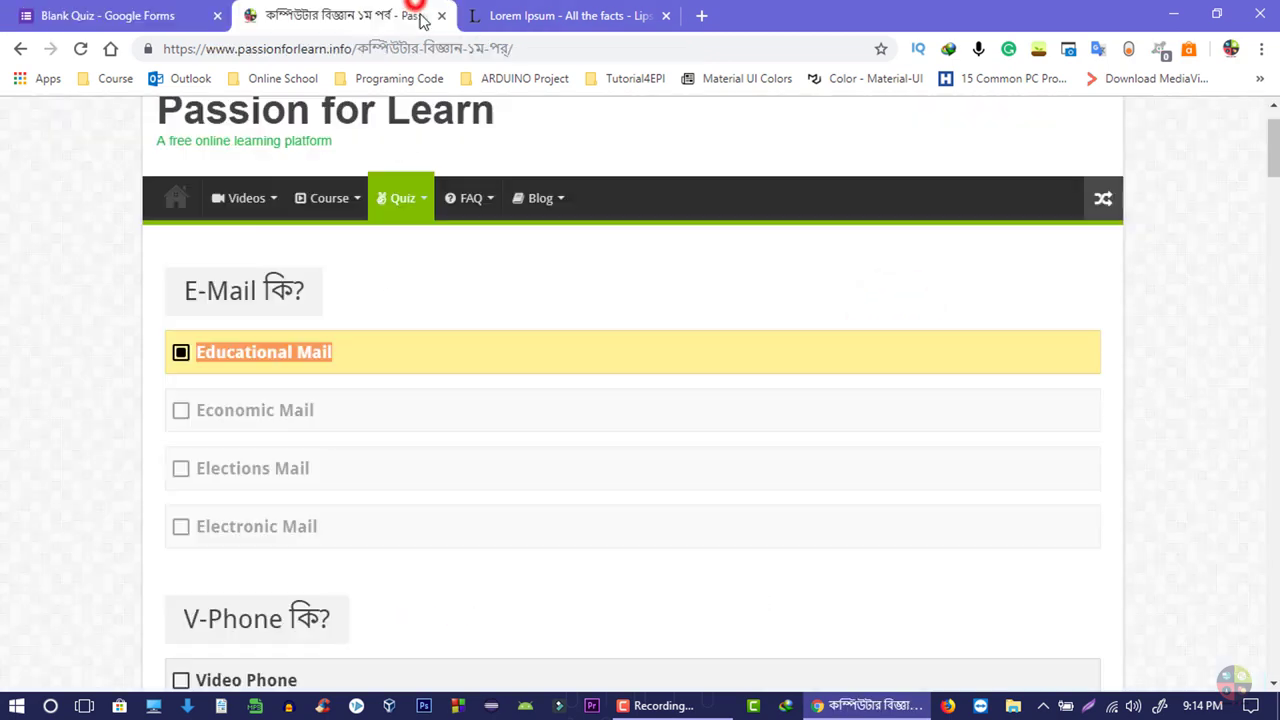
mouse_move(206, 417)
left_mouse_down()
mouse_move(337, 423)
mouse_move(181, 421)
left_mouse_up()
key("ctrl+c")
left_click(107, 15)
left_click(366, 523)
key("ctrl+v")
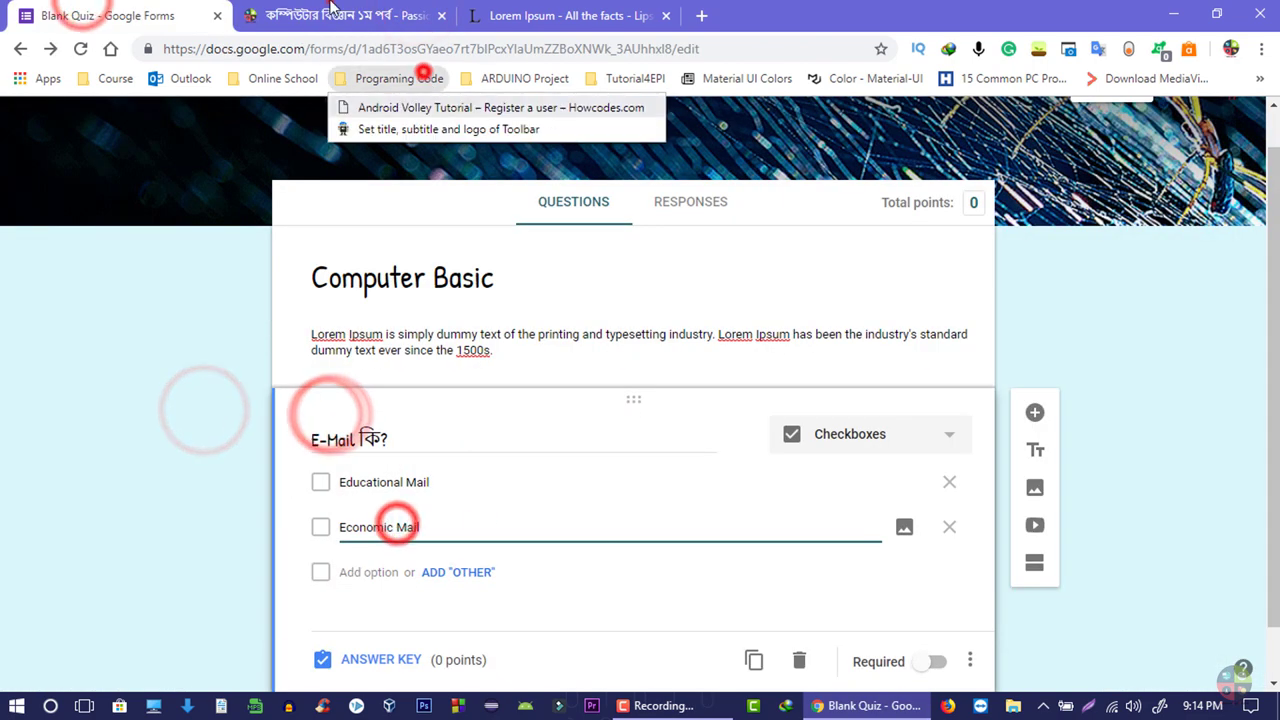
- Add 'Elections Mail' and 'Electronic Mail' from the quiz site as the third and fourth options
left_click(345, 15)
left_click(337, 474)
left_click(107, 15)
left_click(405, 571)
key("ctrl+v")
left_click(345, 15)
left_click_drag(337, 527, 197, 530)
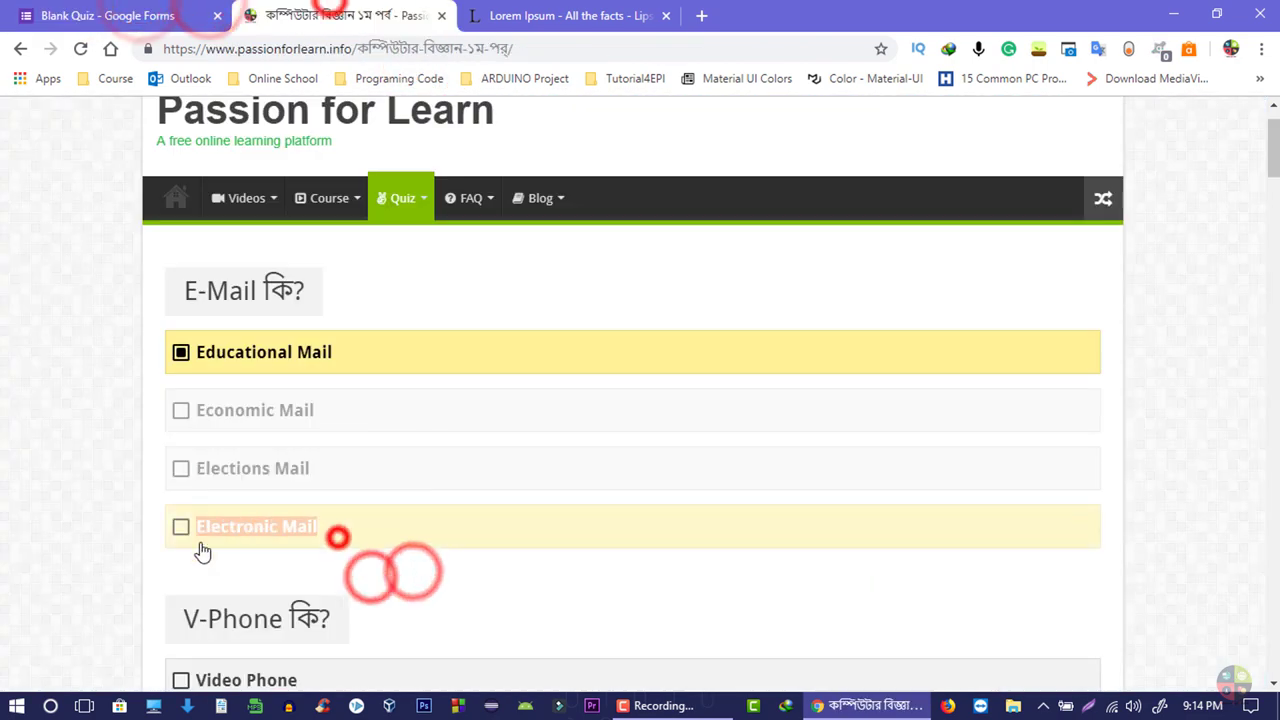
left_click(107, 15)
left_click(373, 620)
key("ctrl+v")
scroll(460, 598, "down", 2)
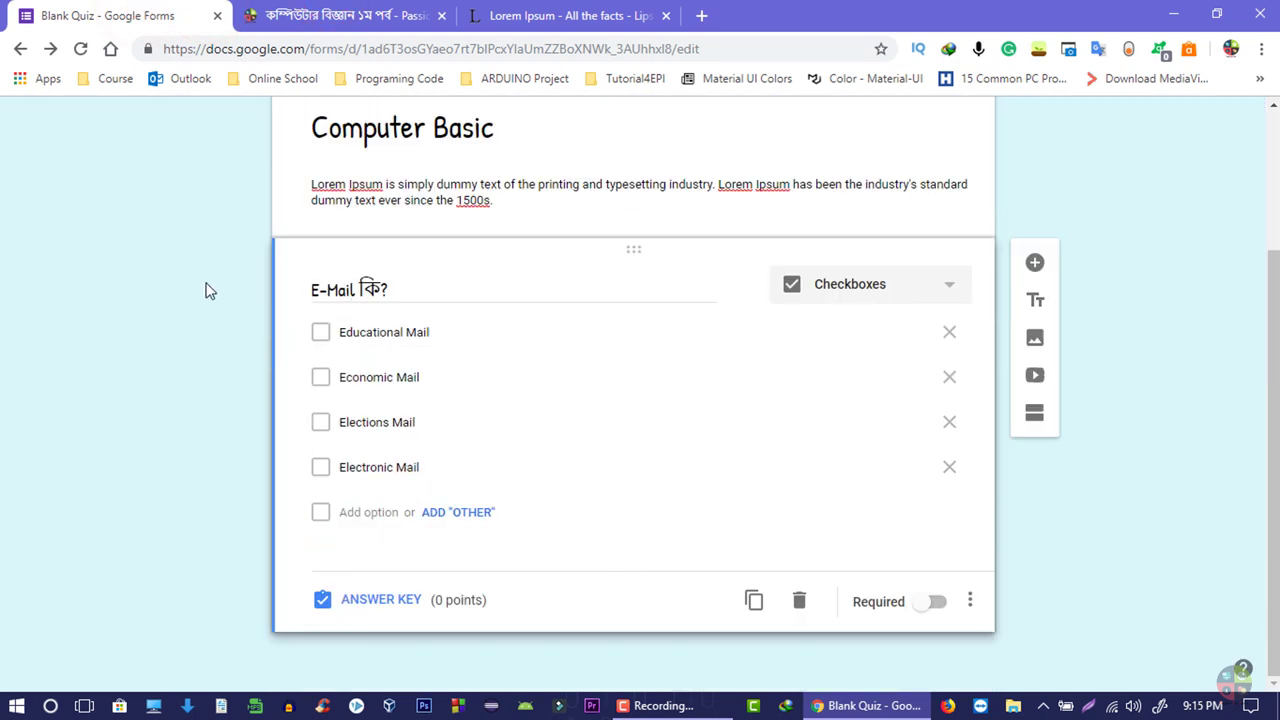
- In the answer key, mark only Electronic Mail correct for the E-Mail question, worth 1 point
left_click(380, 599)
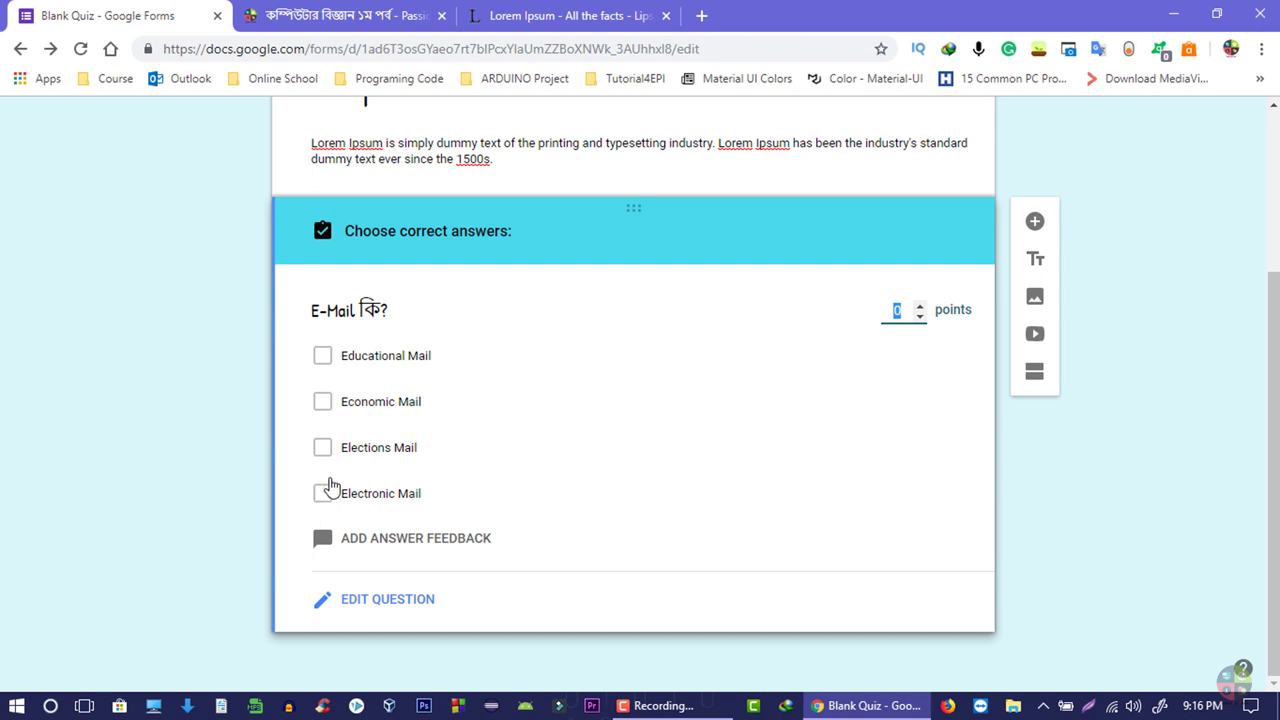
left_click(317, 496)
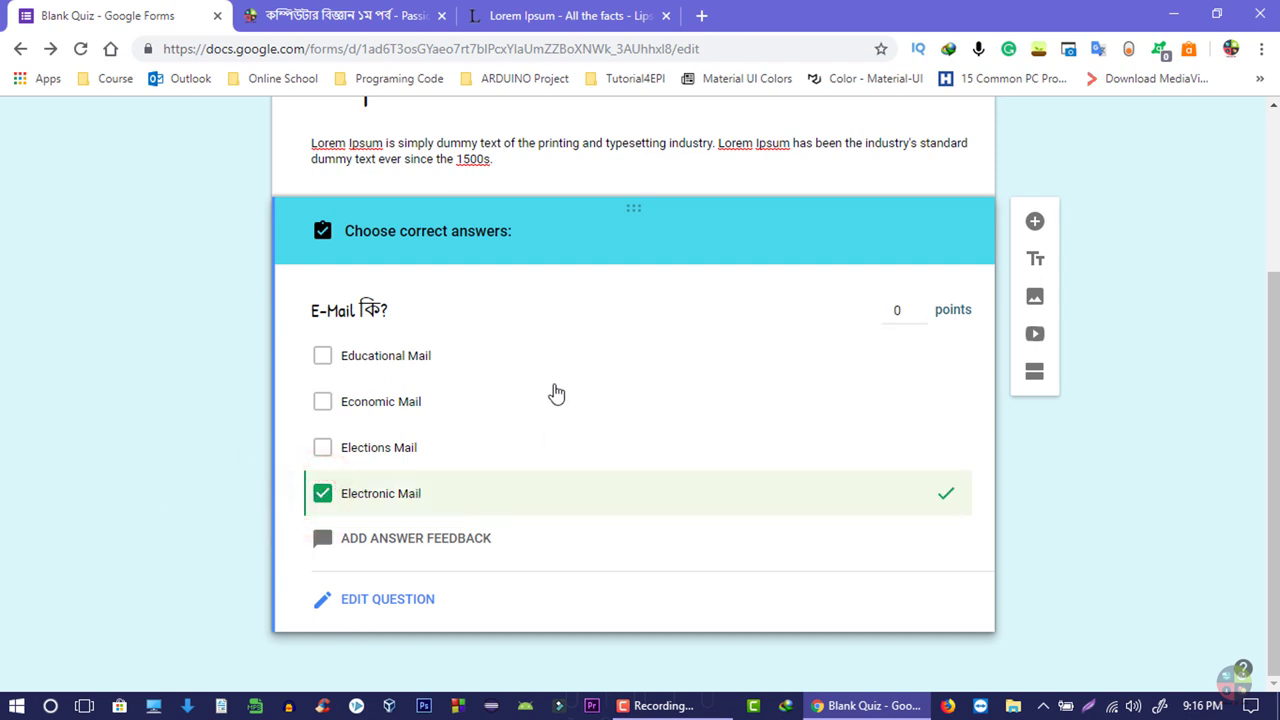
left_click(320, 449)
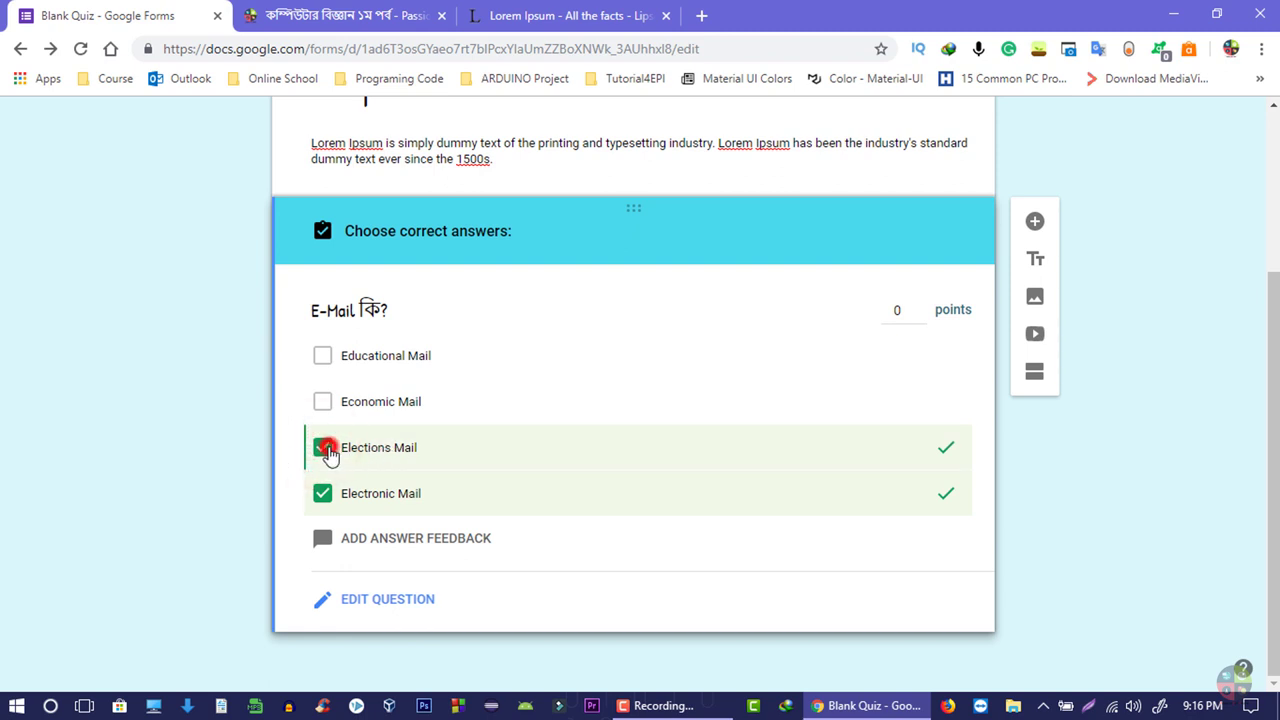
left_click(328, 450)
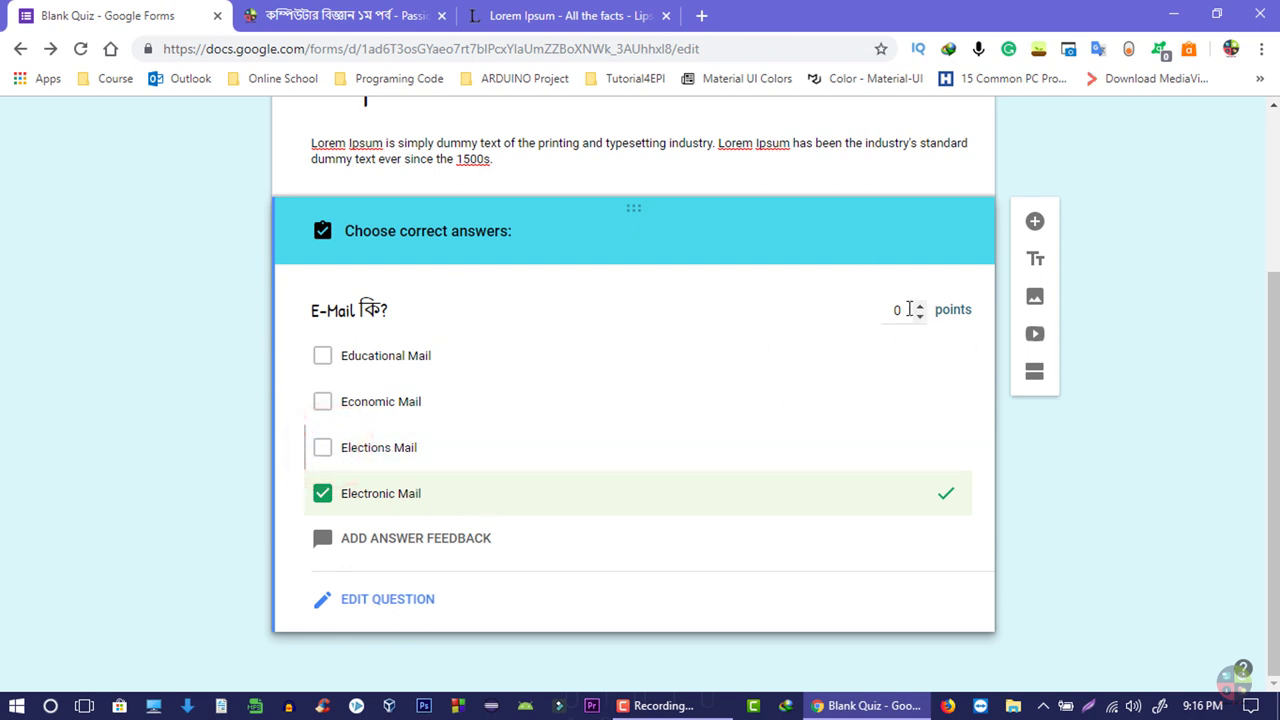
type("1")
left_click(390, 603)
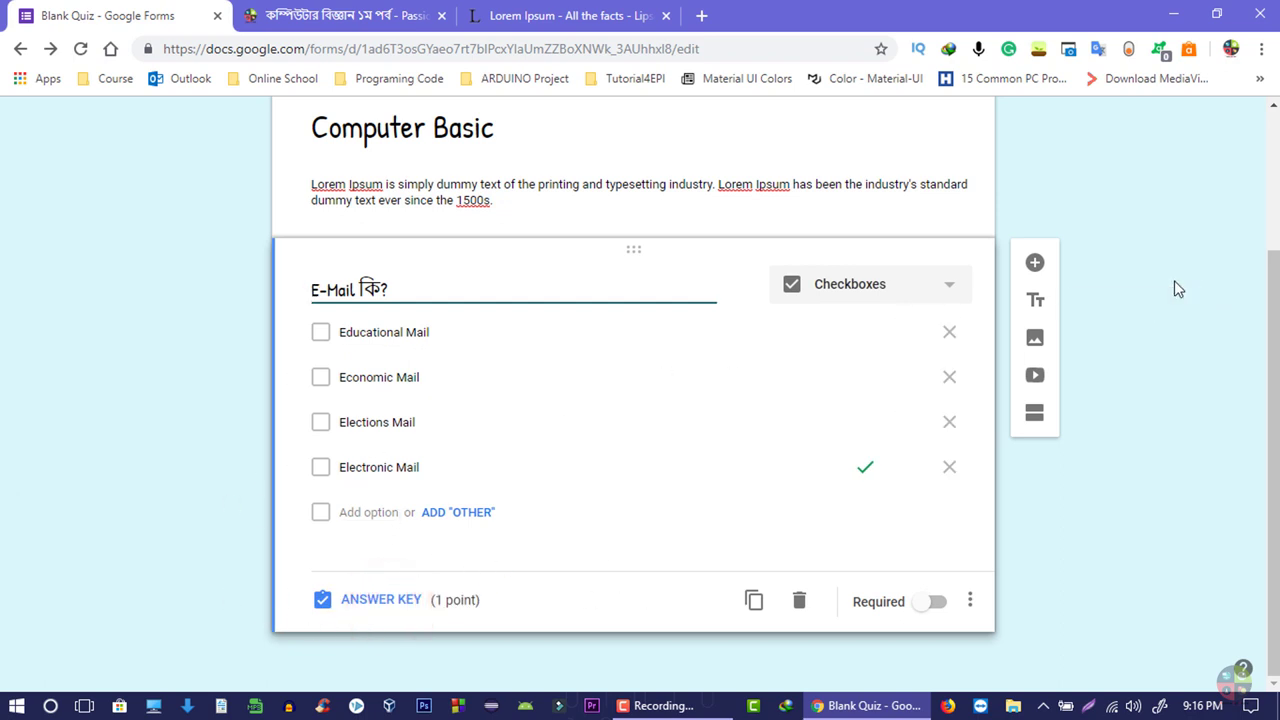
- Add a new question whose text is the Bengali copied-data question pasted from the quiz site
left_click(1035, 265)
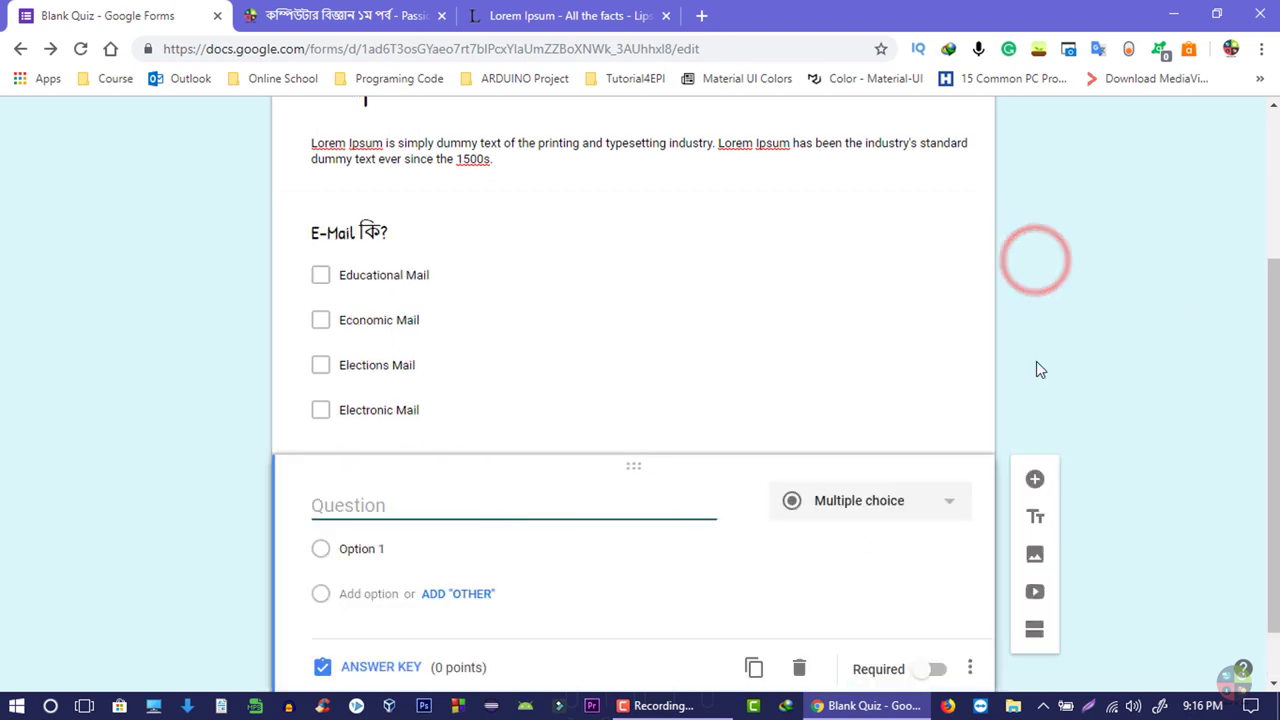
left_click(270, 6)
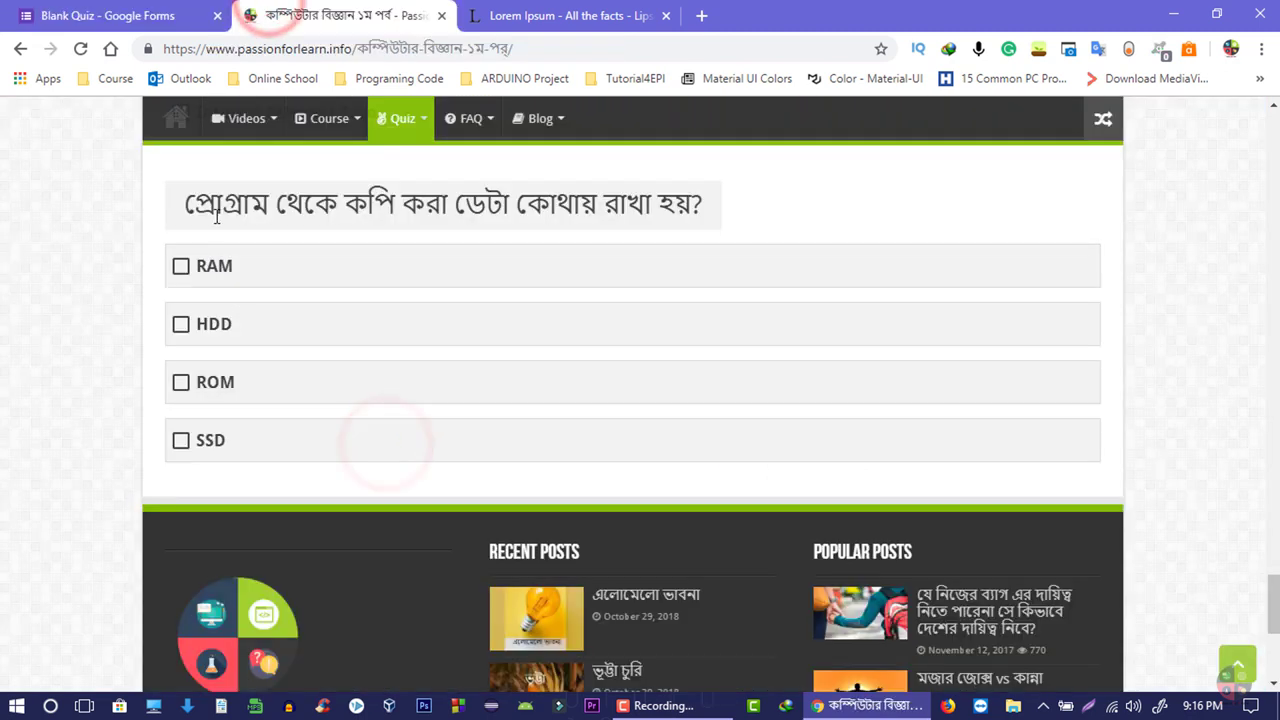
left_click_drag(185, 198, 700, 222)
right_click(677, 210)
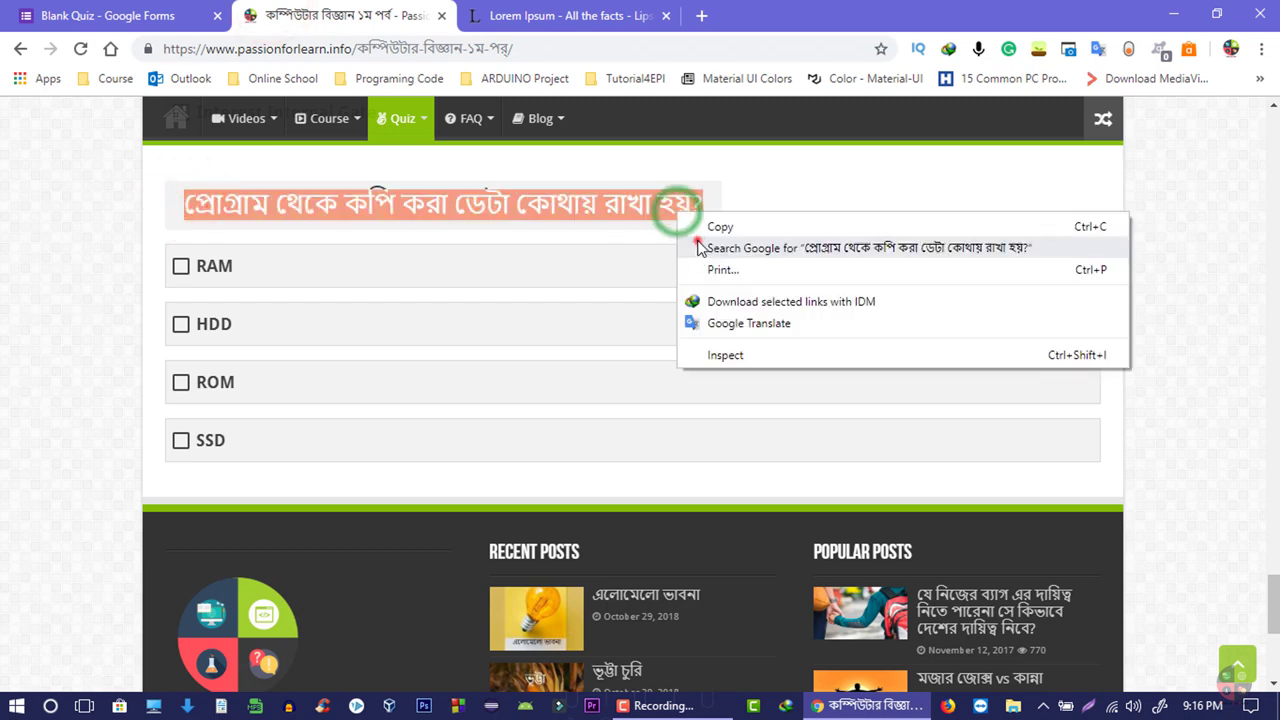
left_click(697, 232)
left_click(60, 15)
right_click(345, 440)
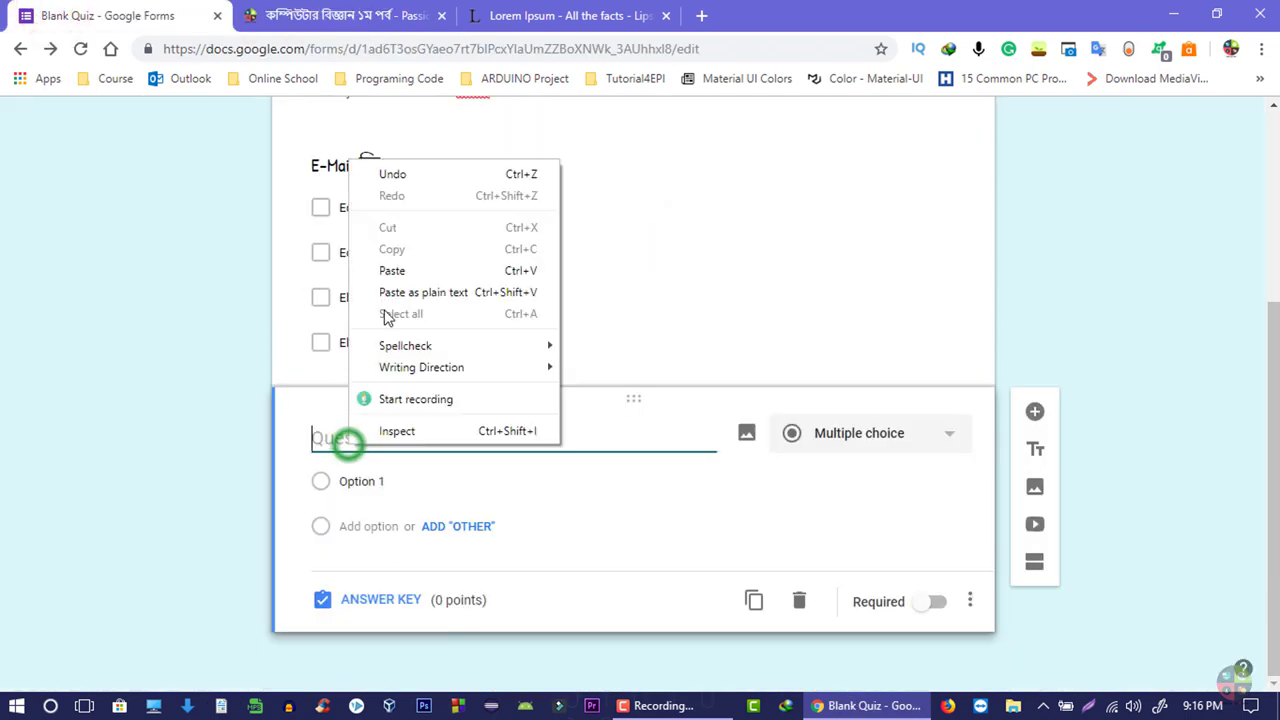
left_click(435, 270)
- Paste RAM and HDD from the quiz site as the first two options
key("ctrl+Tab")
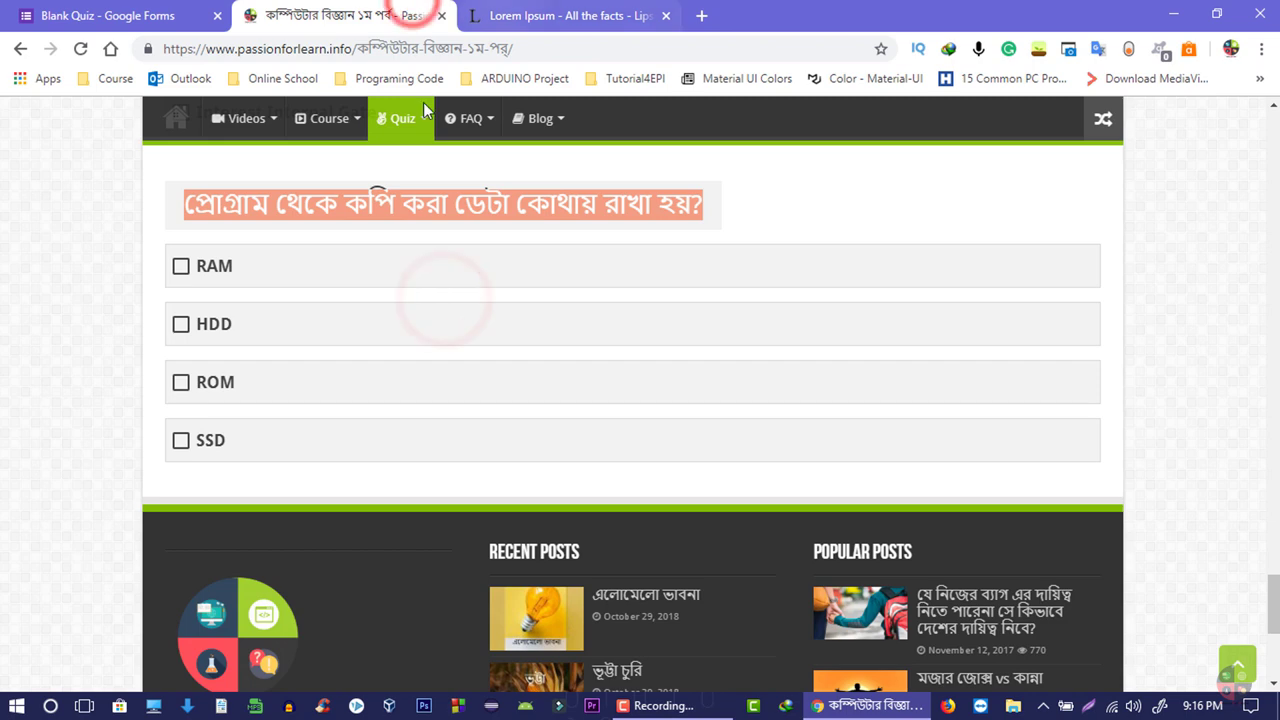
double_click(243, 264)
left_click(60, 15)
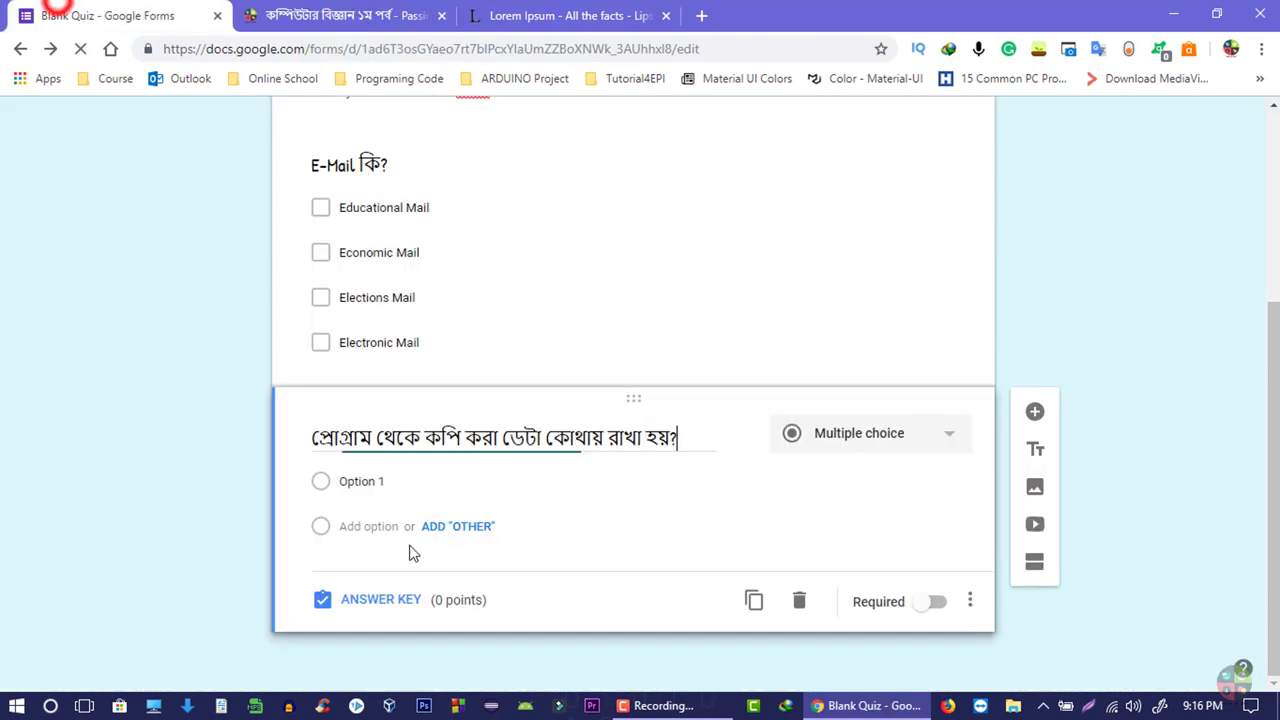
left_click(388, 480)
key("ctrl+v")
left_click(395, 14)
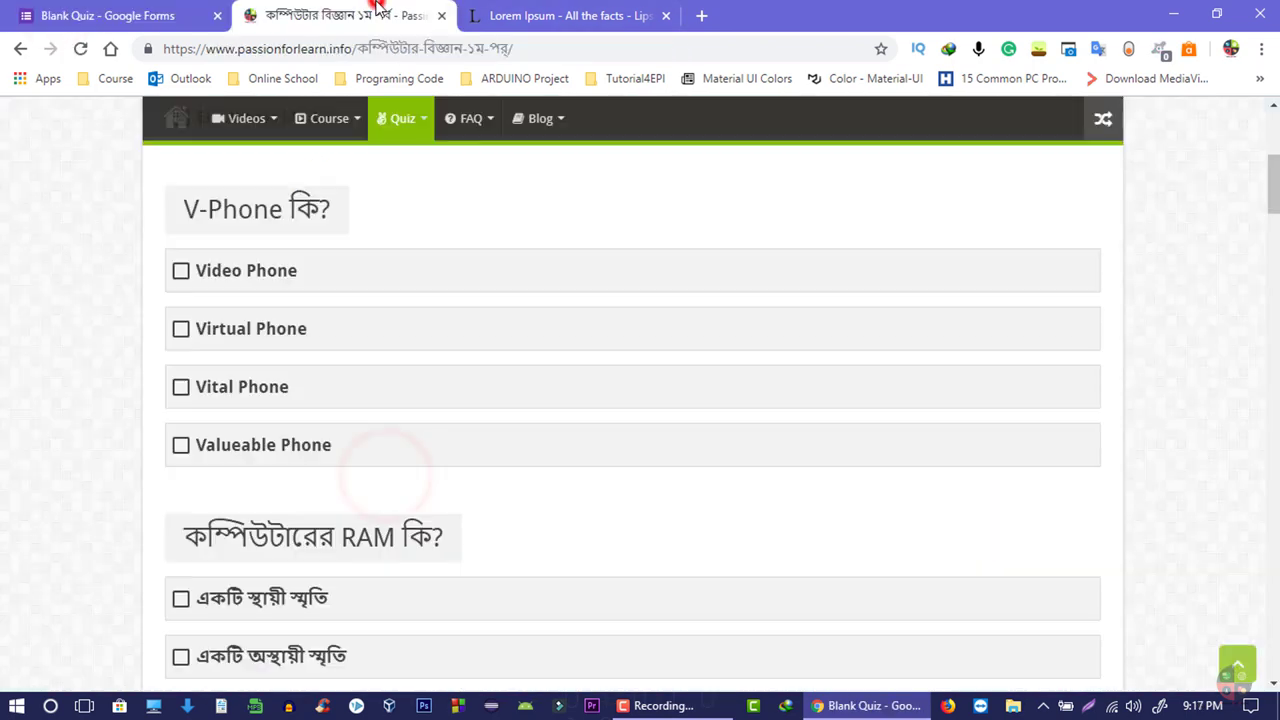
scroll(409, 583, "down", 15)
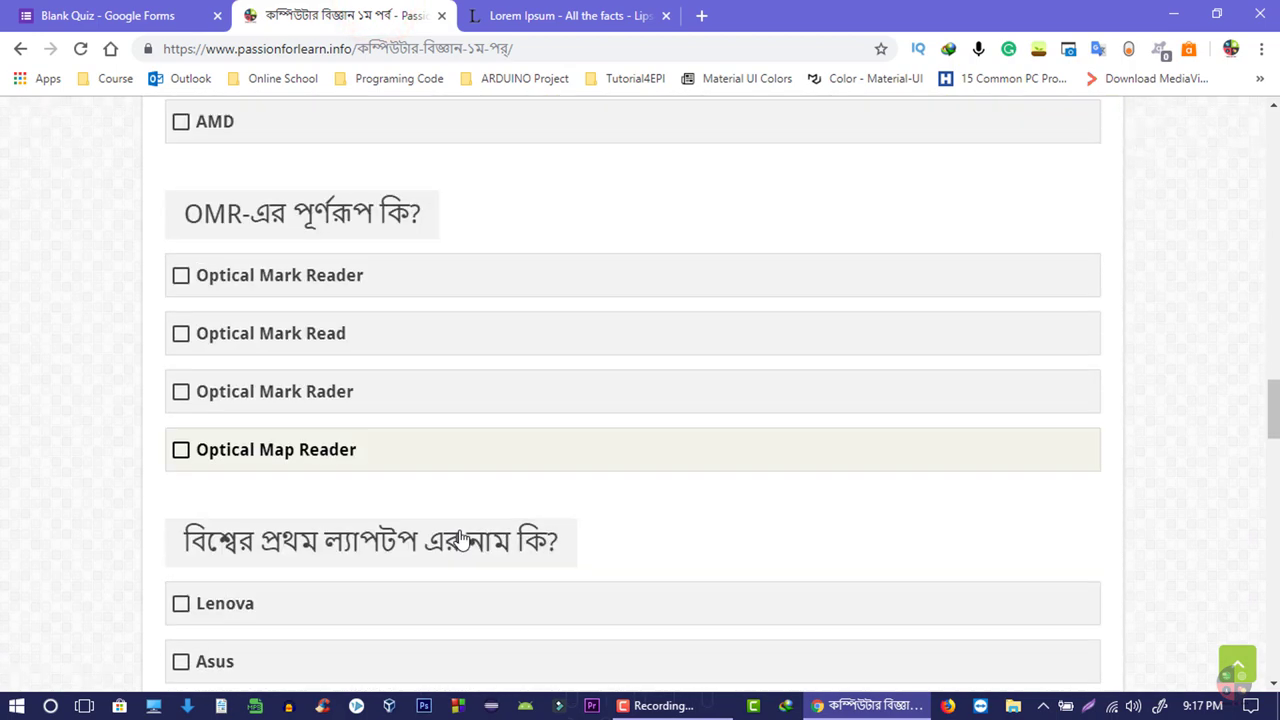
scroll(447, 541, "down", 12)
scroll(334, 508, "up", 6)
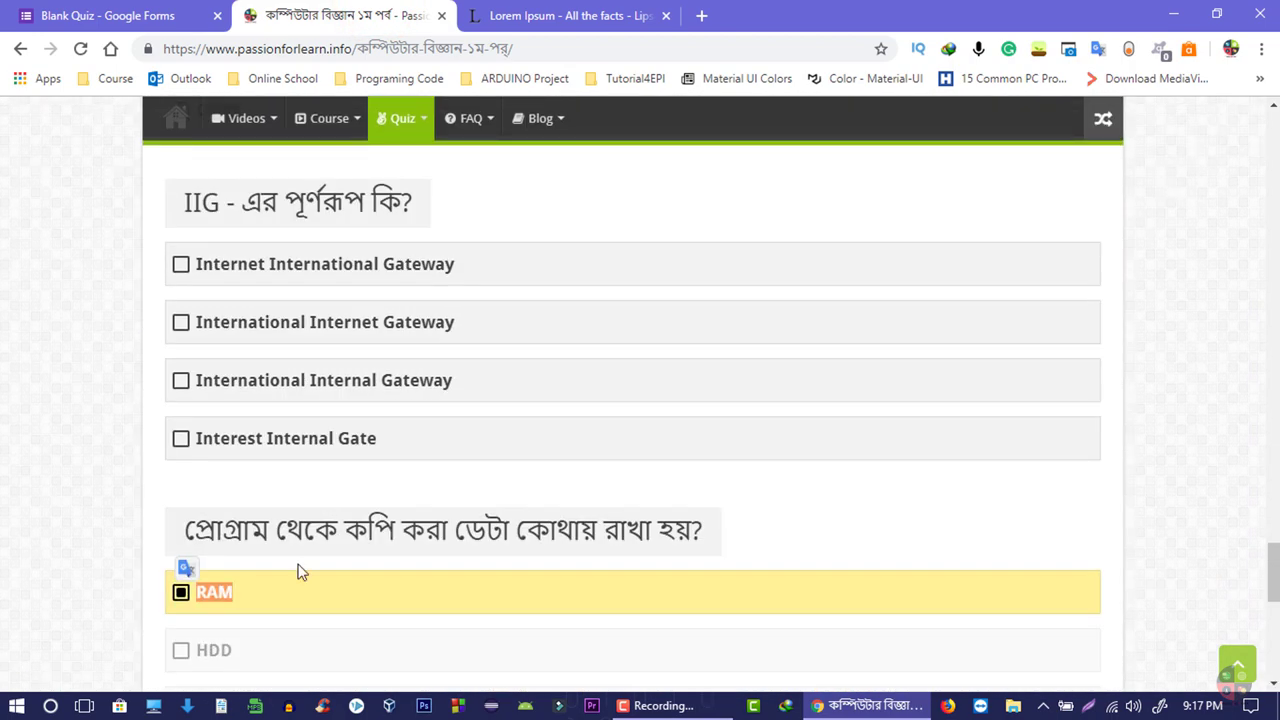
scroll(300, 571, "down", 3)
double_click(240, 335)
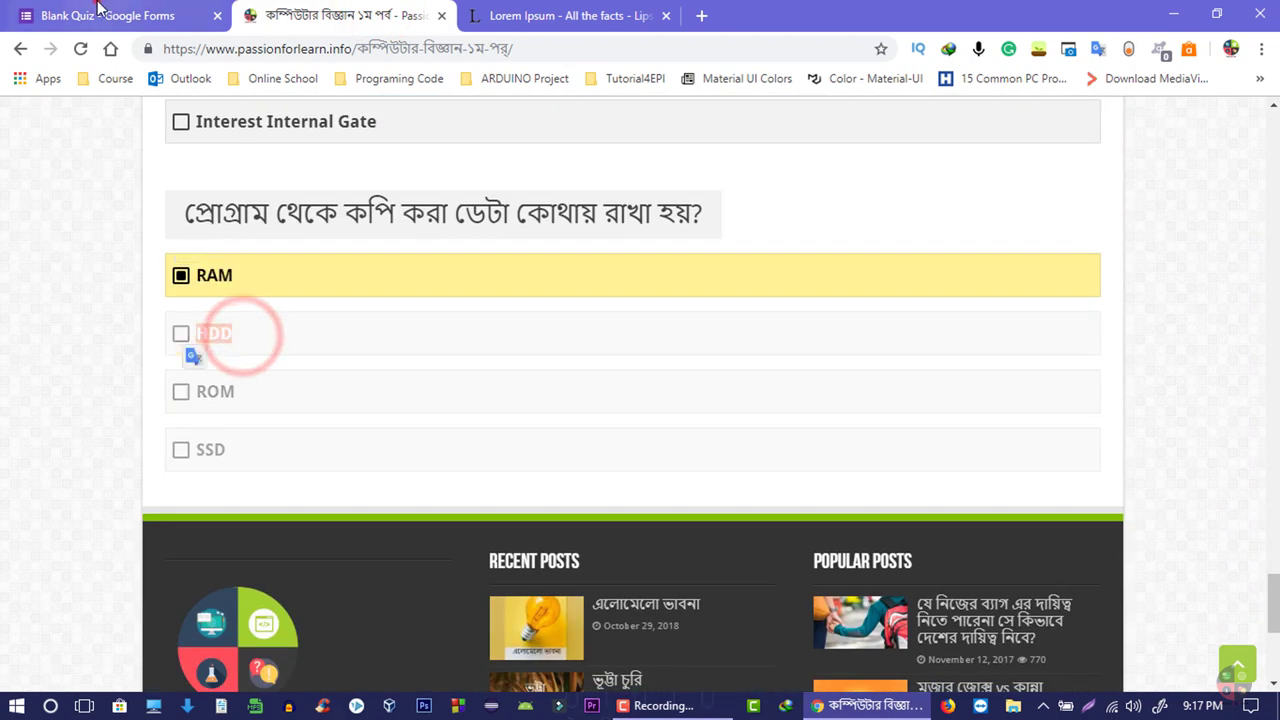
left_click(105, 15)
left_click(366, 526)
key("ctrl+v")
- Paste ROM and SSD from the quiz site as the third and fourth options
left_click(345, 15)
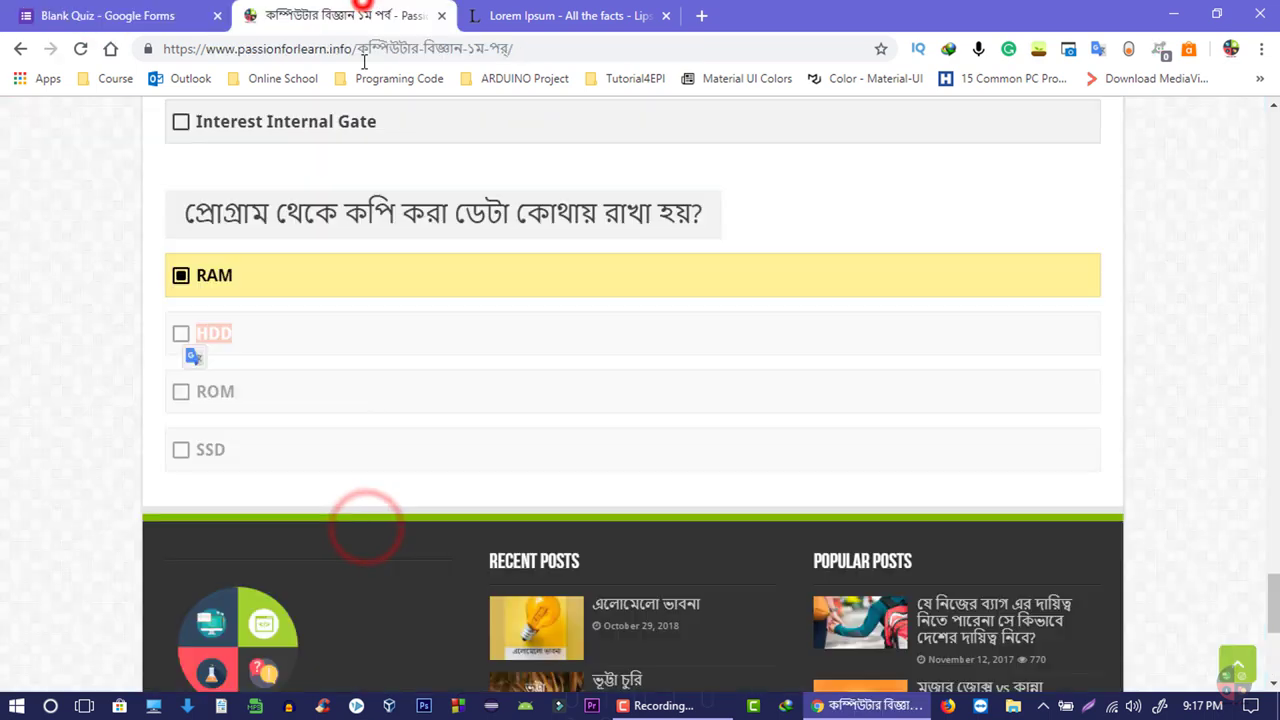
left_click(222, 395)
double_click(222, 395)
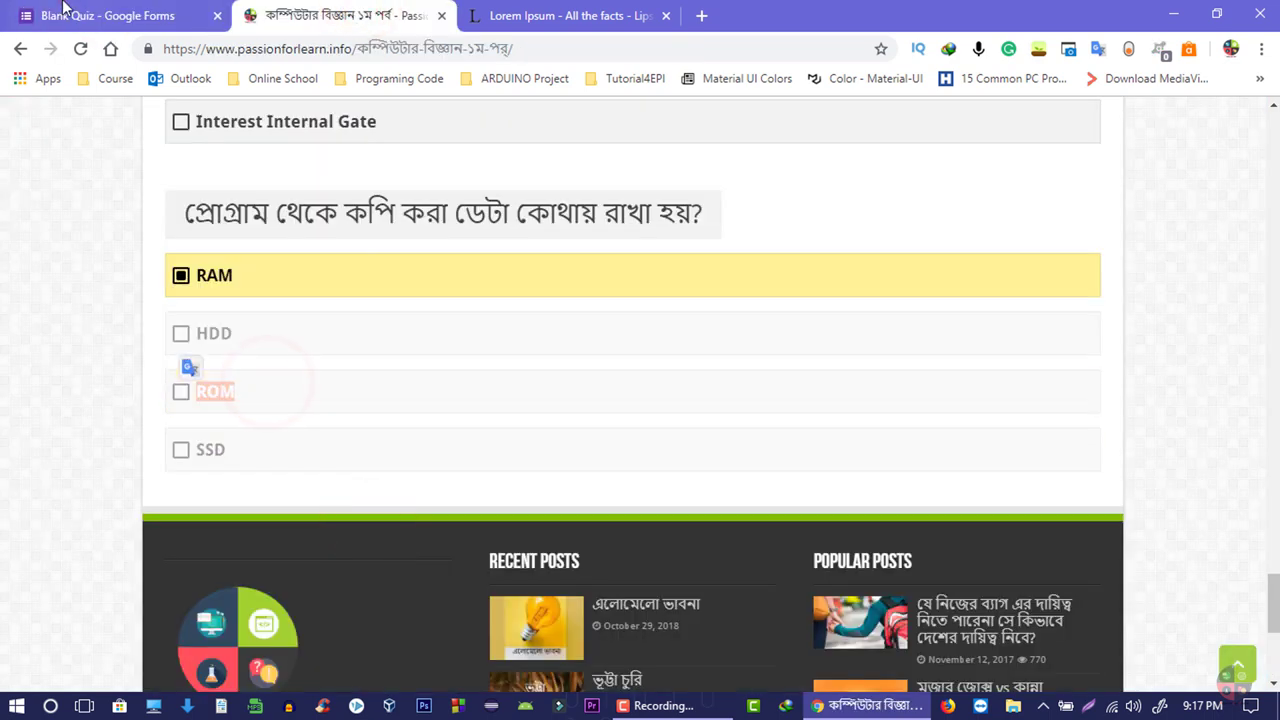
left_click(62, 14)
left_click(390, 573)
key("ctrl+v")
left_click(345, 15)
left_click_drag(253, 454, 182, 452)
left_click(125, 14)
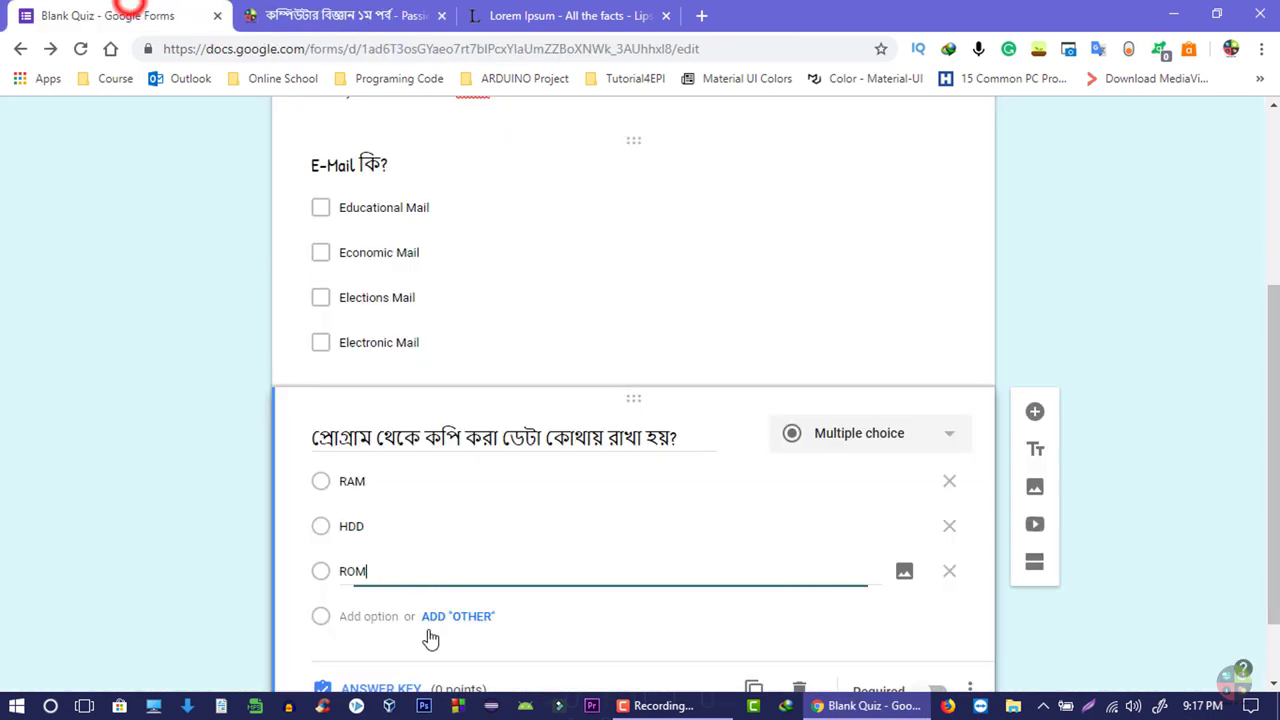
left_click(396, 525)
key("ctrl+v")
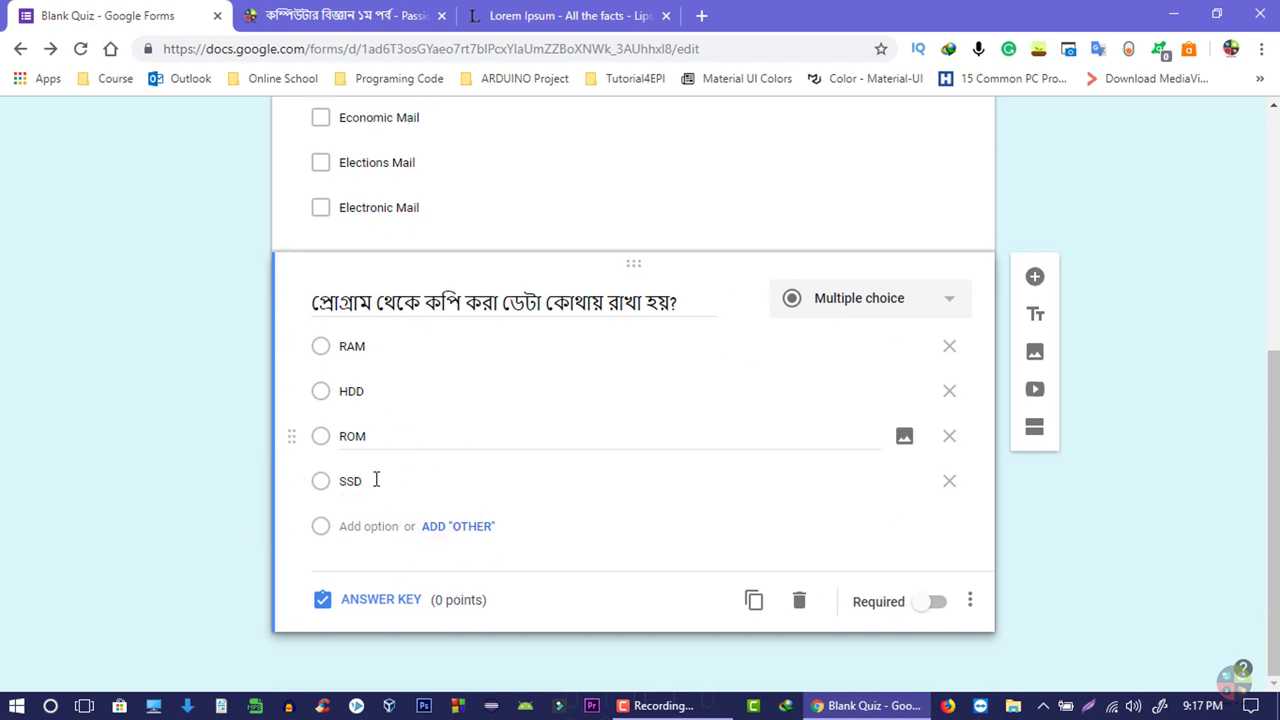
- Mark RAM correct in the storage question's answer key, worth 1 point
left_click(950, 283)
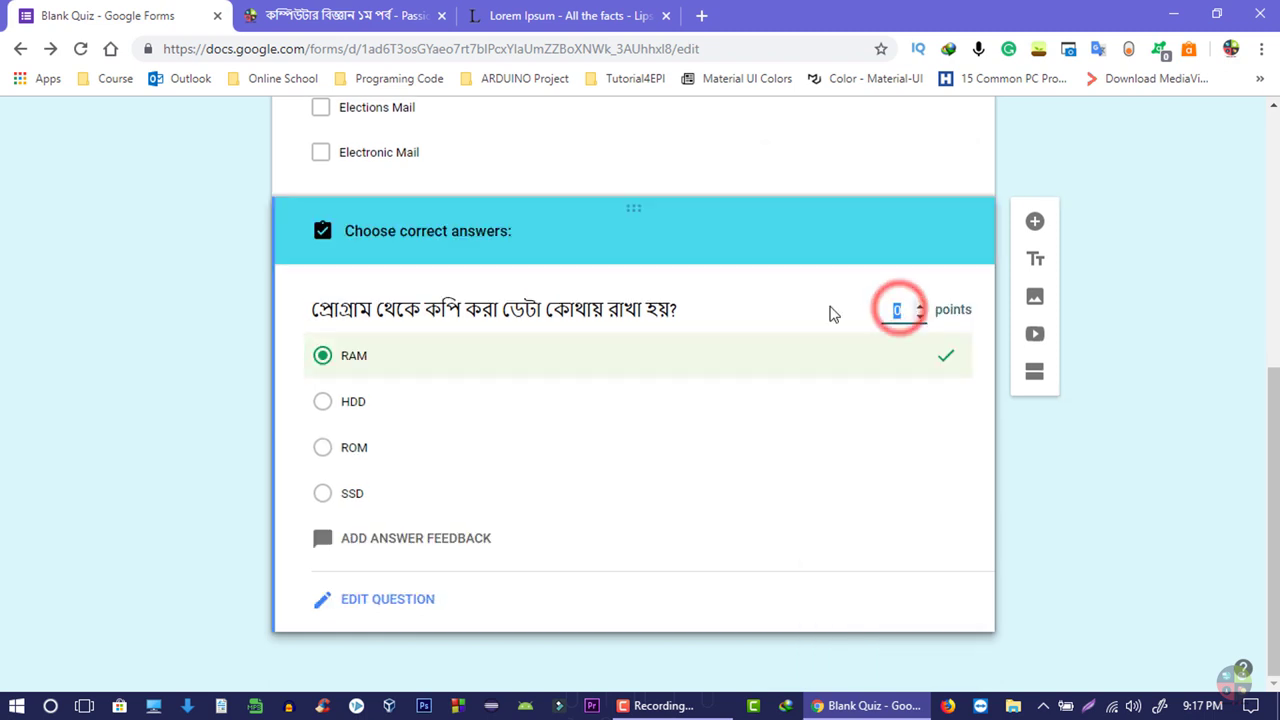
type("1")
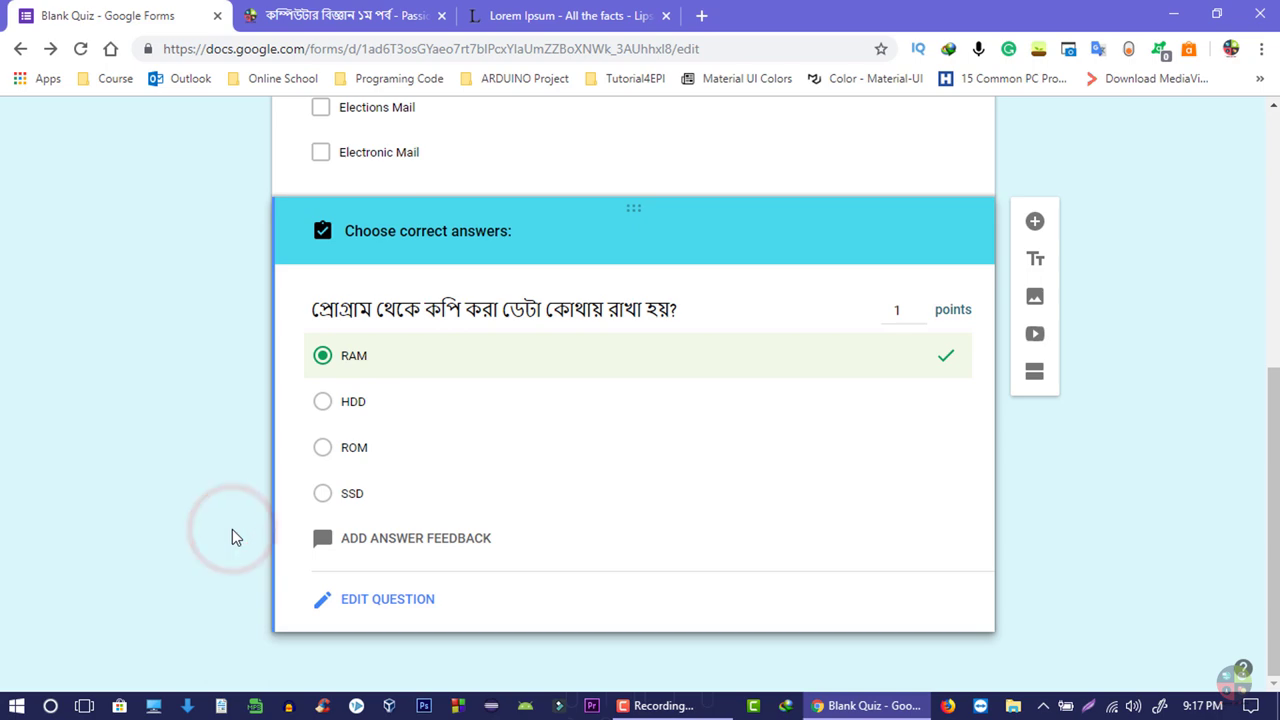
left_click(380, 599)
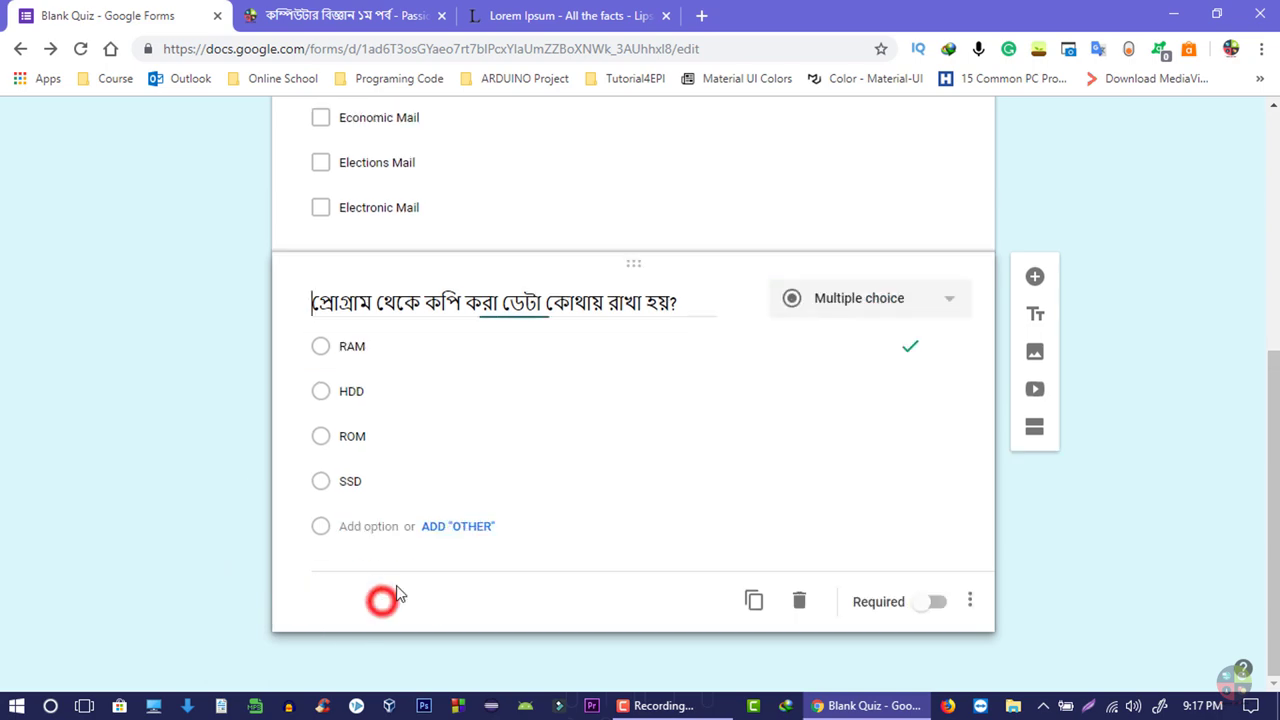
scroll(430, 470, "up", 5)
scroll(430, 450, "down", 4)
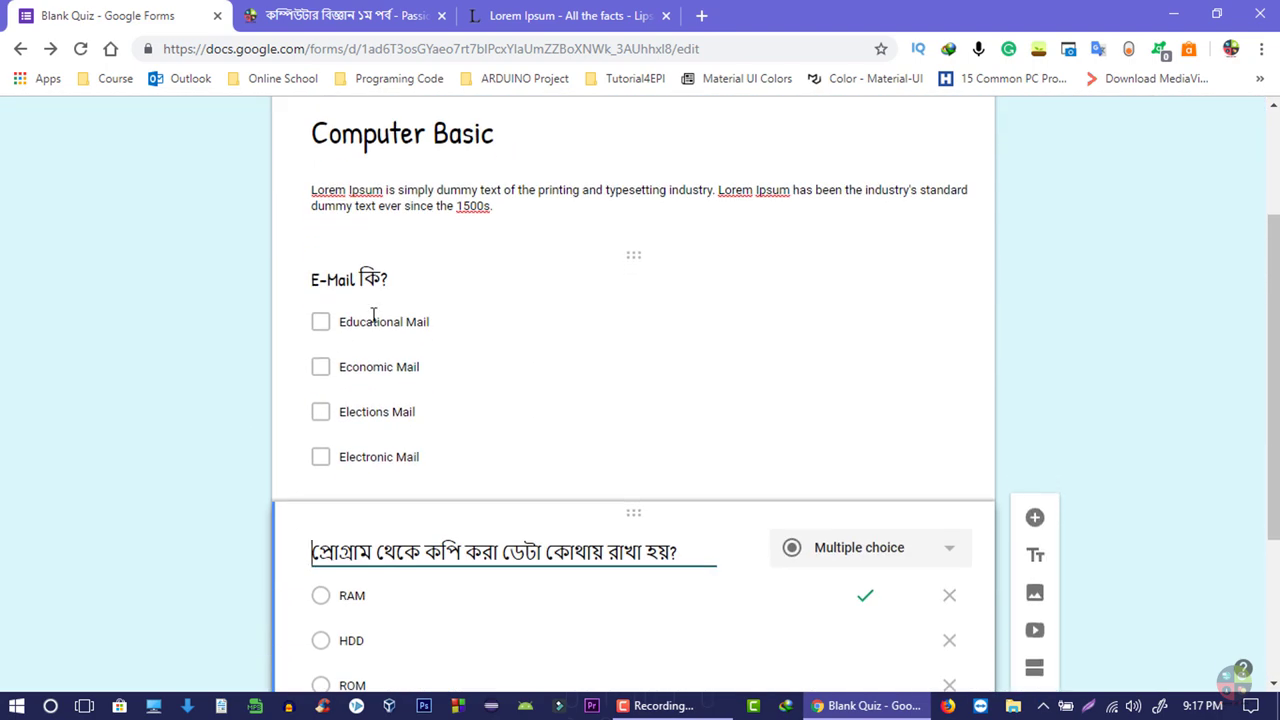
scroll(463, 326, "up", 2)
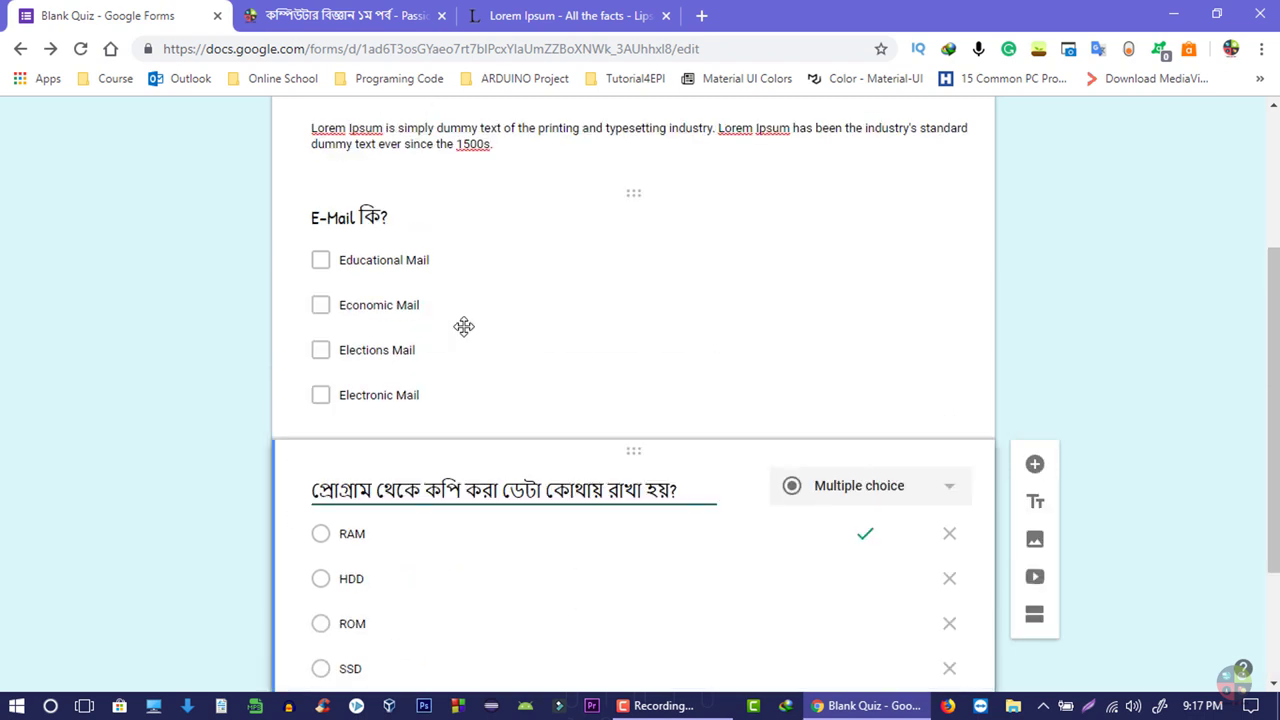
left_click(563, 293)
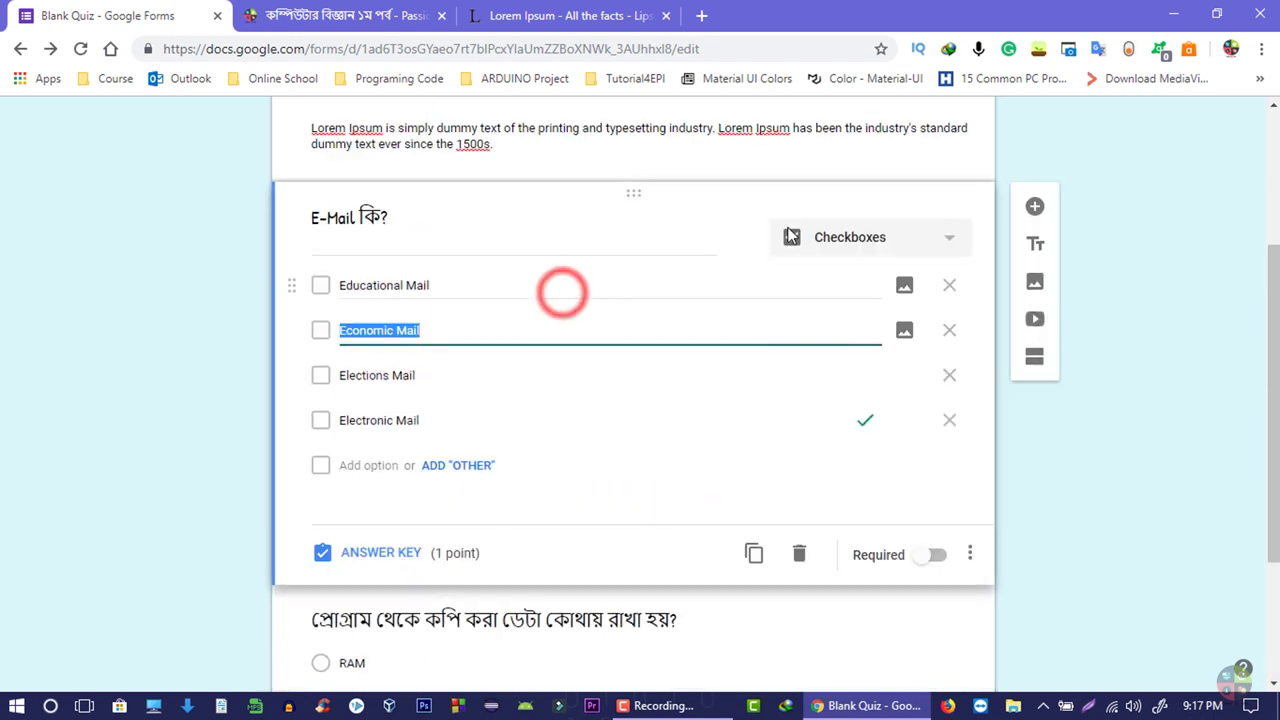
scroll(643, 286, "down", 2)
left_click(543, 437)
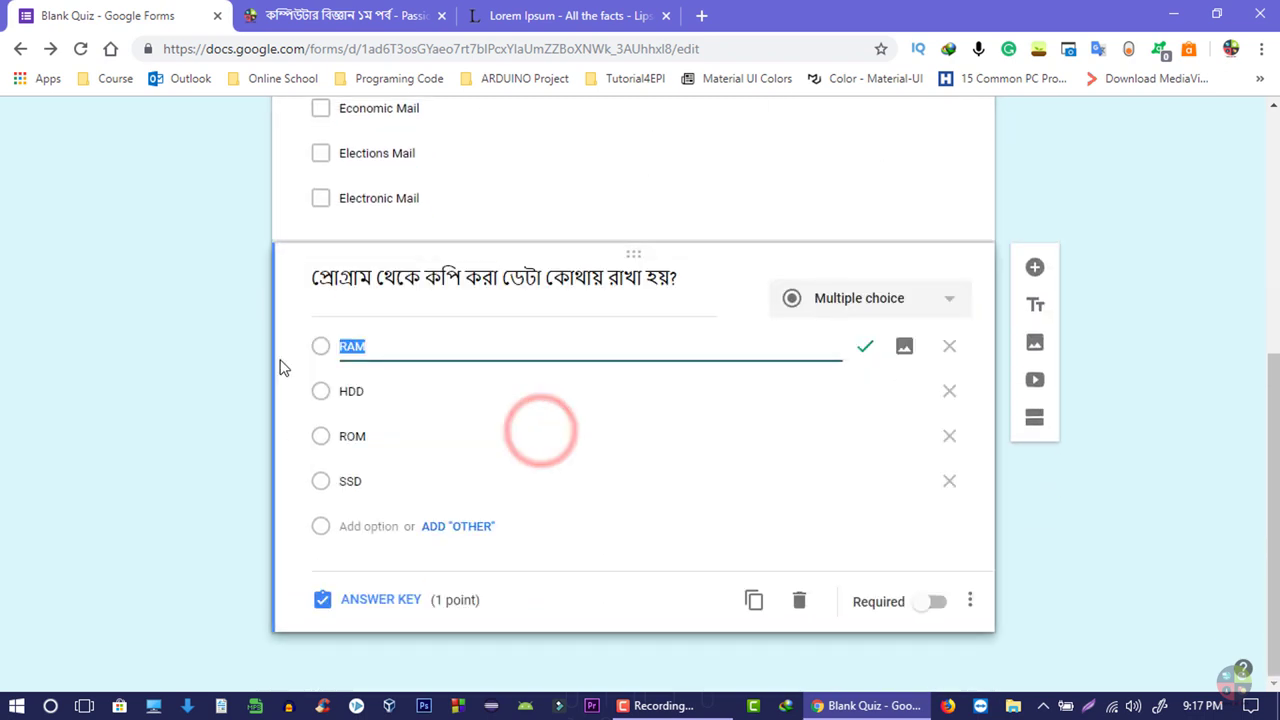
scroll(503, 429, "up", 2)
scroll(477, 316, "up", 1)
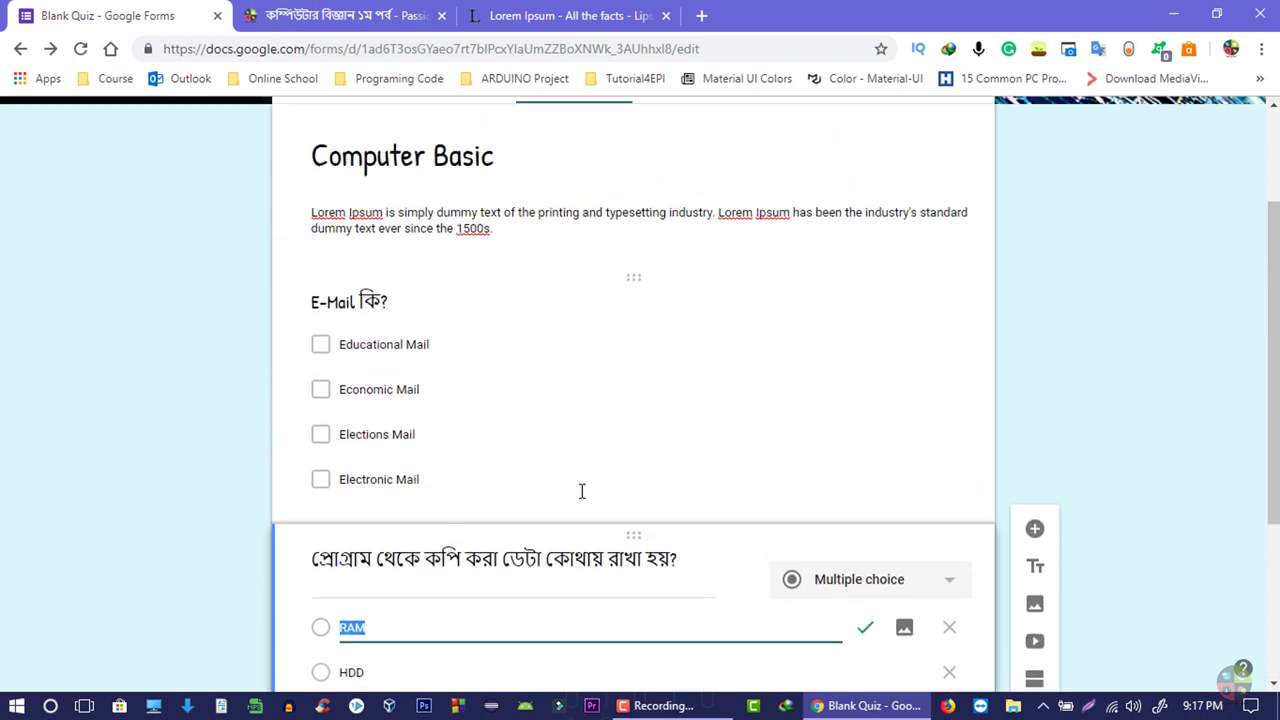
left_click_drag(626, 533, 606, 274)
scroll(611, 340, "down", 3)
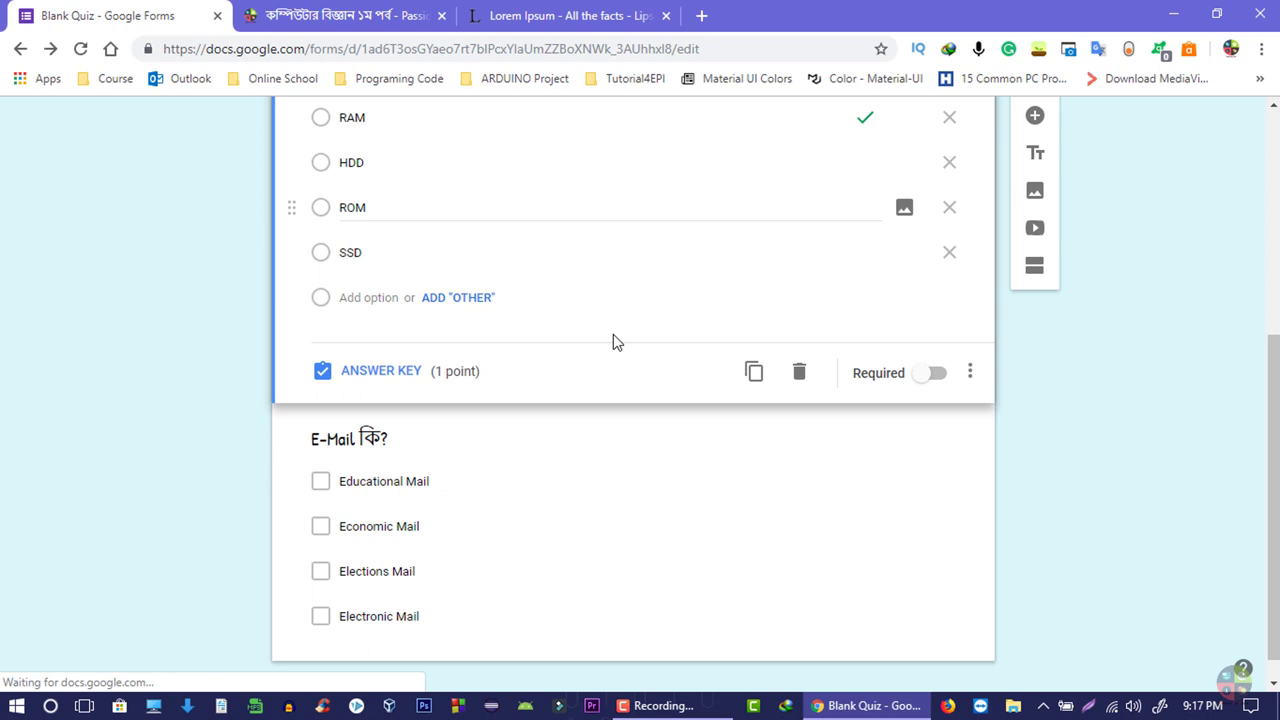
left_click(470, 436)
left_click_drag(633, 291, 637, 229)
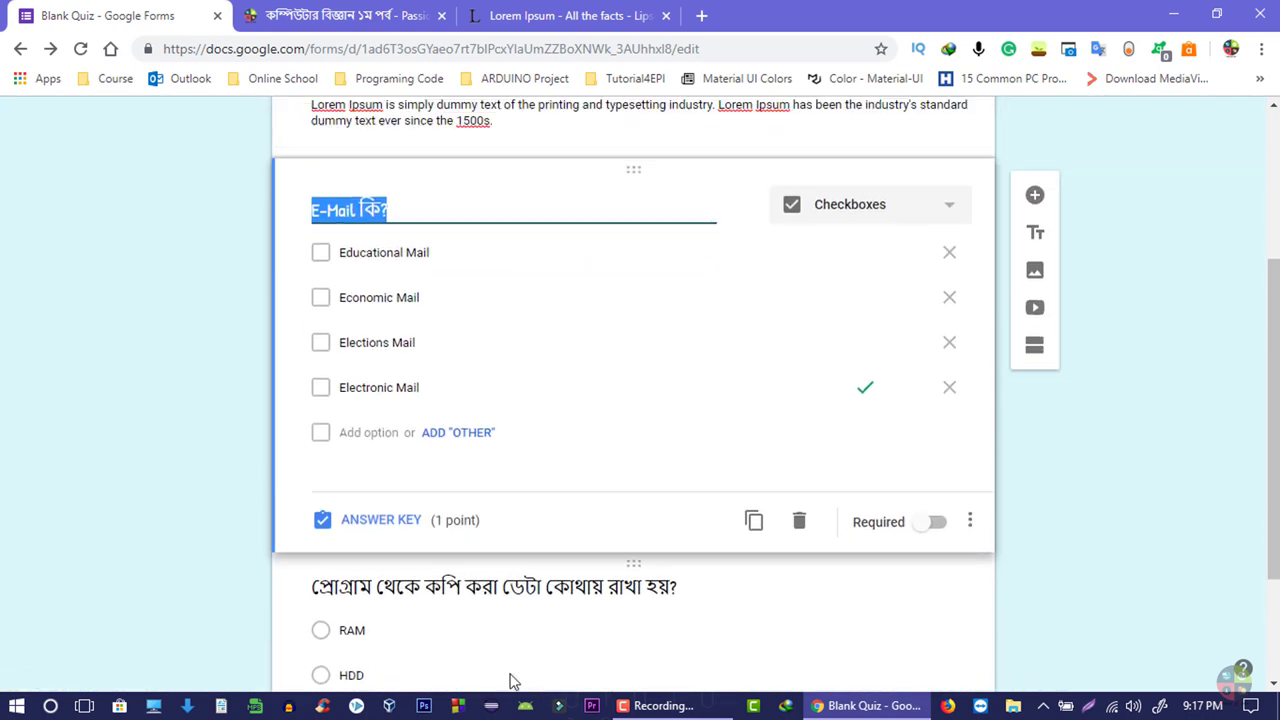
left_click(415, 268)
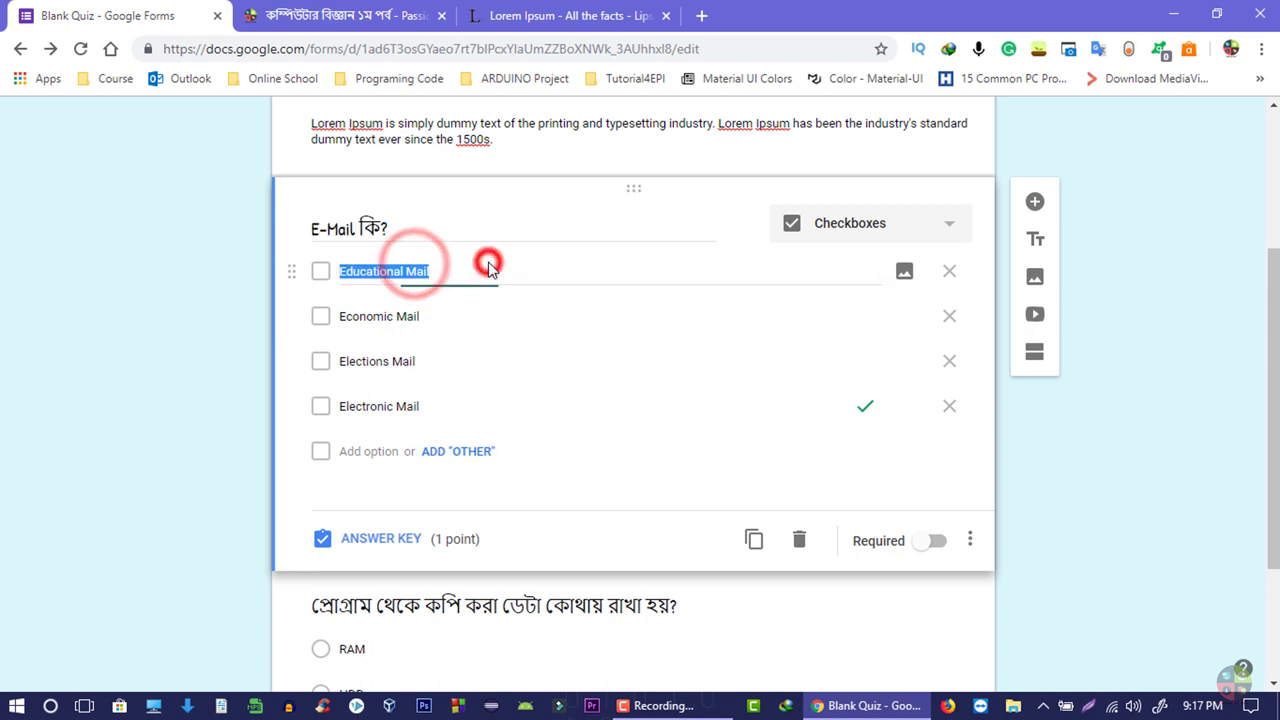
left_click(340, 270)
left_click(365, 270)
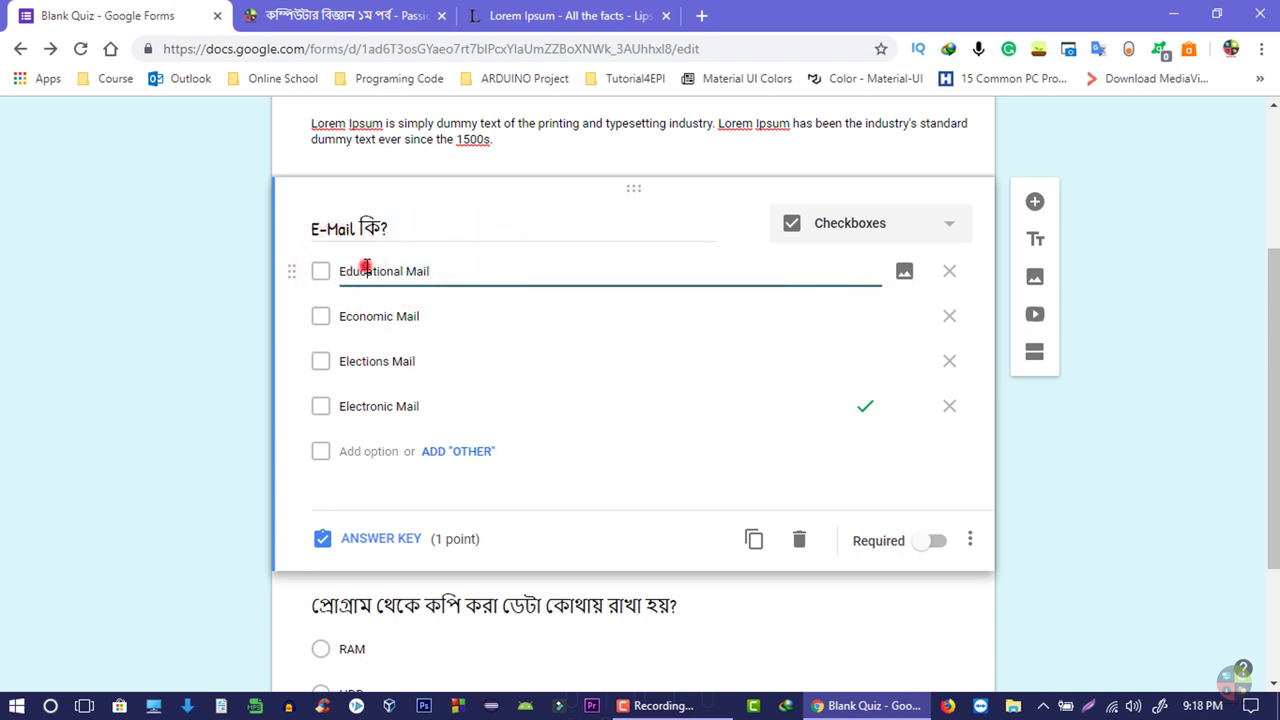
triple_click(466, 272)
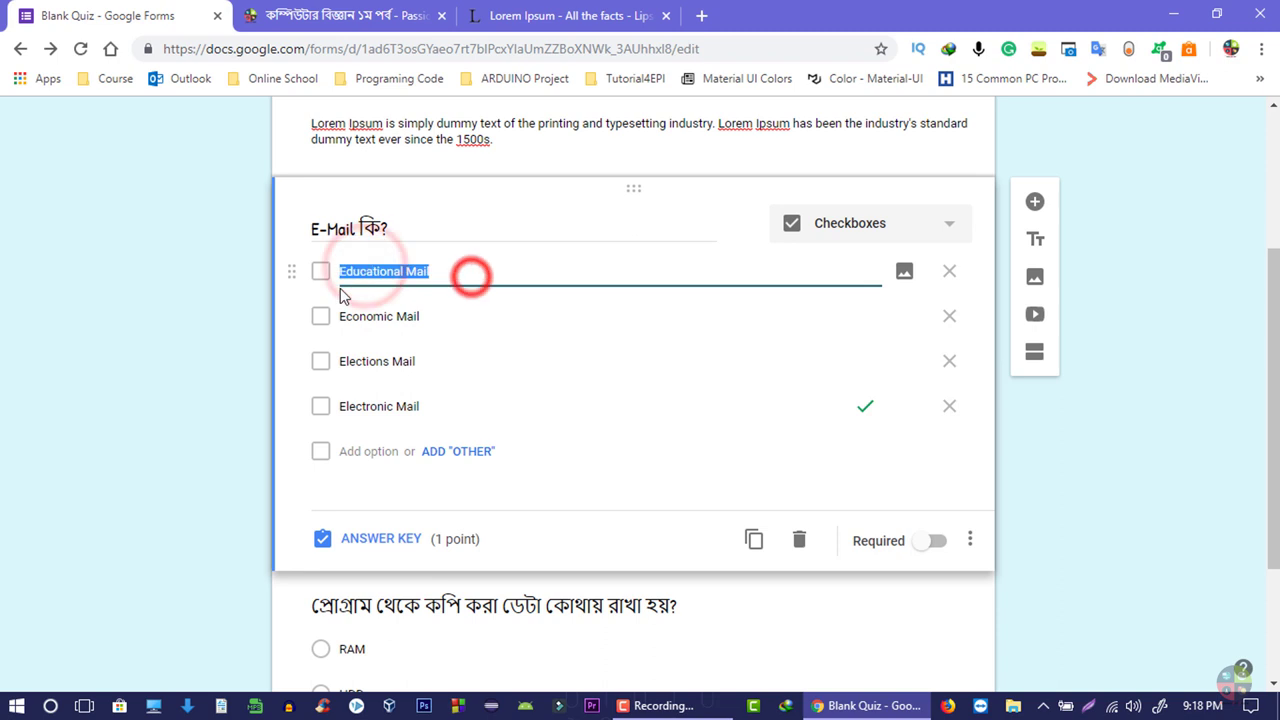
left_click(898, 280)
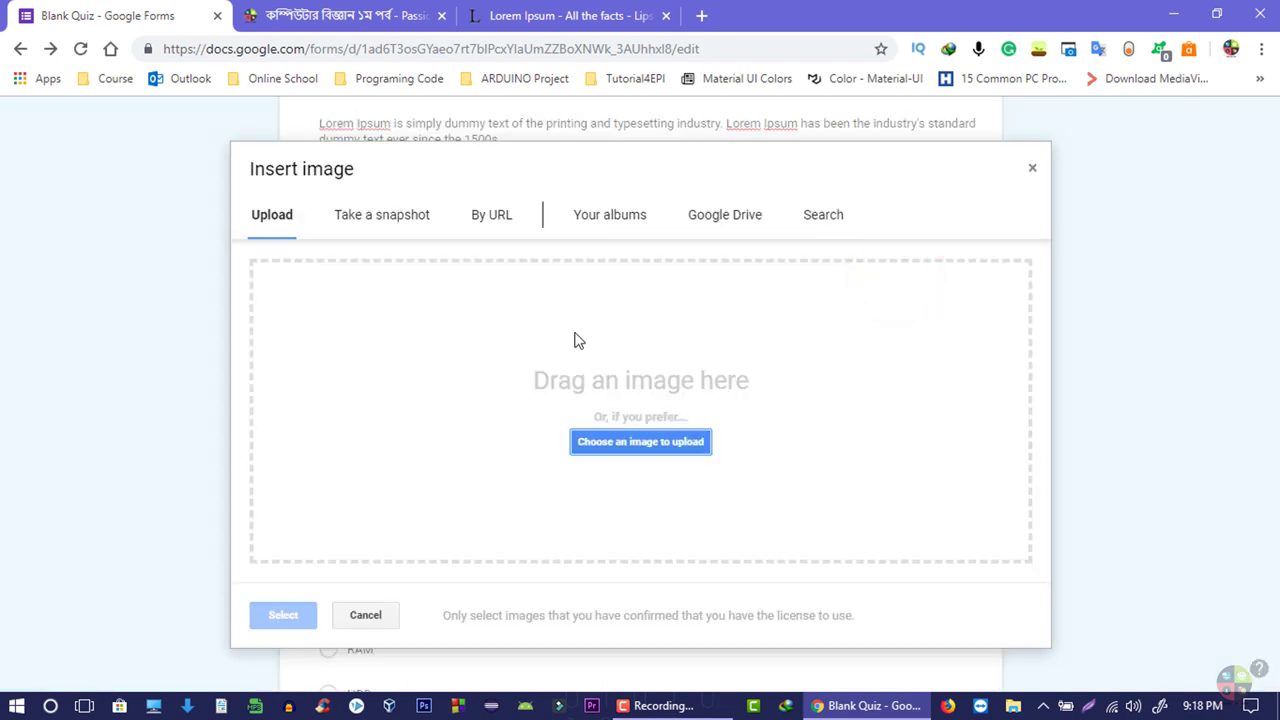
left_click(1032, 172)
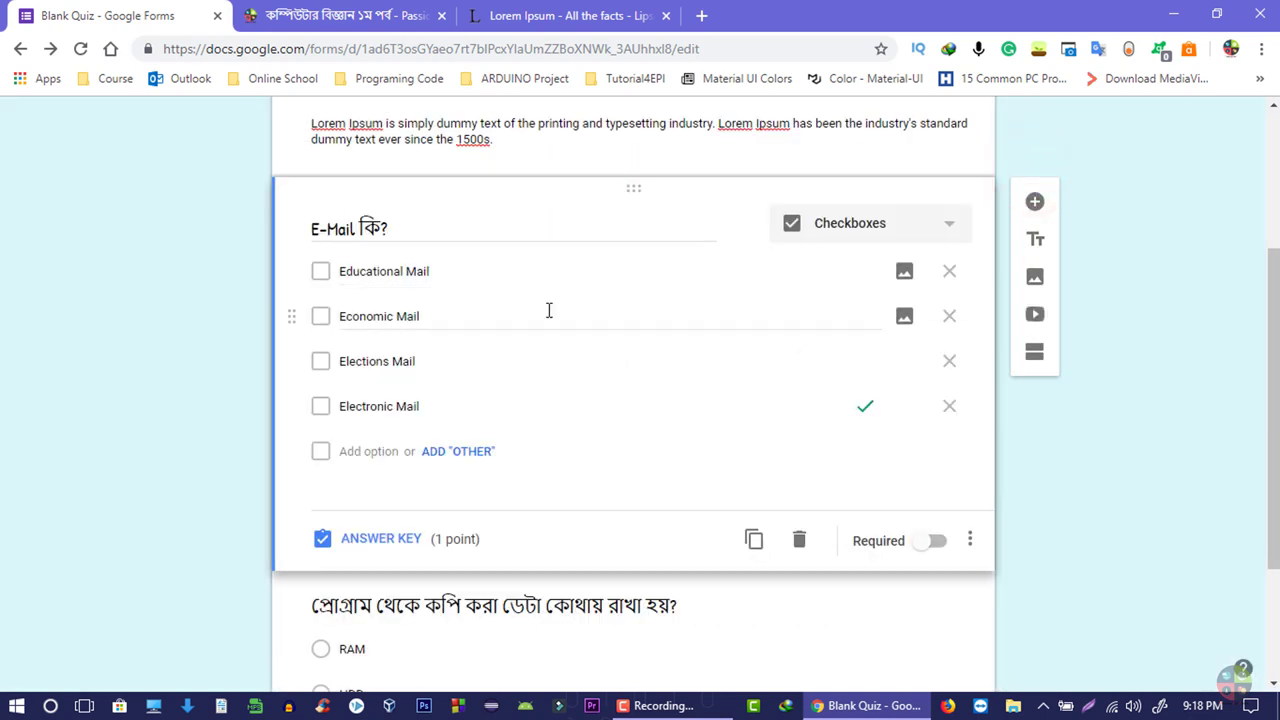
left_click(380, 451)
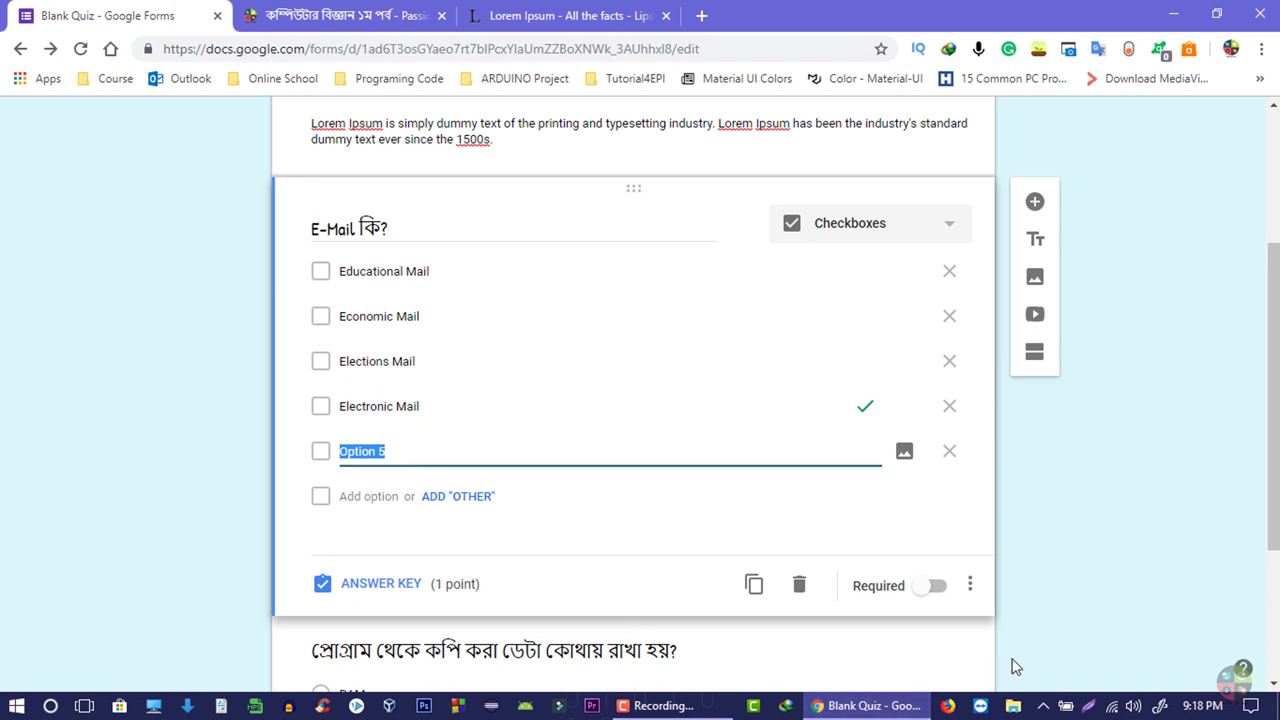
left_click(942, 453)
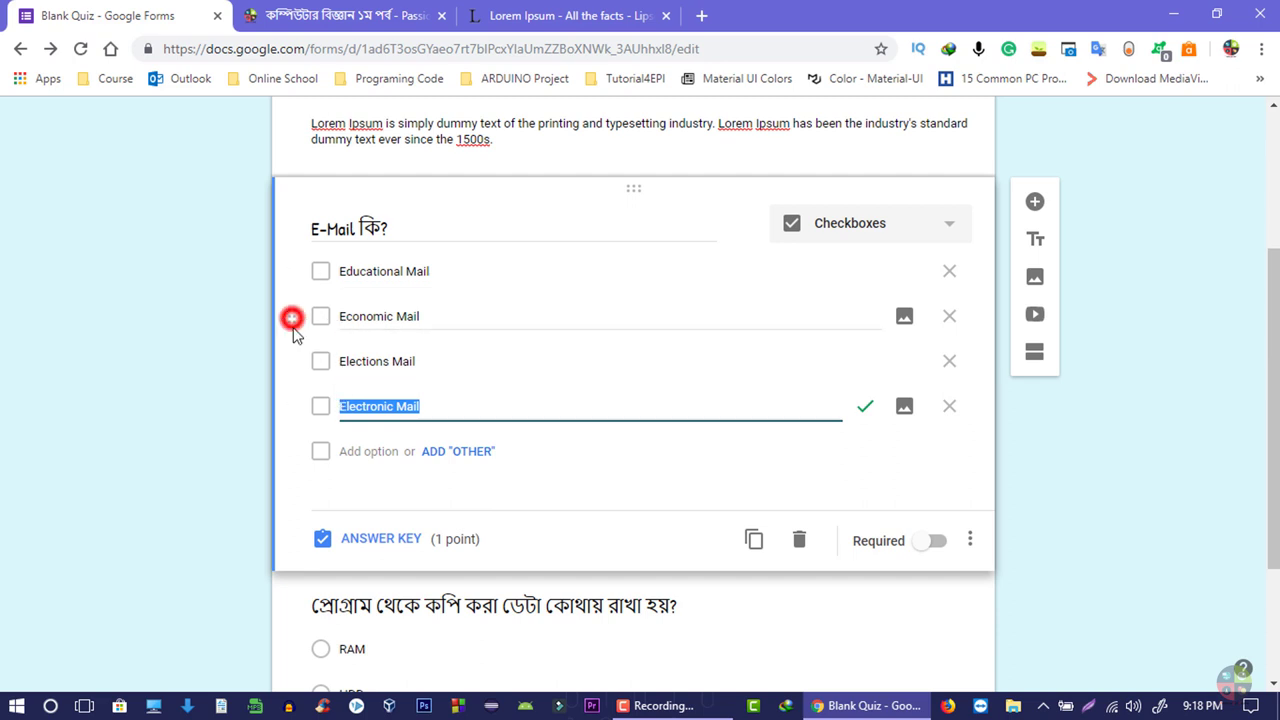
left_click_drag(292, 330, 310, 290)
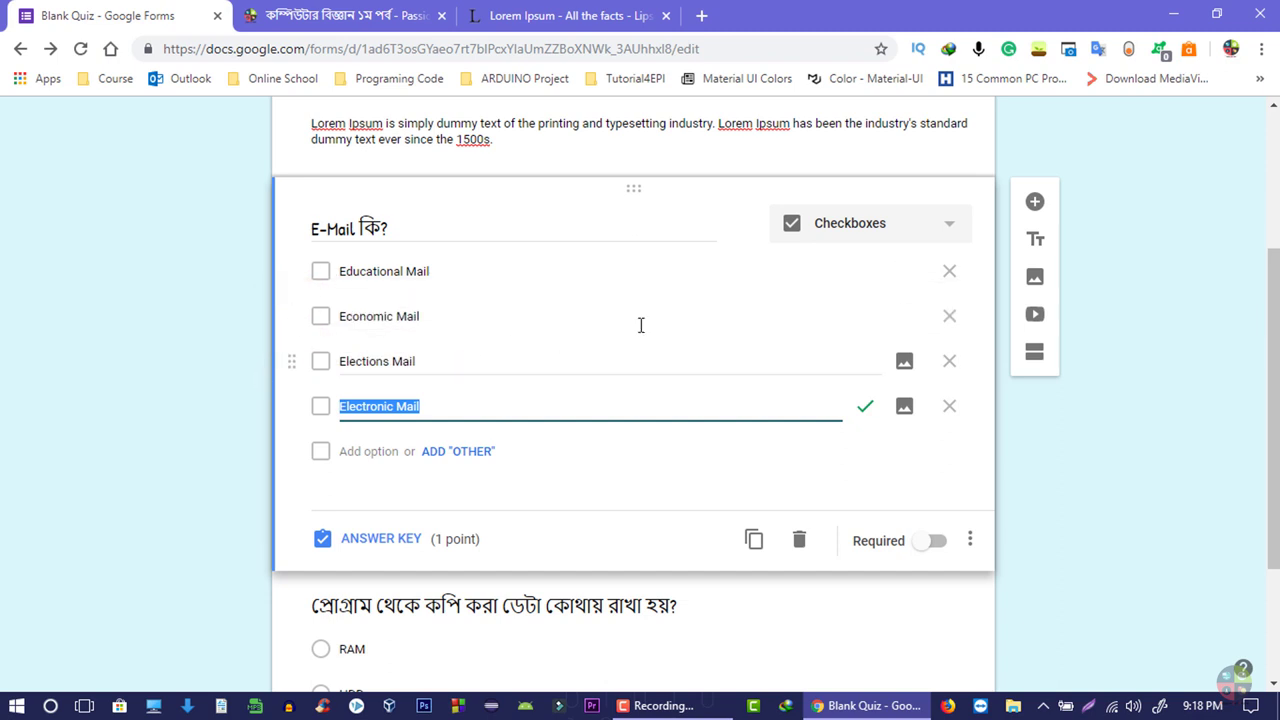
left_click(402, 234)
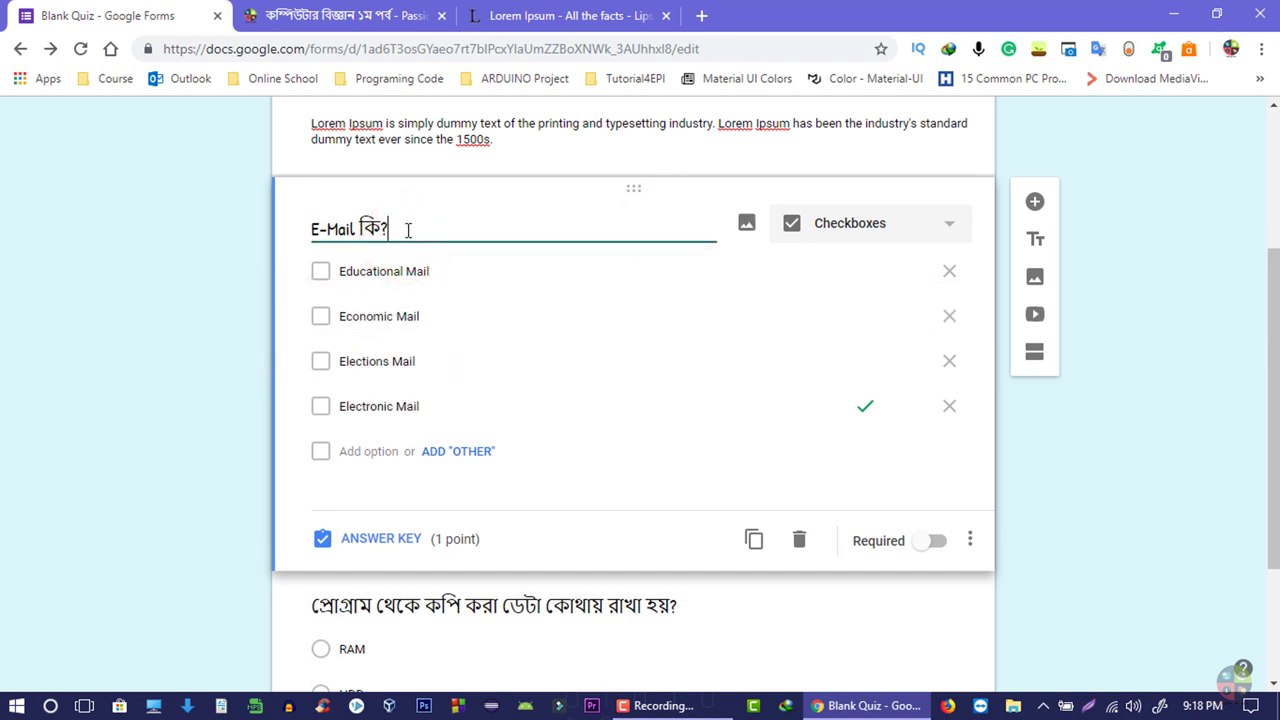
left_click(673, 229)
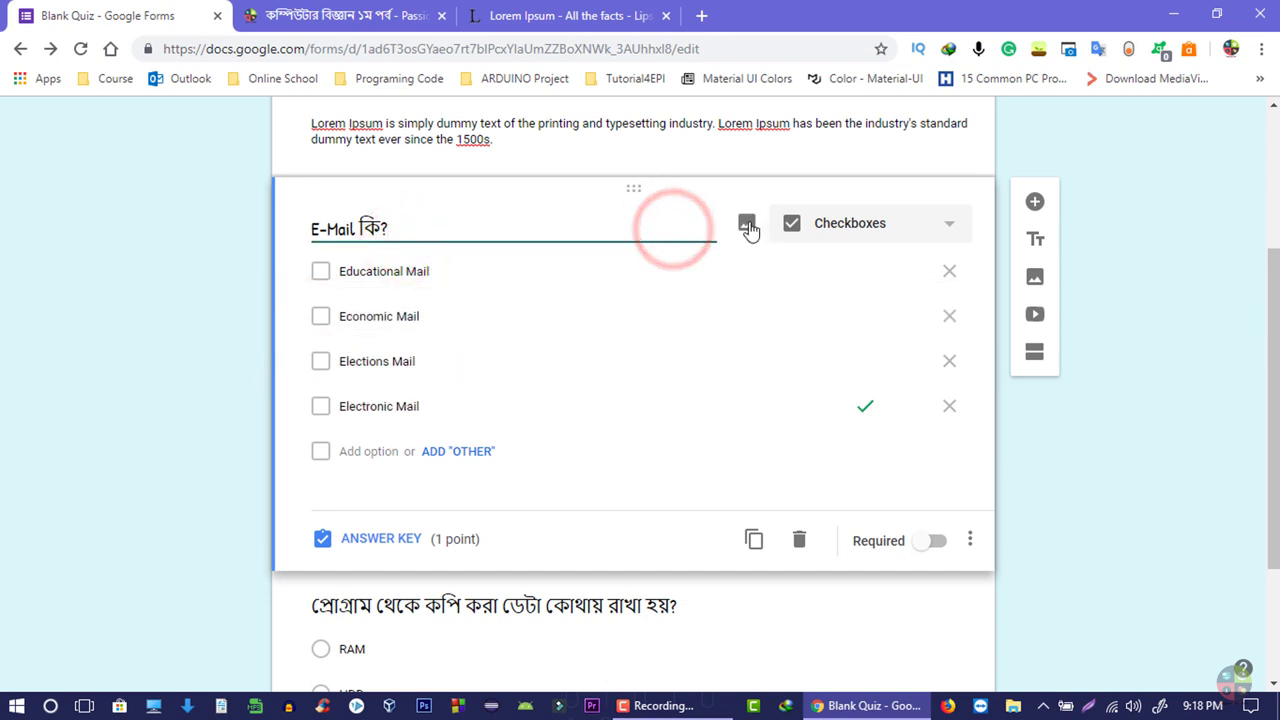
left_click(749, 224)
left_click(1030, 164)
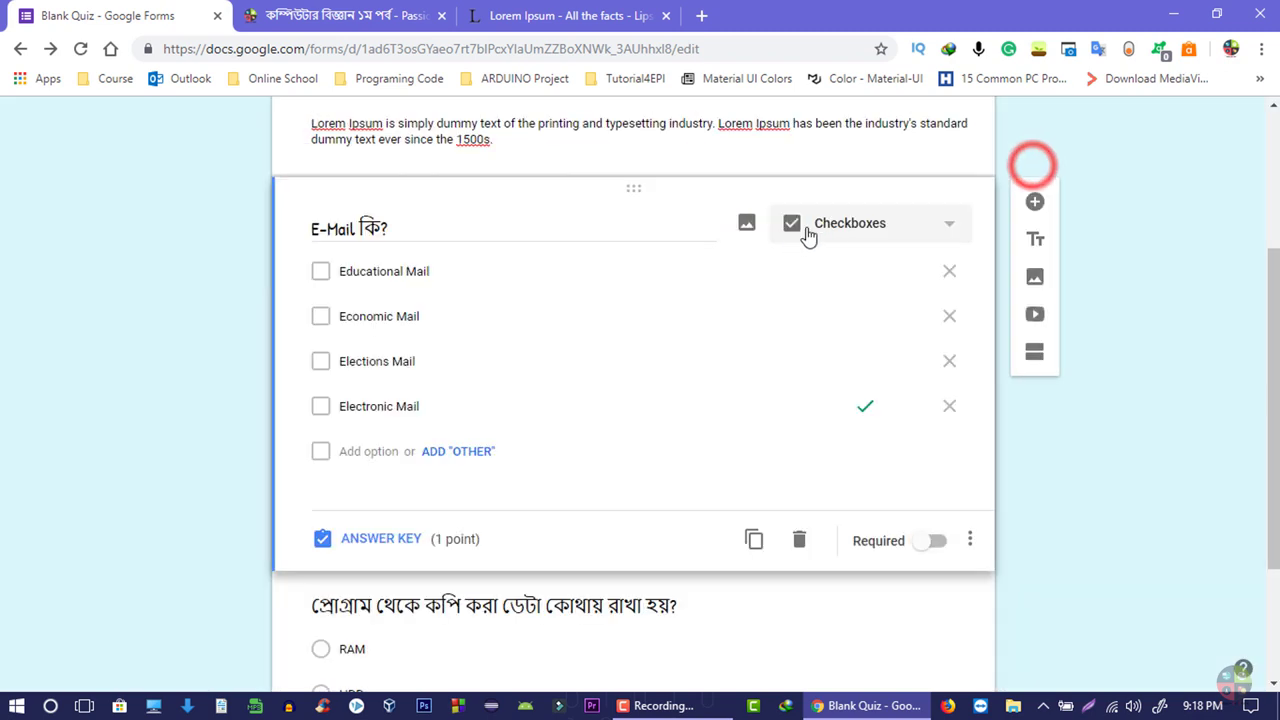
- Review the question-type options for the first question and the storage question, leaving both unchanged
left_click(827, 228)
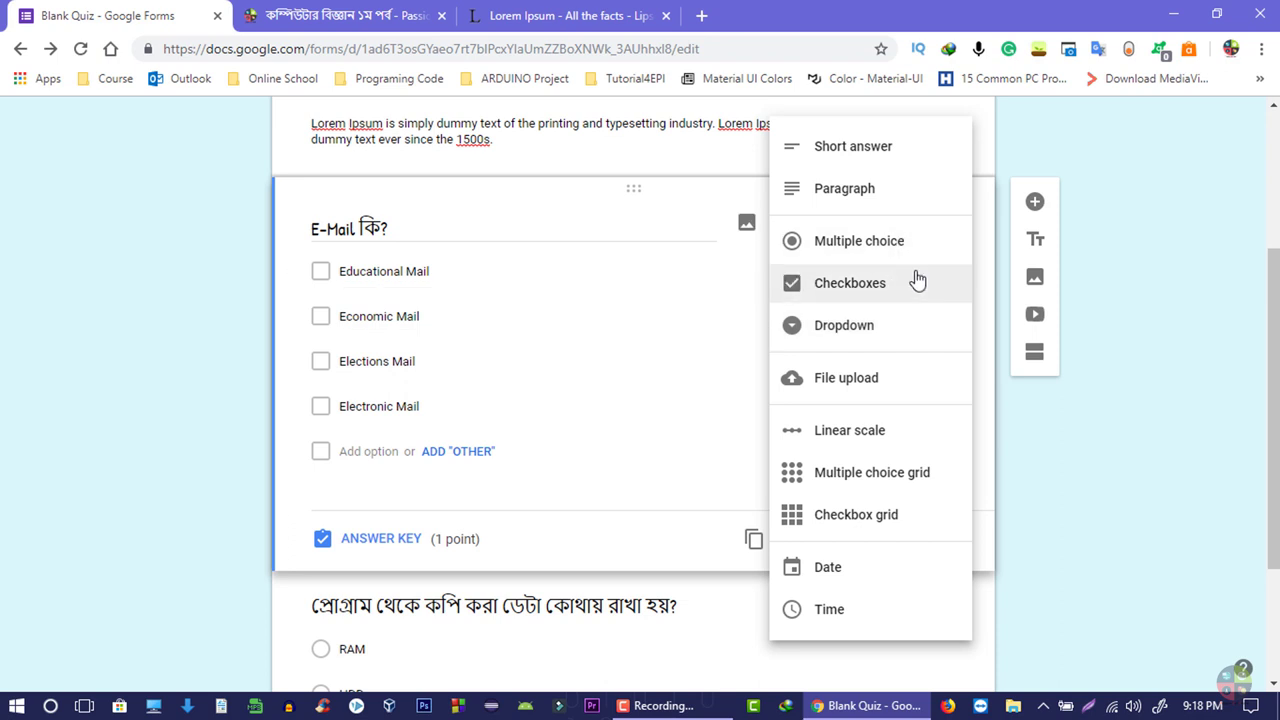
left_click(914, 280)
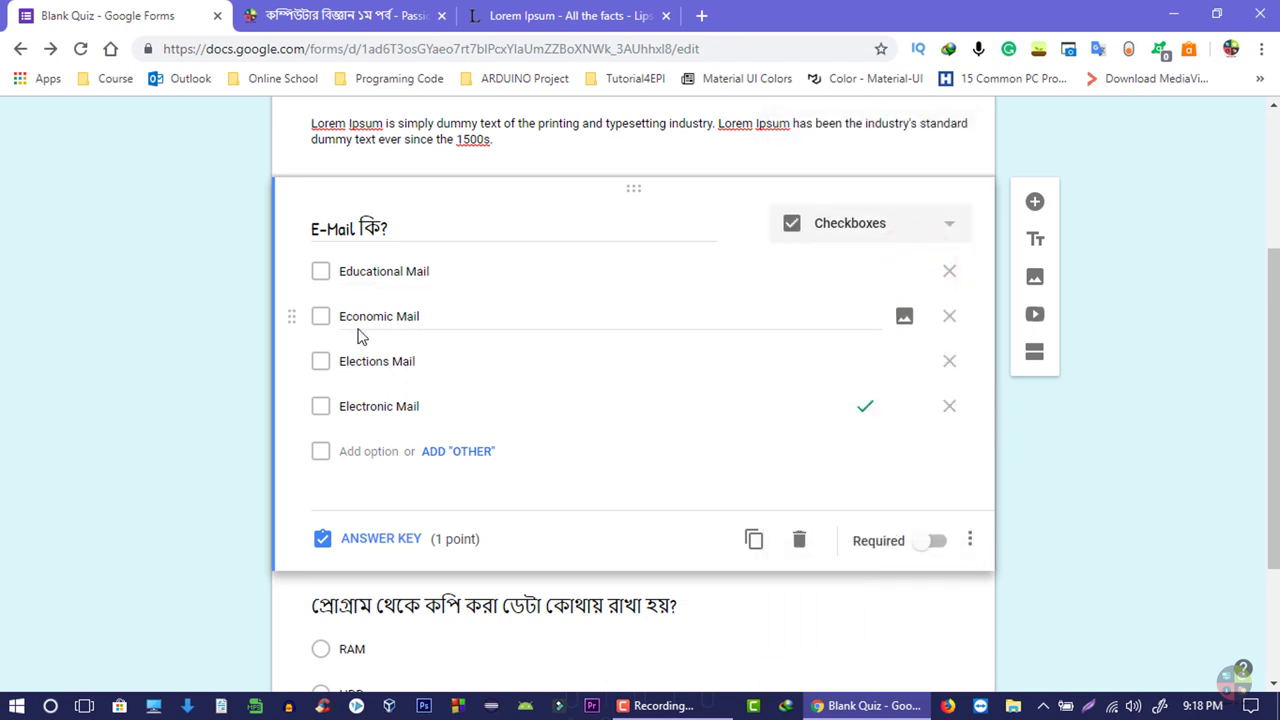
scroll(414, 417, "down", 1)
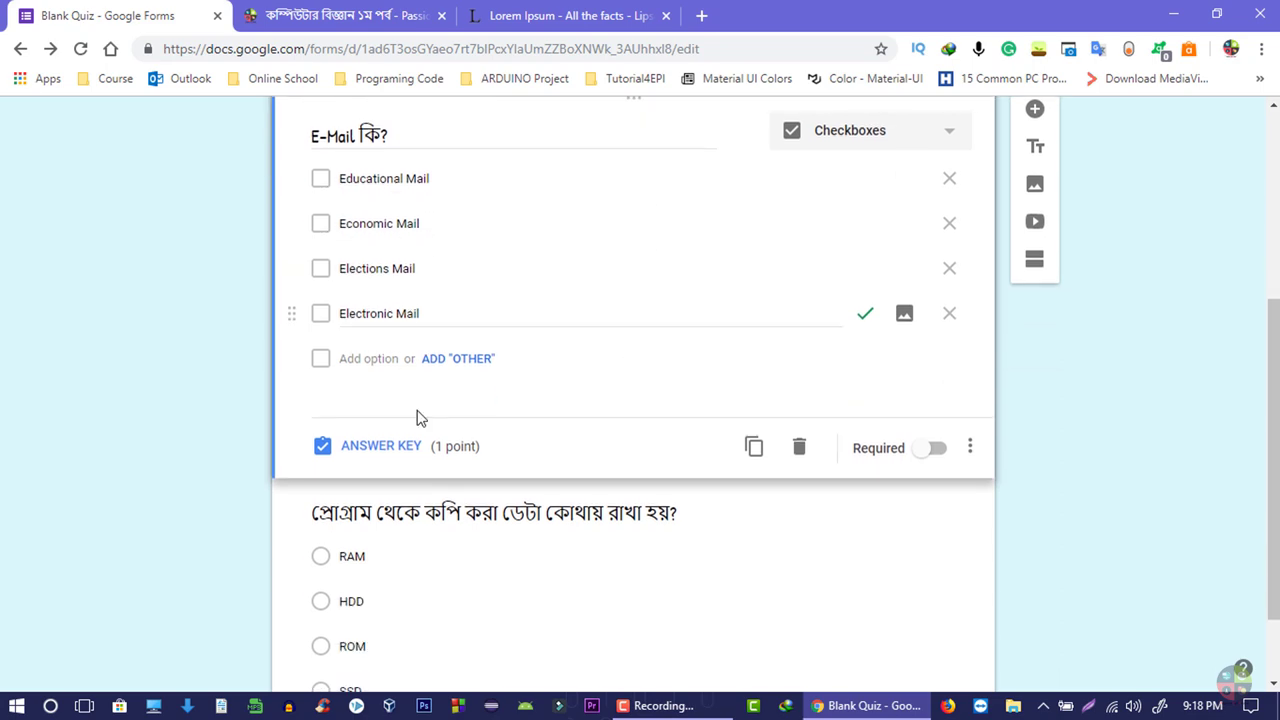
left_click(882, 541)
left_click(877, 380)
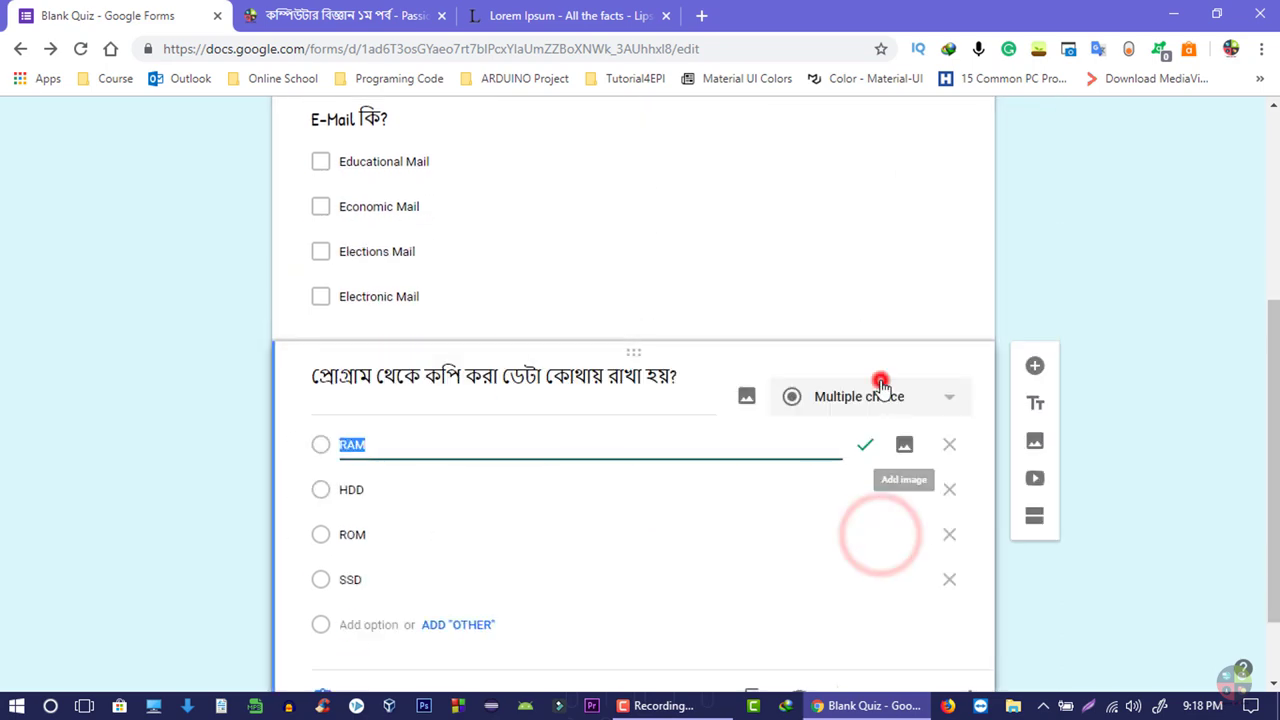
scroll(405, 520, "up", 2)
left_click(82, 555)
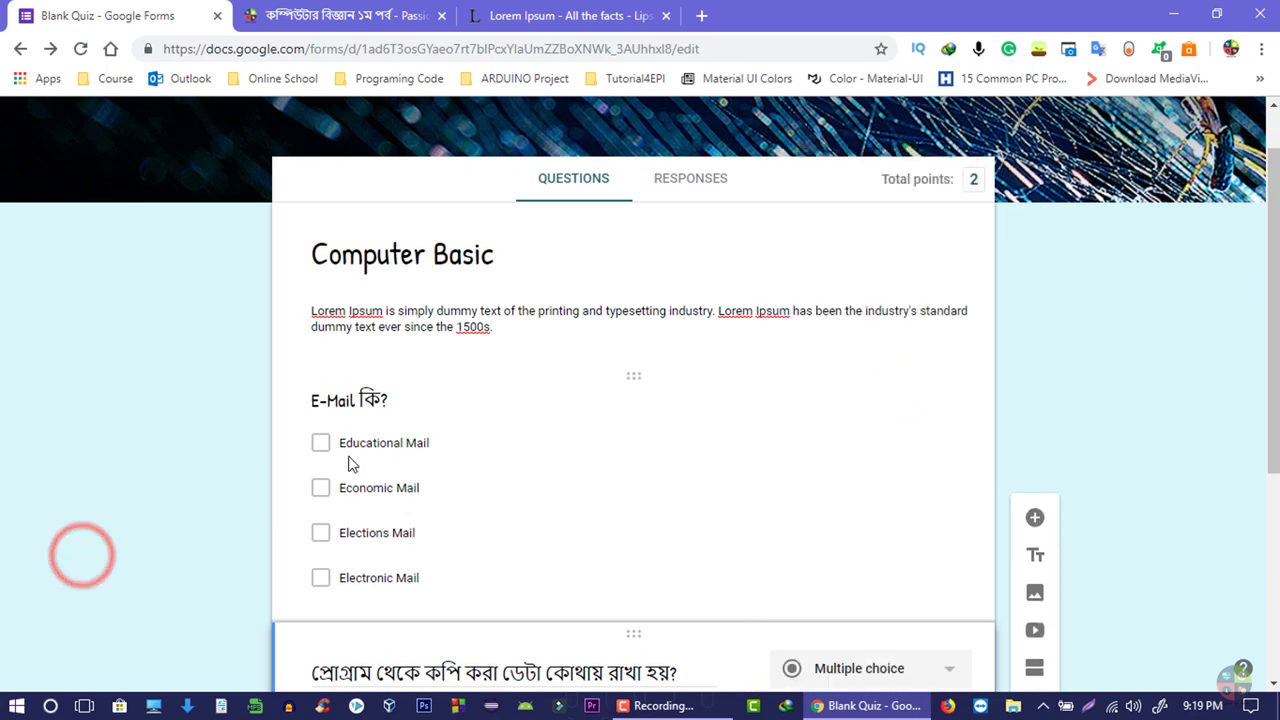
scroll(349, 457, "down", 1)
- Try Multiple choice, Dropdown and Multiple choice grid types on the E-Mail question, ending on Checkboxes
left_click(891, 289)
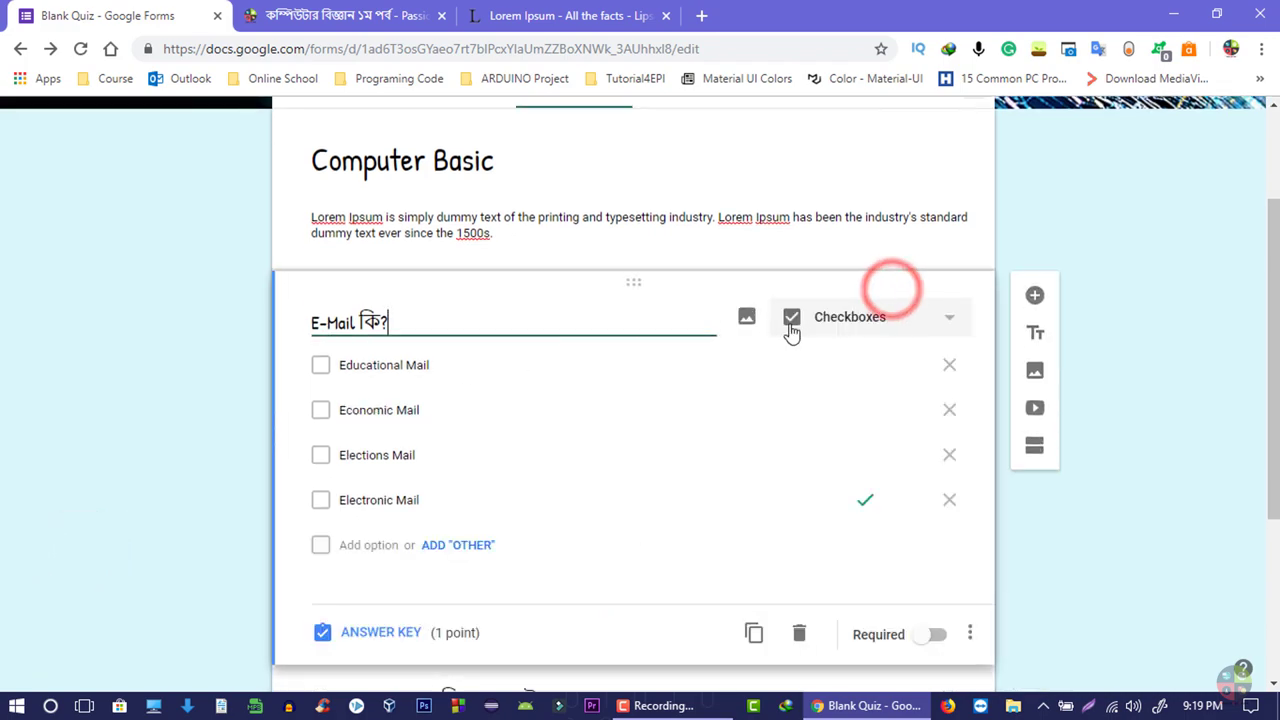
left_click(843, 314)
left_click(857, 234)
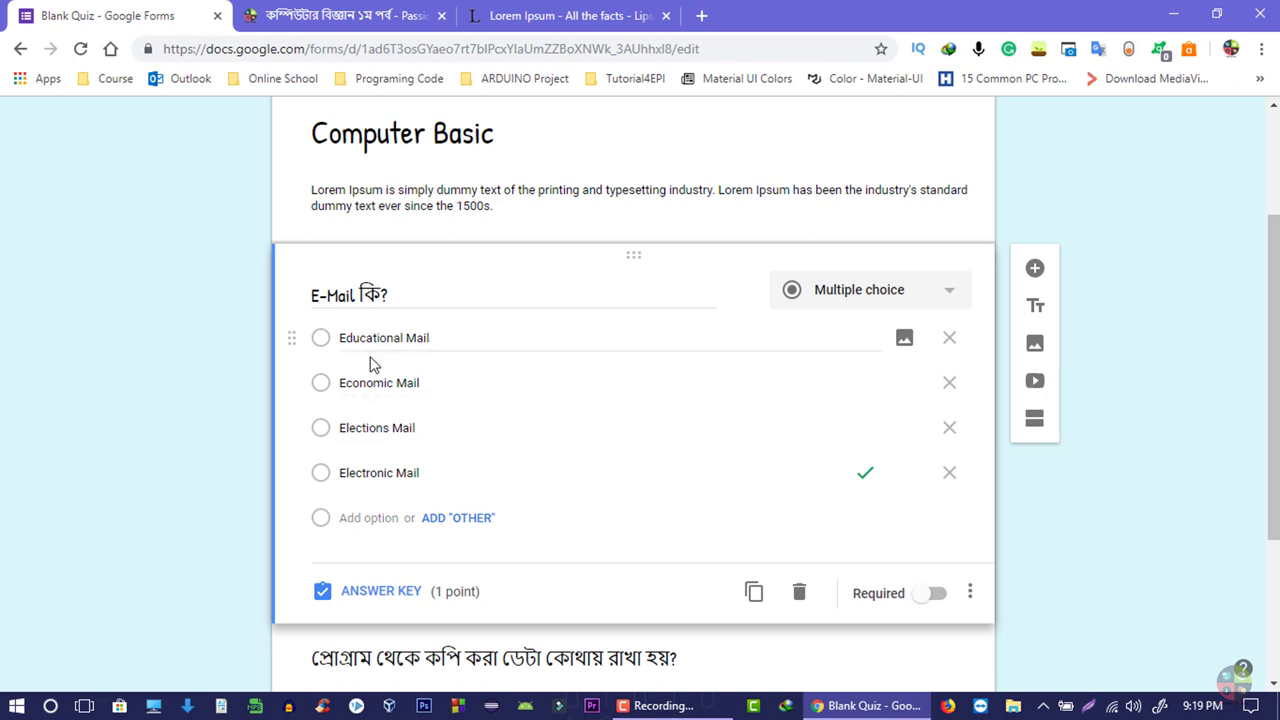
left_click(822, 290)
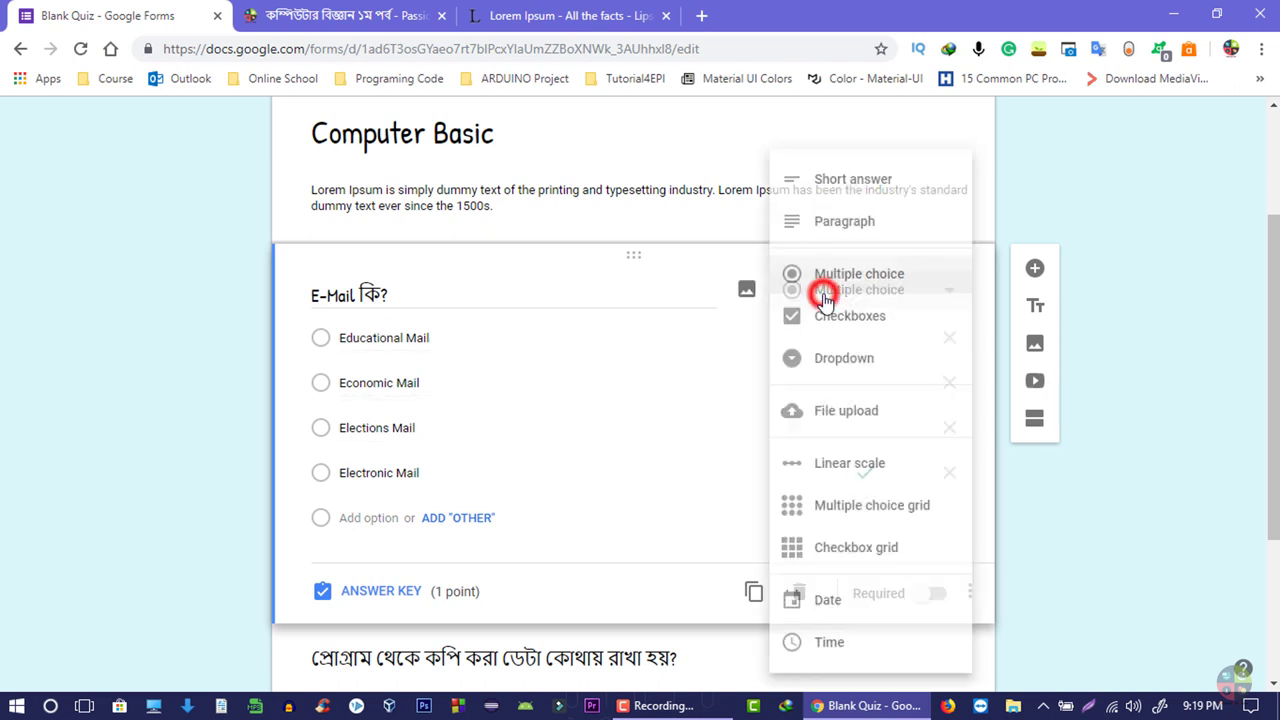
left_click(623, 362)
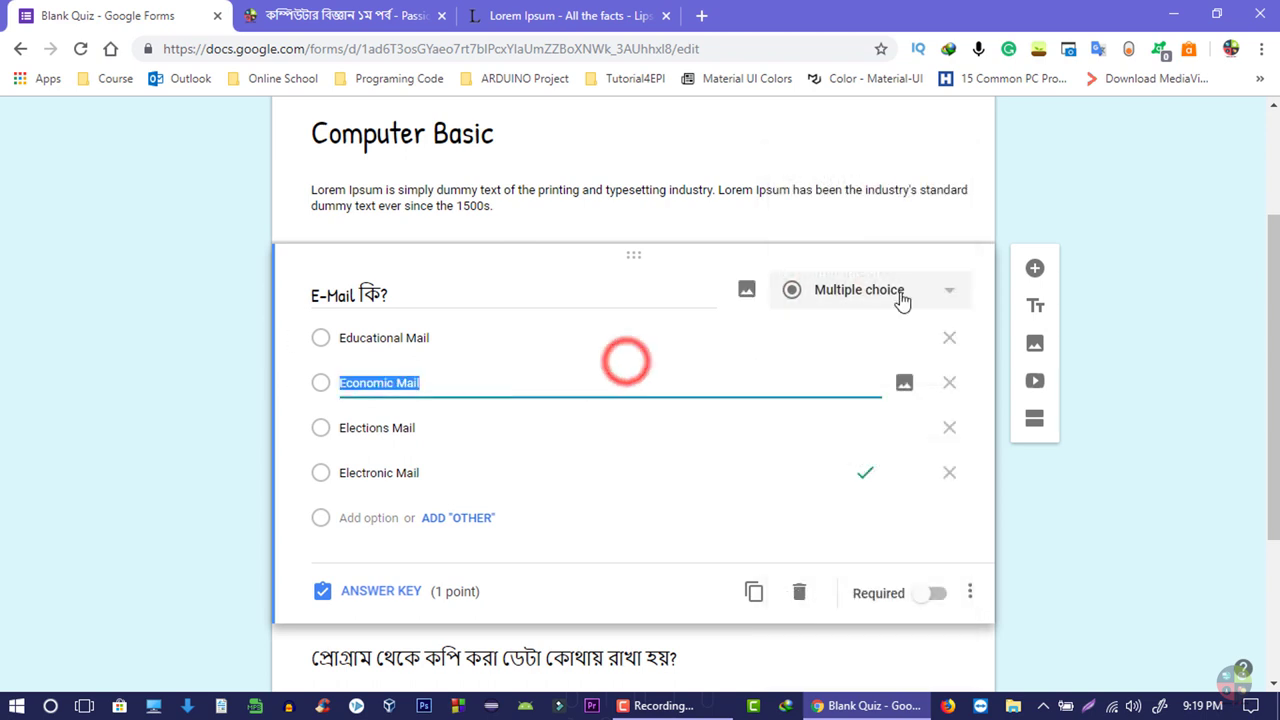
left_click(897, 288)
left_click(843, 365)
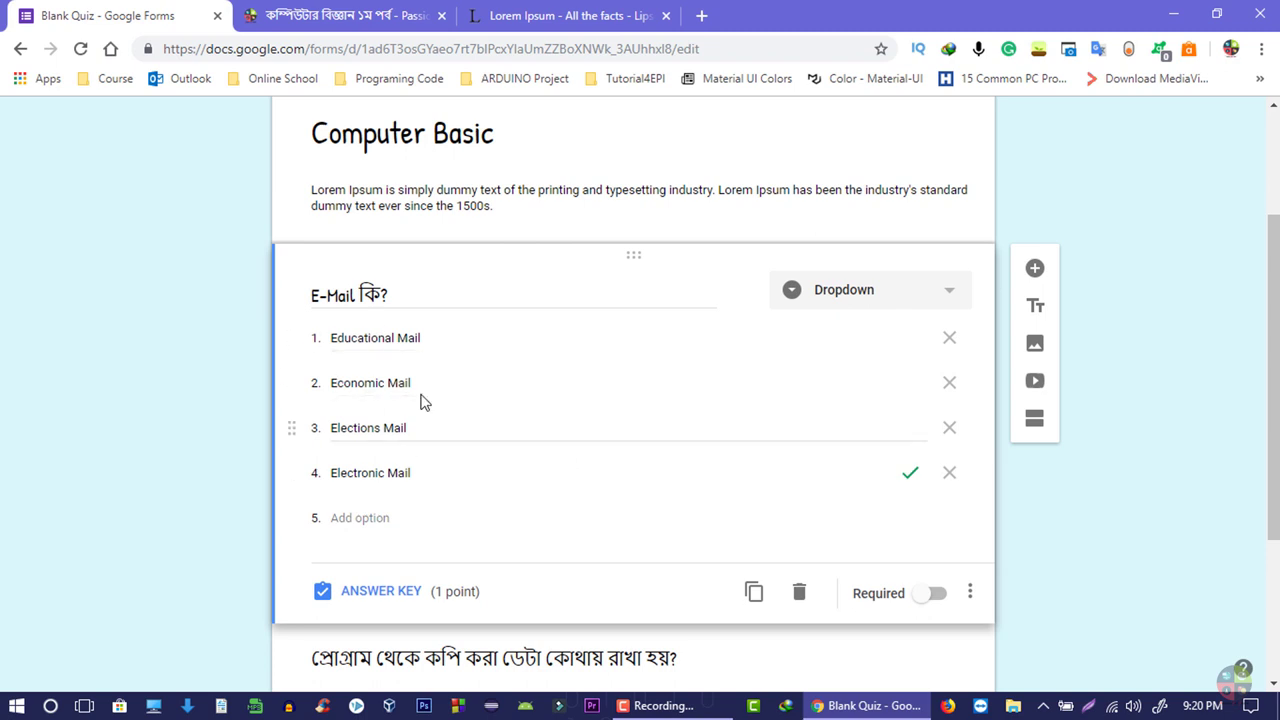
left_click(919, 312)
left_click(875, 275)
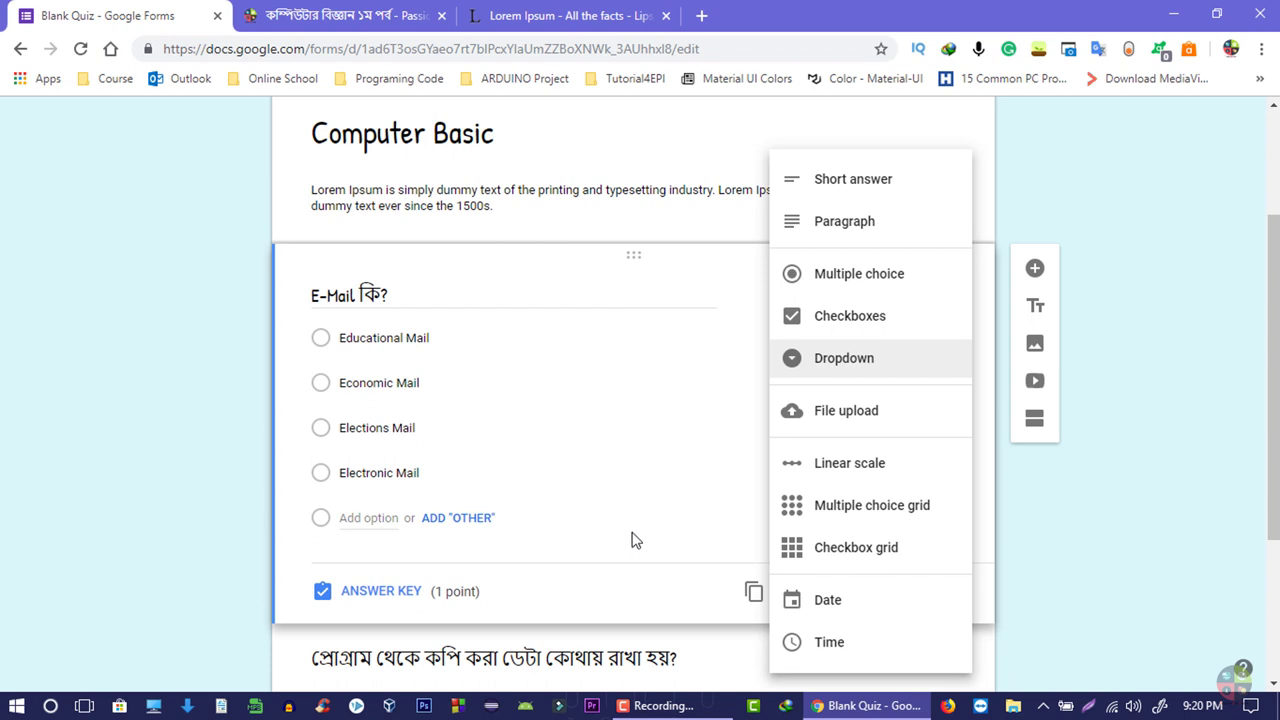
left_click(570, 409)
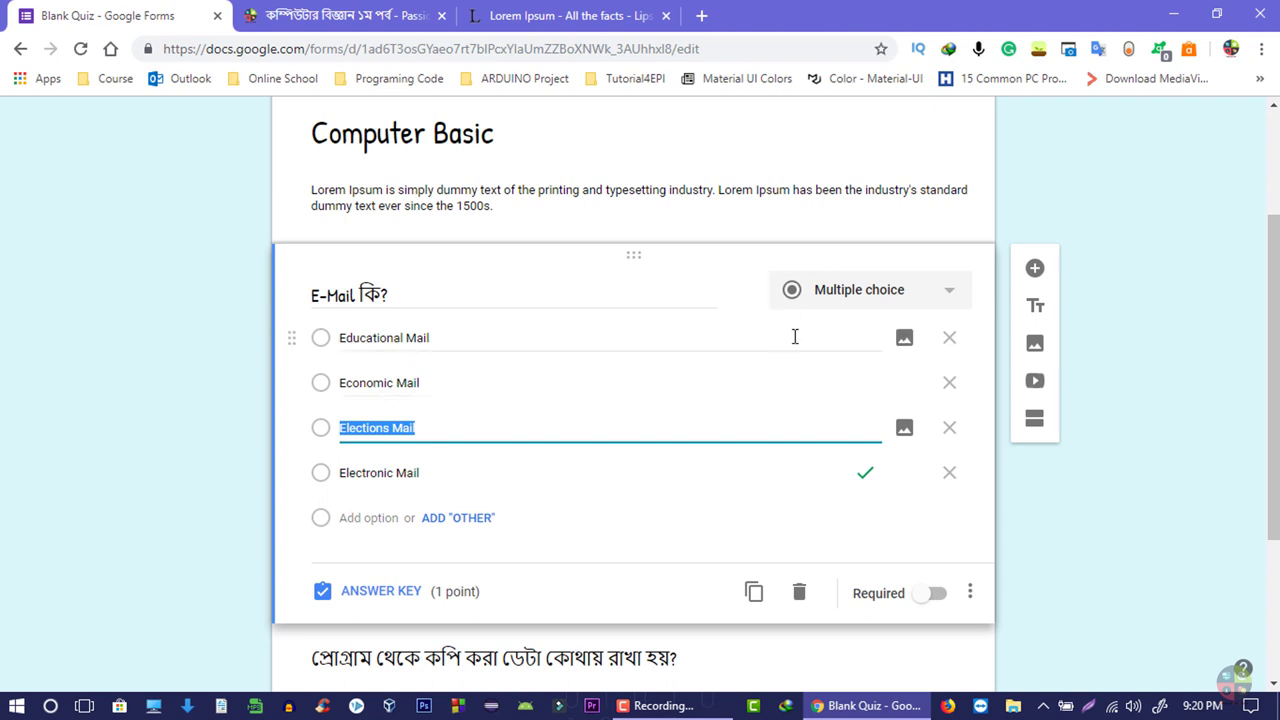
left_click(829, 290)
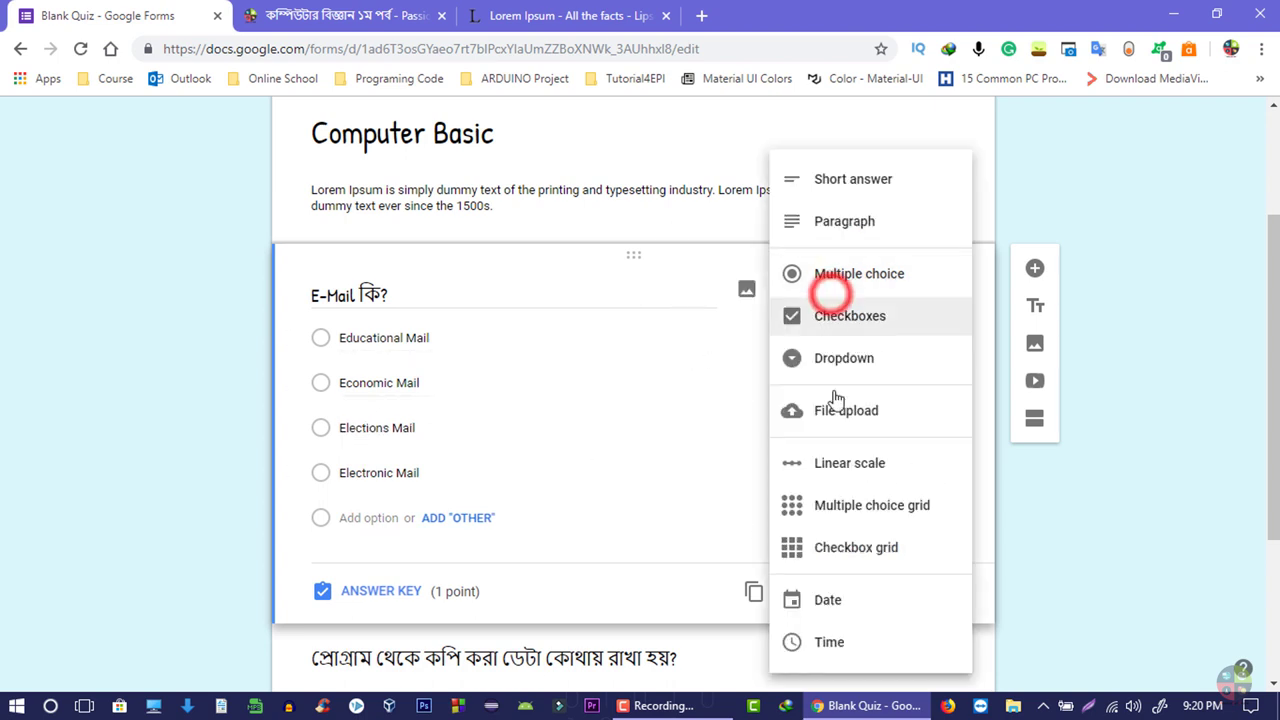
left_click(838, 505)
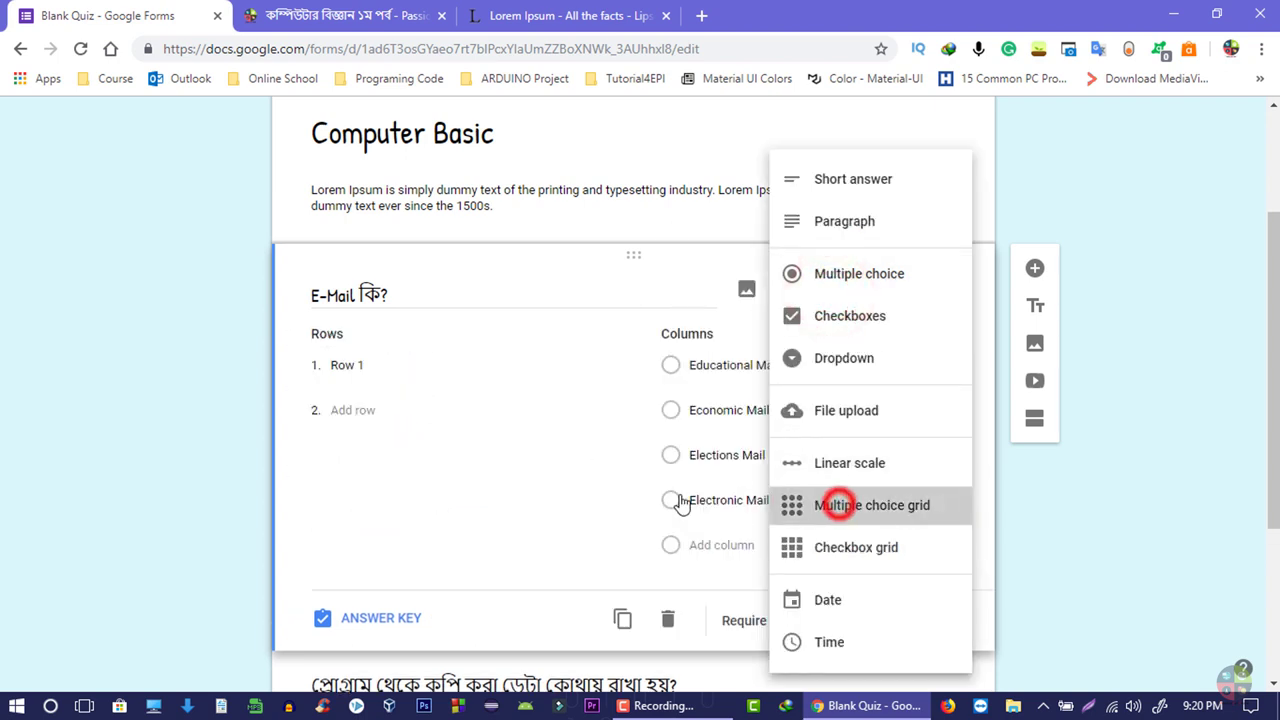
left_click(353, 410)
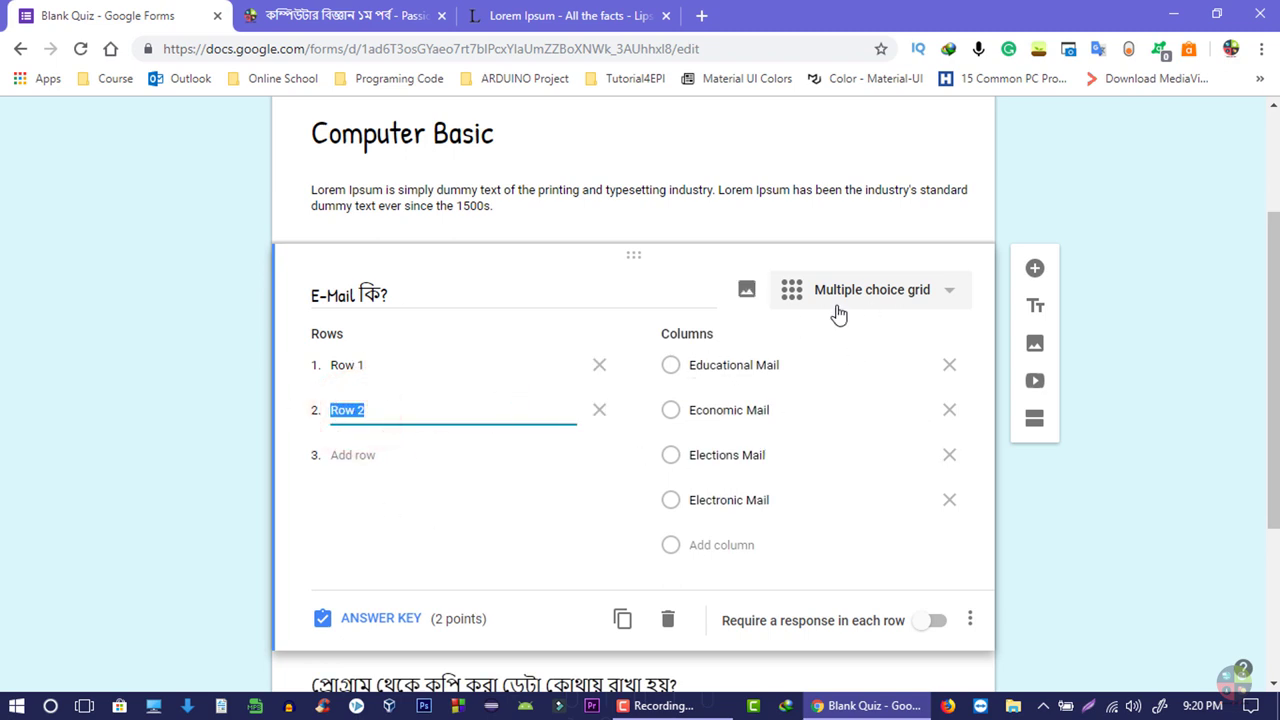
left_click(866, 280)
left_click(880, 286)
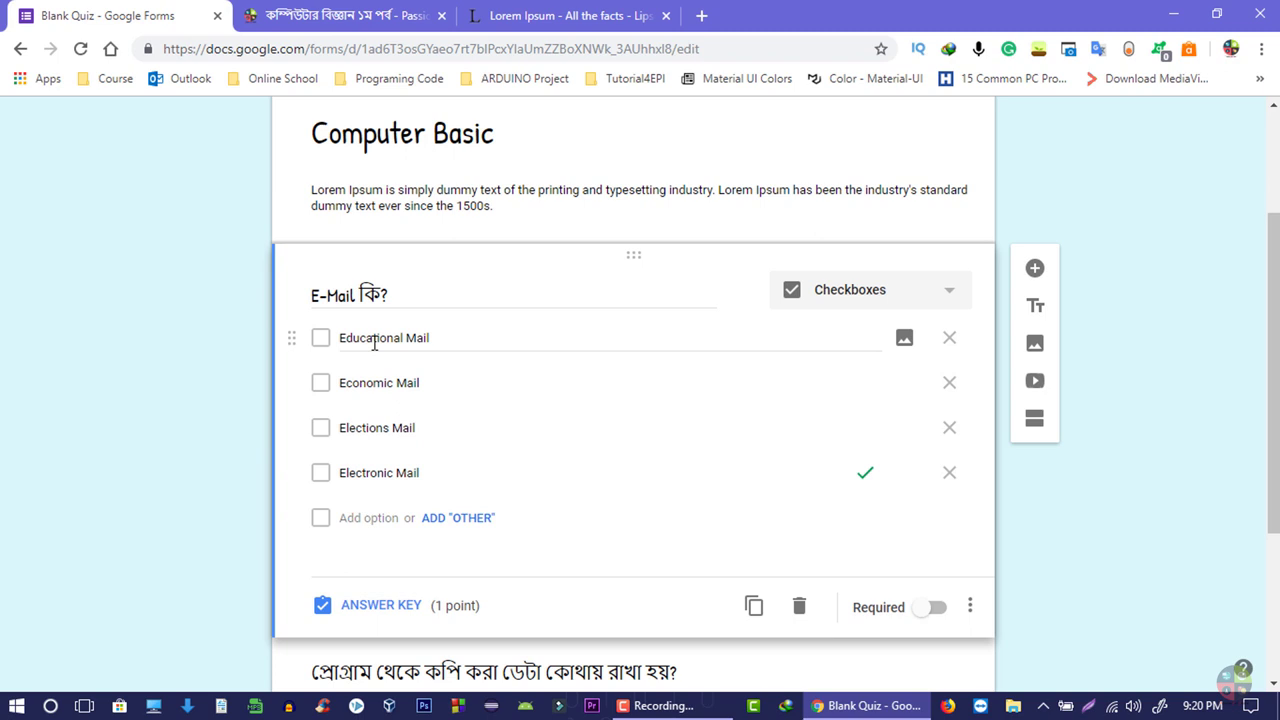
- Make the E-Mail question a Dropdown and add a new question below it
left_click(870, 288)
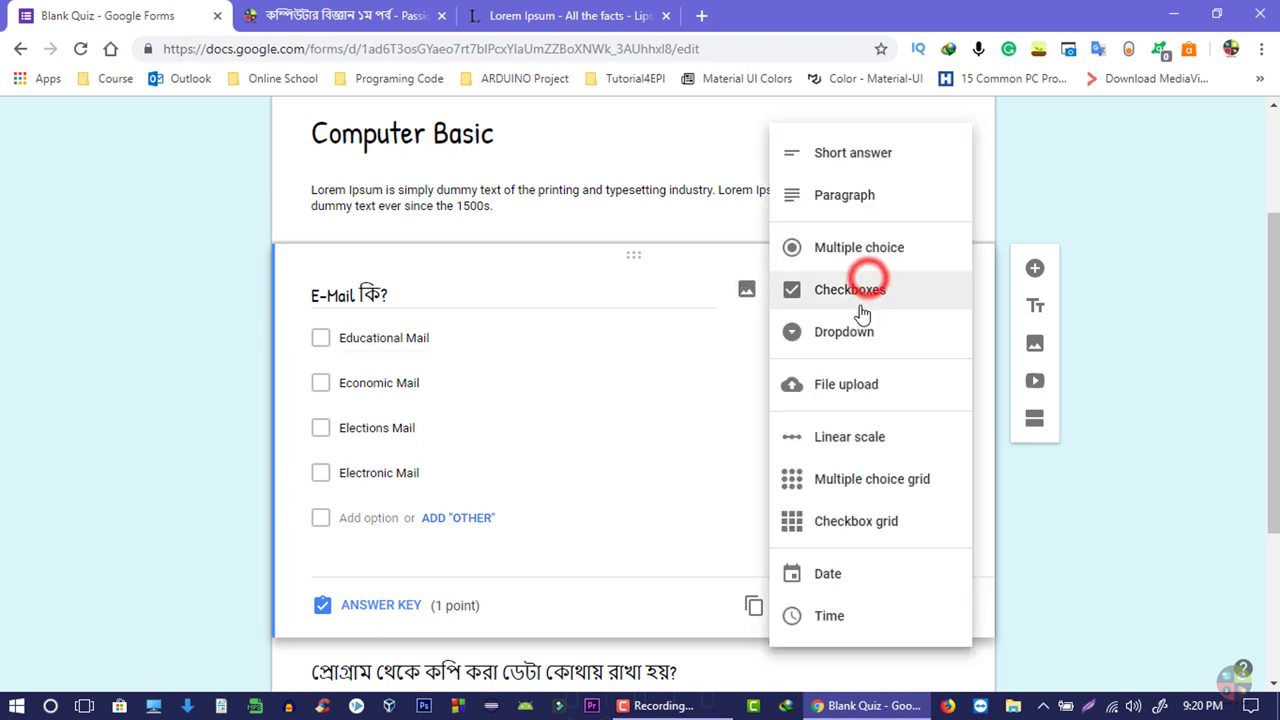
left_click(849, 251)
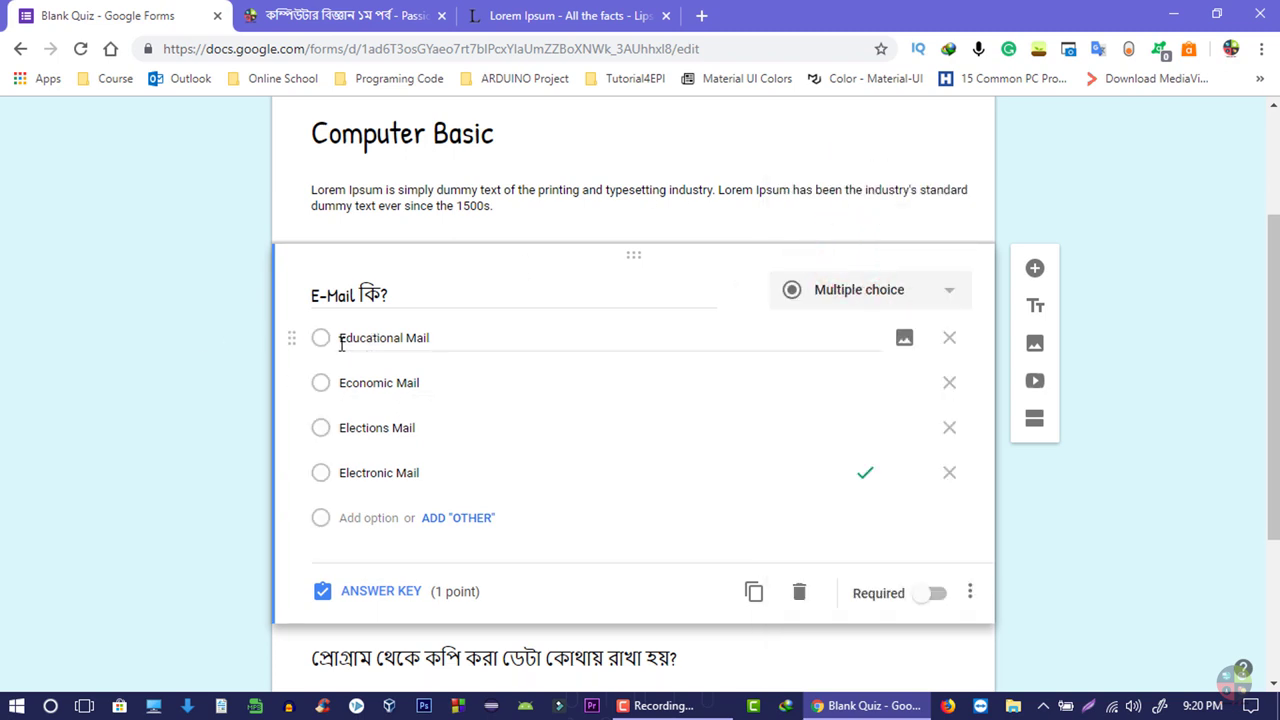
left_click(895, 282)
left_click(875, 320)
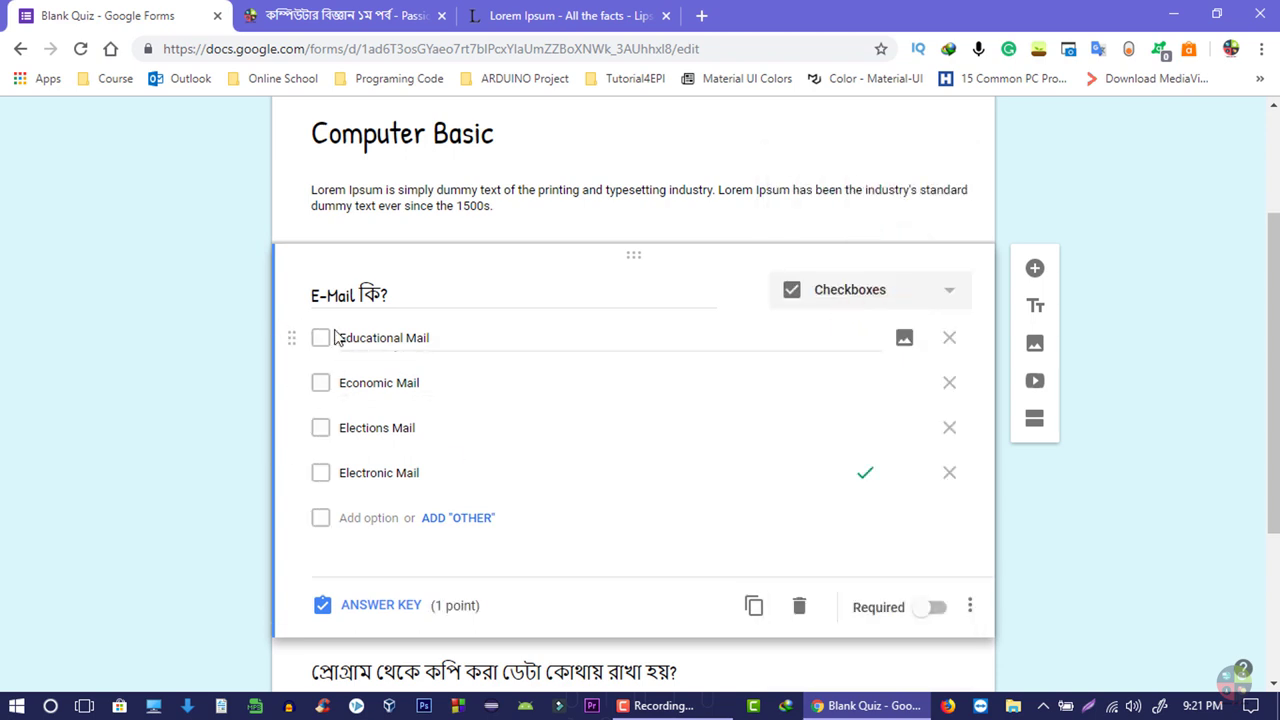
left_click(830, 300)
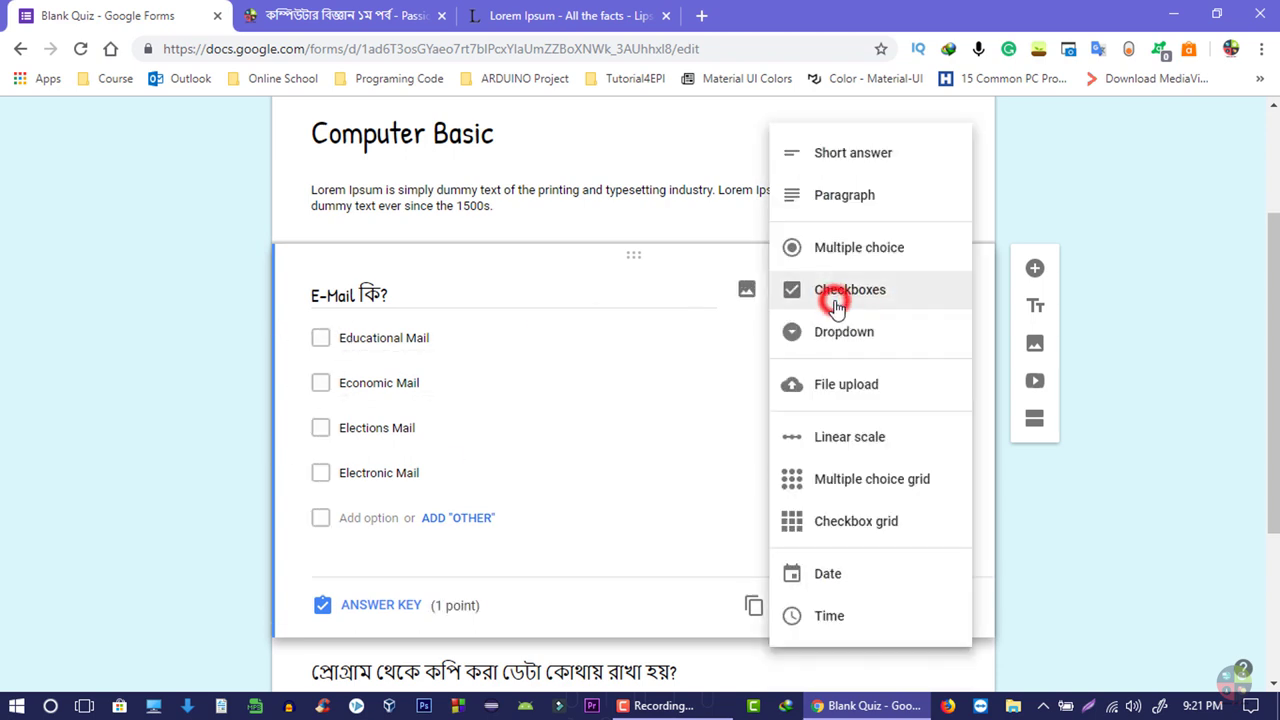
left_click(878, 336)
scroll(517, 383, "down", 2)
scroll(656, 430, "up", 1)
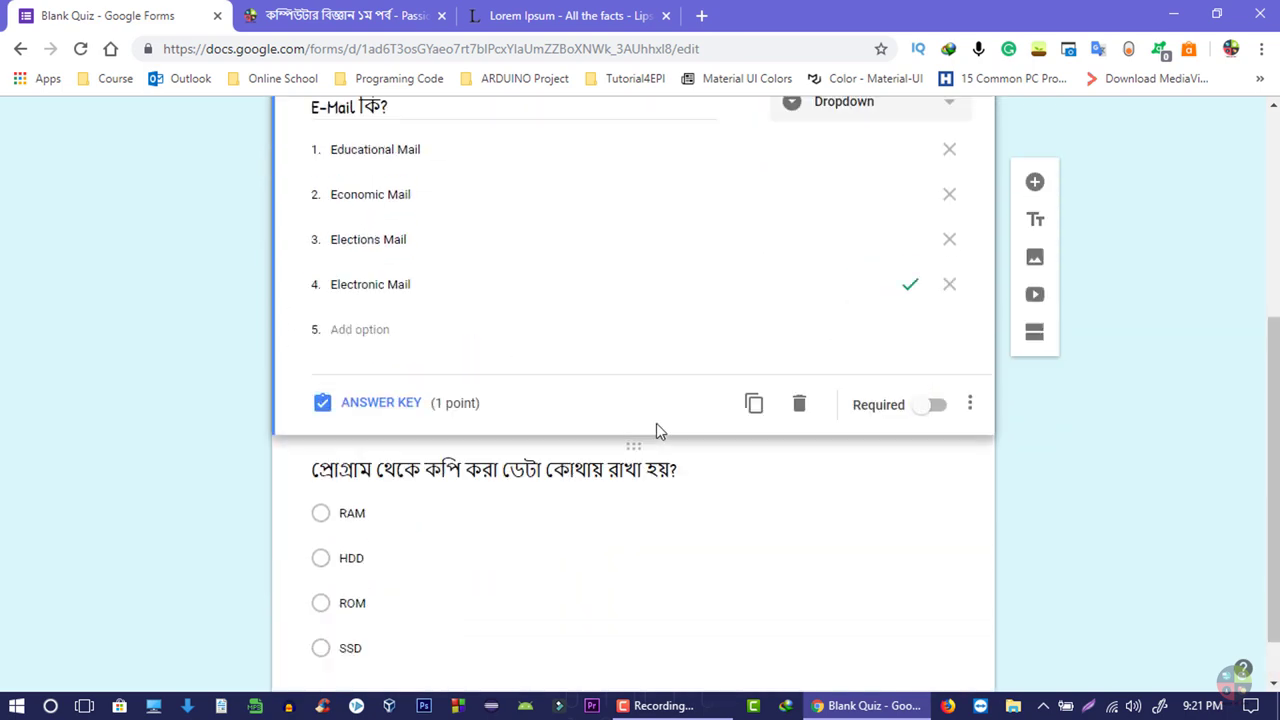
scroll(656, 430, "up", 2)
scroll(929, 244, "down", 3)
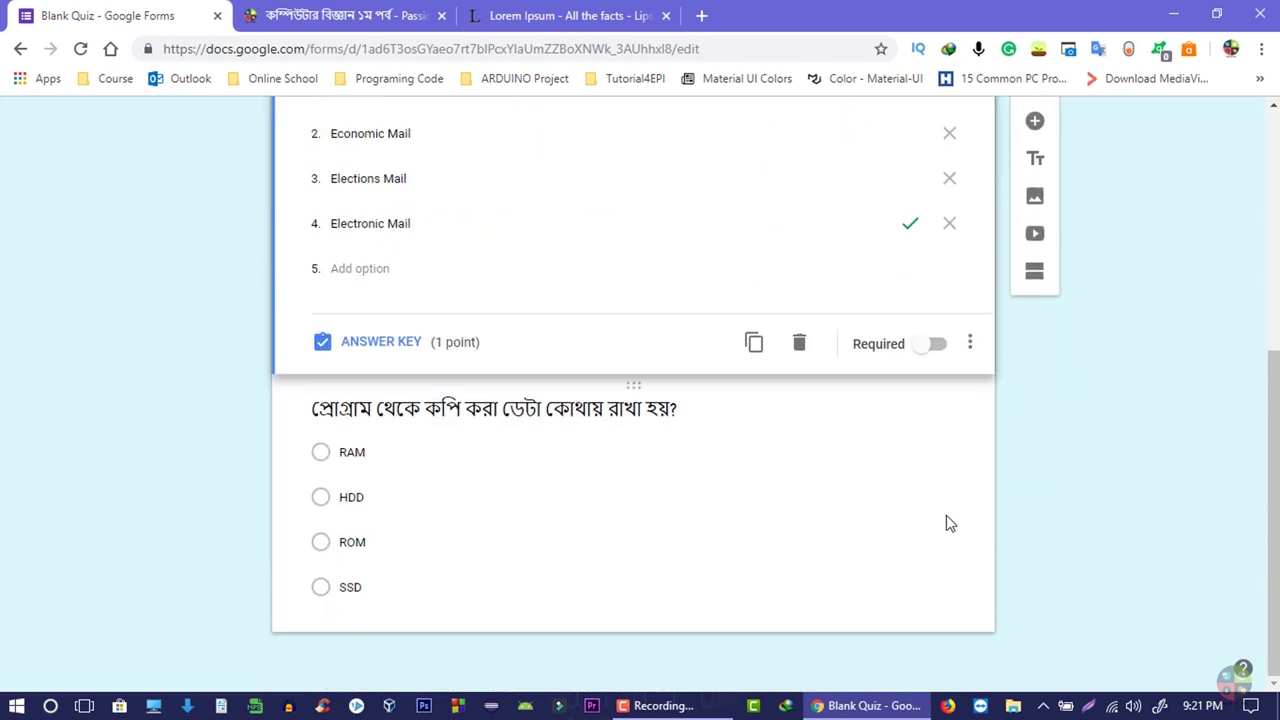
left_click(1034, 122)
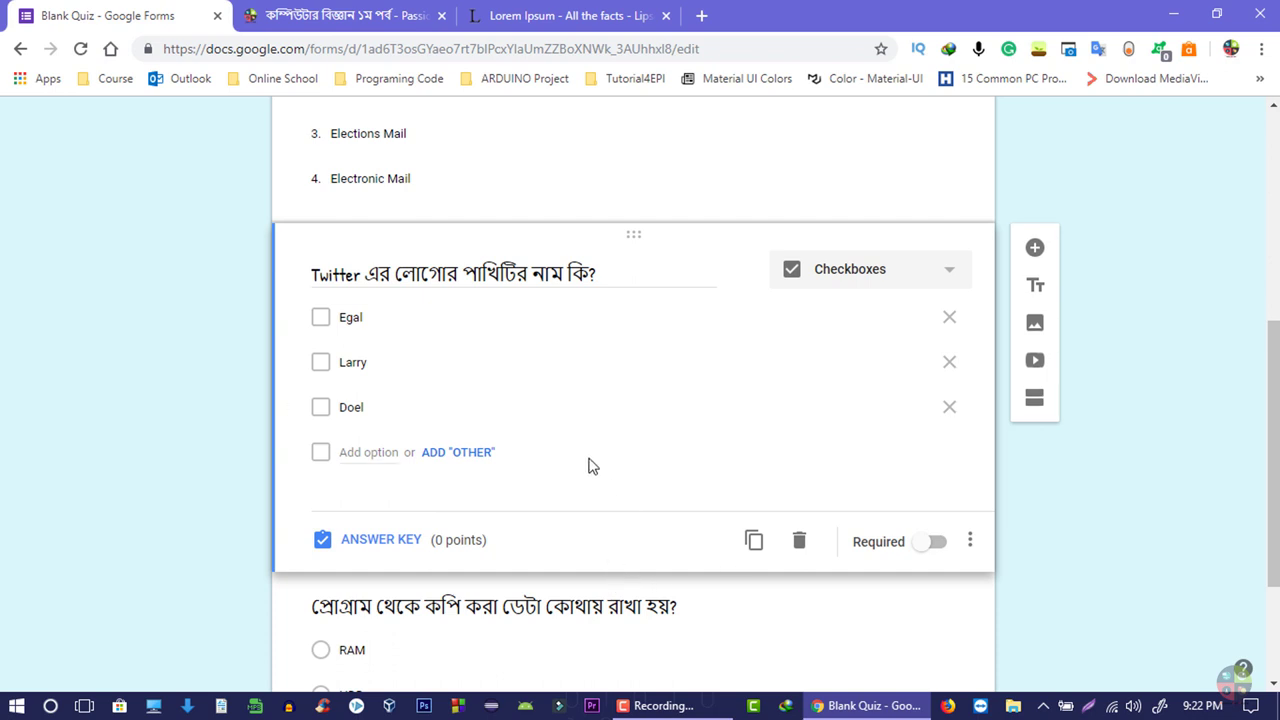
- Turn on Required for the Twitter logo question
scroll(534, 494, "up", 2)
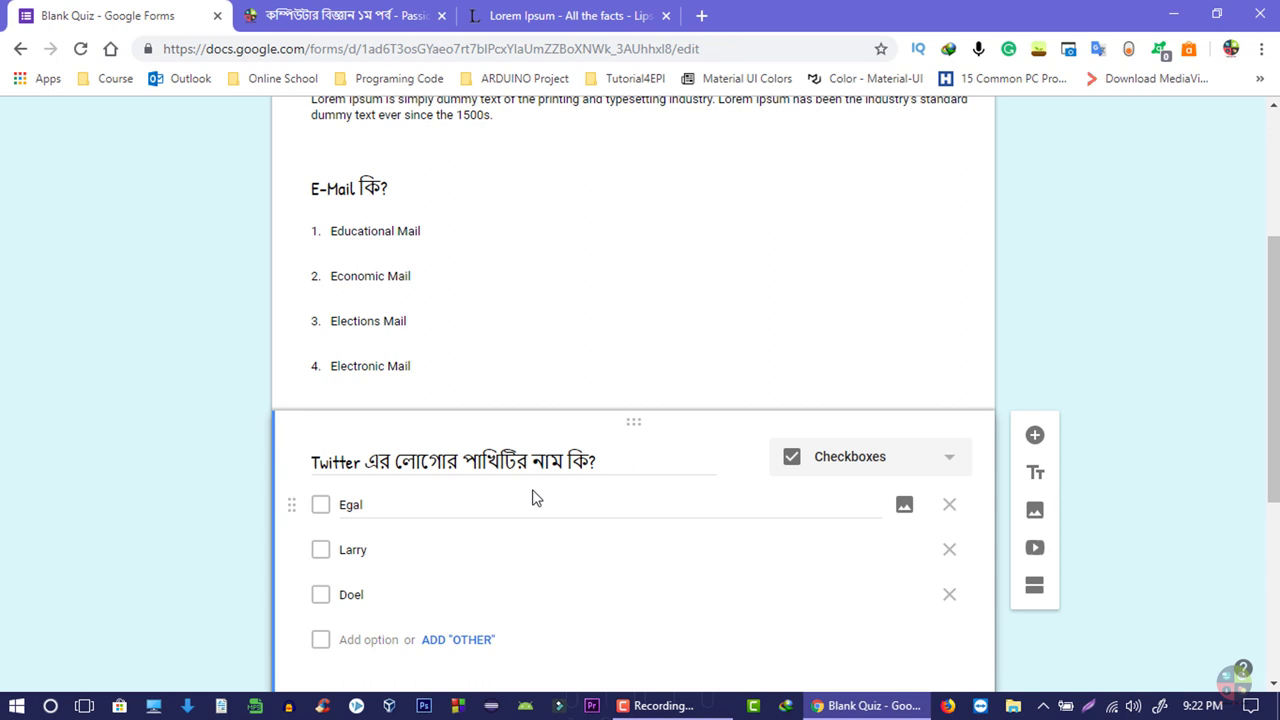
scroll(634, 471, "down", 4)
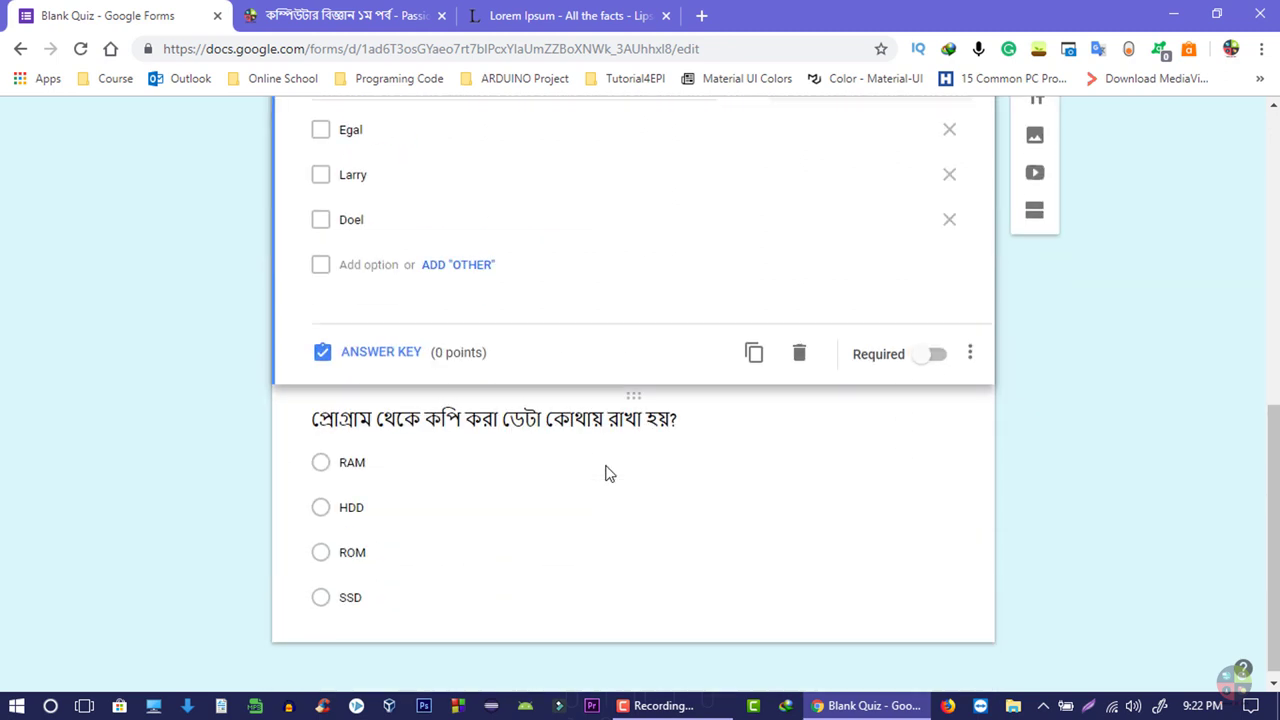
left_click(930, 365)
scroll(418, 400, "up", 1)
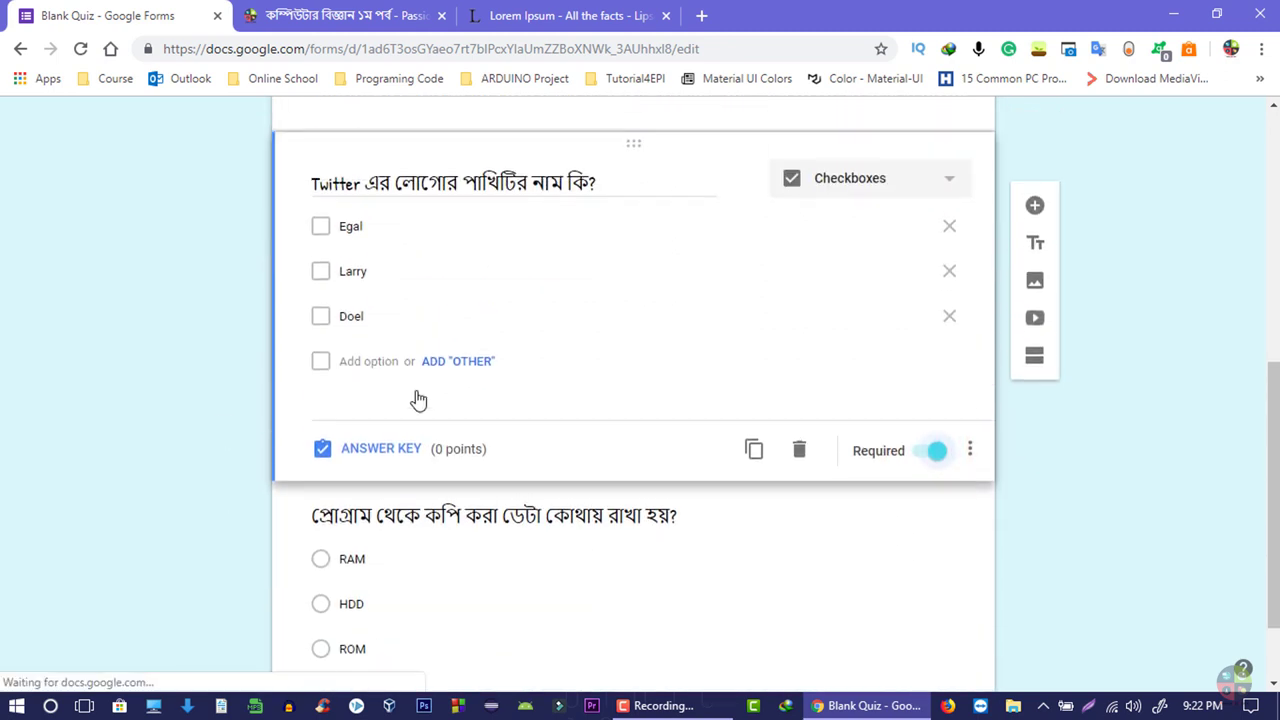
scroll(418, 400, "up", 1)
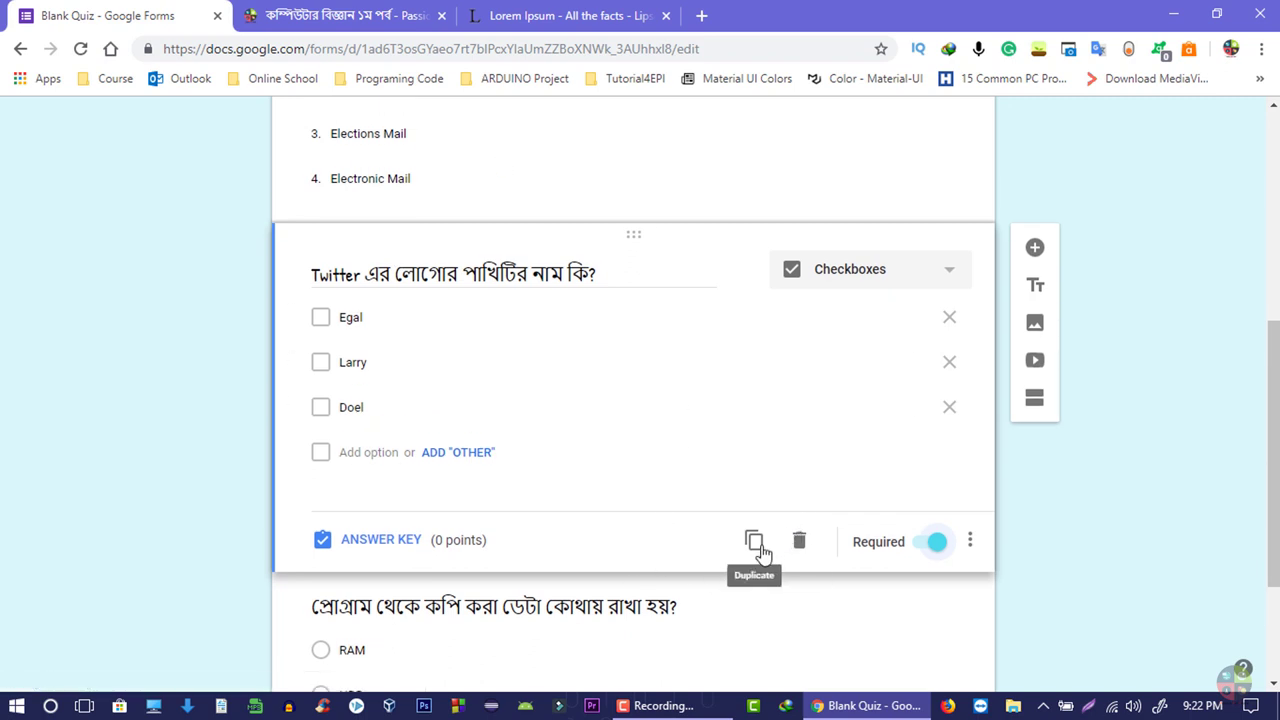
- Set Larry as the Twitter question's correct answer, worth 5 points
left_click(331, 546)
left_click(344, 430)
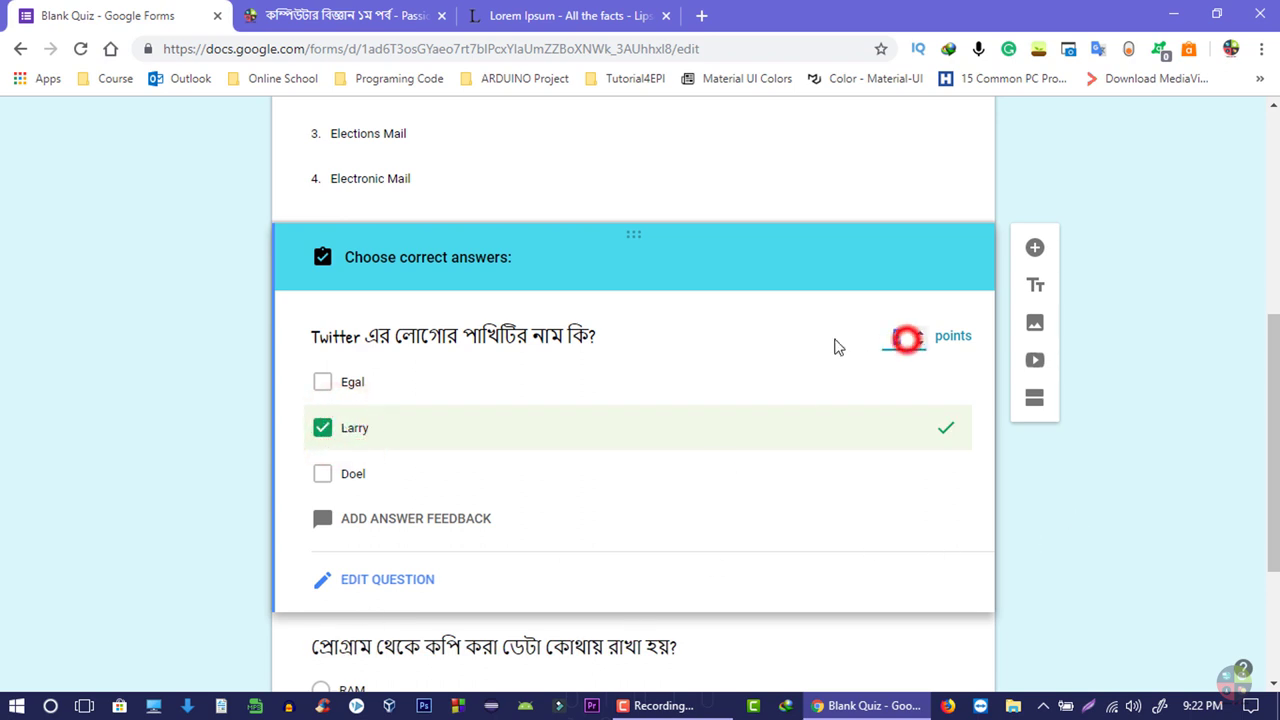
type("5")
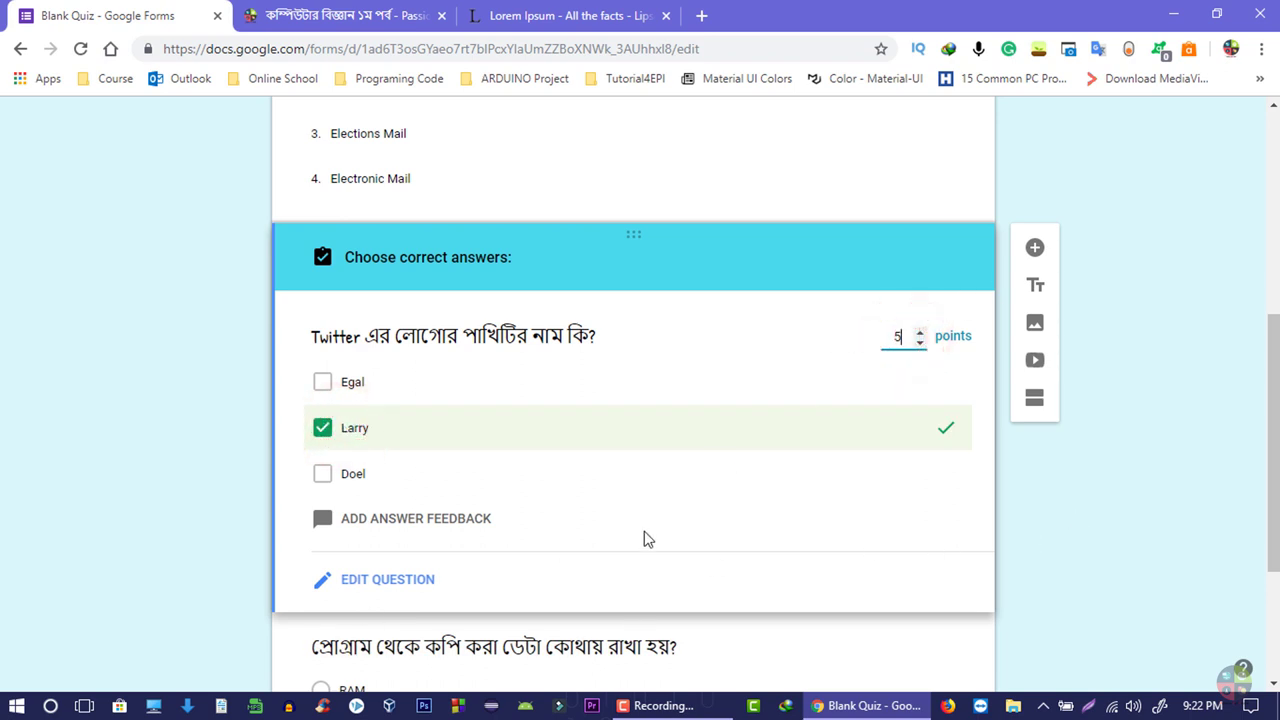
left_click(325, 597)
scroll(586, 503, "up", 7)
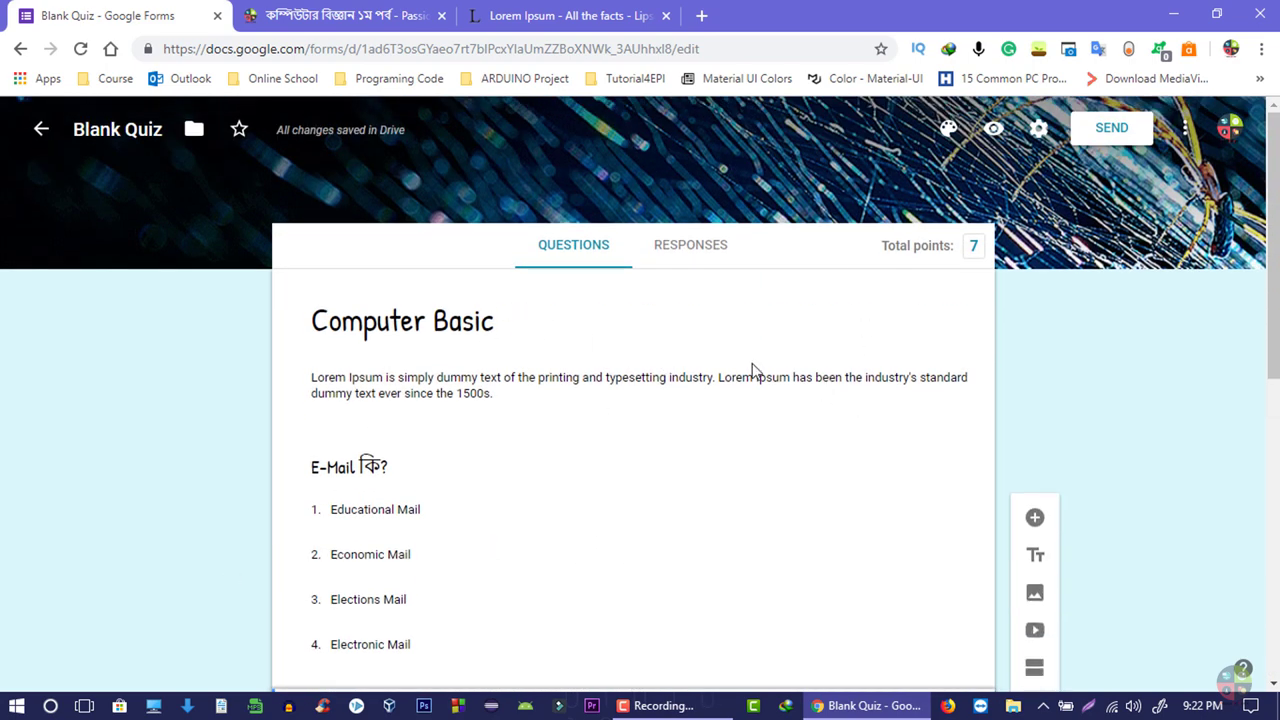
- Preview the quiz and check the E-Mail question's settings in the editor
left_click(1011, 125)
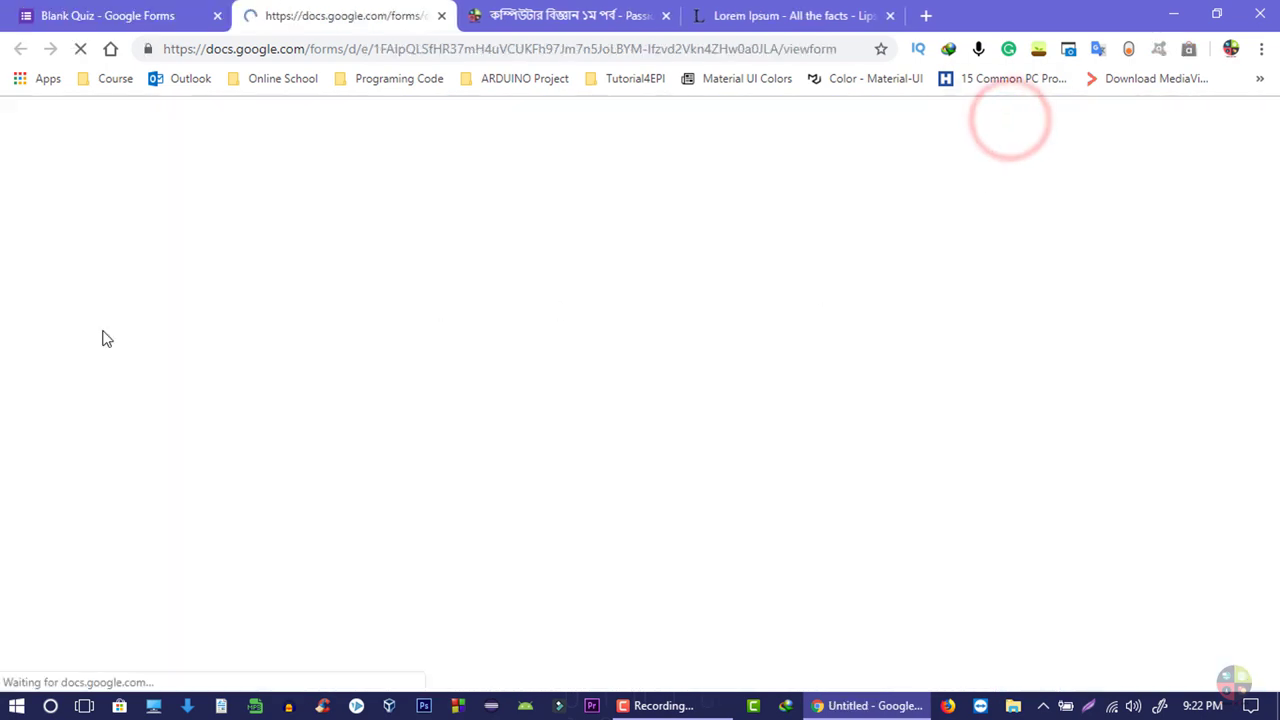
scroll(463, 405, "down", 2)
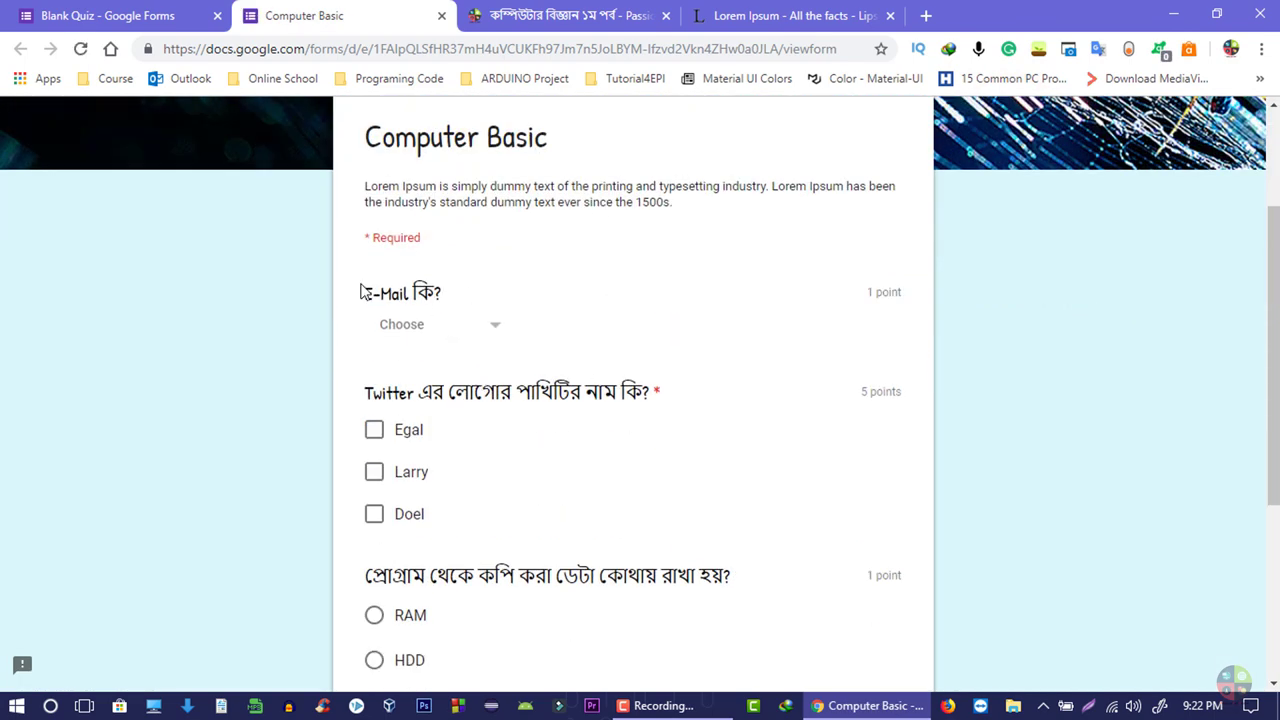
left_click(175, 13)
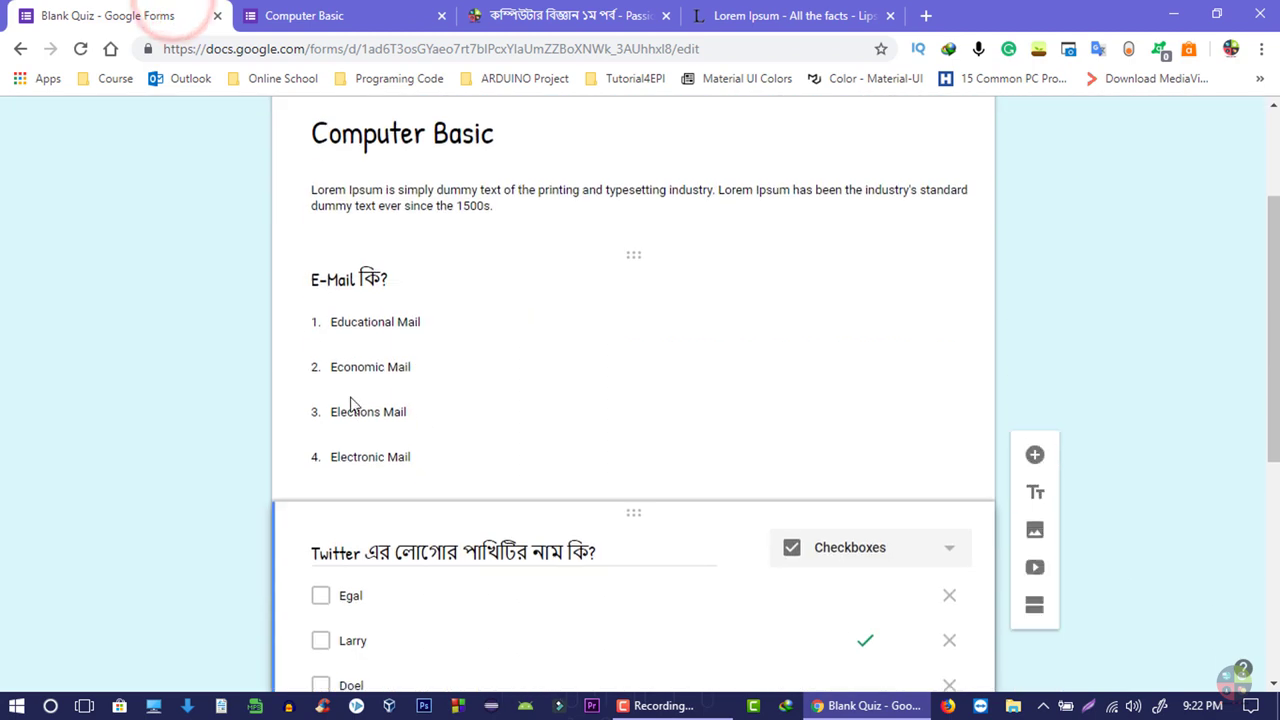
left_click(375, 322)
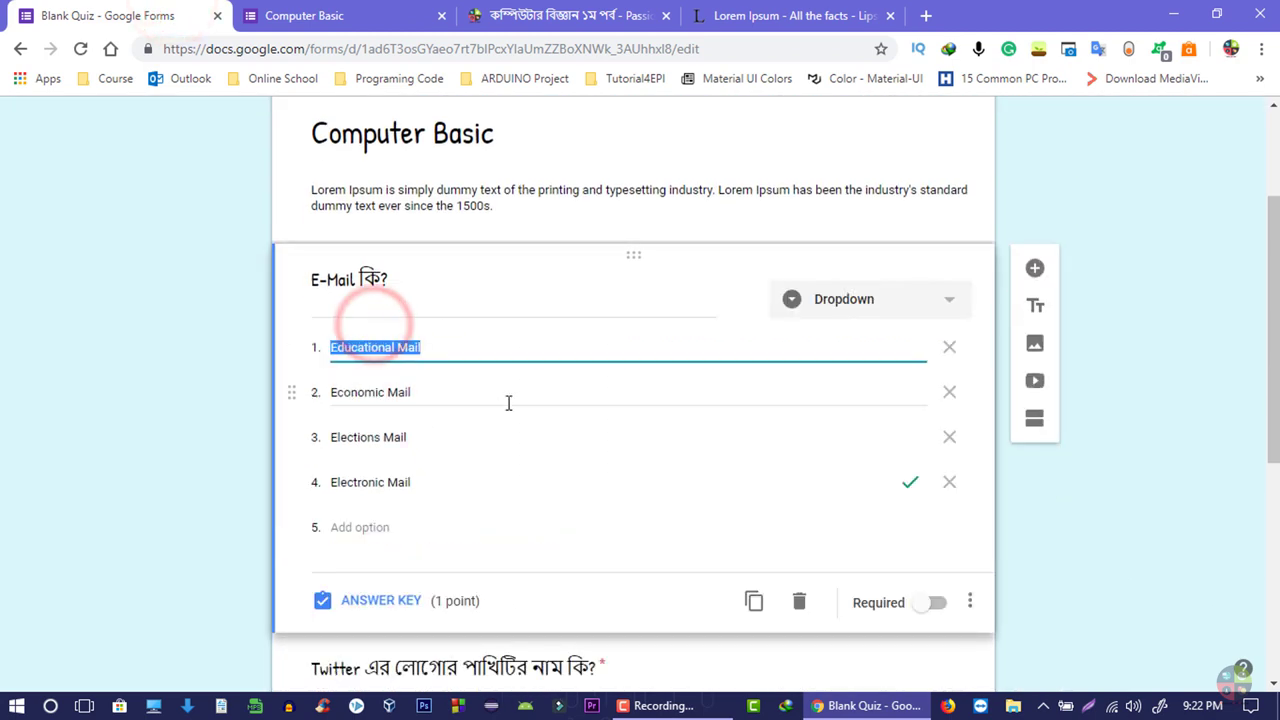
left_click(333, 8)
- Answer Electronic Mail, Larry and HDD in the preview and submit
left_click(475, 335)
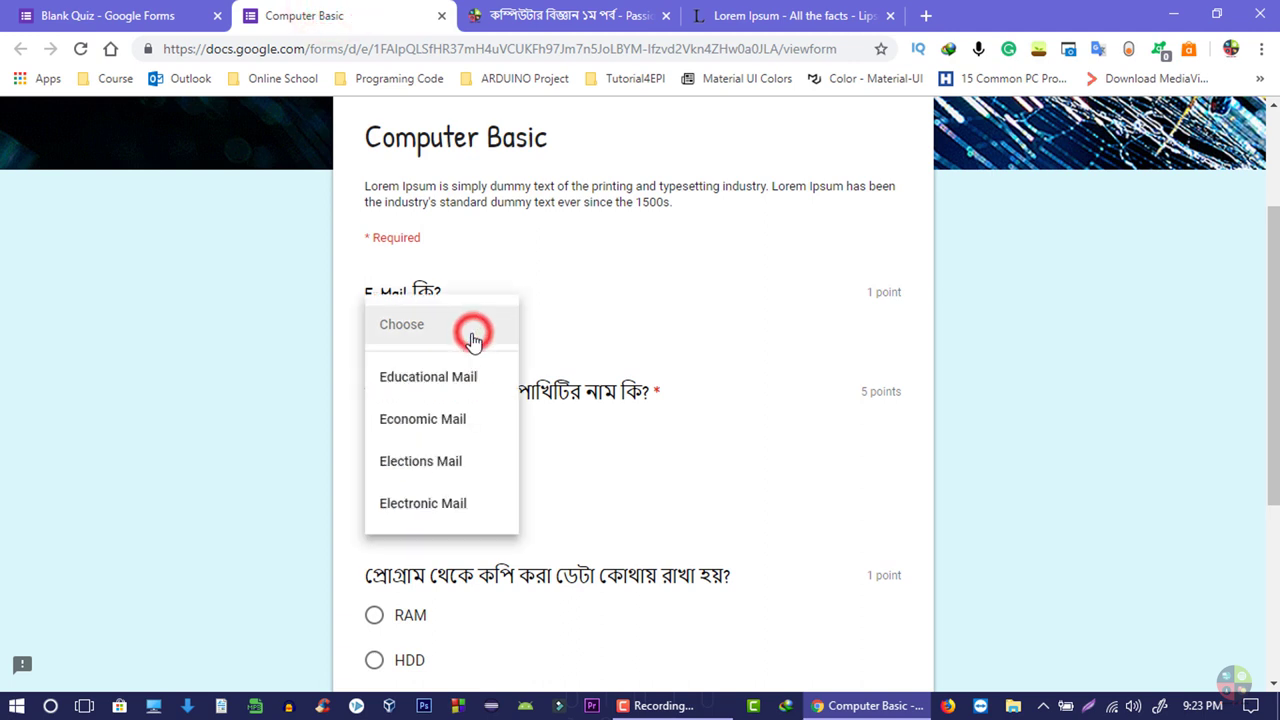
left_click(430, 508)
scroll(393, 360, "down", 1)
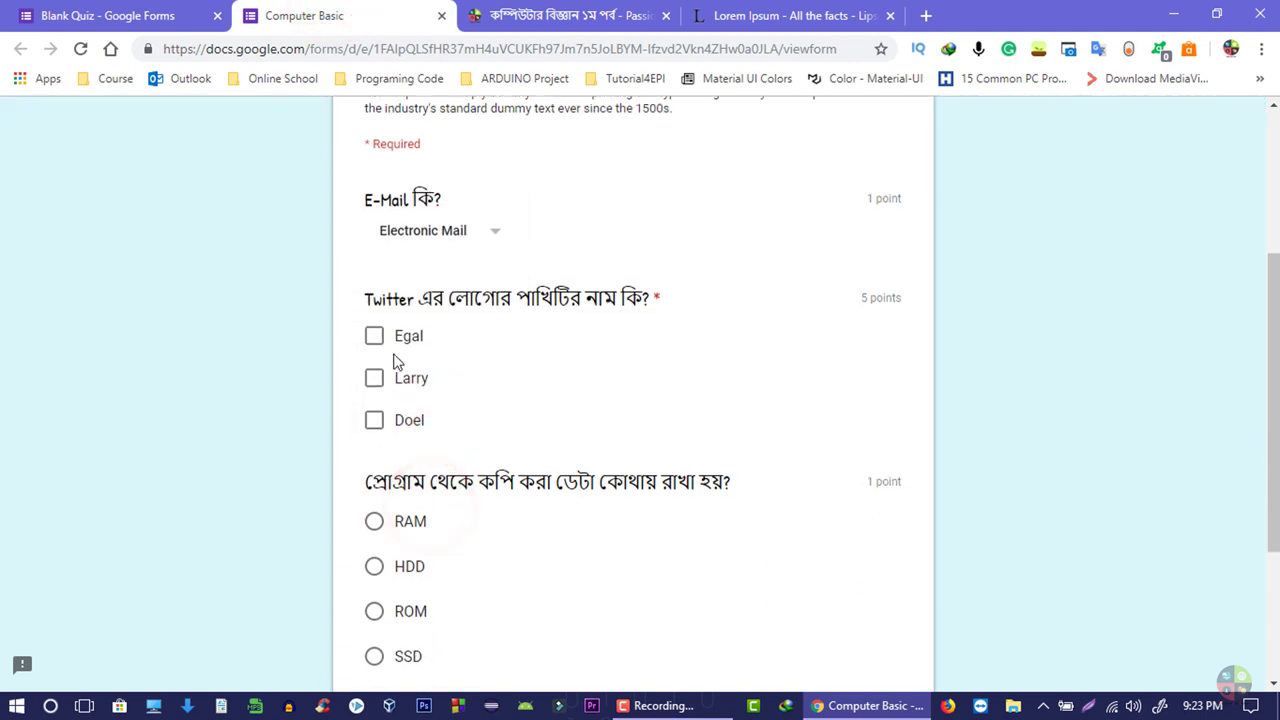
left_click(377, 379)
scroll(457, 400, "down", 2)
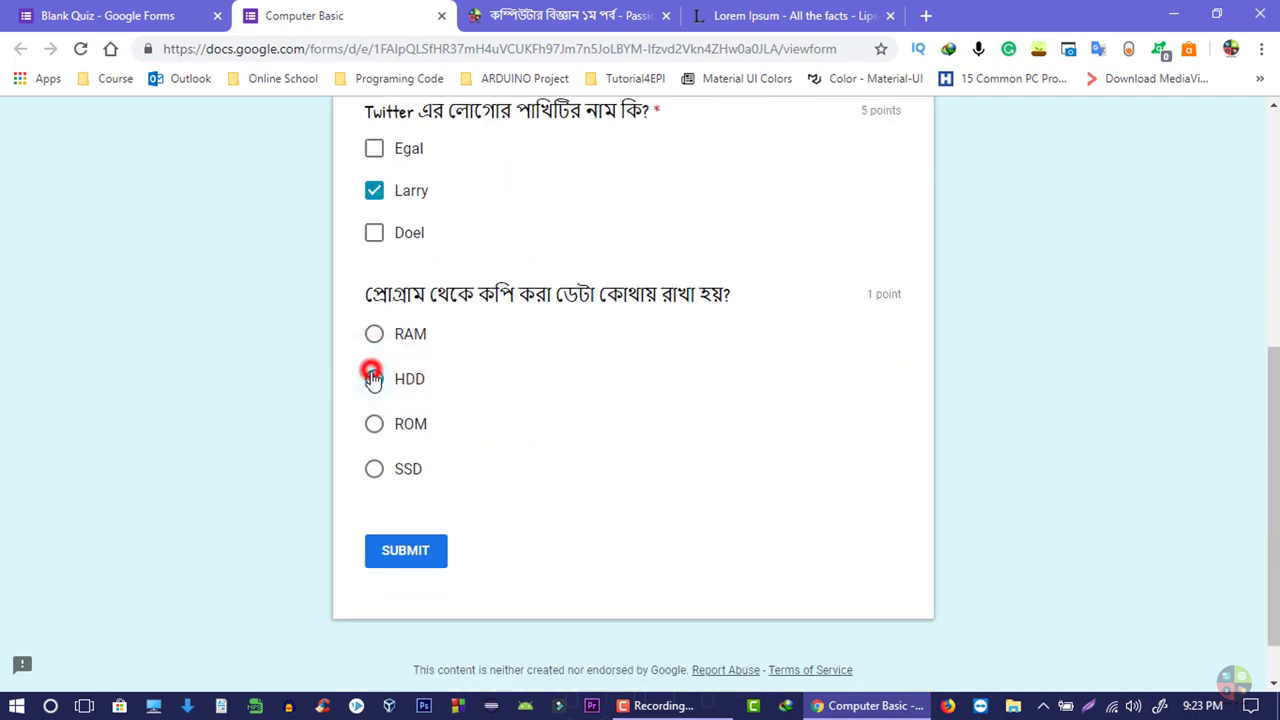
left_click(372, 378)
left_click(398, 559)
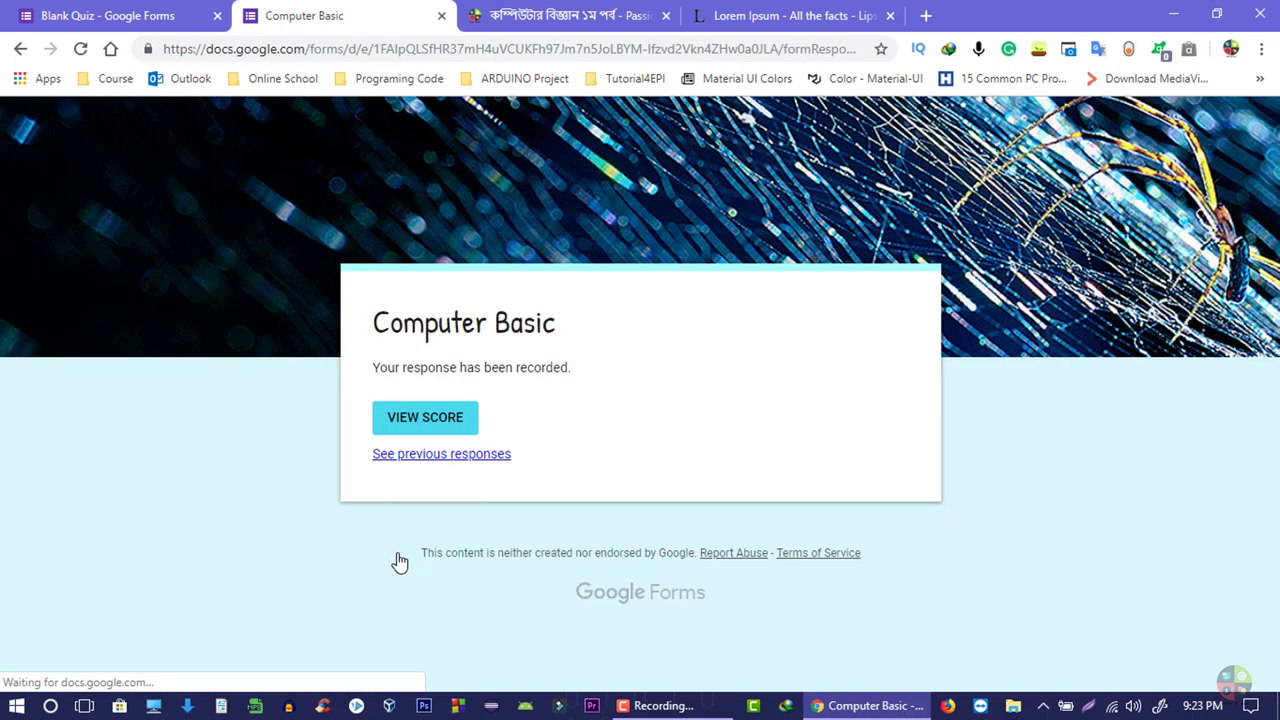
- View the score report showing 6/7 points, HDD marked wrong and RAM correct
left_click(421, 424)
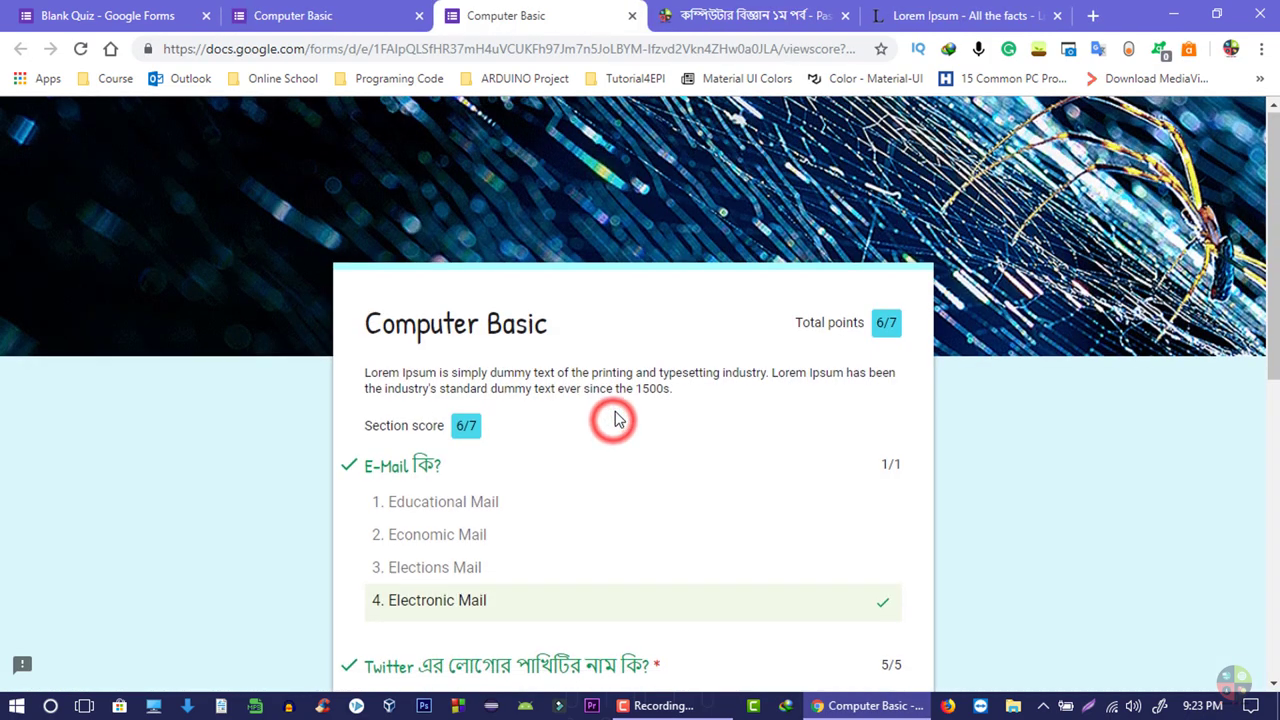
scroll(517, 409, "down", 2)
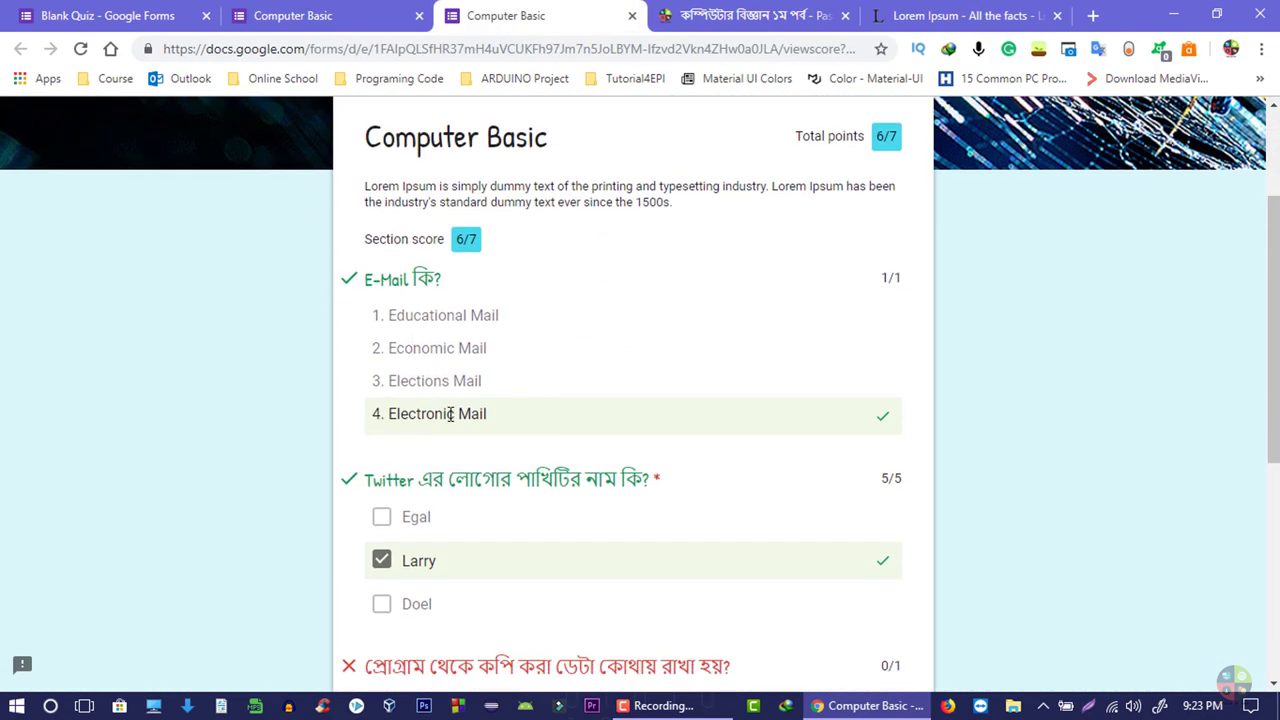
scroll(455, 418, "down", 1)
scroll(507, 415, "down", 1)
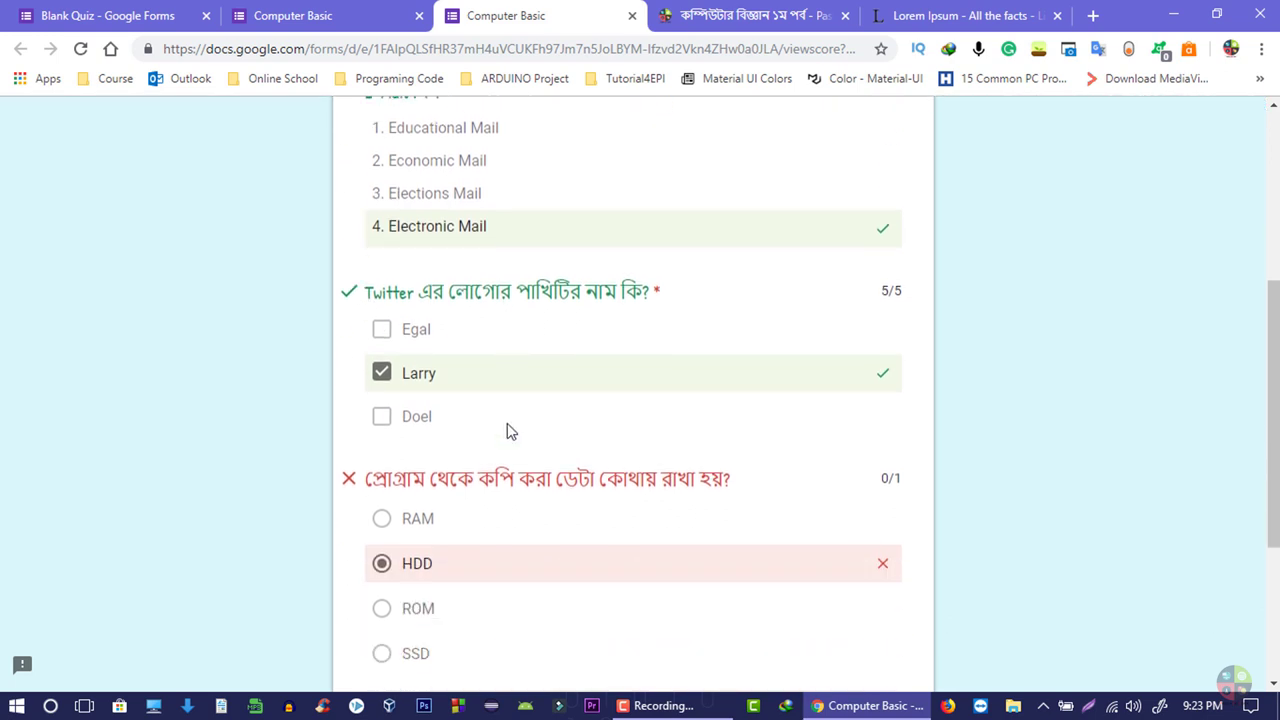
left_click_drag(375, 489, 666, 500)
scroll(666, 500, "down", 3)
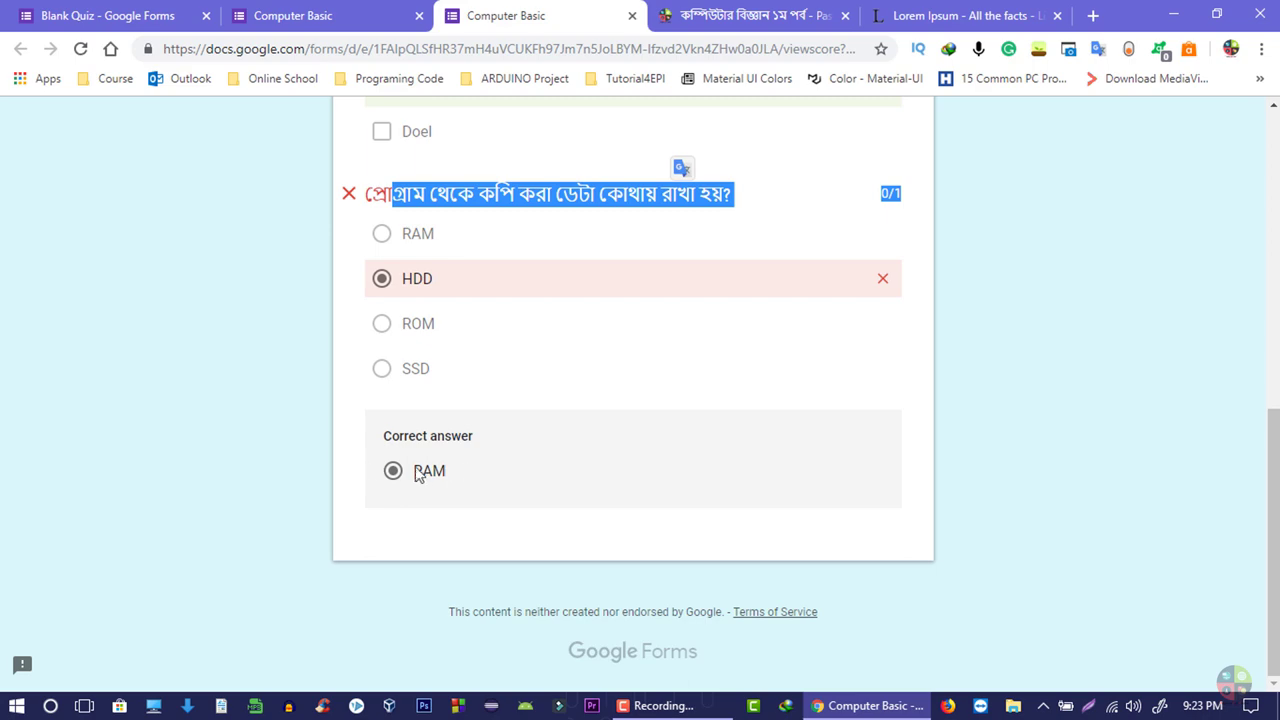
double_click(418, 475)
scroll(530, 420, "up", 4)
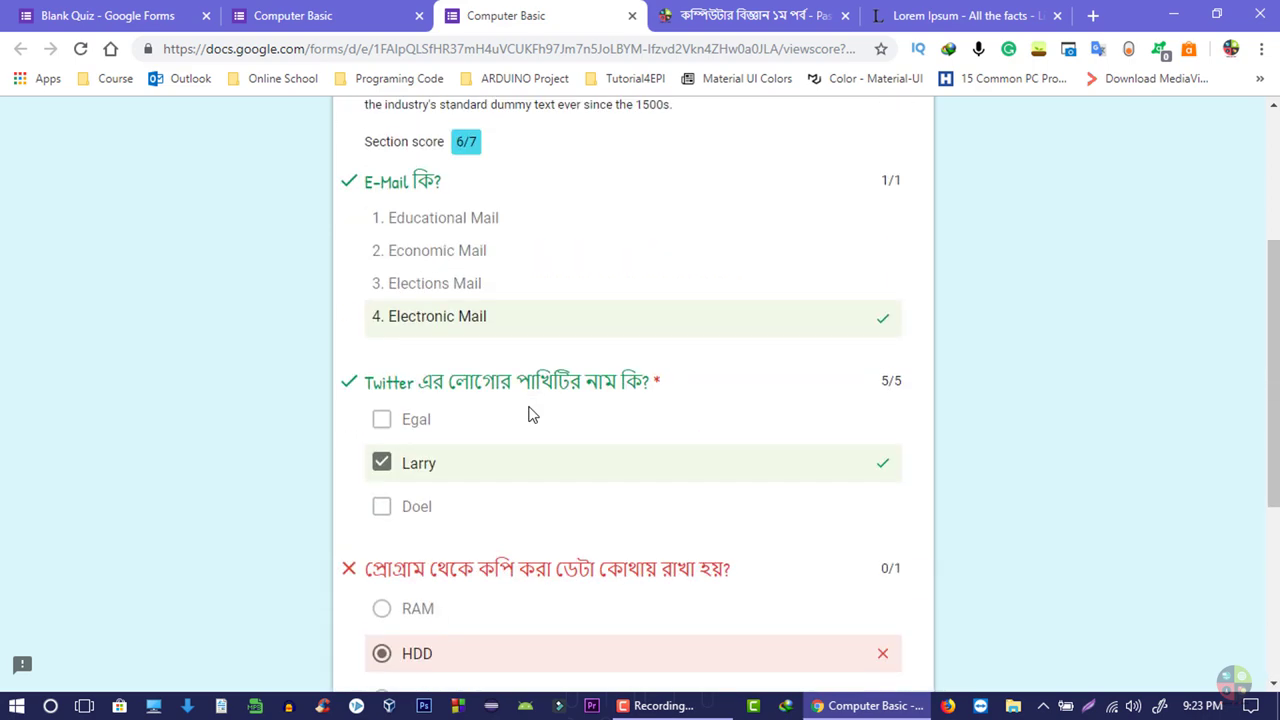
scroll(530, 415, "up", 3)
left_click(586, 383)
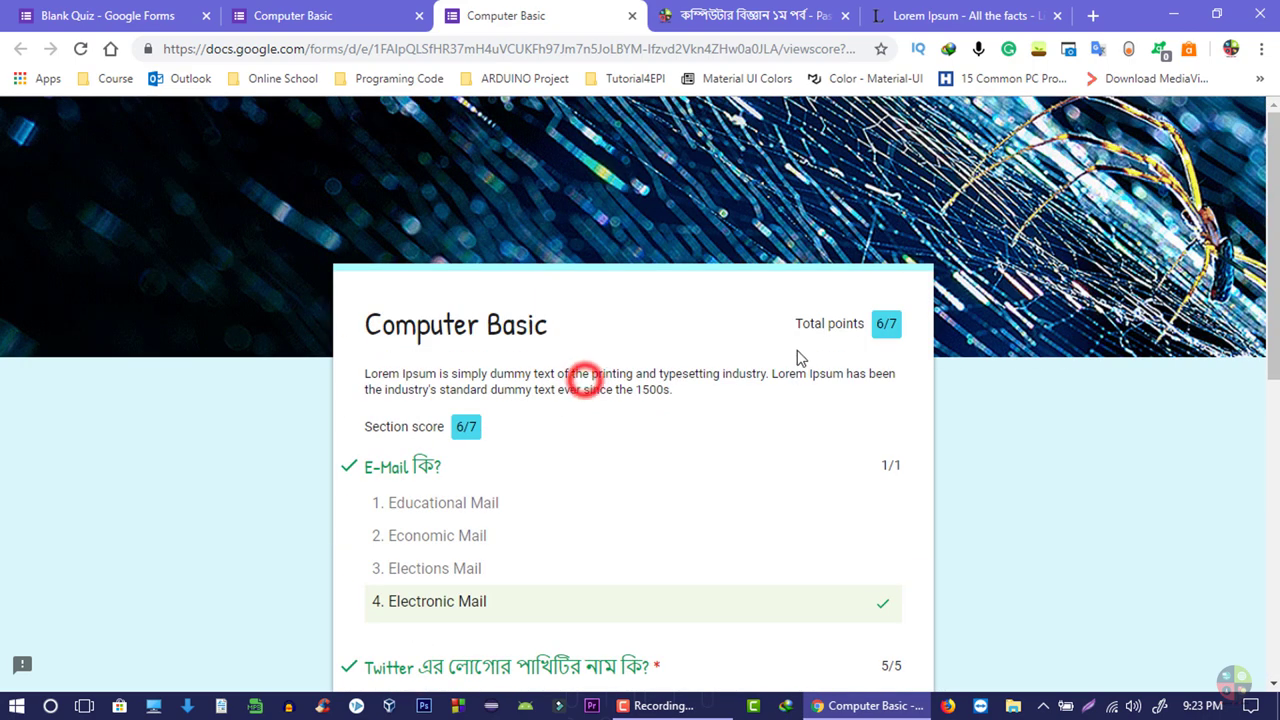
left_click(873, 327)
scroll(517, 311, "down", 2)
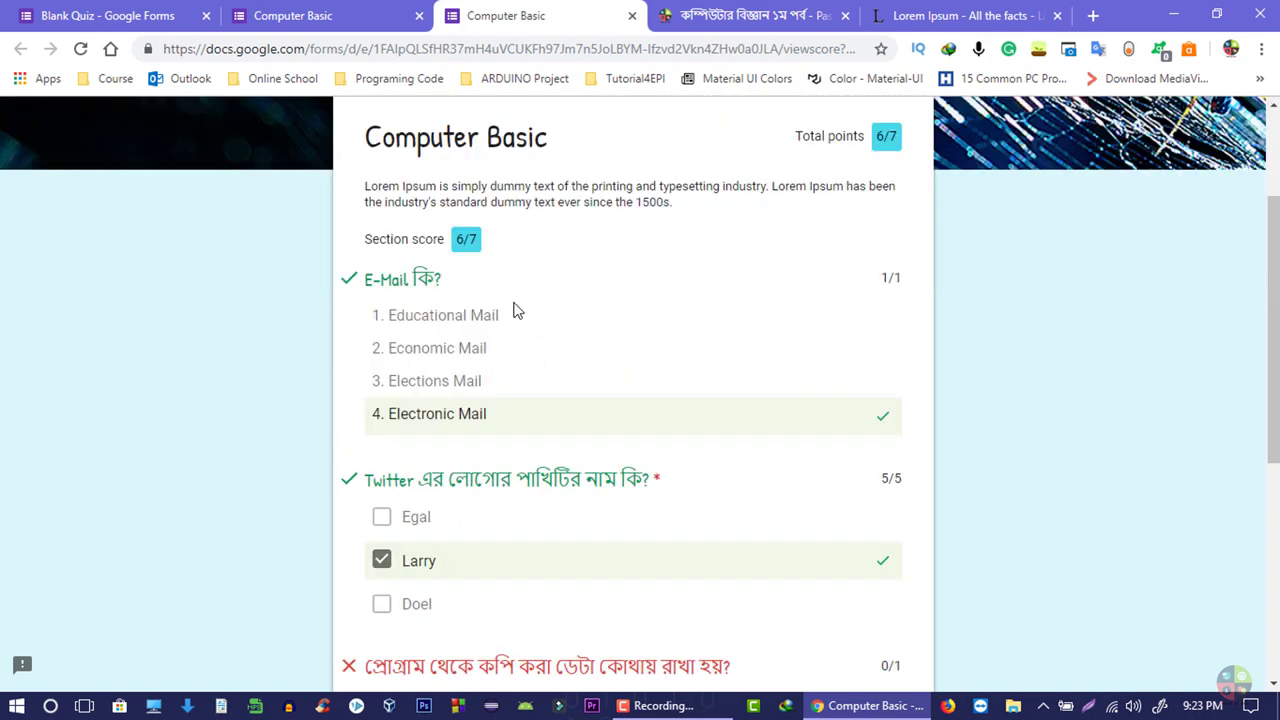
scroll(517, 311, "up", 2)
scroll(557, 381, "down", 7)
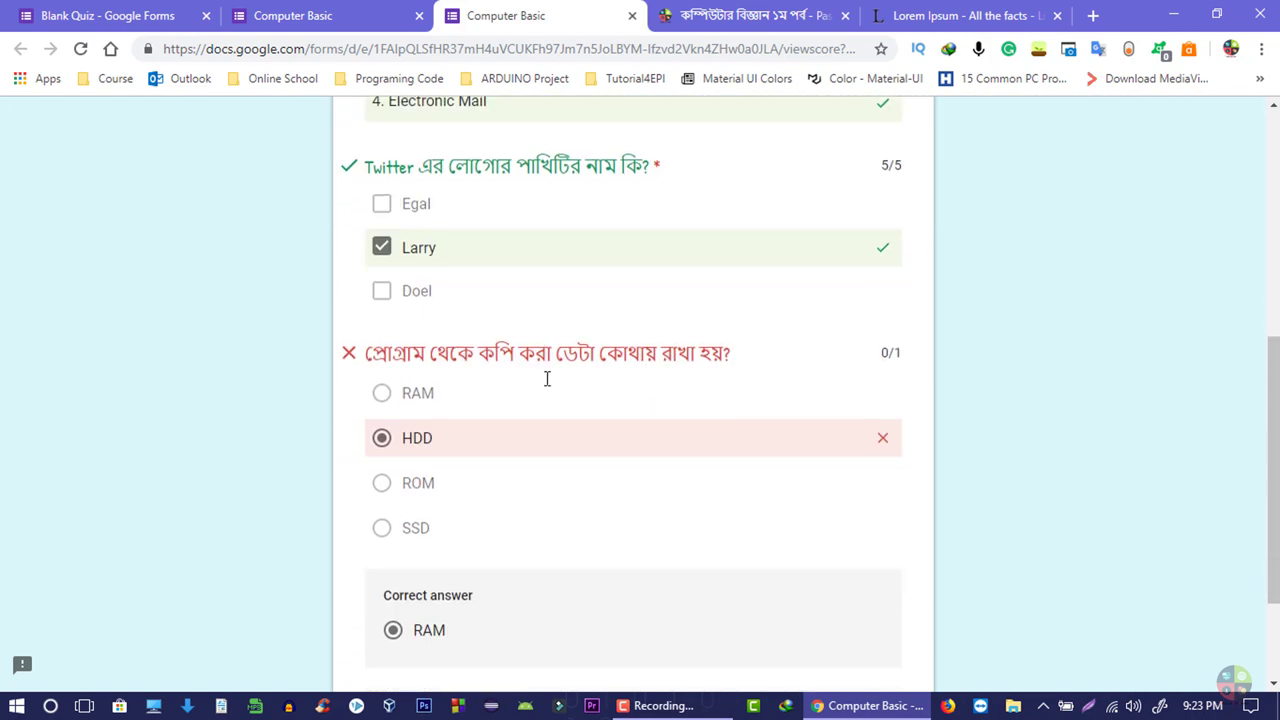
left_click(366, 12)
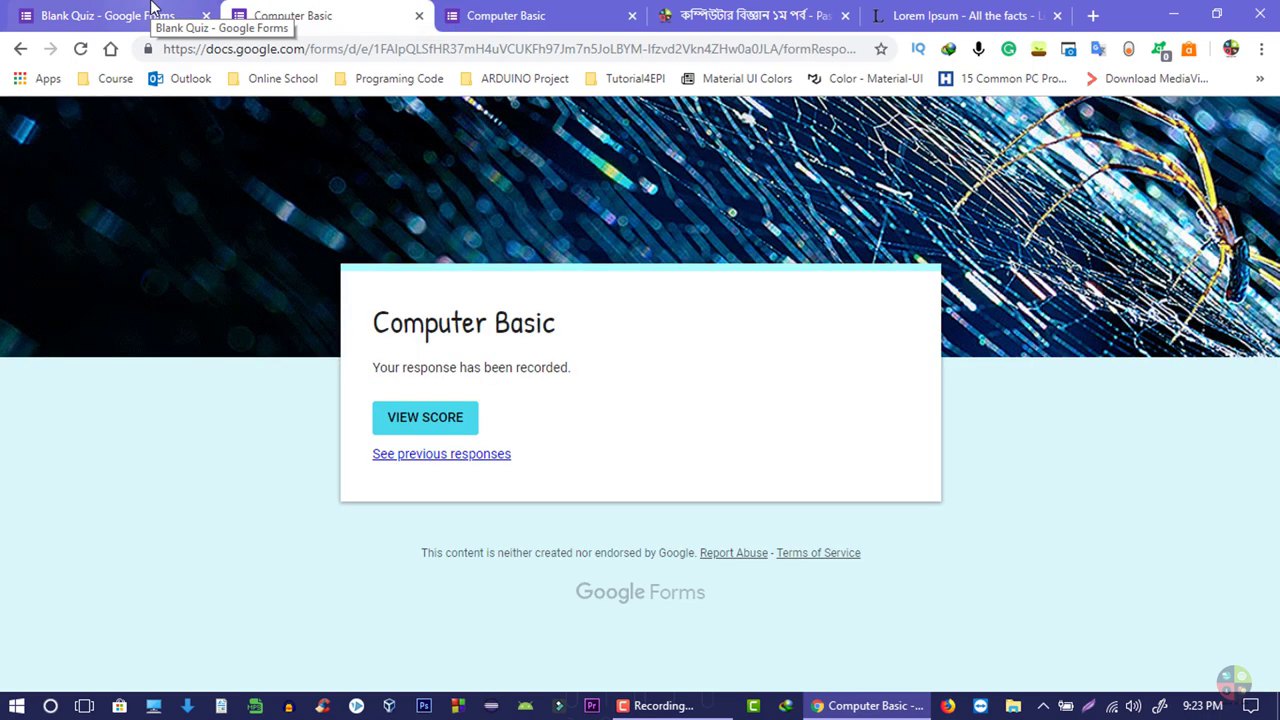
- Browse the Responses summary, then view the single response individually with its 6/7 score
left_click(152, 10)
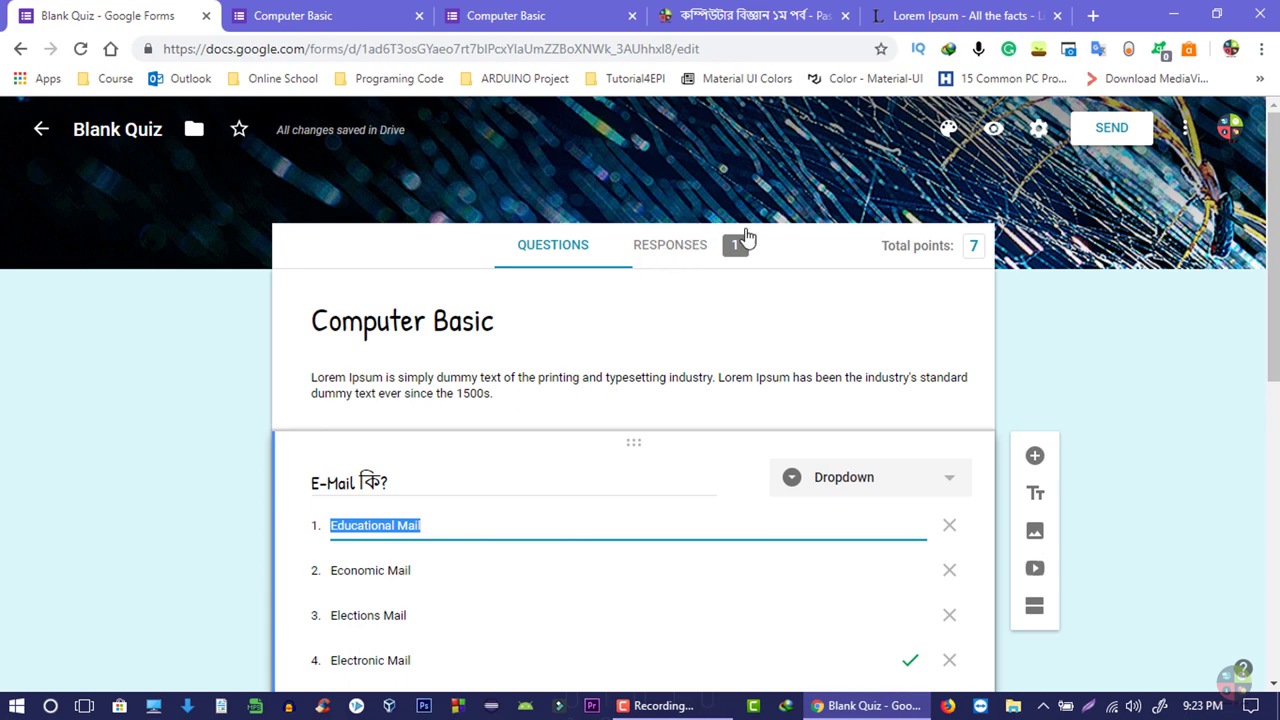
left_click(694, 247)
scroll(503, 331, "down", 15)
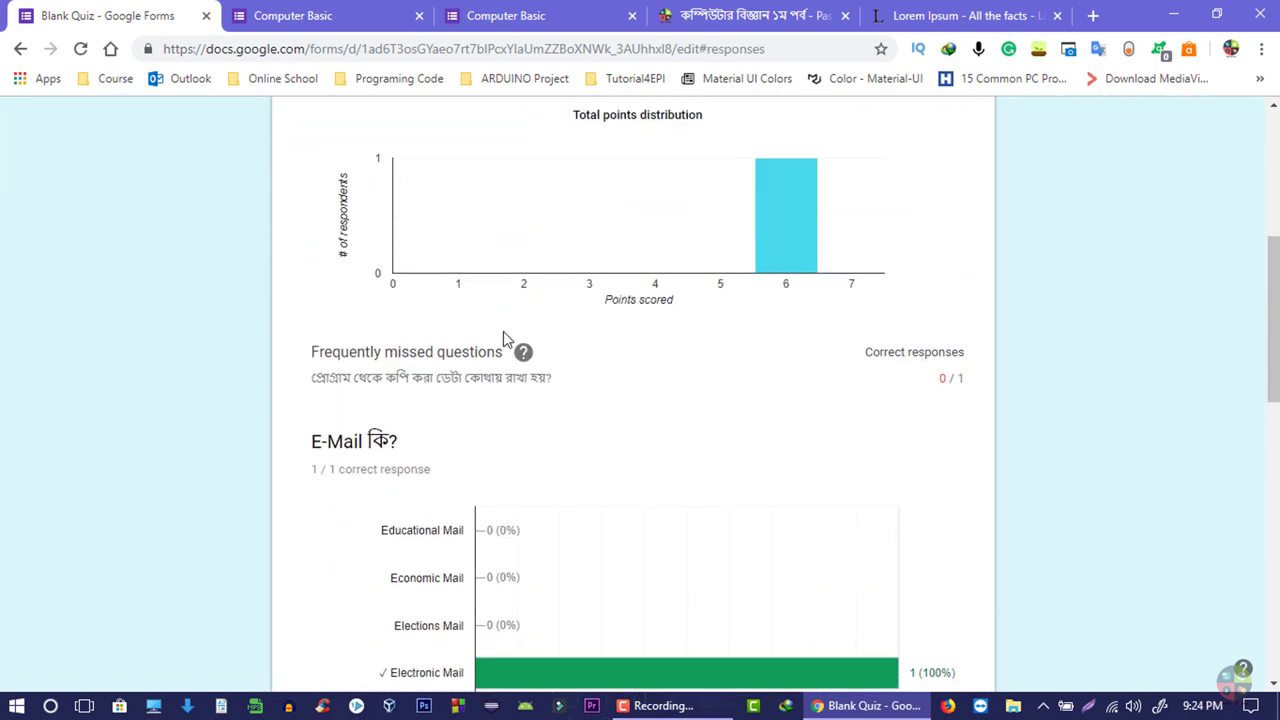
scroll(451, 417, "up", 15)
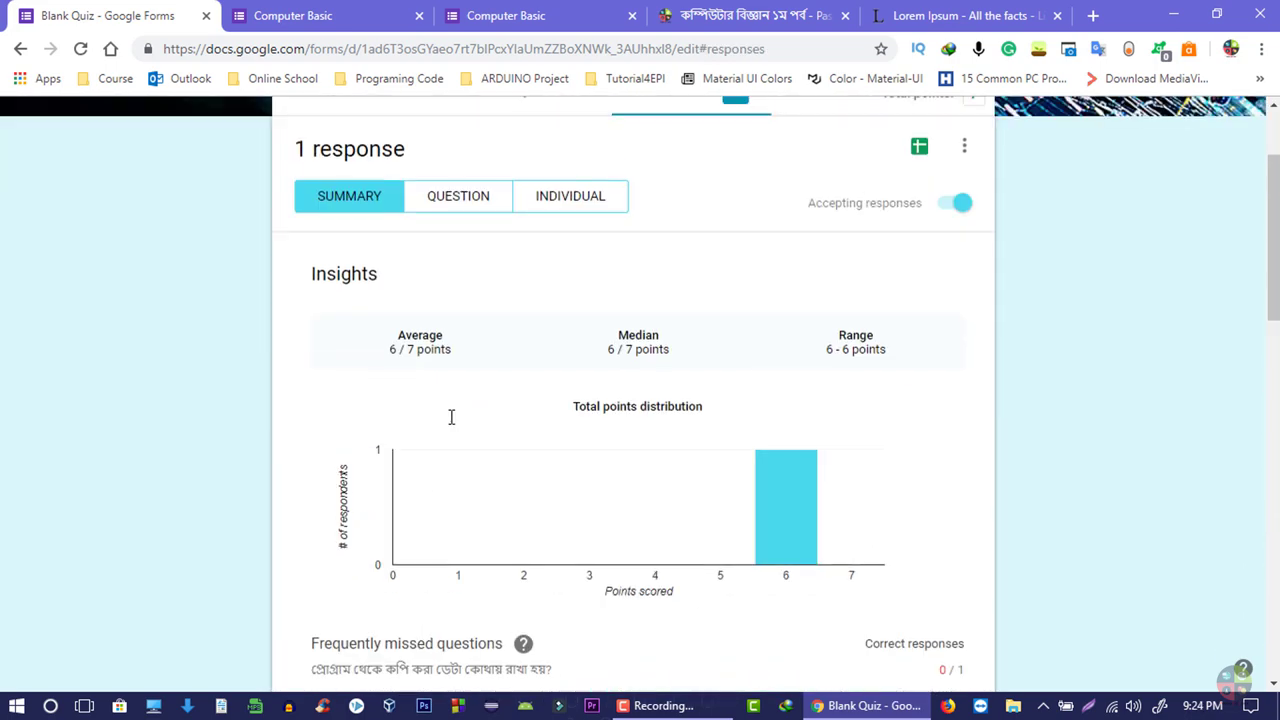
scroll(451, 417, "up", 3)
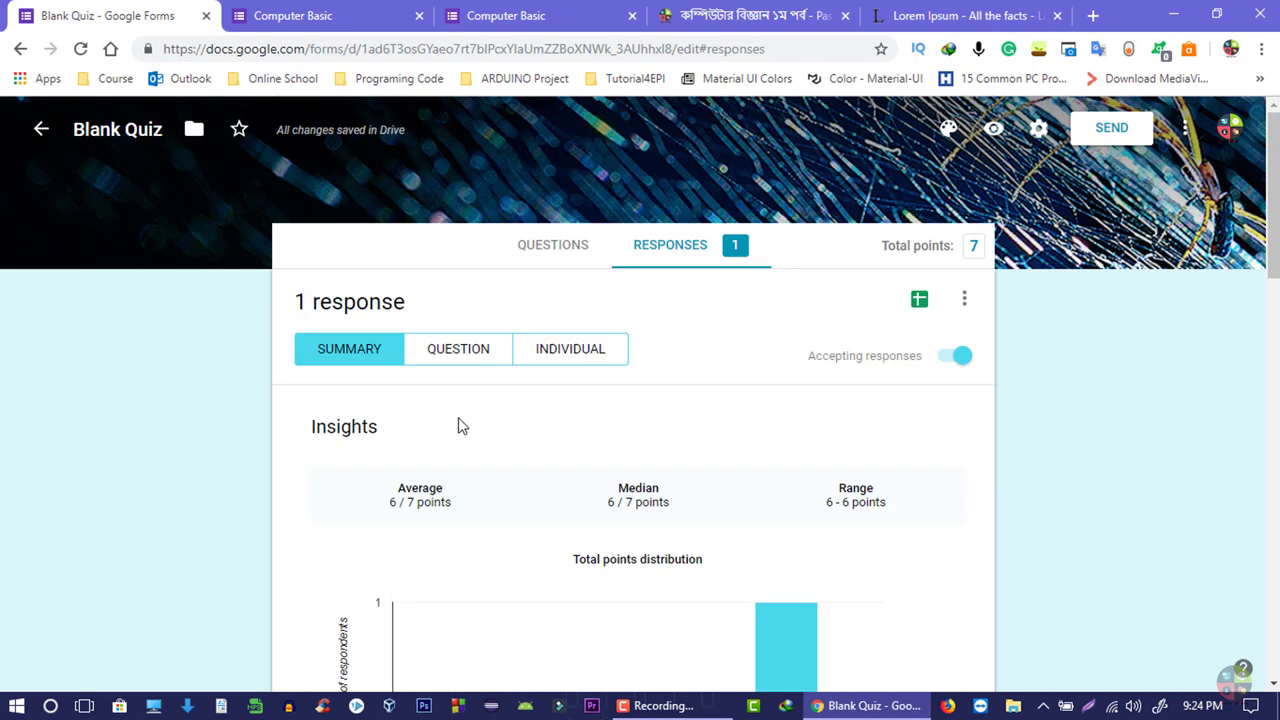
left_click(569, 349)
scroll(470, 425, "down", 3)
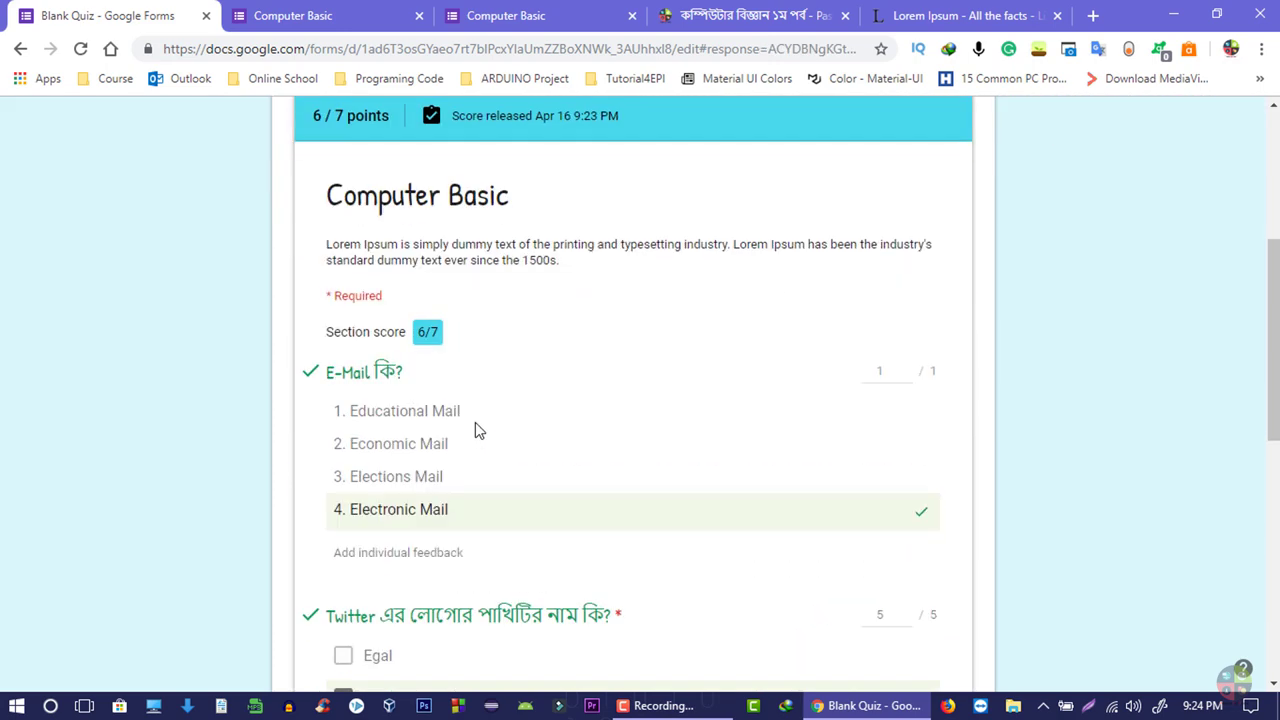
scroll(475, 430, "down", 4)
scroll(466, 466, "up", 8)
- Insert a new section after the E-Mail question and review the resulting sections
left_click(937, 292)
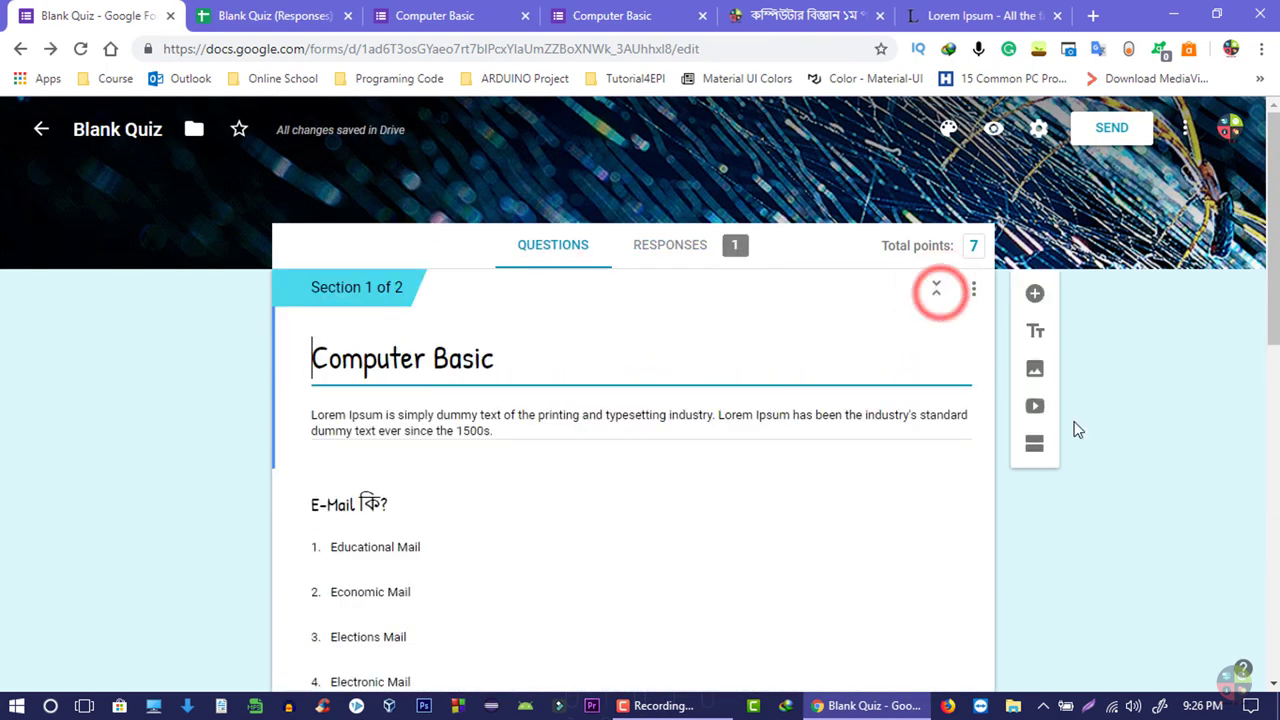
scroll(1077, 430, "down", 5)
left_click(576, 256)
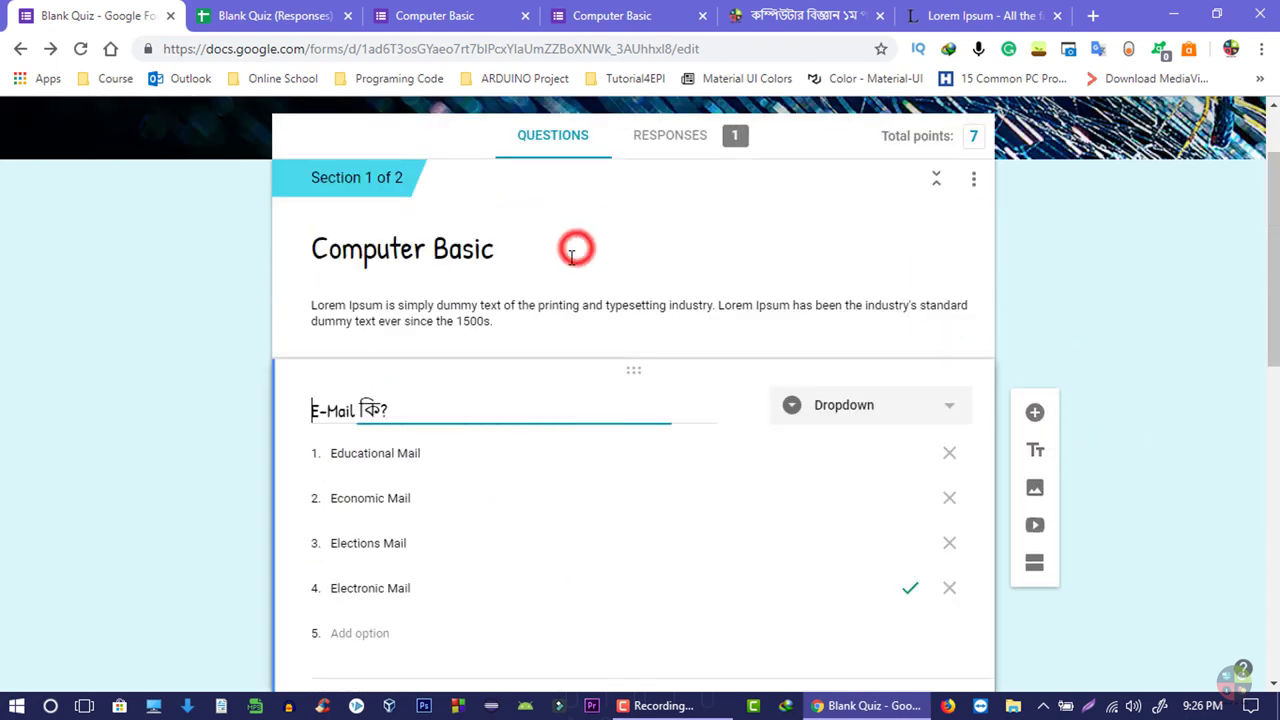
scroll(537, 420, "down", 3)
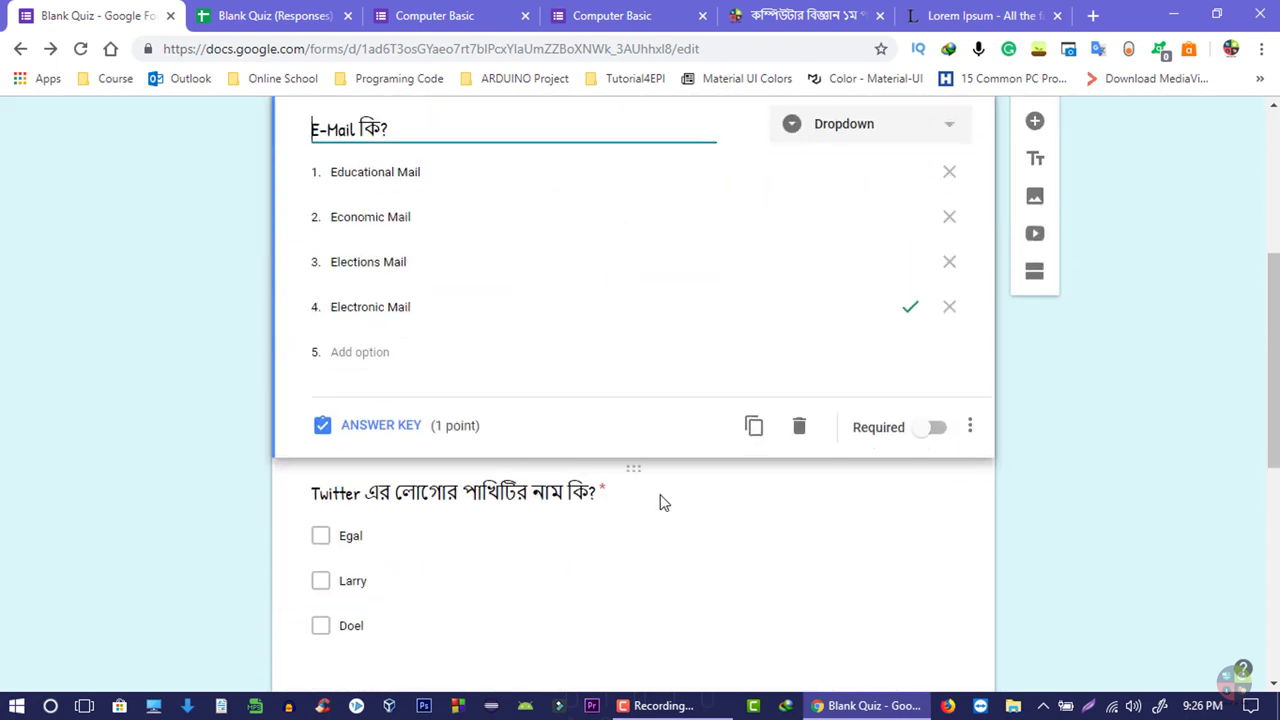
left_click(1039, 276)
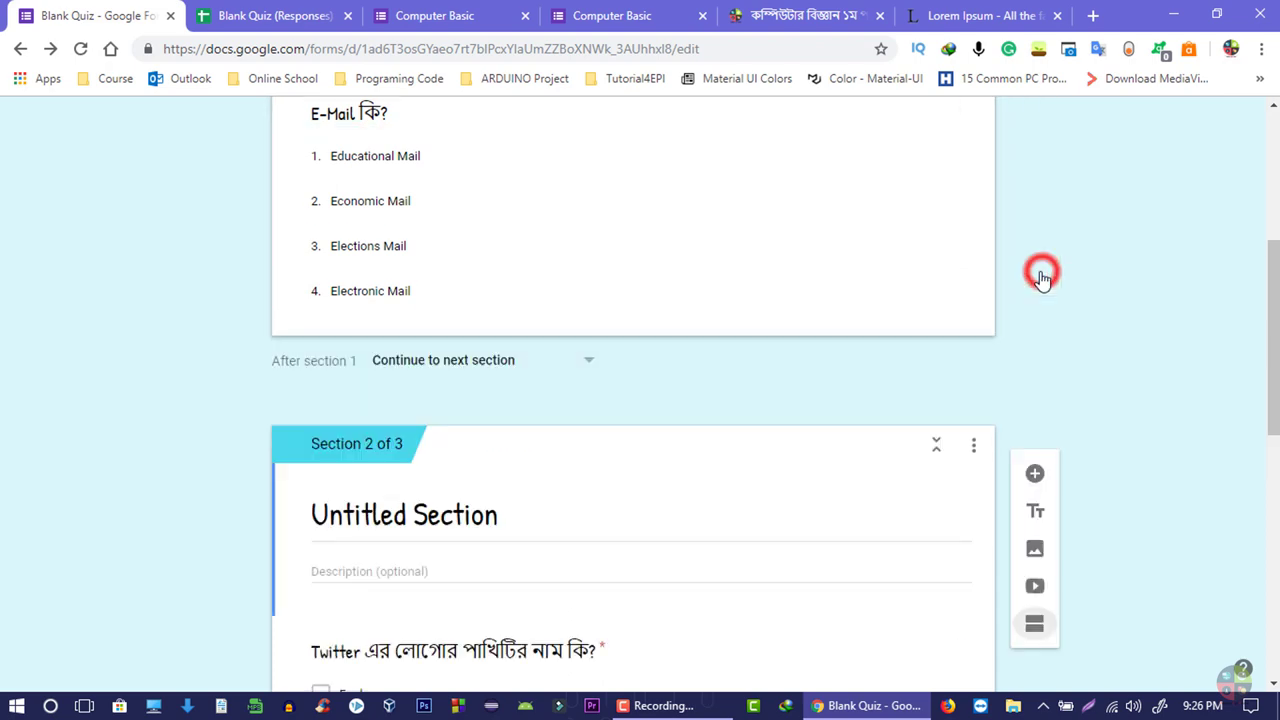
scroll(491, 451, "up", 5)
scroll(516, 410, "down", 2)
scroll(516, 410, "down", 10)
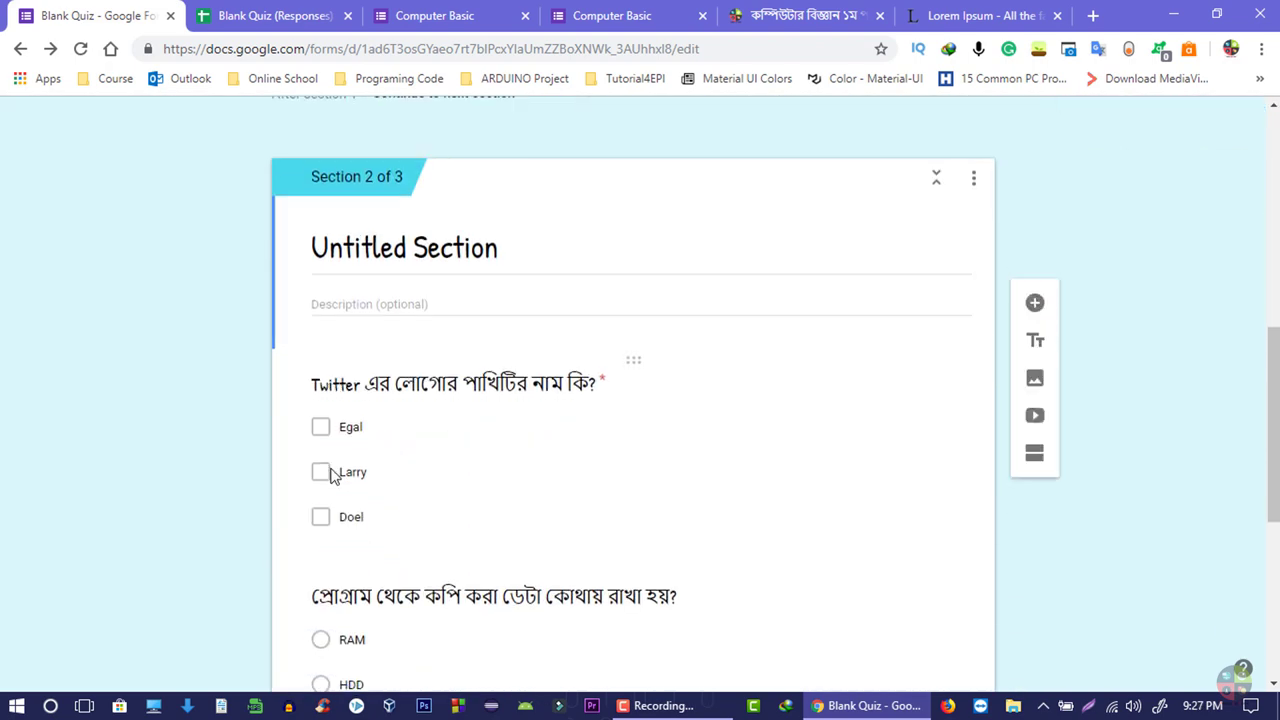
scroll(429, 429, "up", 4)
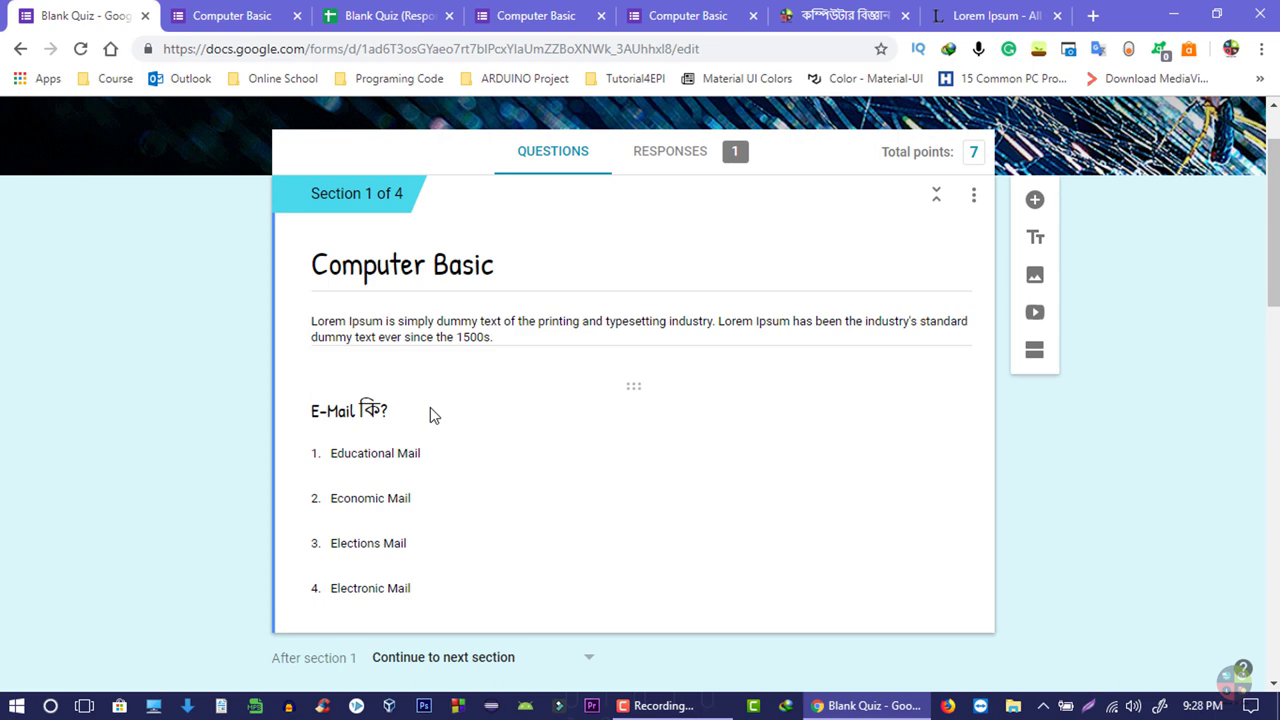
scroll(326, 466, "up", 1)
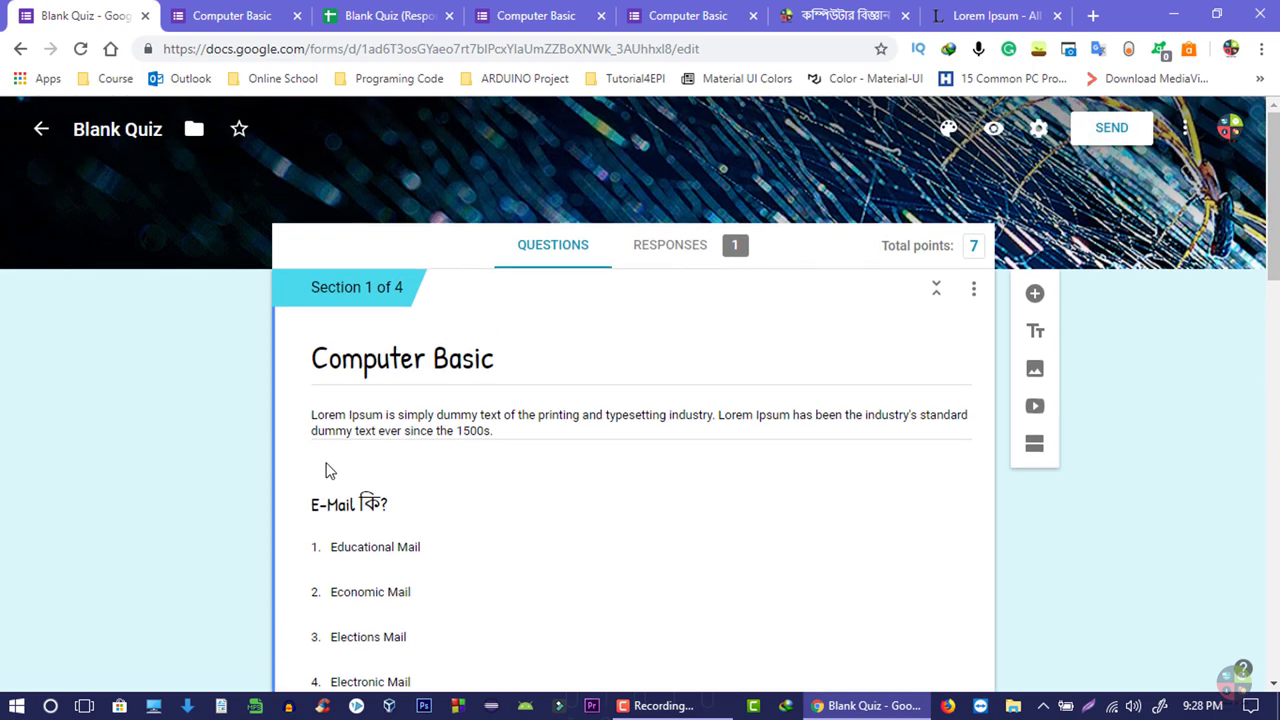
scroll(330, 476, "down", 2)
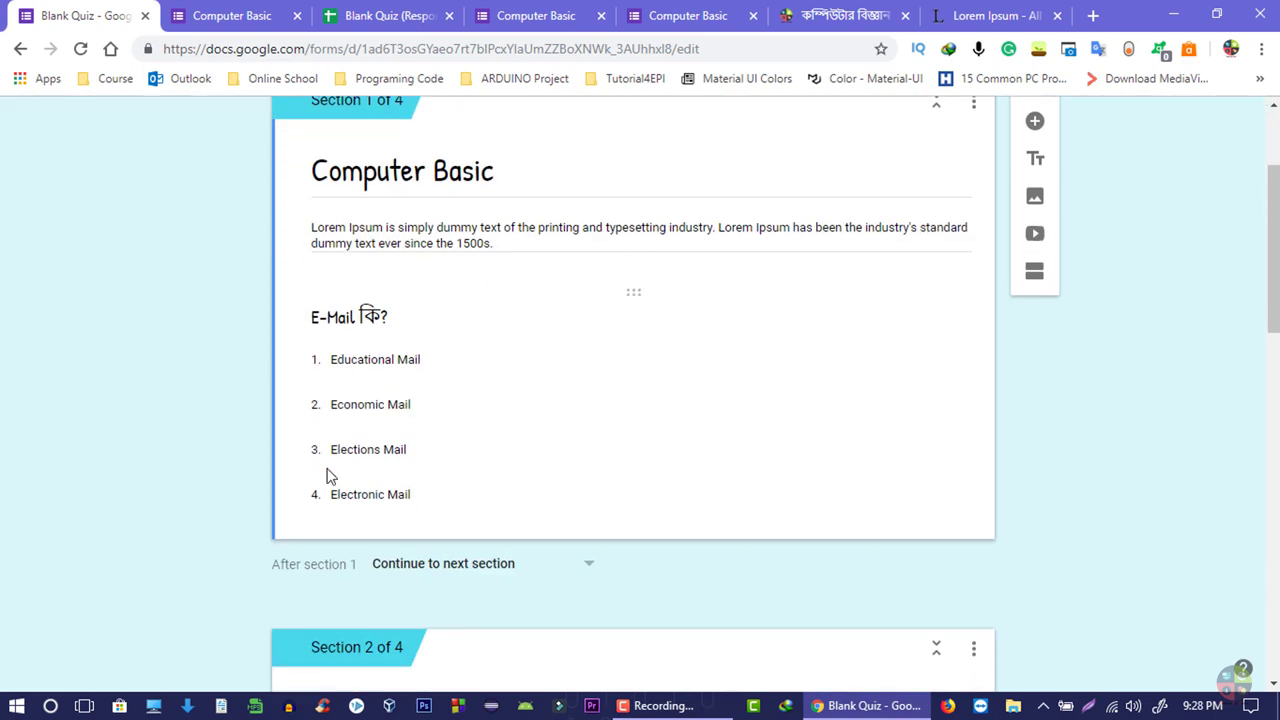
scroll(324, 470, "up", 2)
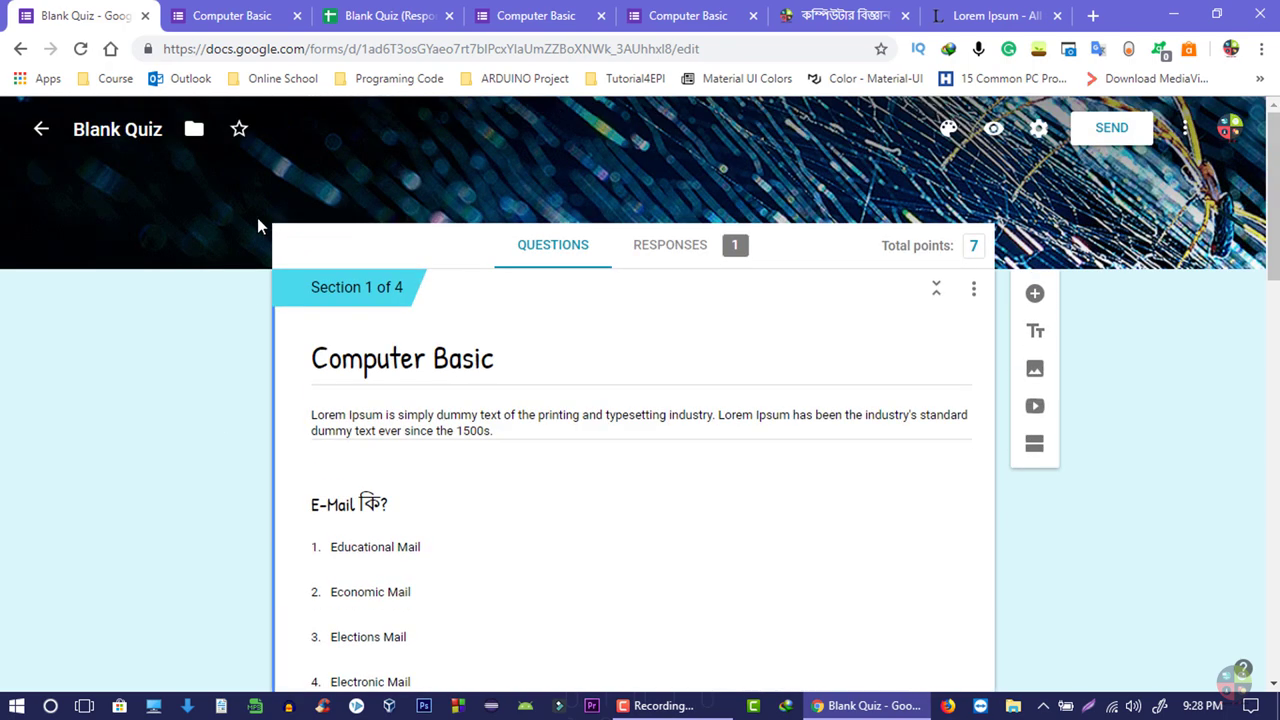
- Go back to Forms home and create a Blank form titled 'Untitled form'
left_click(40, 130)
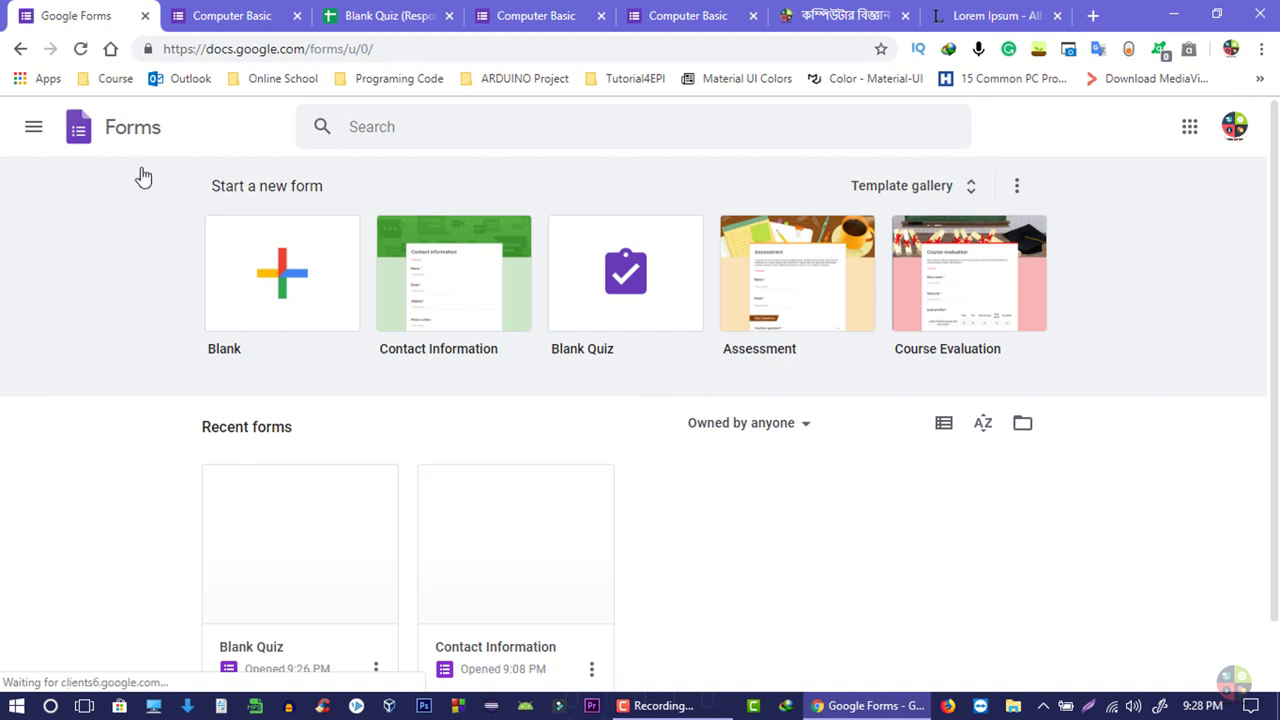
left_click(291, 282)
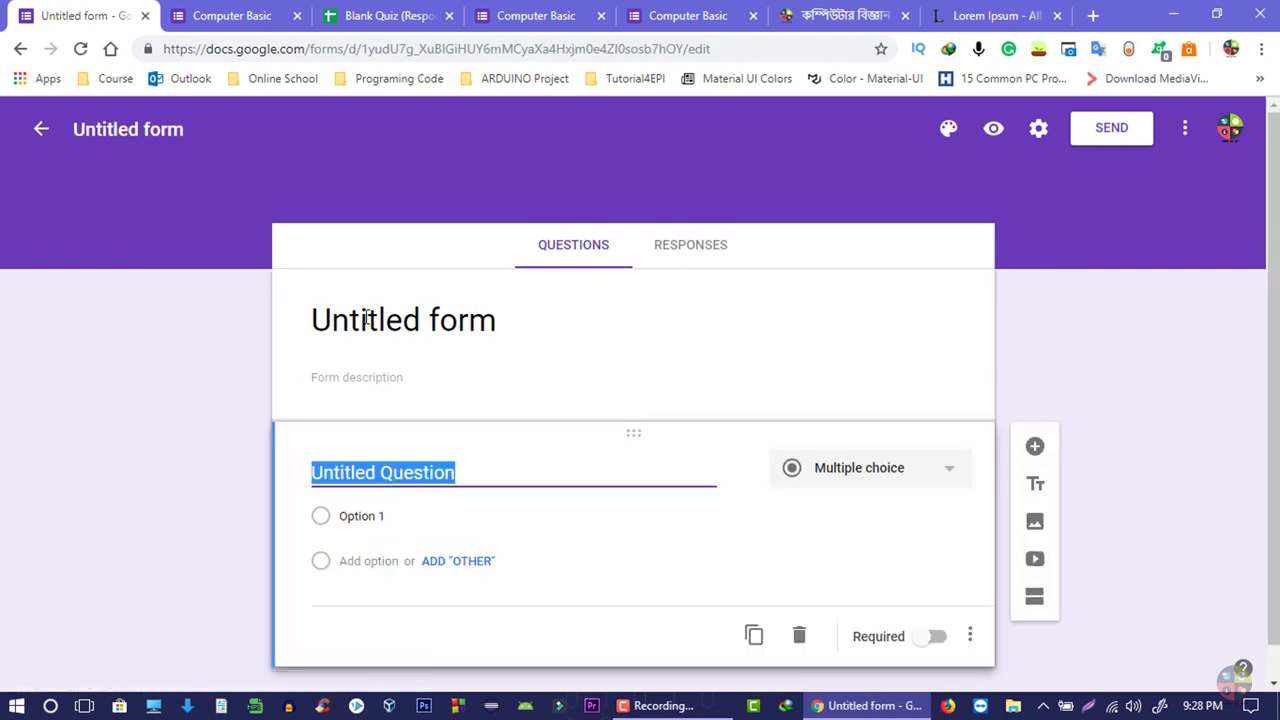
left_click(440, 322)
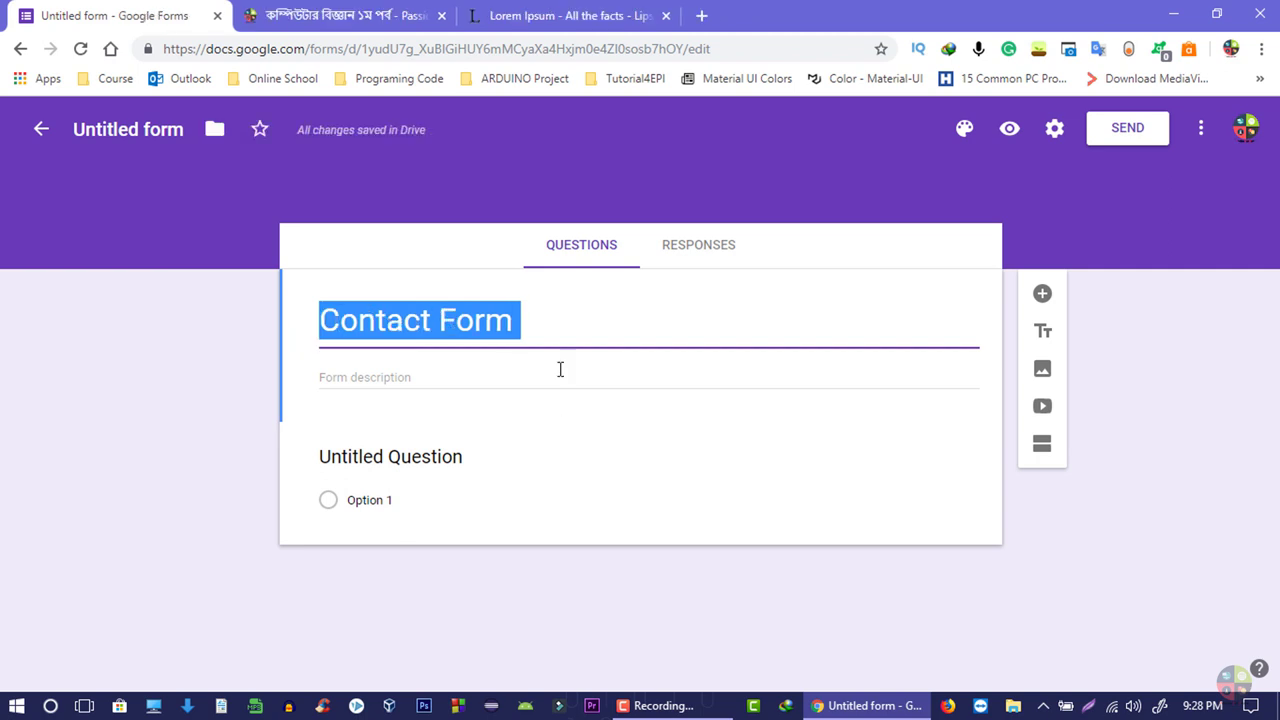
- Finish the Contact Form title and copy the first Lorem Ipsum paragraph from lipsum.com
left_click(557, 332)
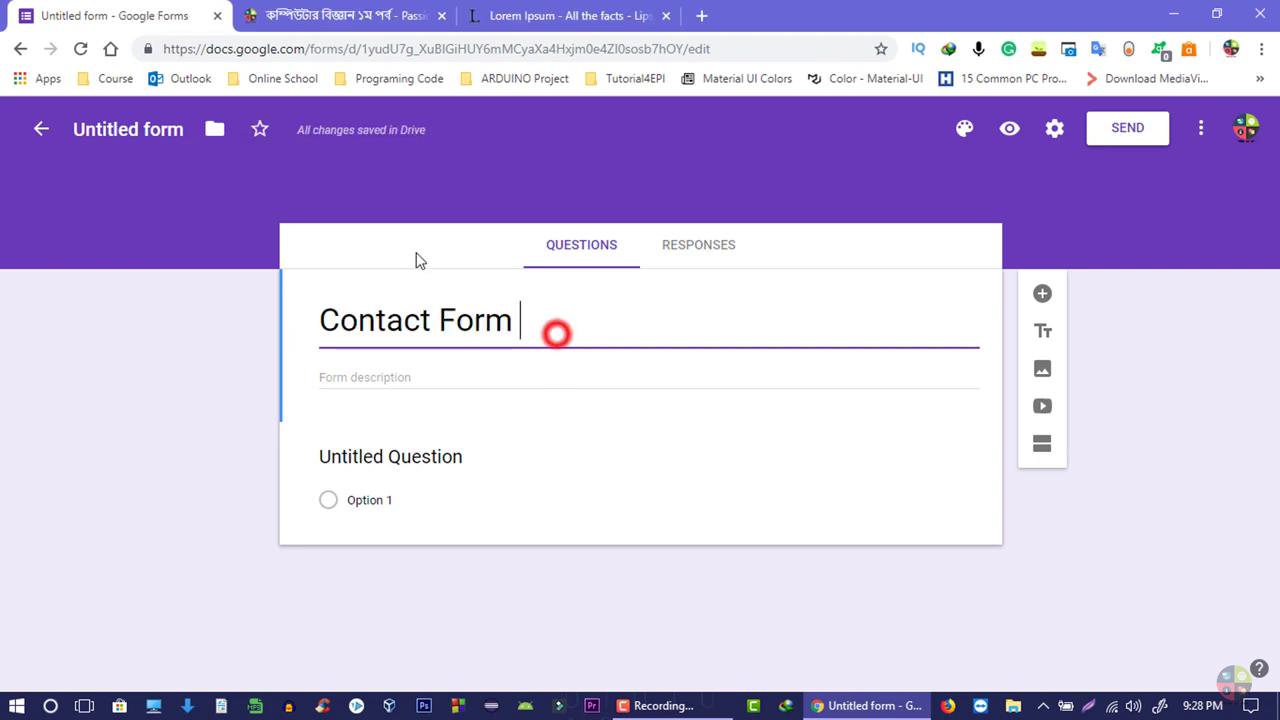
left_click(420, 386)
left_click_drag(560, 15, 380, 15)
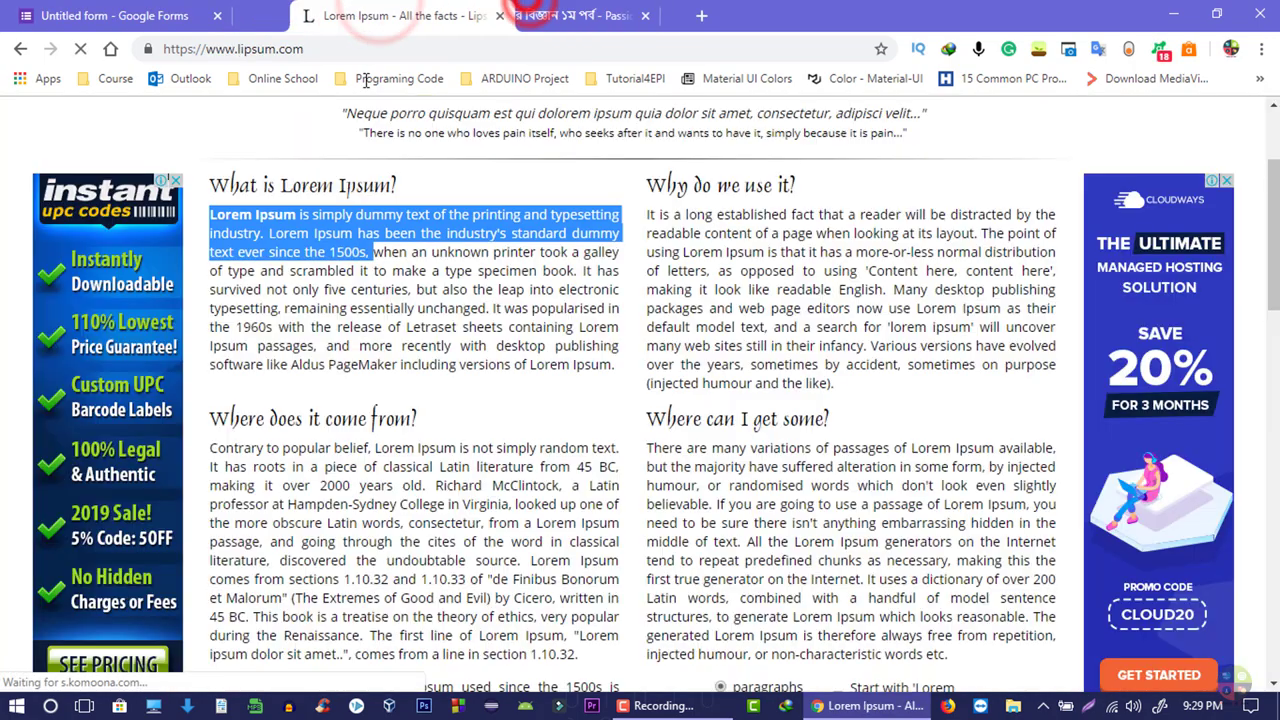
left_click(305, 291)
key("ctrl+a")
left_click(330, 225)
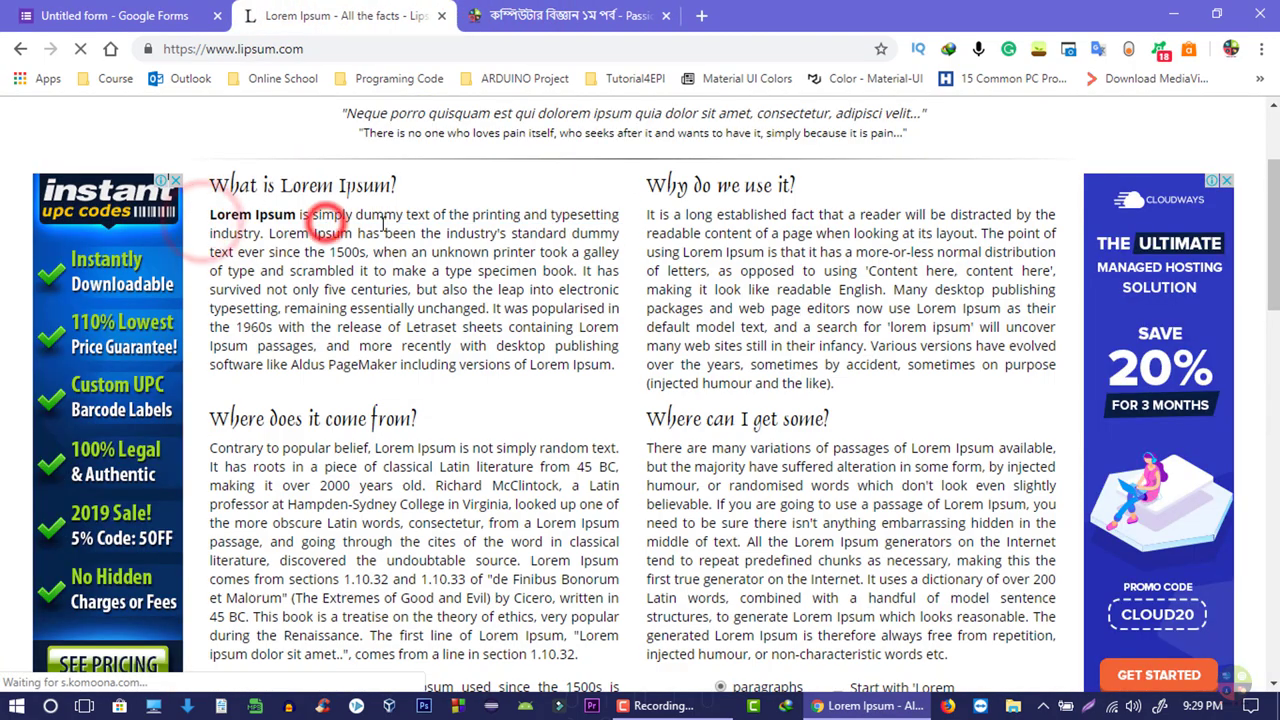
left_click_drag(608, 365, 216, 222)
key("ctrl+c")
- Paste the Lorem Ipsum paragraph into the form description and open the preview
left_click(110, 15)
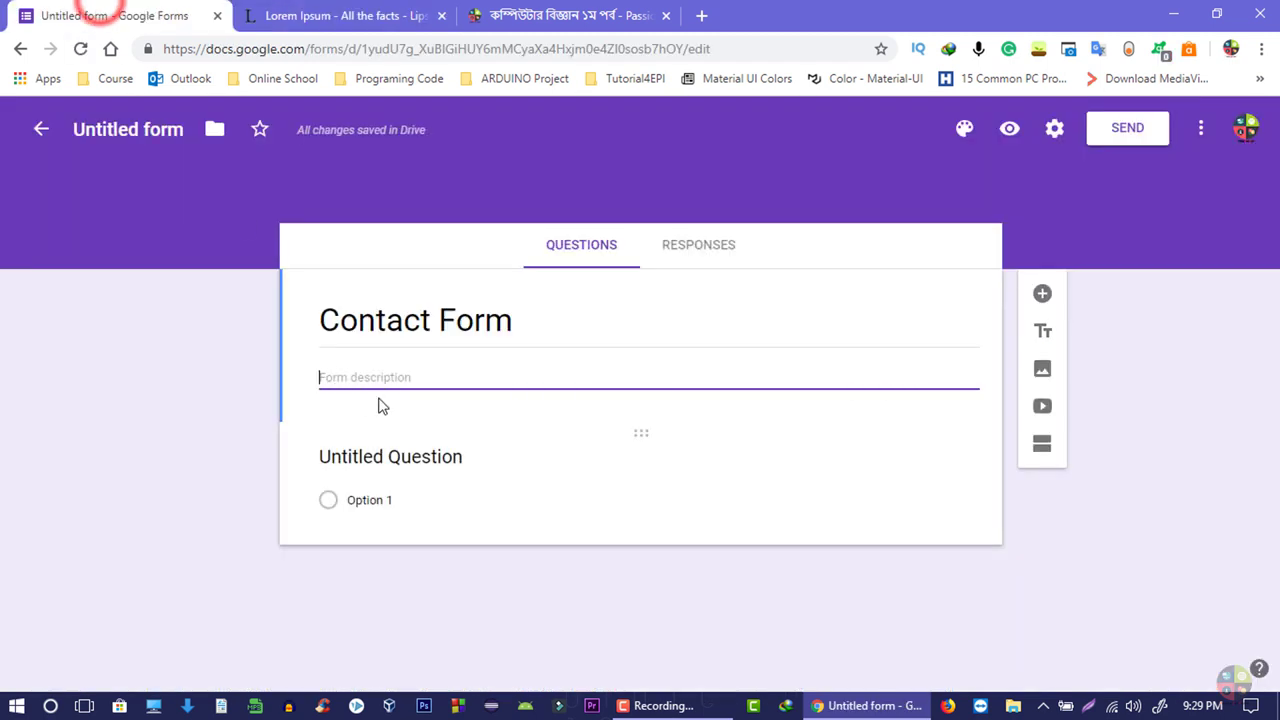
left_click(380, 390)
key("ctrl+v")
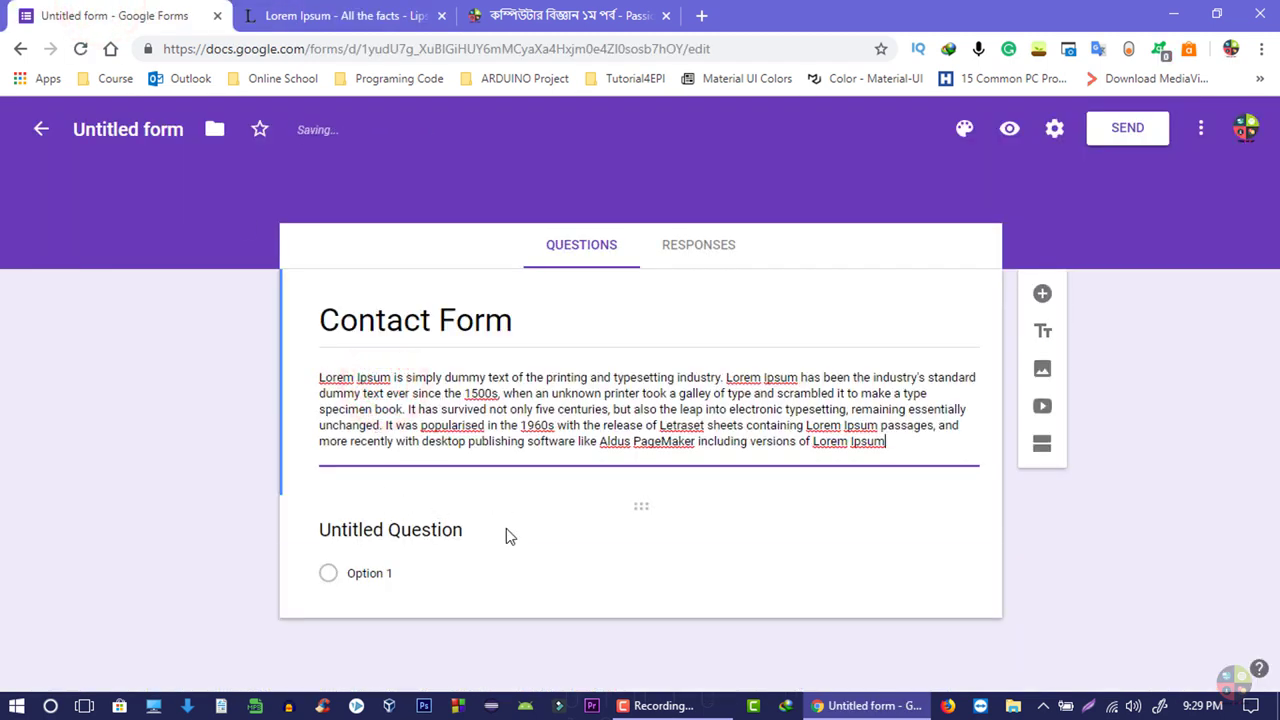
left_click(1009, 130)
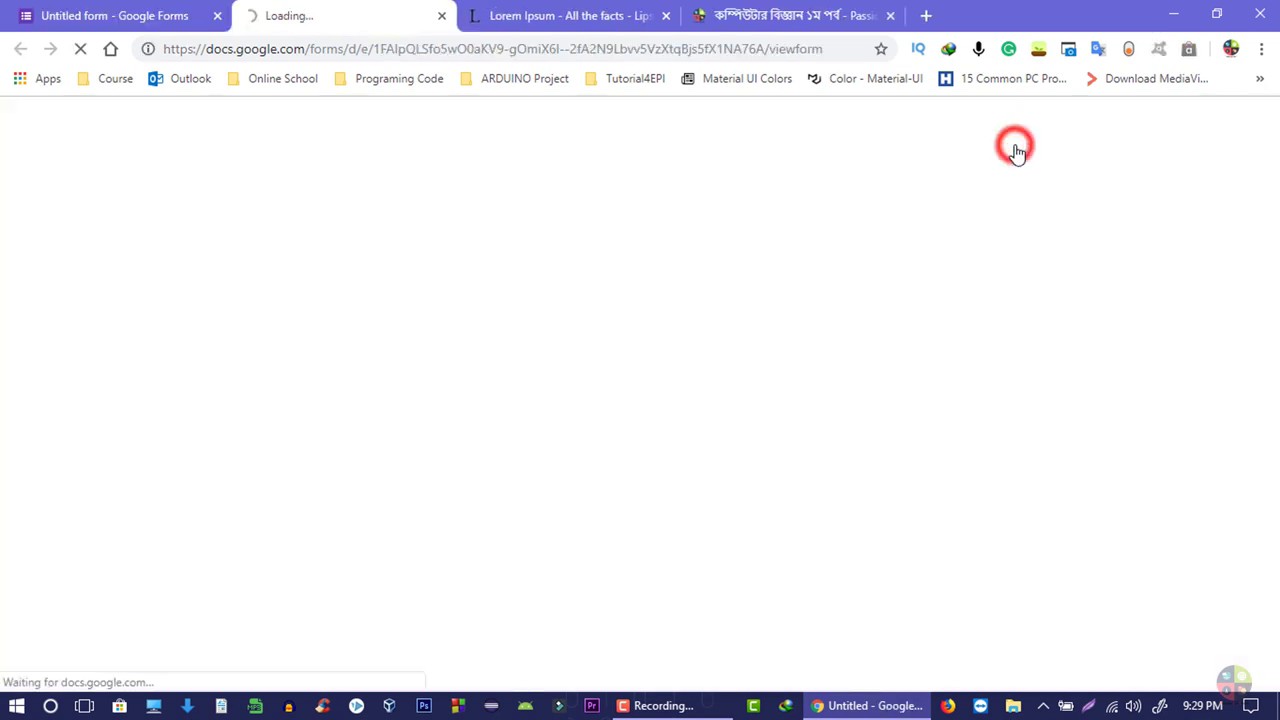
- Back in the editor, set the theme colour to orange and the page background to grey
left_click(115, 15)
left_click(964, 128)
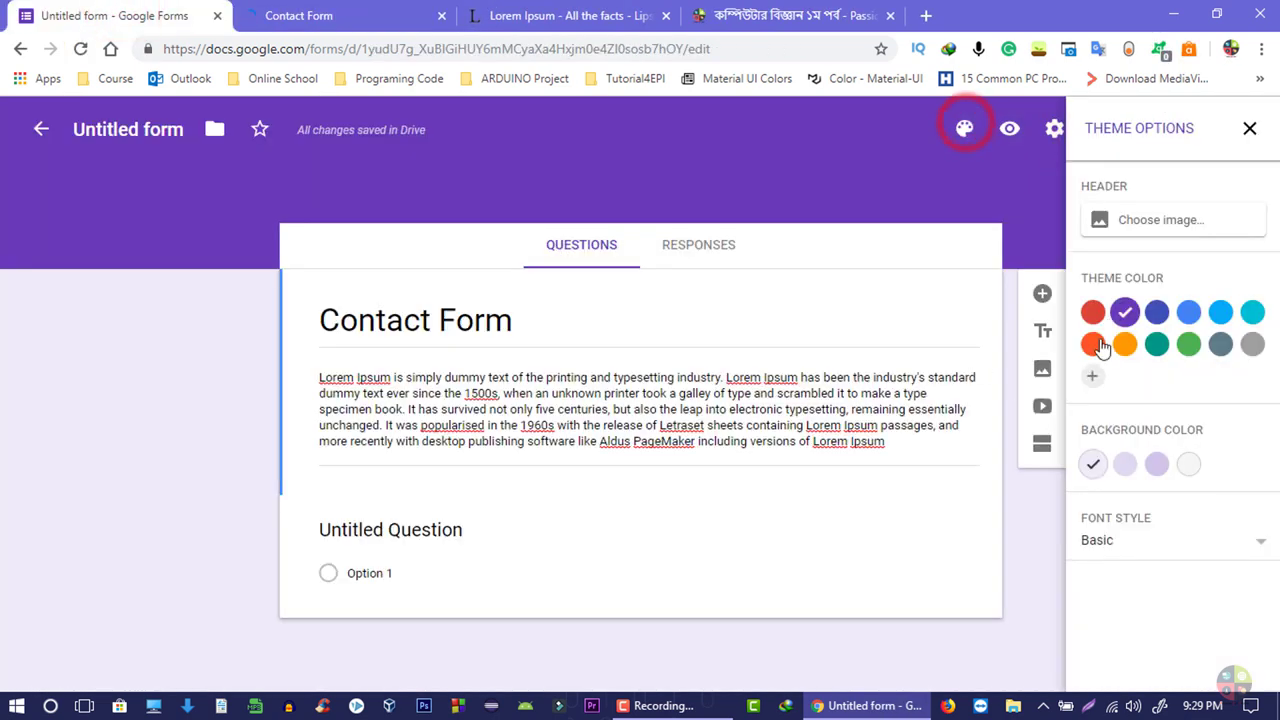
left_click(1093, 343)
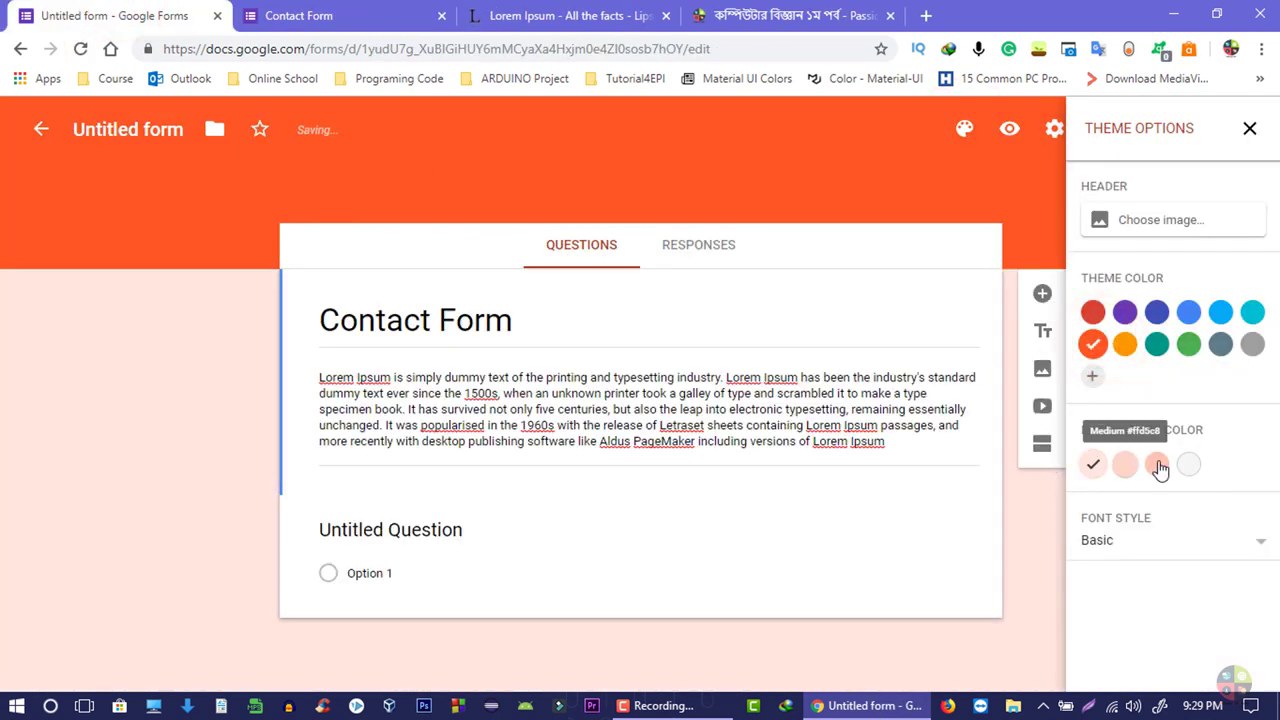
left_click(1188, 464)
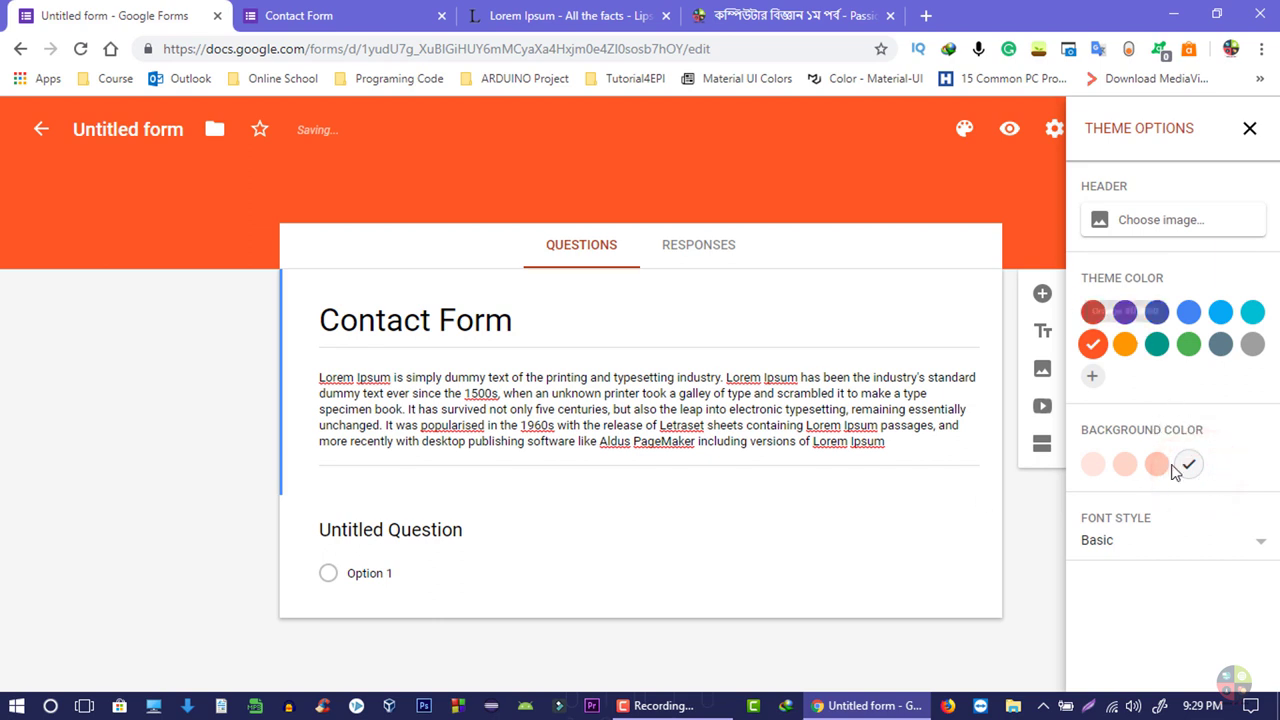
left_click(1247, 133)
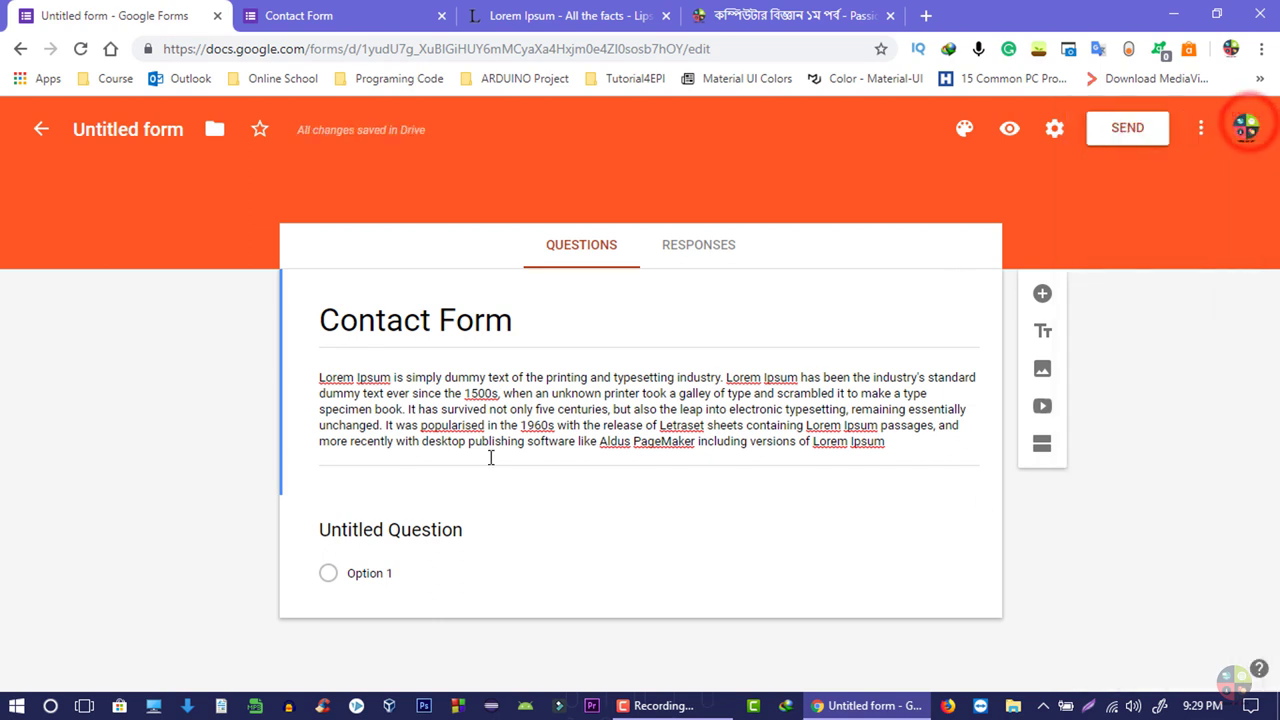
left_click(395, 530)
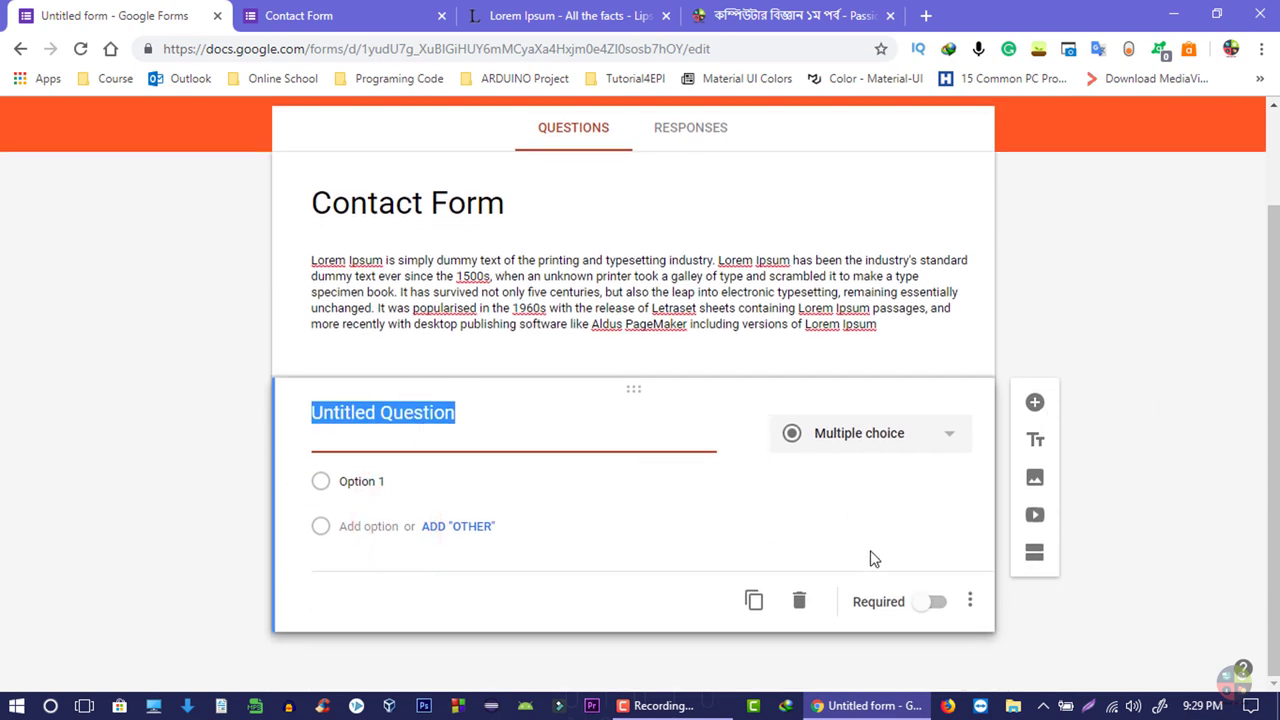
- Replace the untitled question with a new Short answer question below the description
left_click(800, 601)
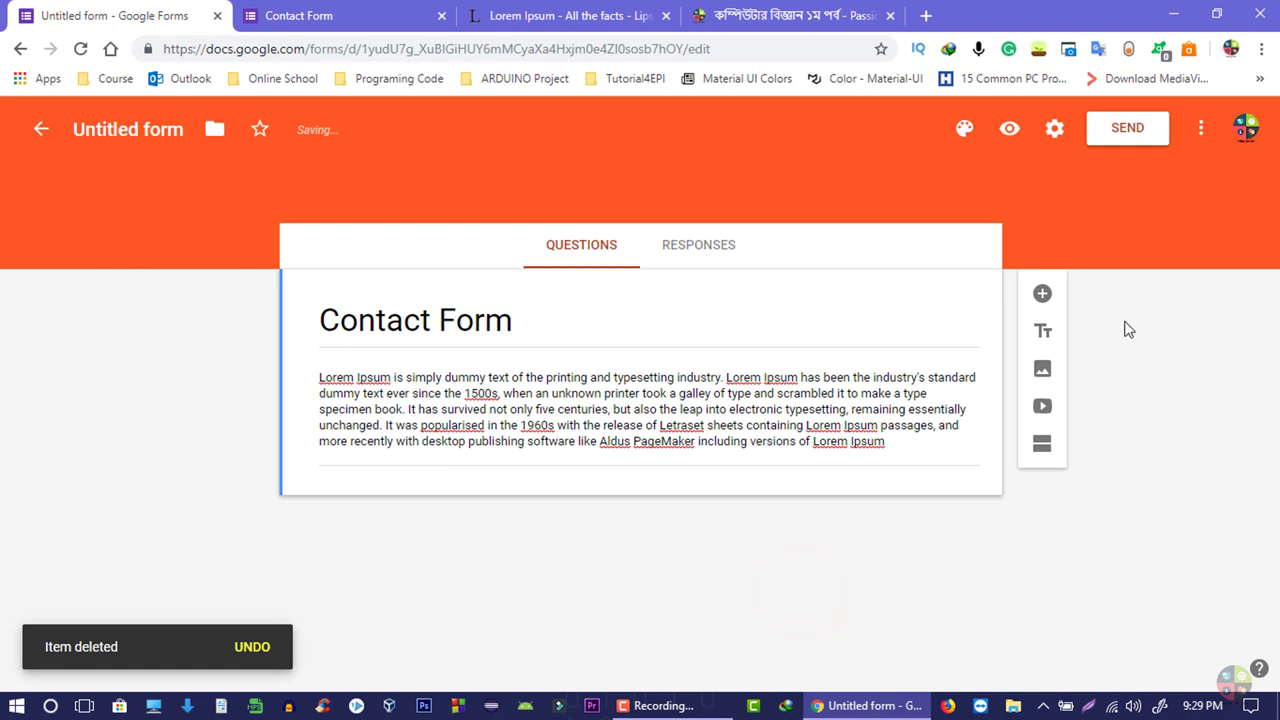
left_click(1042, 296)
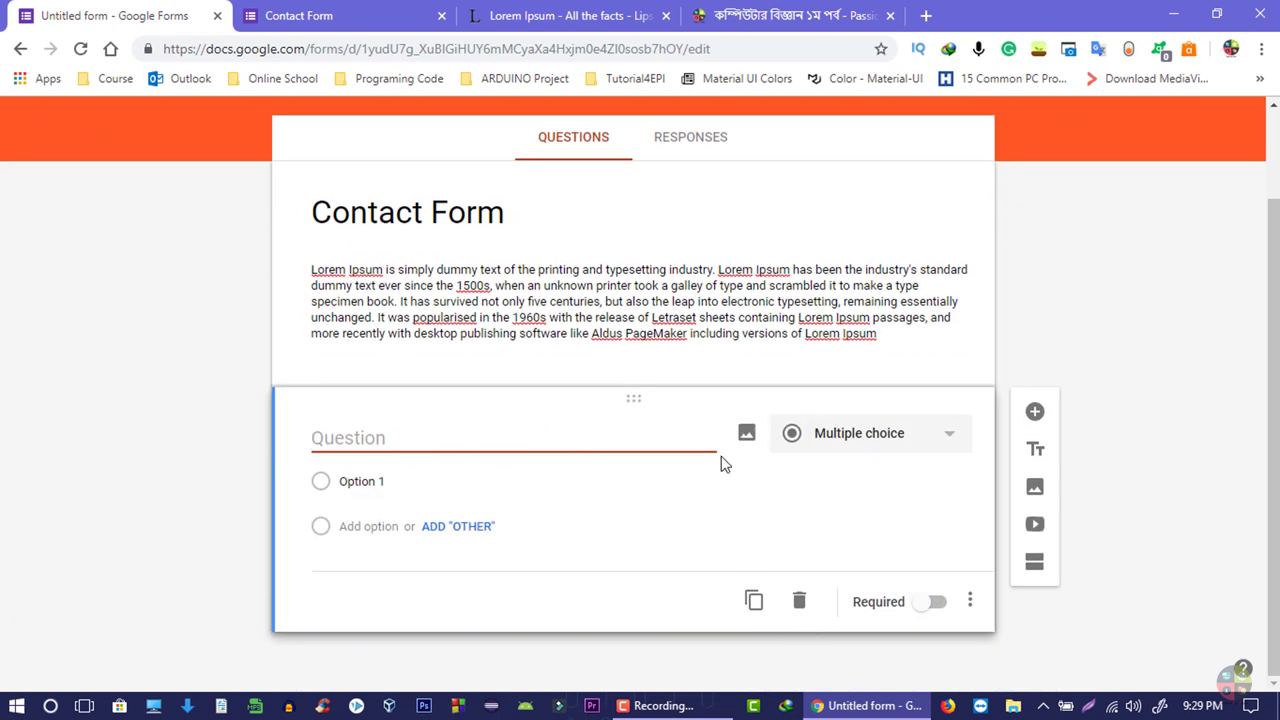
left_click(365, 481)
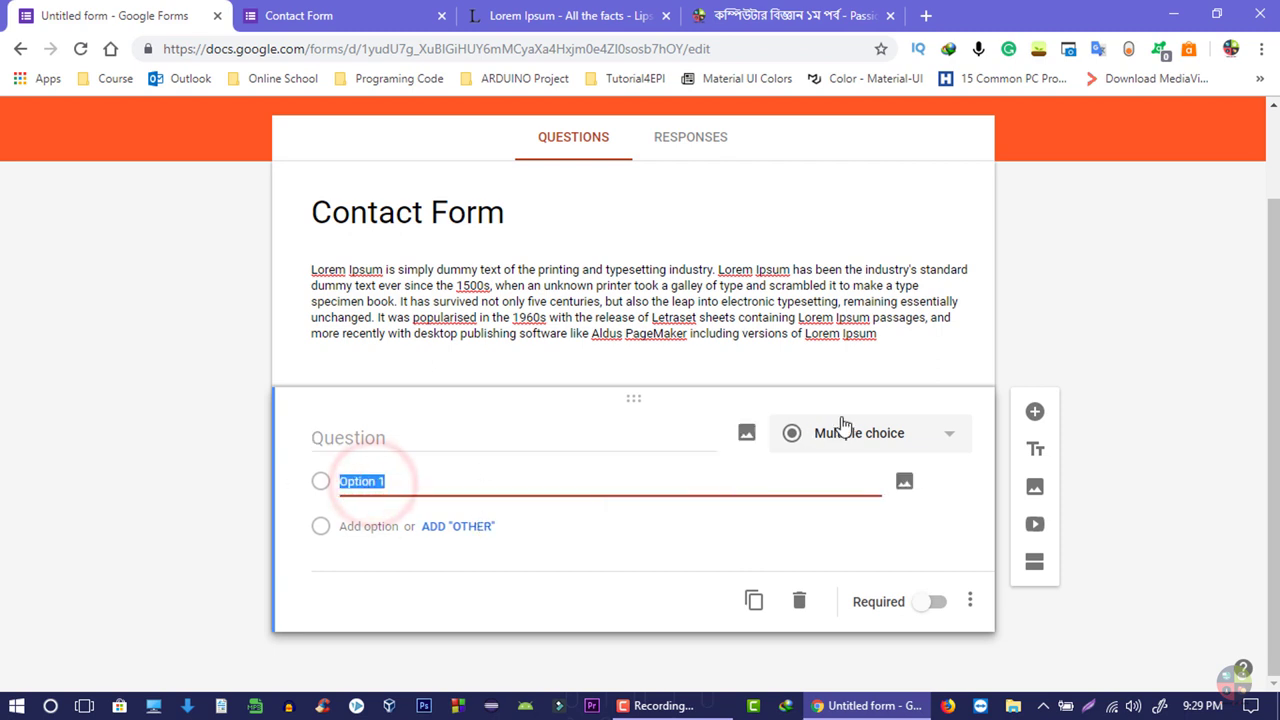
left_click(843, 447)
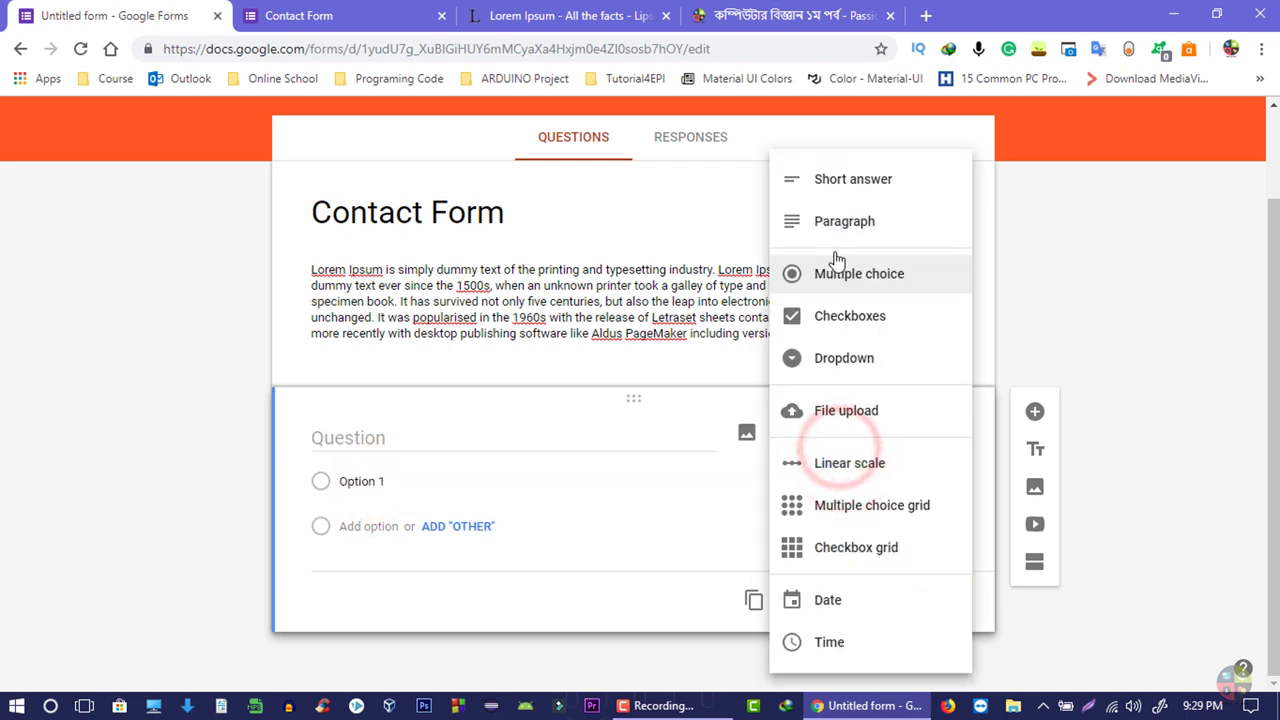
left_click(837, 186)
left_click(358, 522)
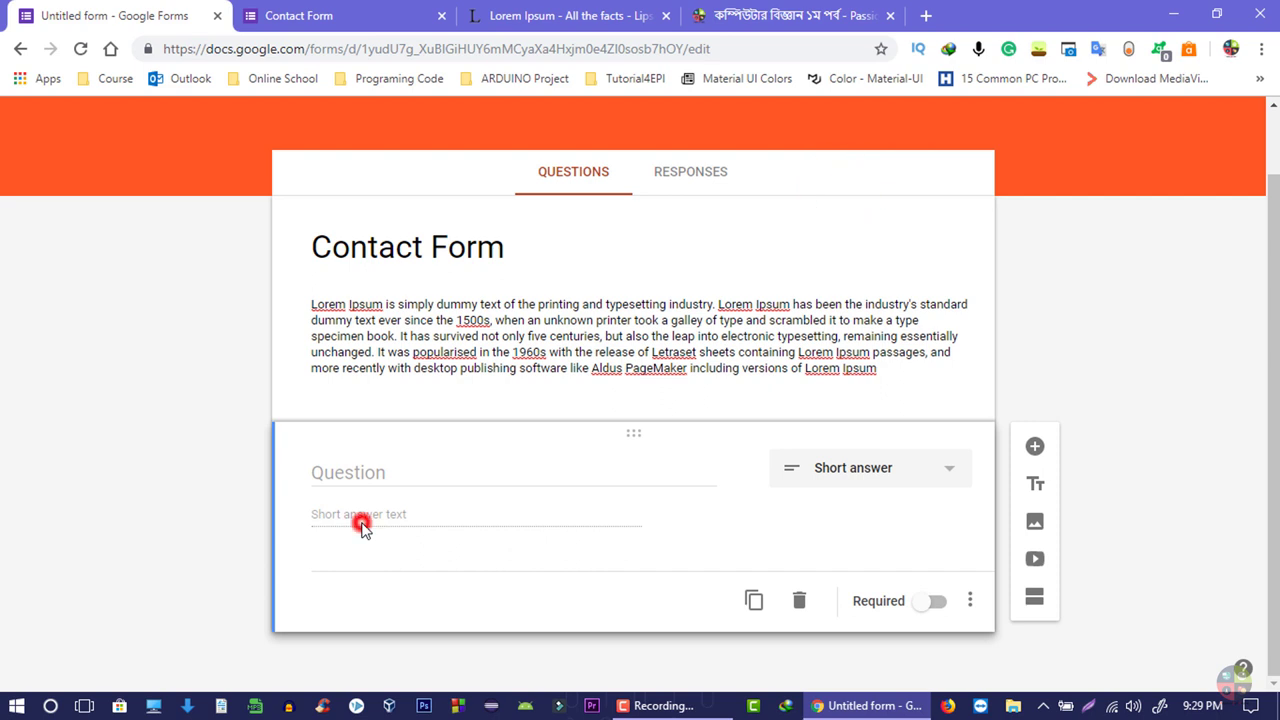
left_click(360, 473)
- Try the Paragraph type on the blank question, then switch it back to Short answer
left_click(372, 519)
left_click(848, 462)
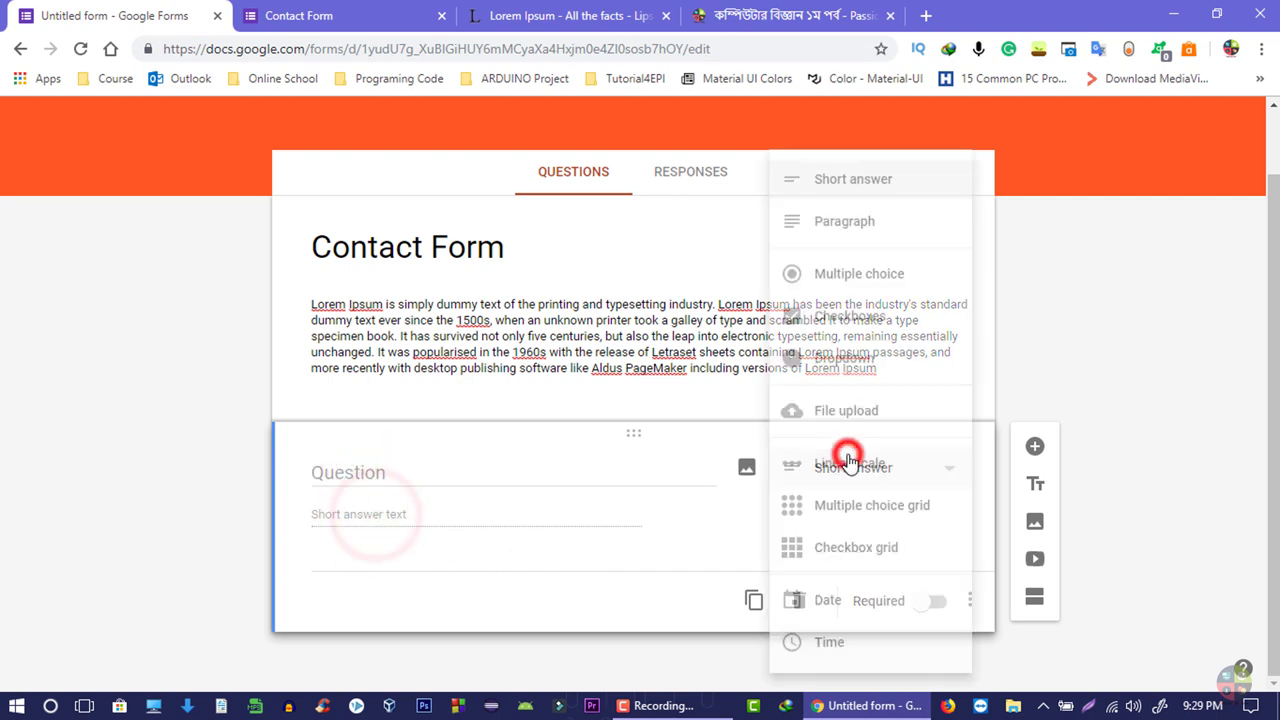
left_click(506, 506)
left_click(870, 492)
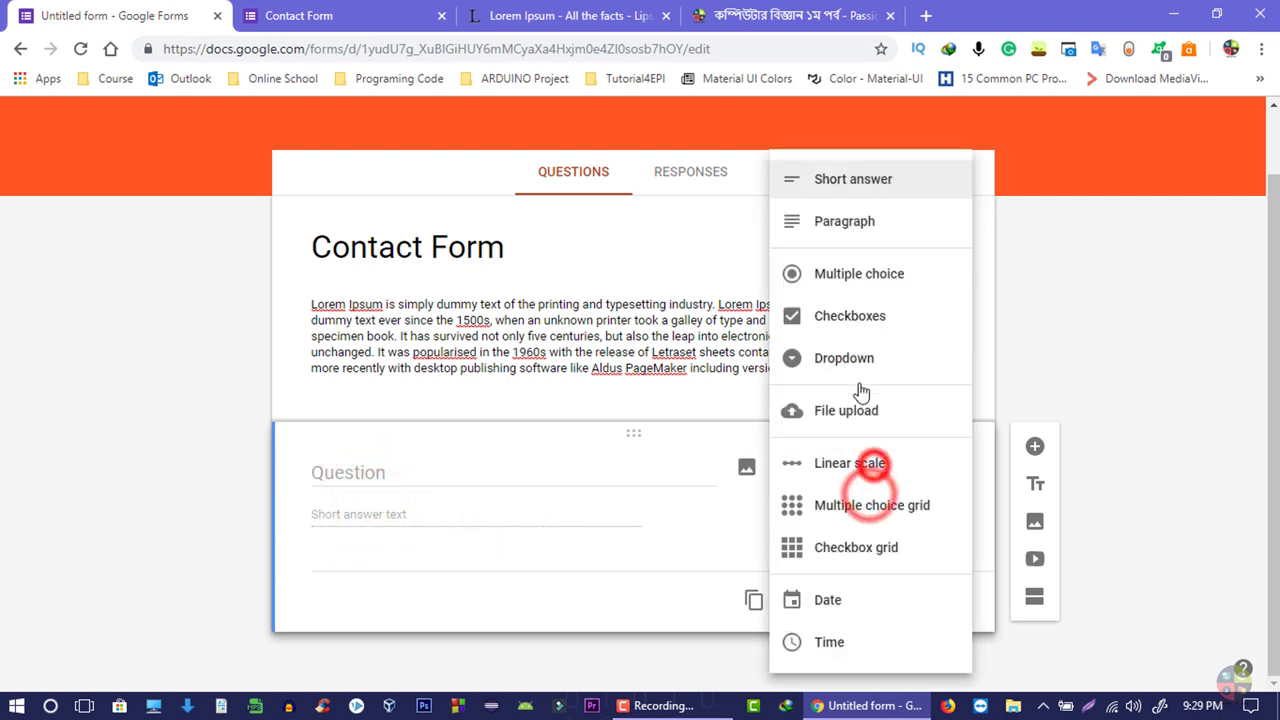
left_click(849, 241)
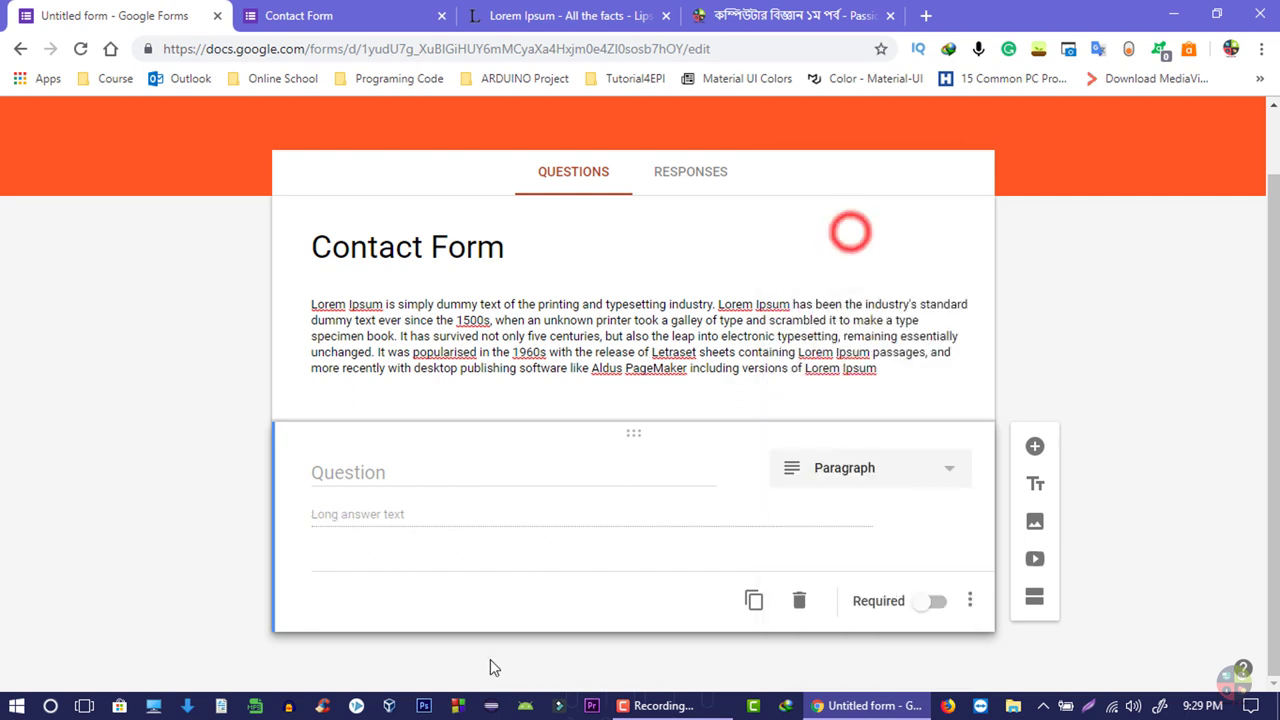
left_click(443, 519)
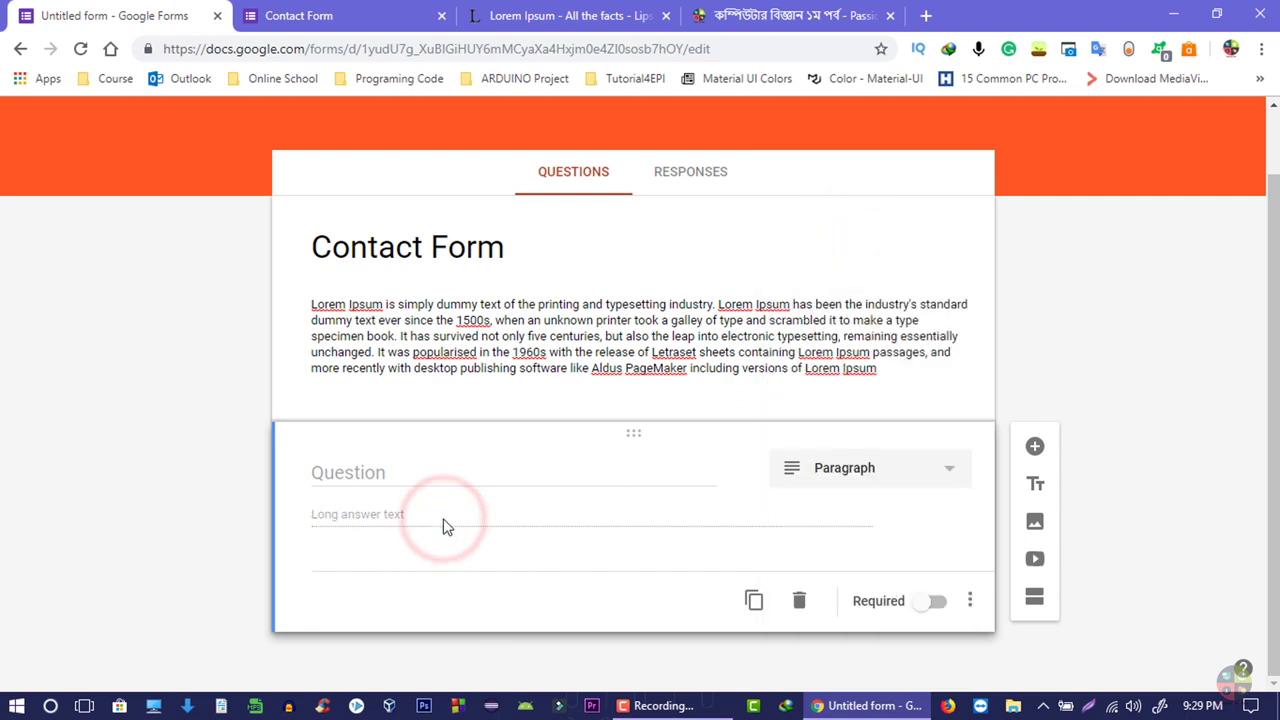
left_click(885, 480)
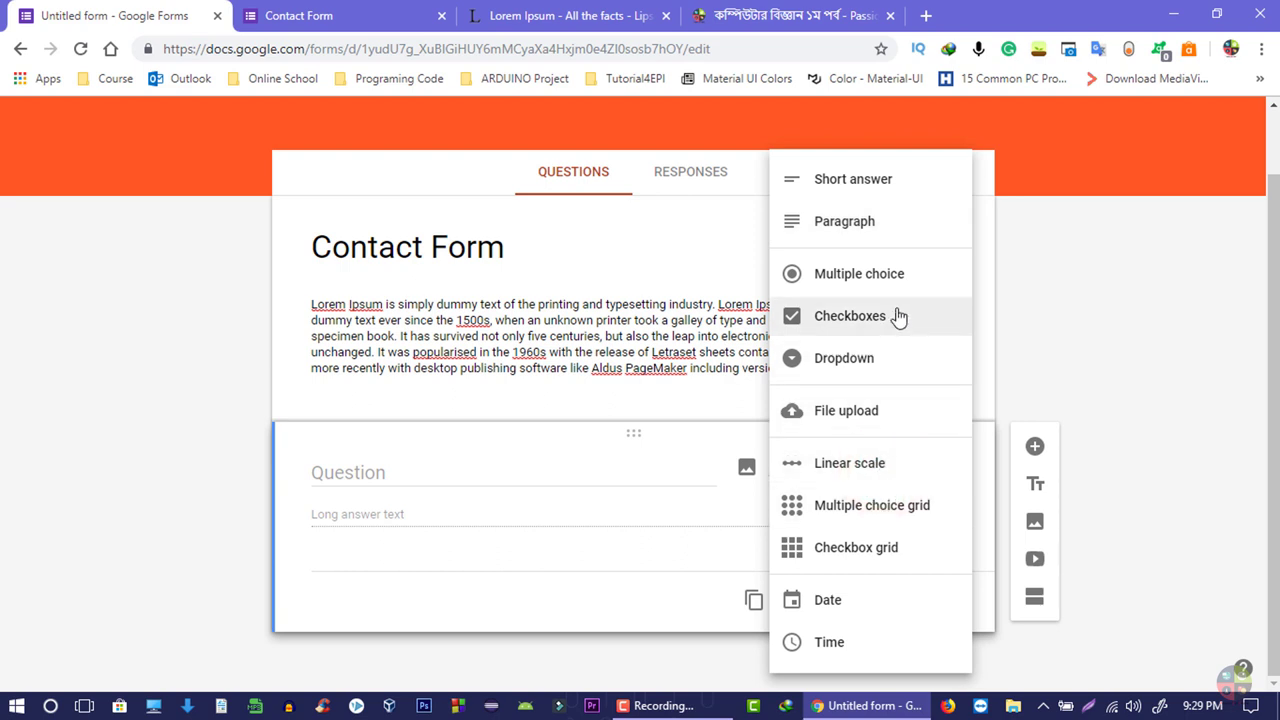
left_click(323, 531)
left_click(840, 468)
left_click(849, 182)
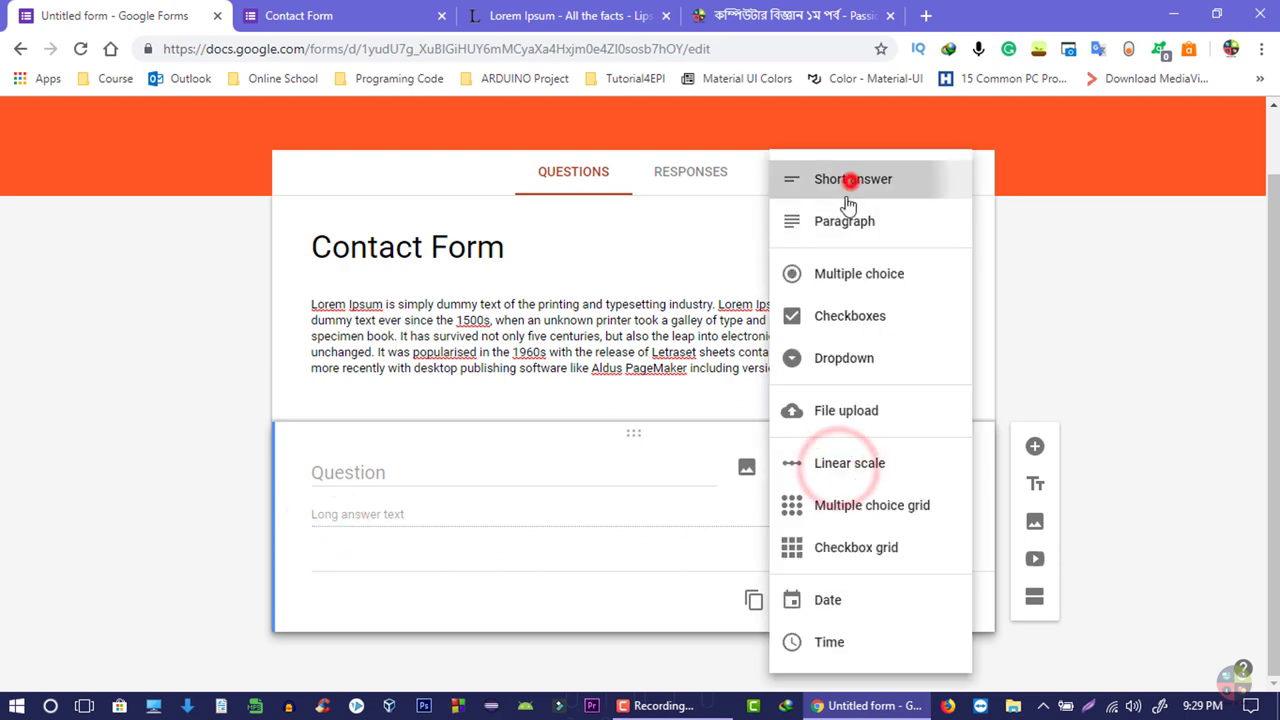
left_click(527, 474)
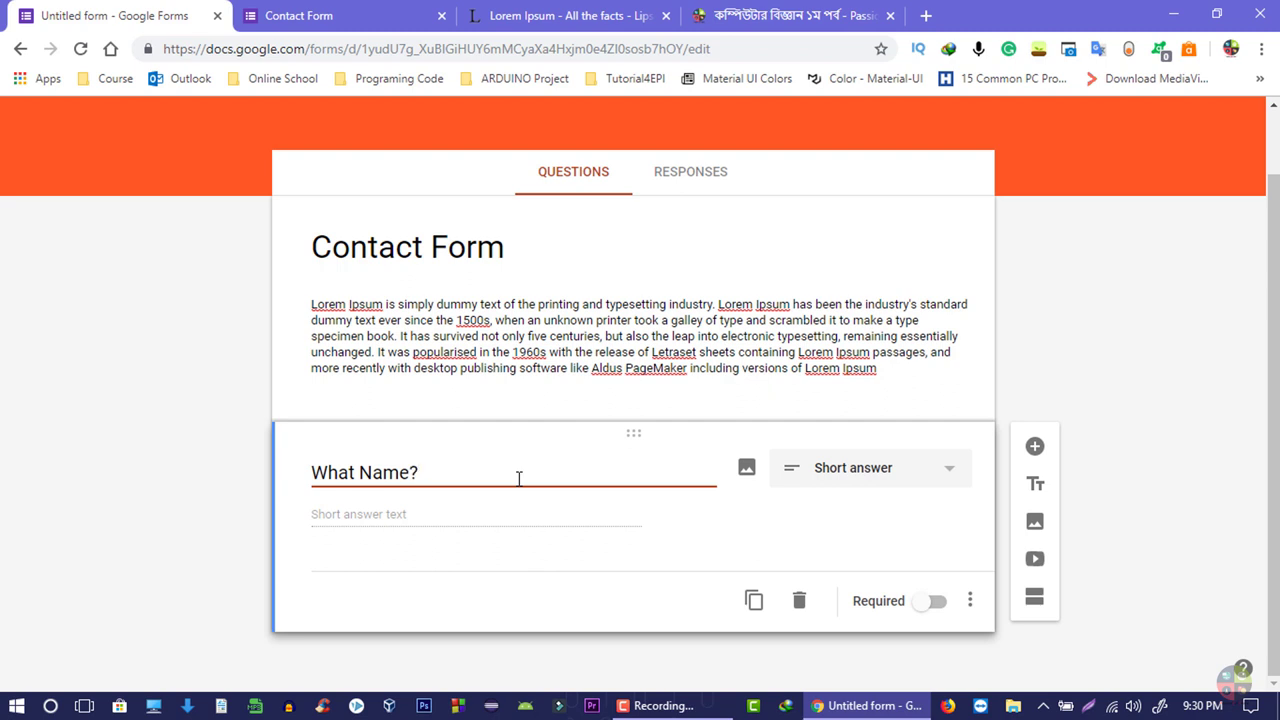
- Reword the title to 'What is your Name?', keep it Short answer, and mark it required
left_click(356, 474)
type("is y")
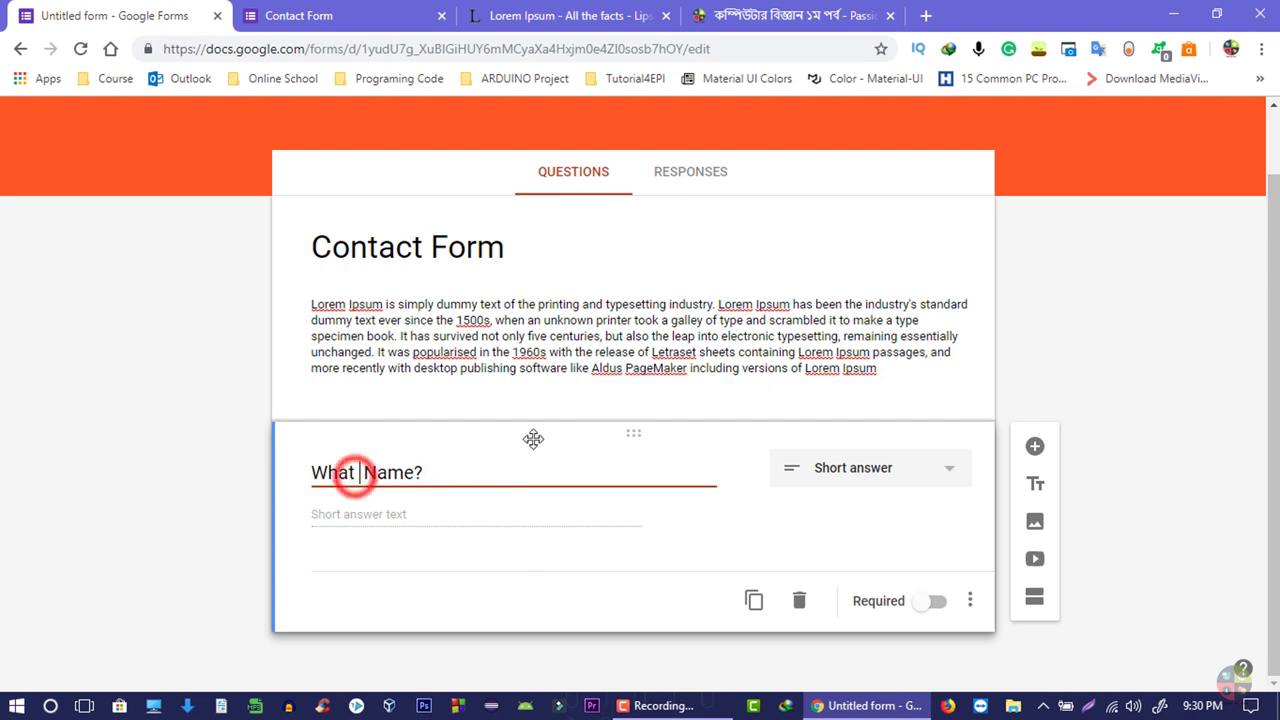
type("our")
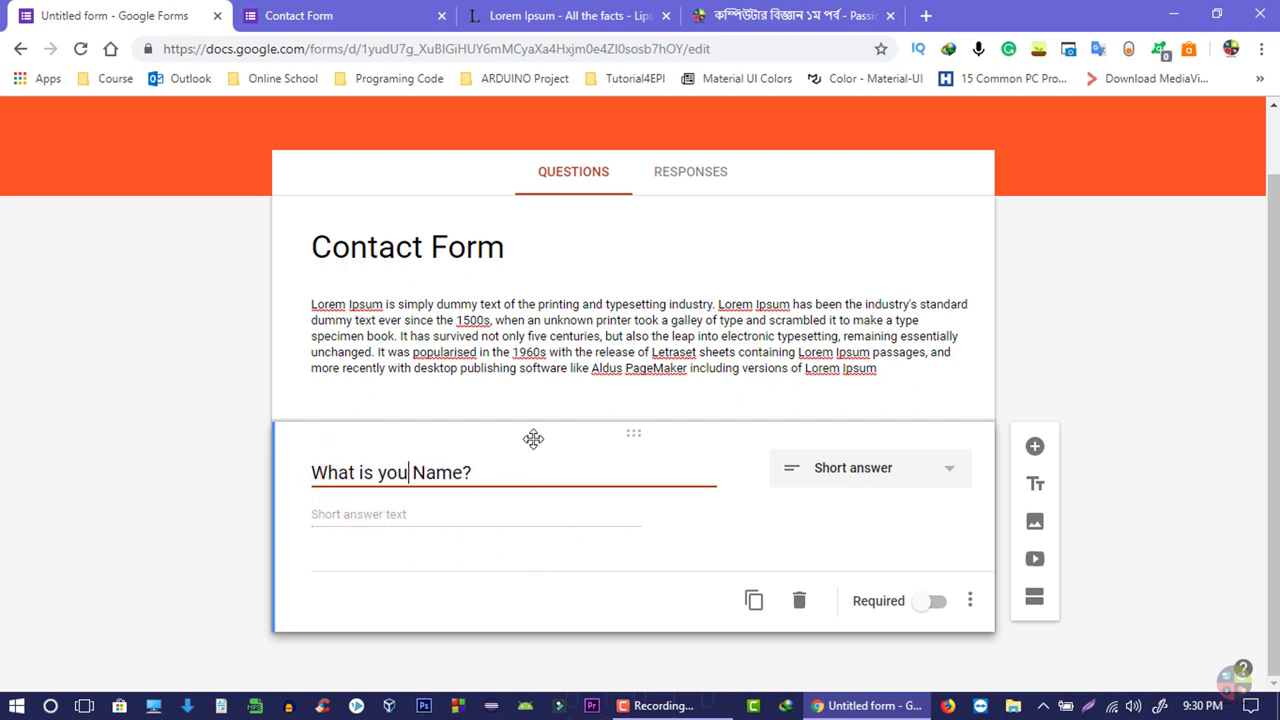
left_click(857, 467)
left_click(849, 186)
left_click(396, 526)
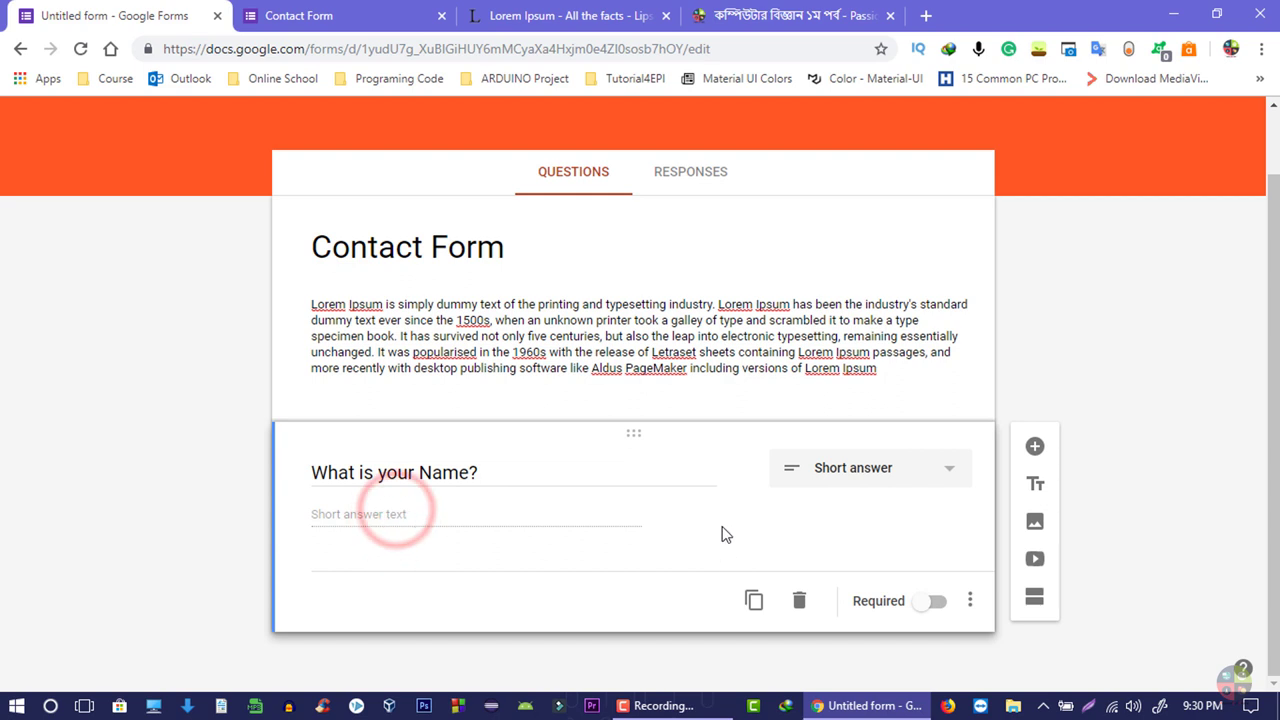
left_click(937, 602)
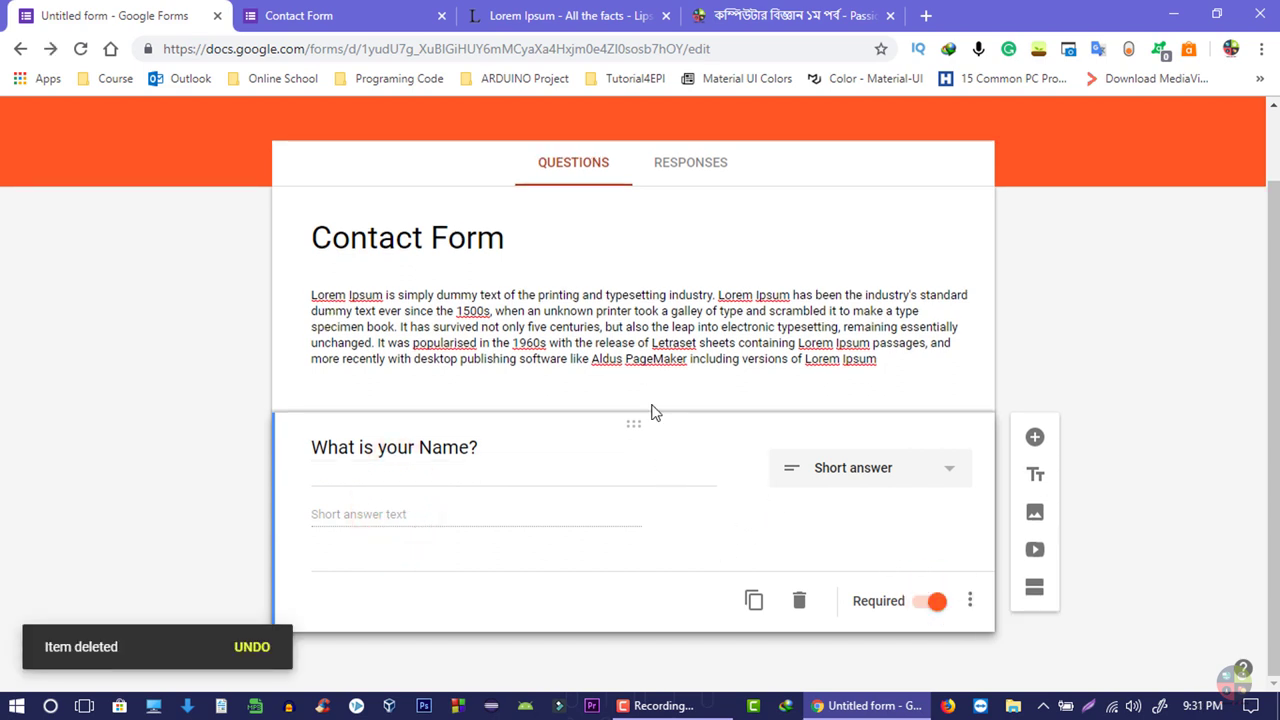
- Start uploading an image for the name question, then cancel the Insert image dialog
left_click(594, 589)
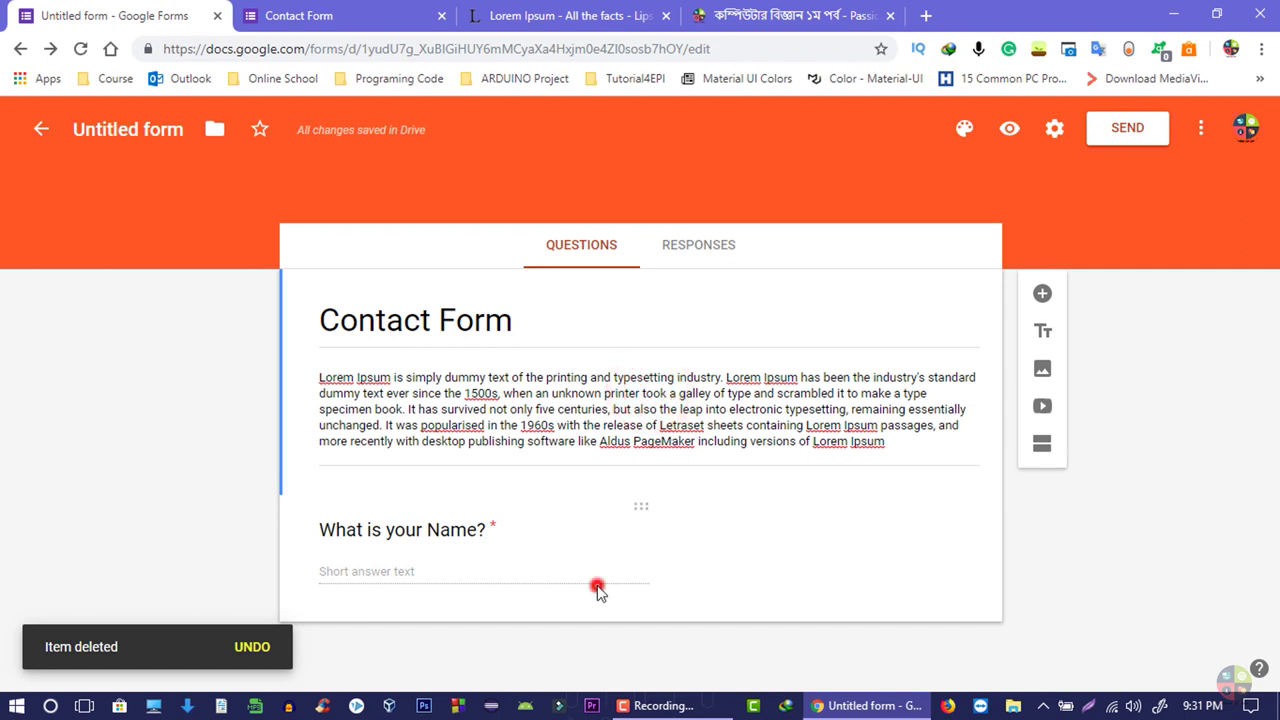
scroll(620, 590, "down", 1)
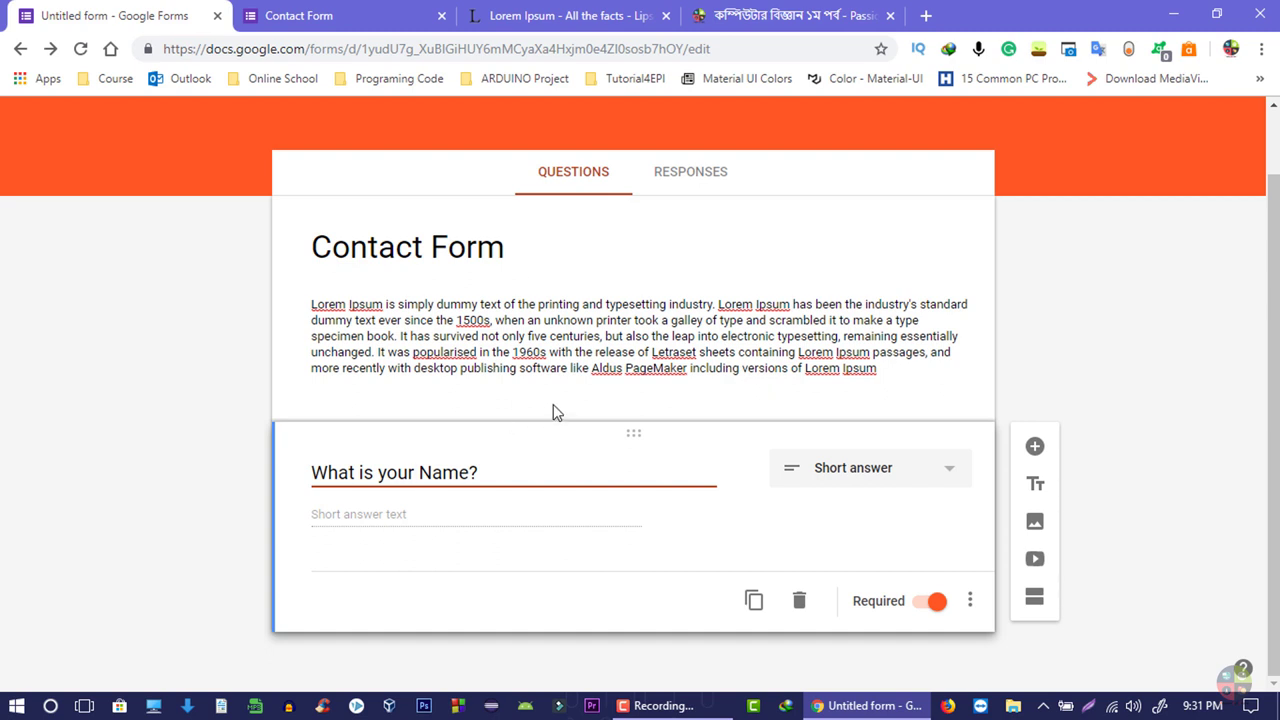
left_click(1038, 521)
left_click(282, 216)
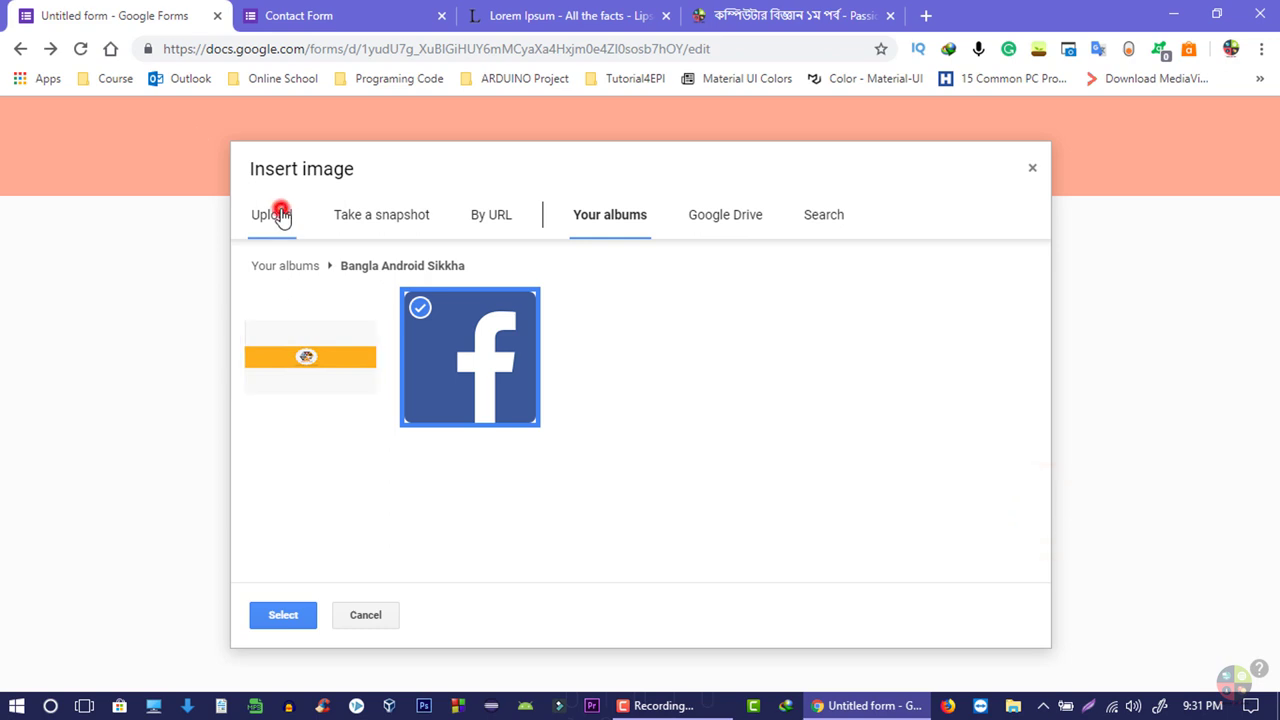
left_click(379, 621)
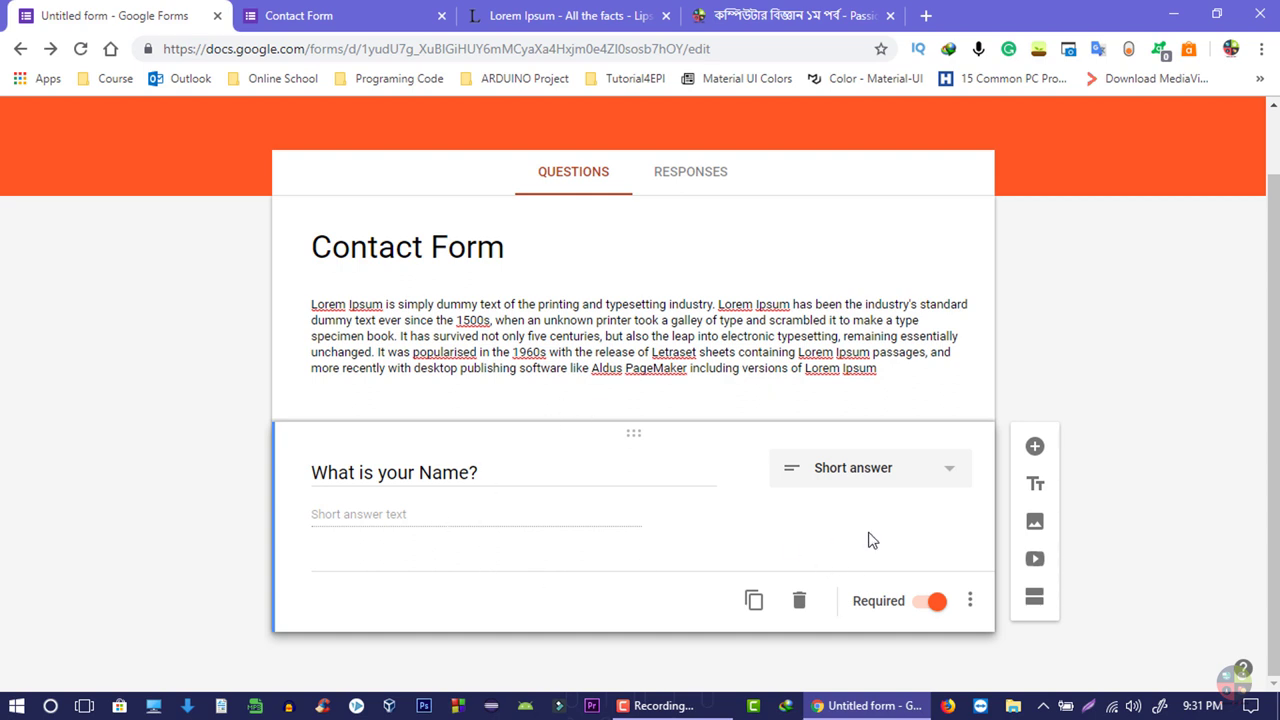
- Add a new question under the name question and title it 'What is topic?'
left_click(1031, 450)
type("What is topic?")
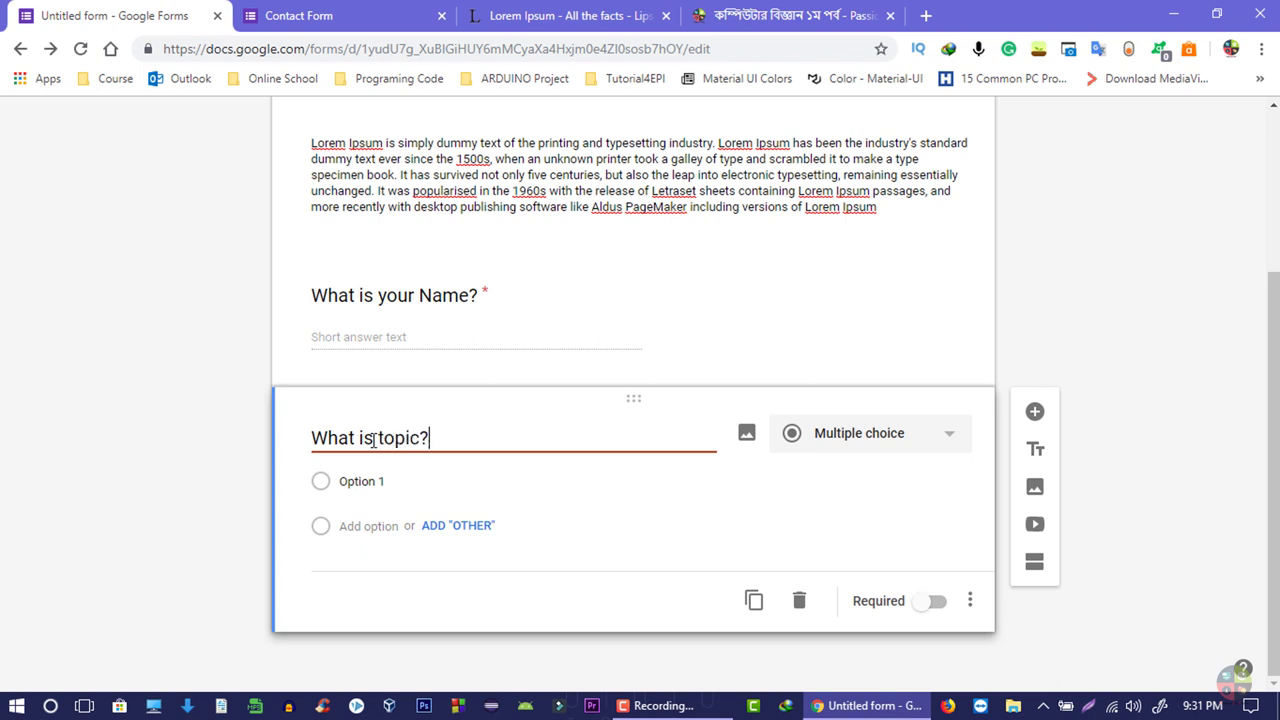
left_click(390, 528)
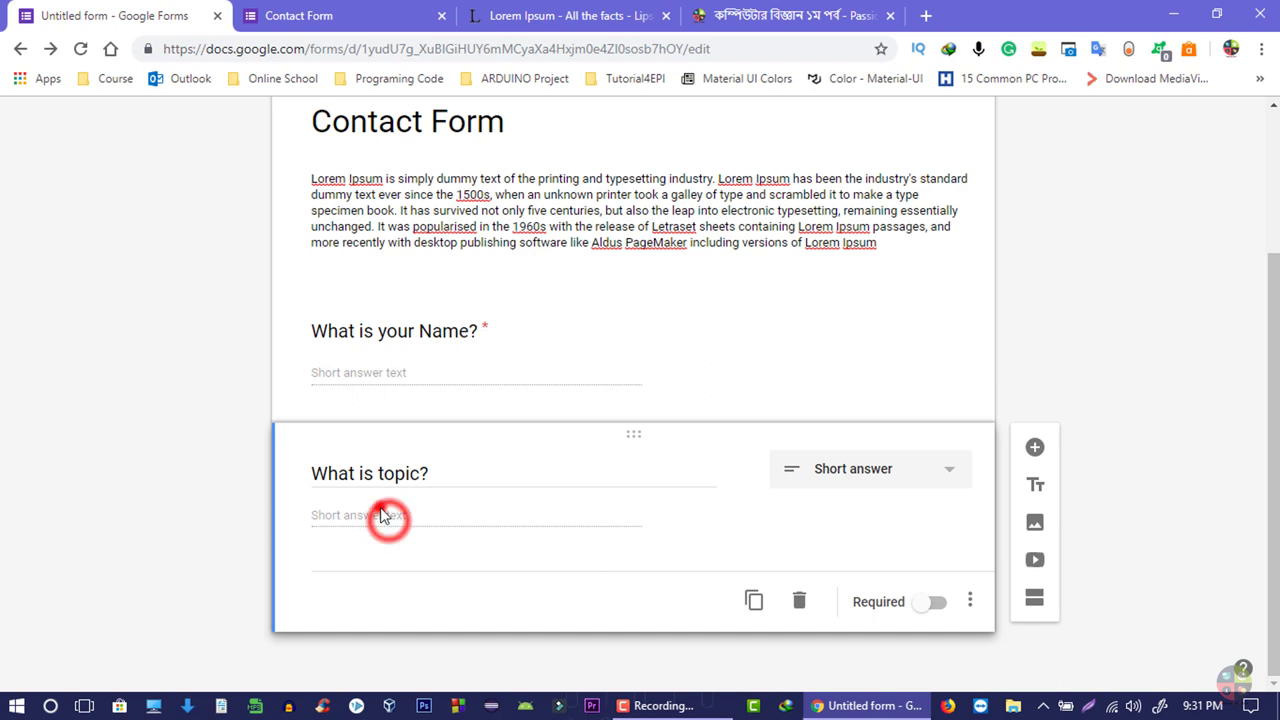
- Make the topic question Multiple choice with options IT, OS and CMD
left_click(902, 472)
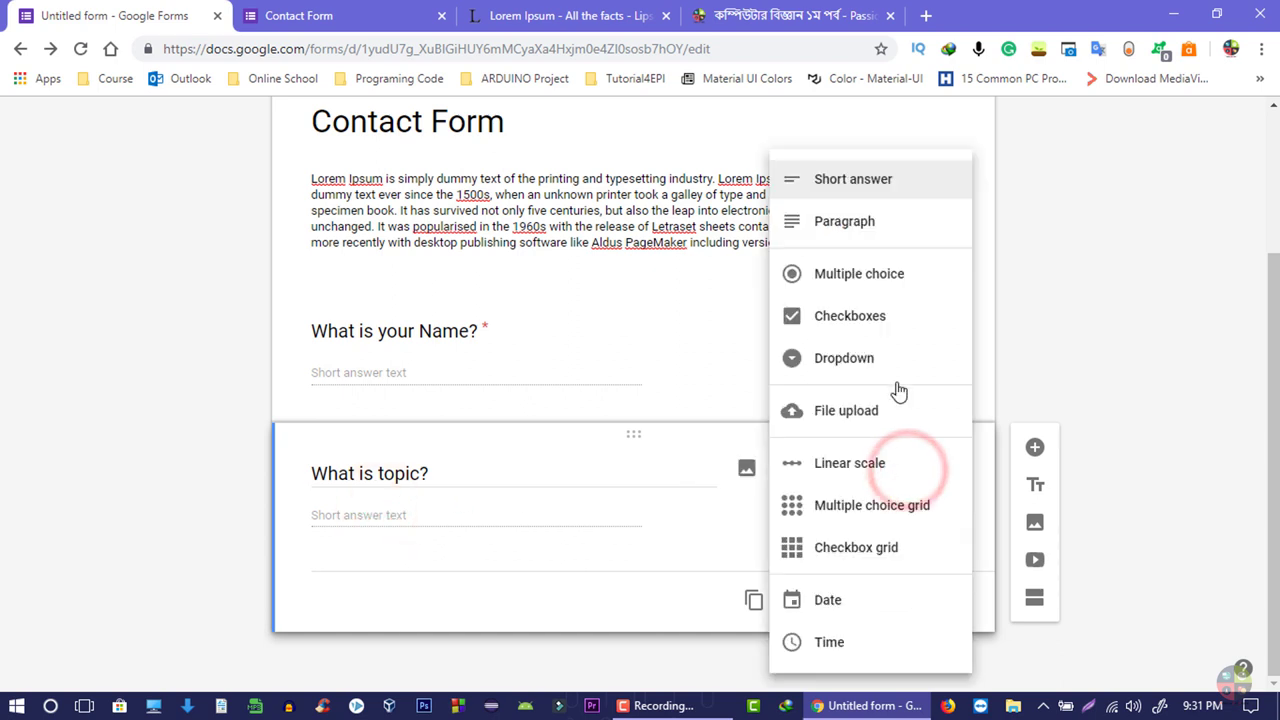
left_click(856, 281)
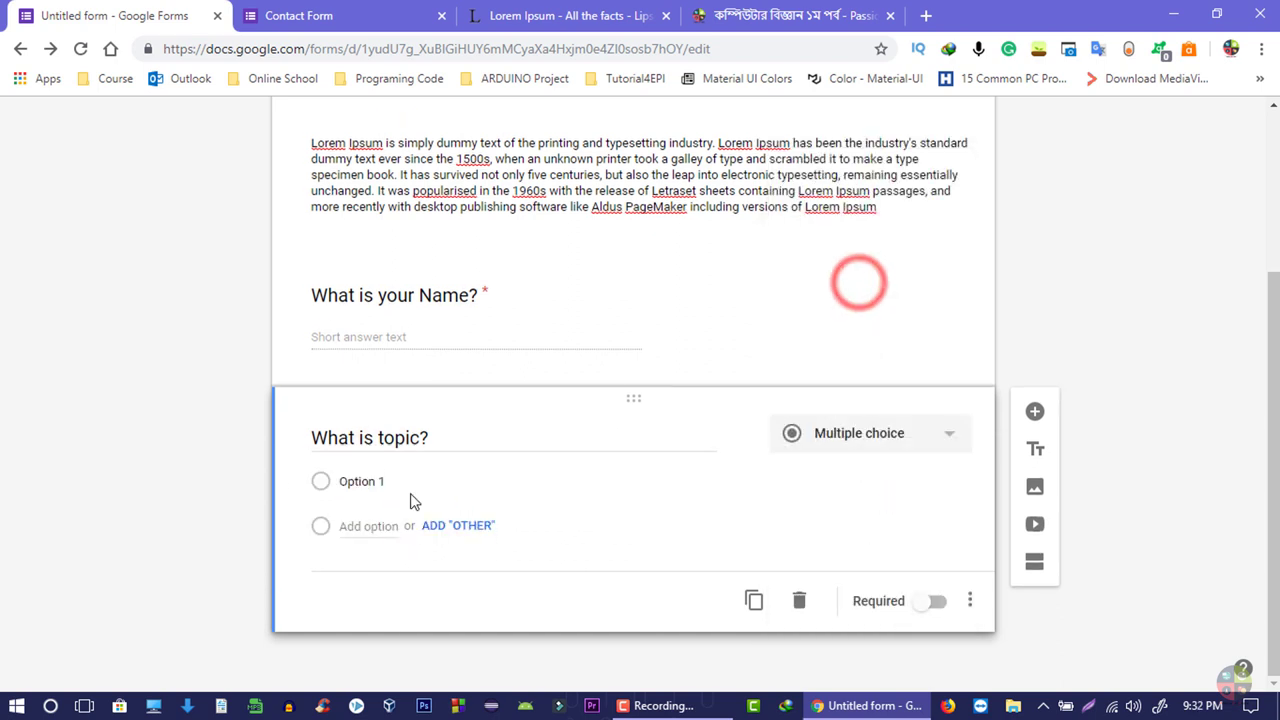
left_click(380, 482)
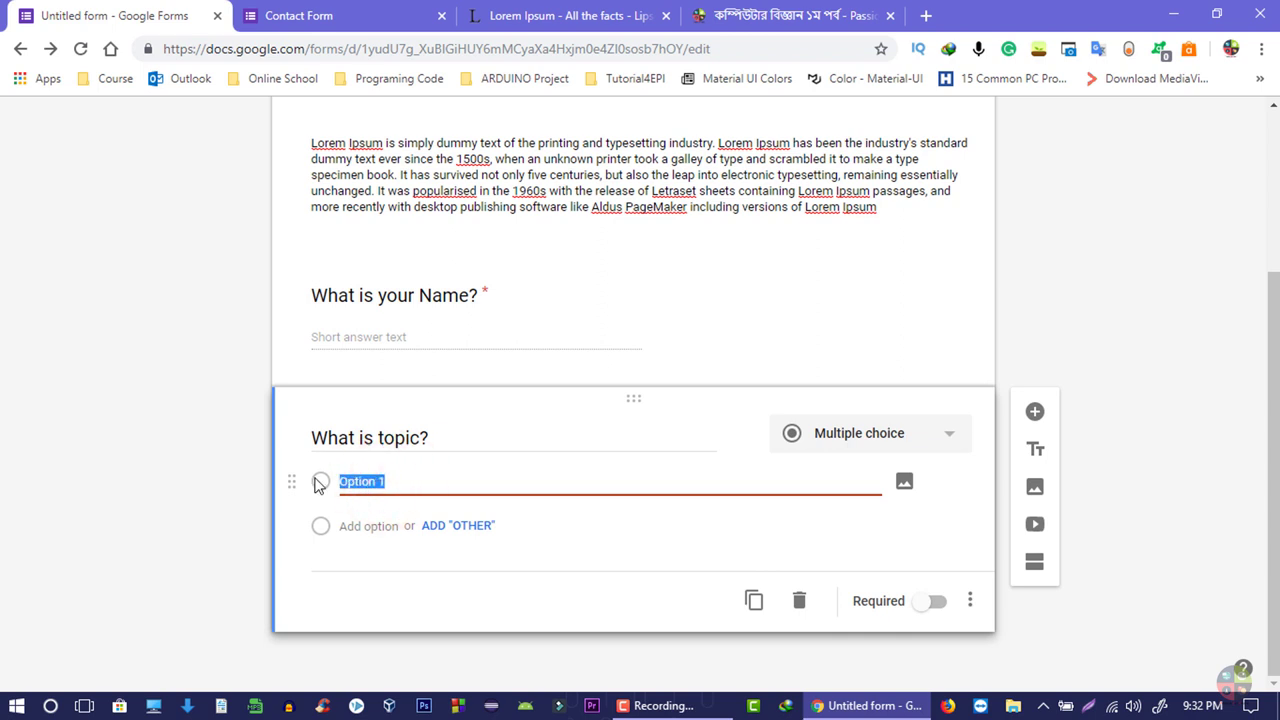
left_click(389, 525)
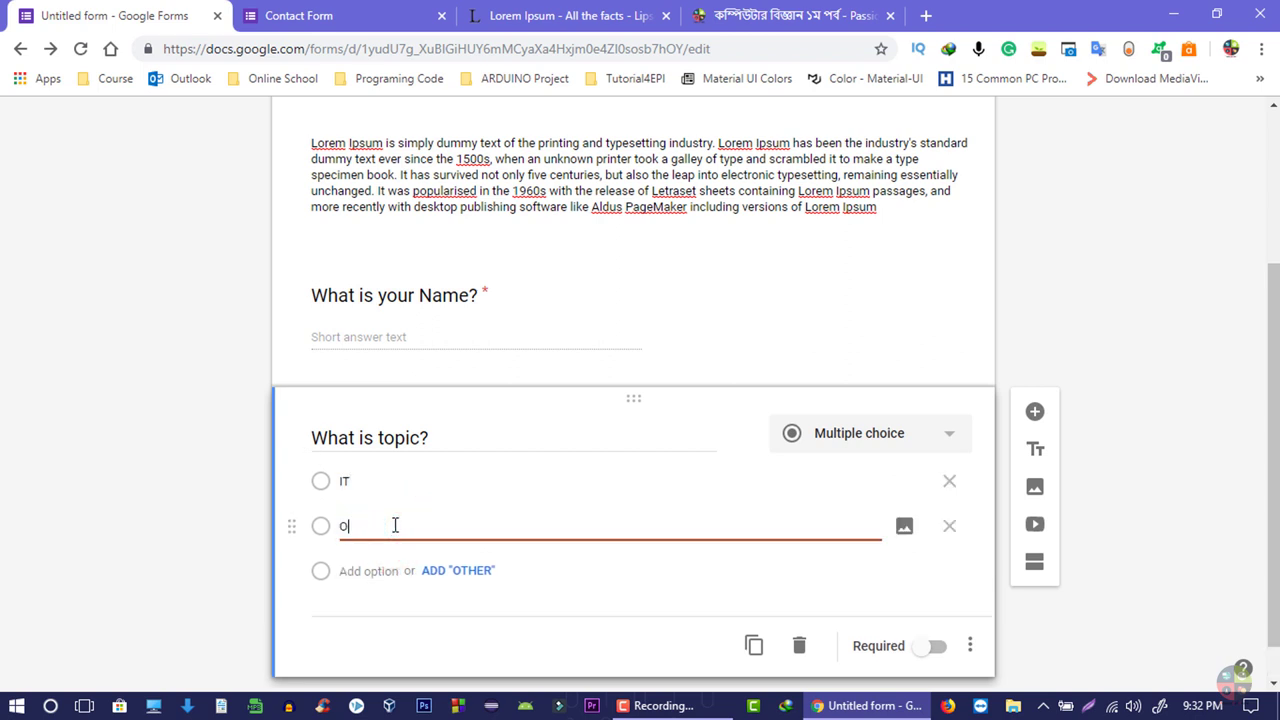
left_click(384, 573)
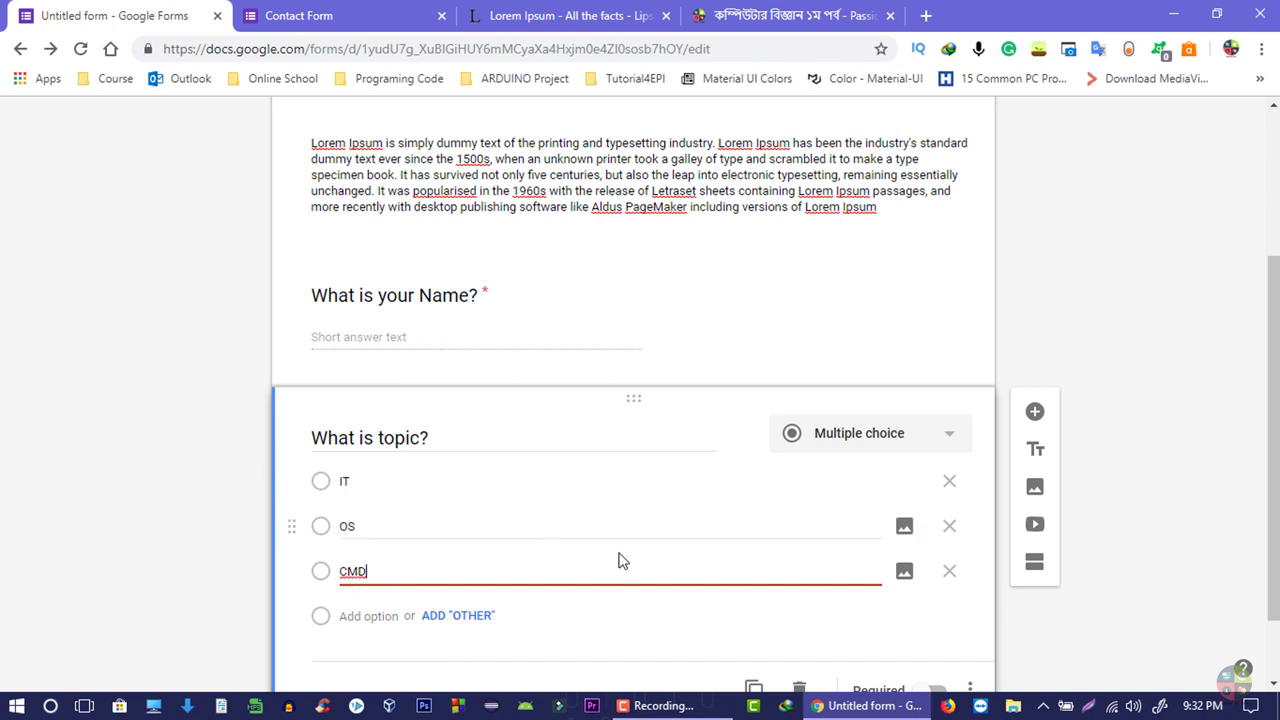
left_click(628, 627)
- Make the topic question required, change it to Dropdown, and open the preview
left_click(934, 601)
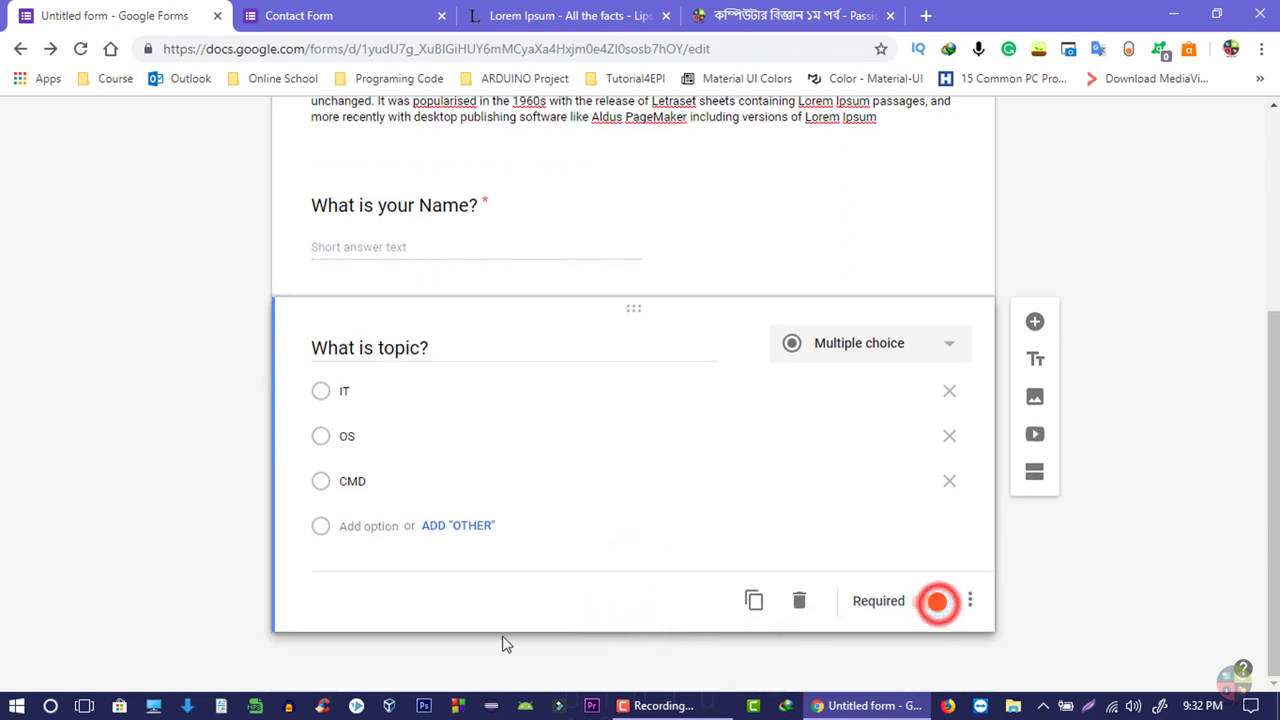
left_click(880, 338)
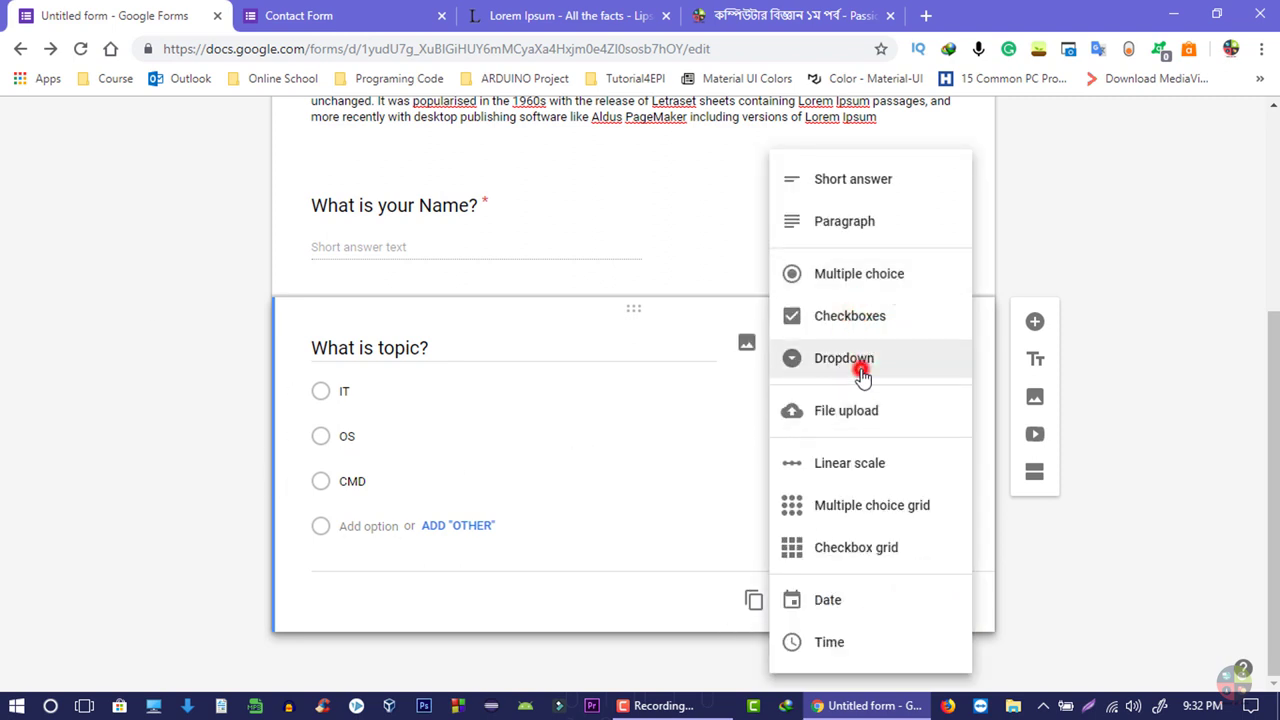
left_click(861, 372)
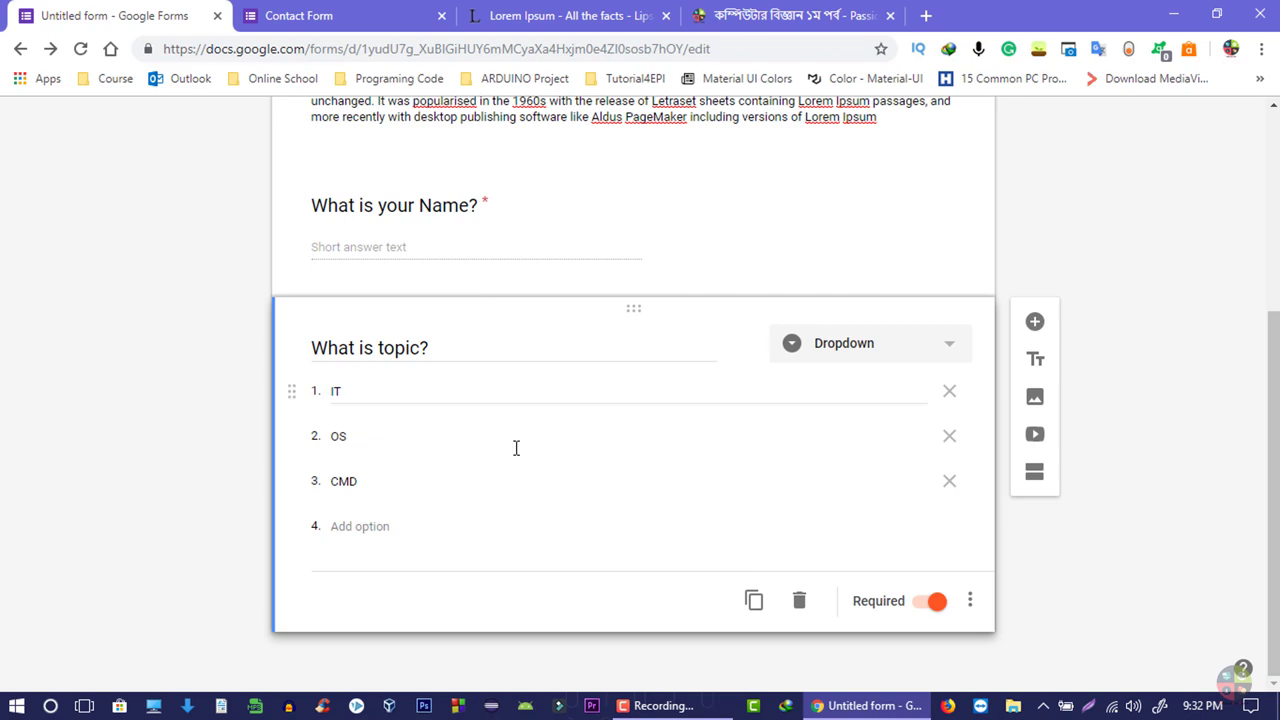
scroll(505, 480, "up", 4)
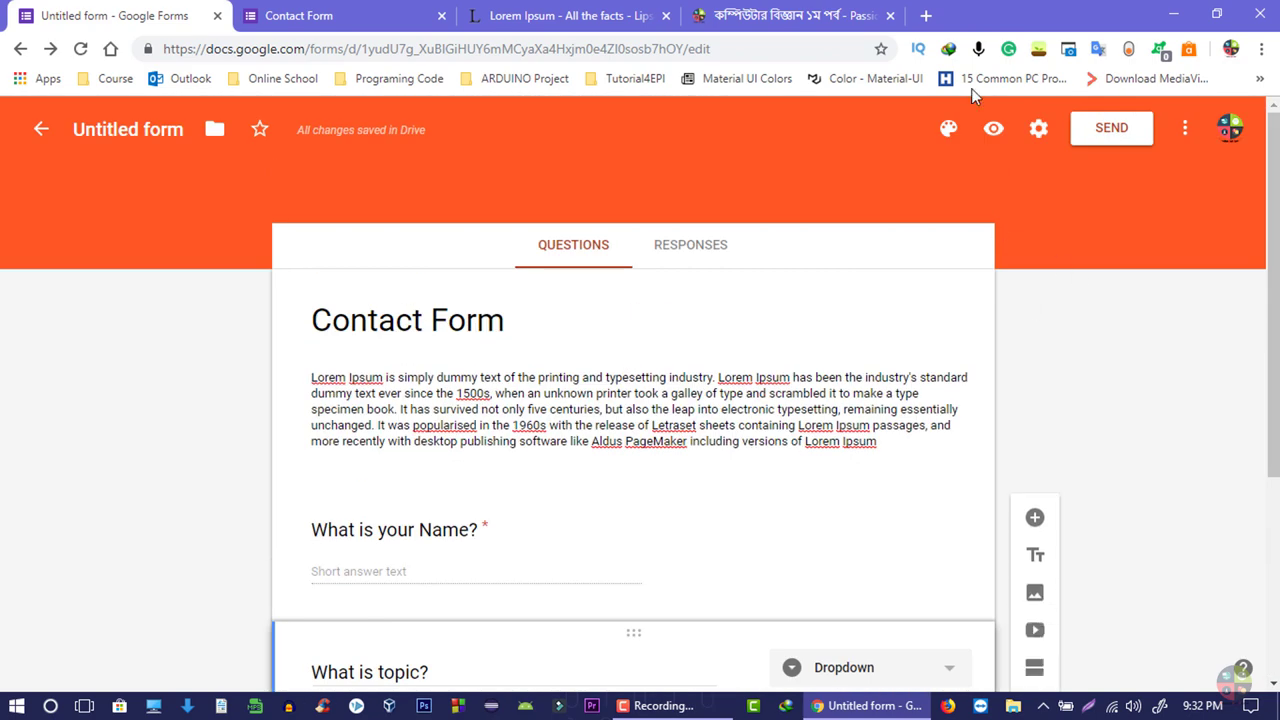
left_click(993, 131)
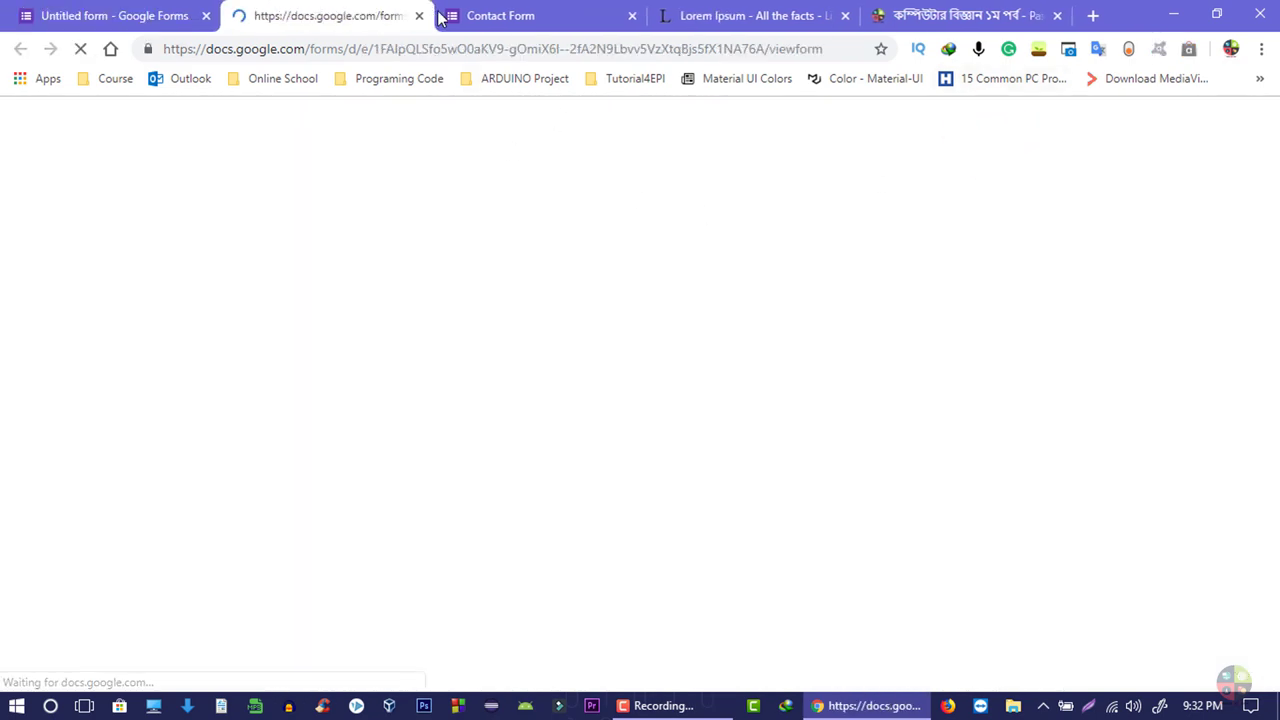
- In the preview, pick IT from the topic dropdown, then go back to the editor tab
scroll(634, 303, "down", 3)
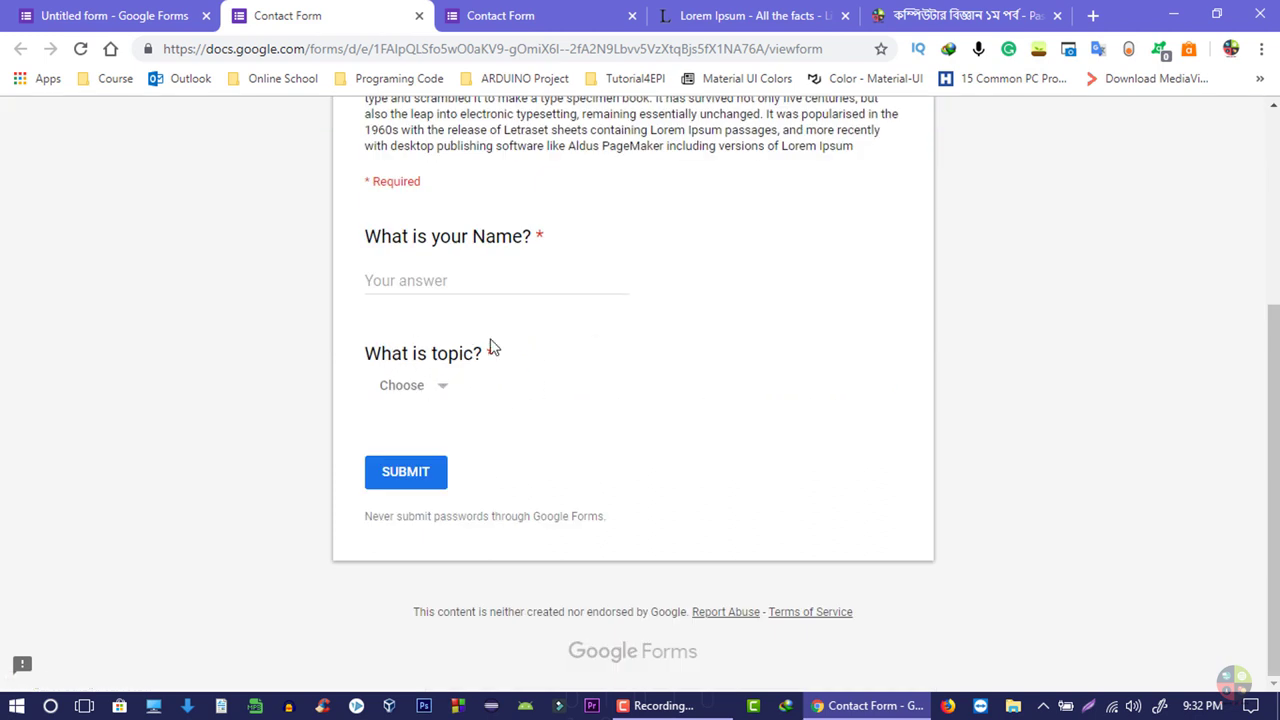
left_click(424, 389)
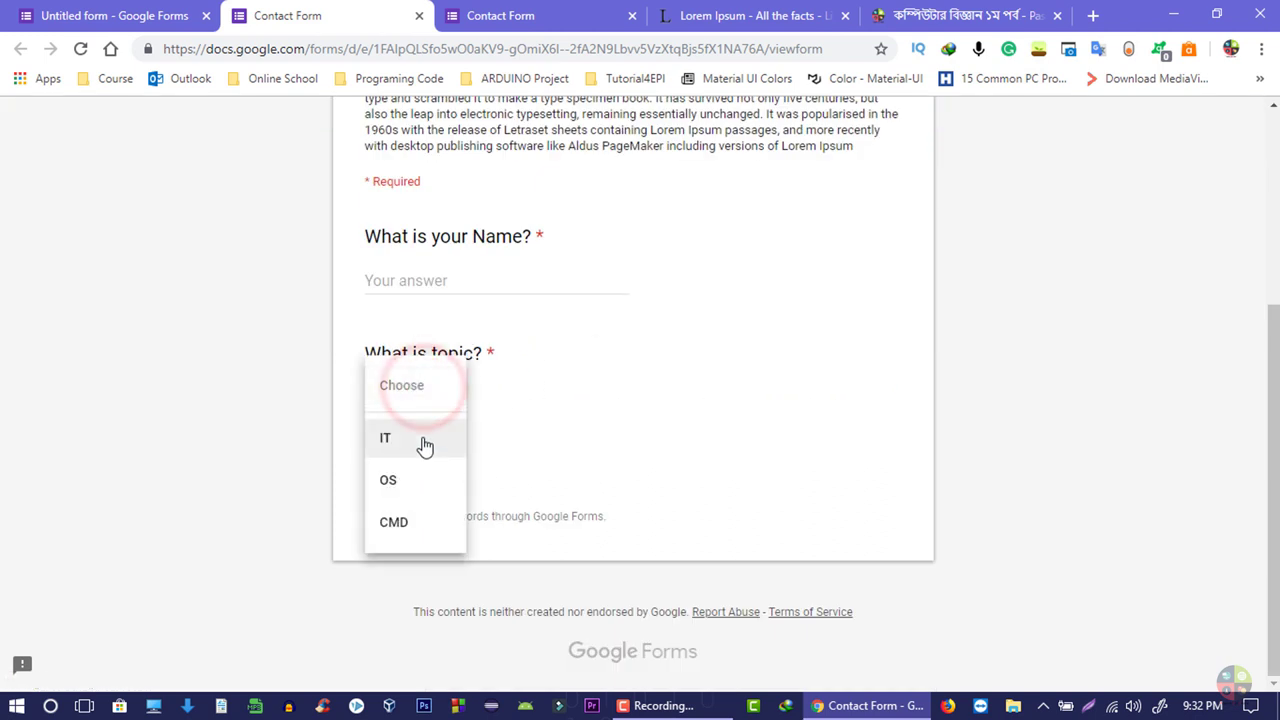
left_click(421, 443)
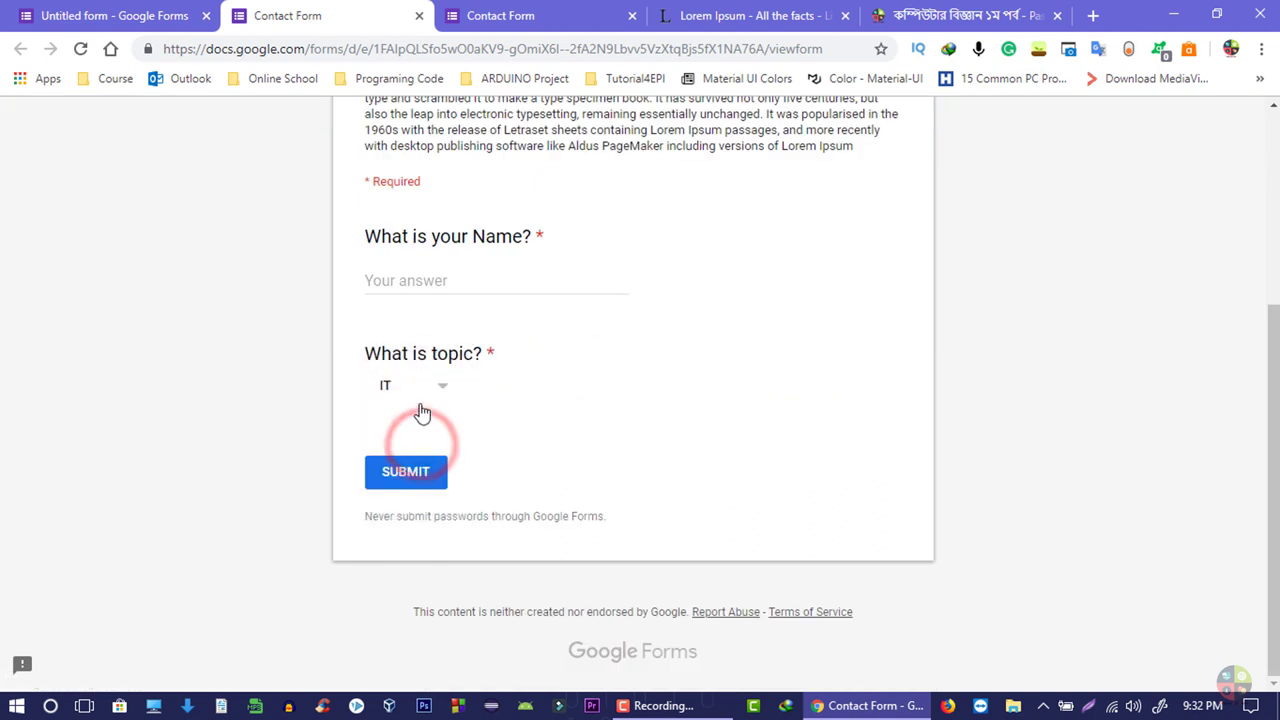
left_click(418, 398)
left_click(69, 12)
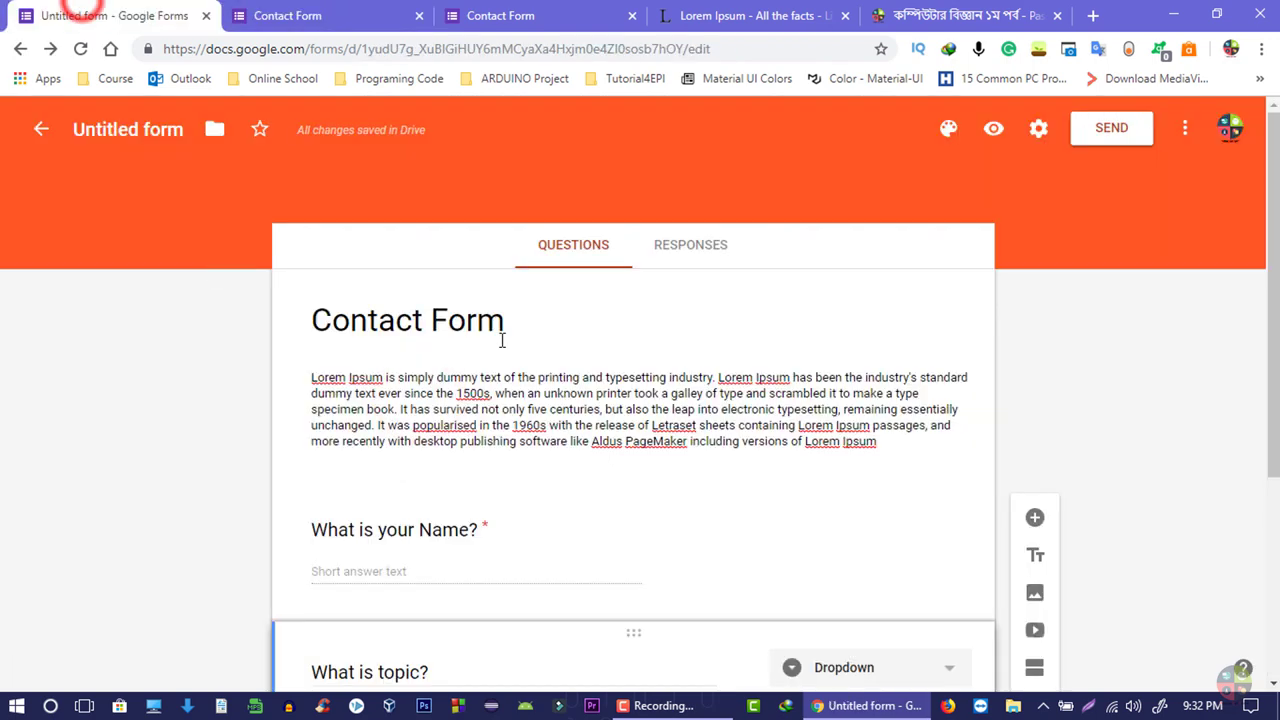
- Change the topic question to Checkboxes, then open and cancel image insertion for CMD and the title
scroll(523, 566, "down", 2)
left_click(851, 400)
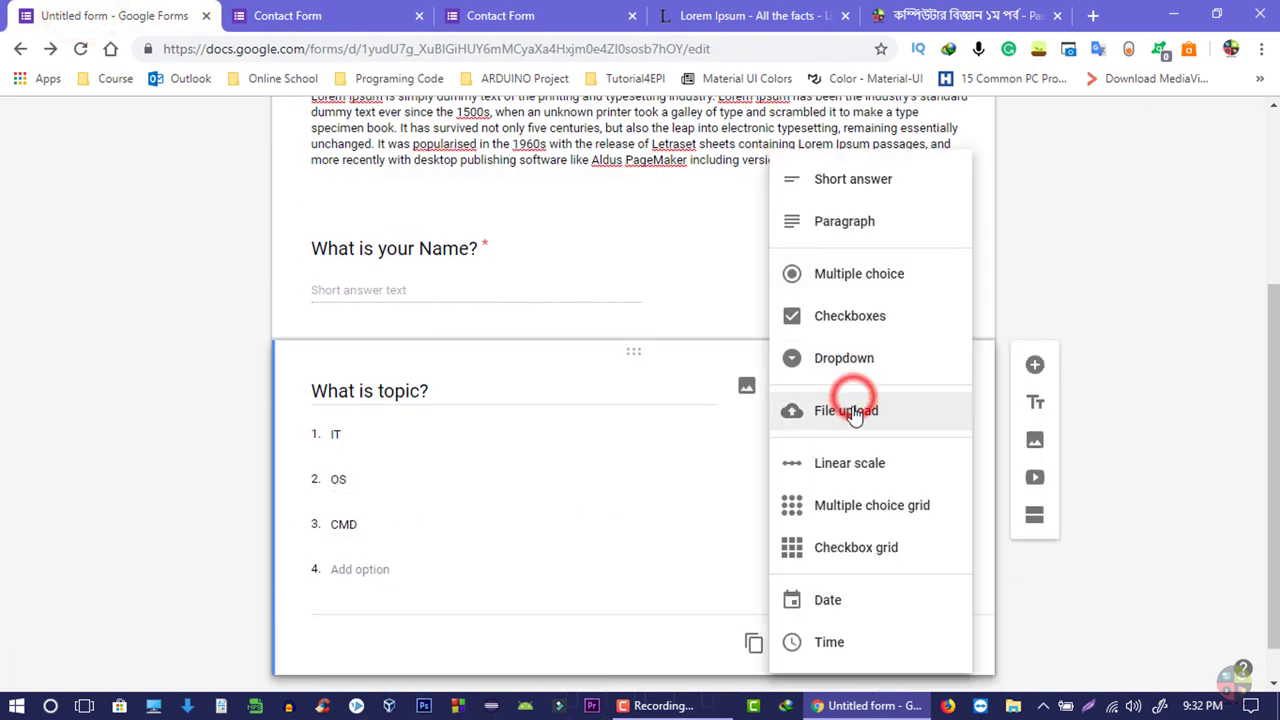
left_click(843, 320)
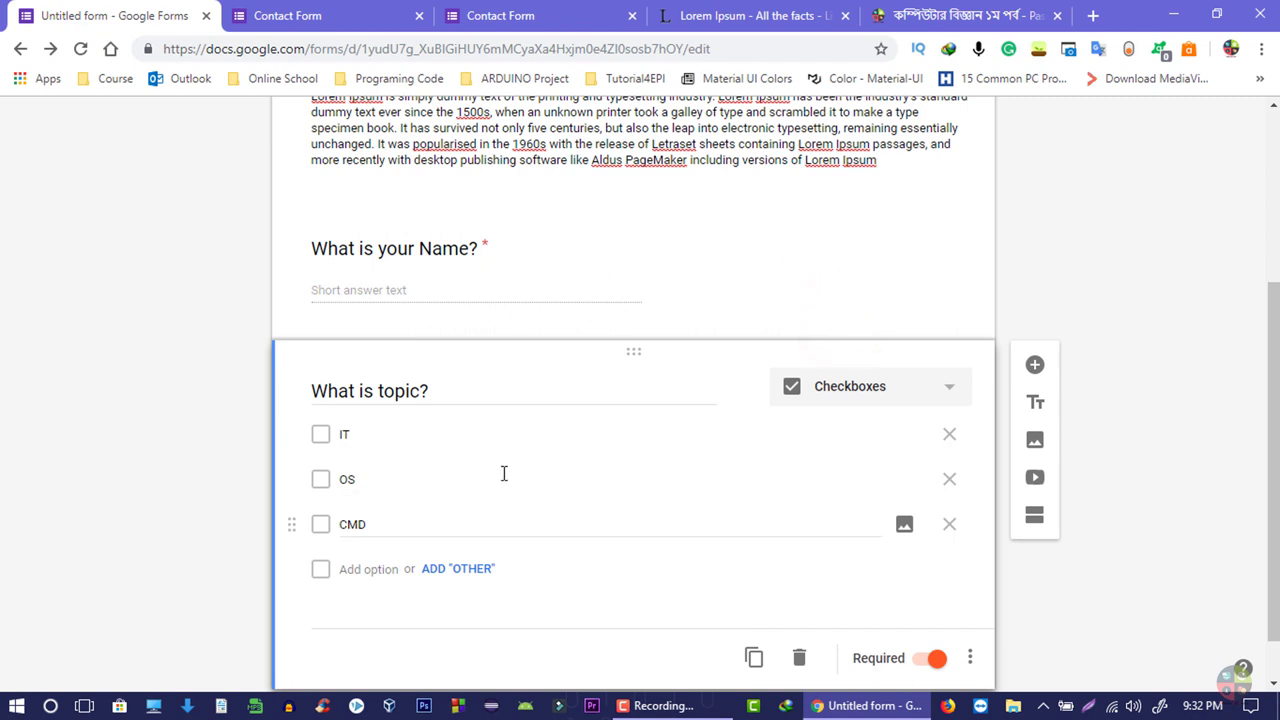
left_click(825, 394)
left_click(429, 523)
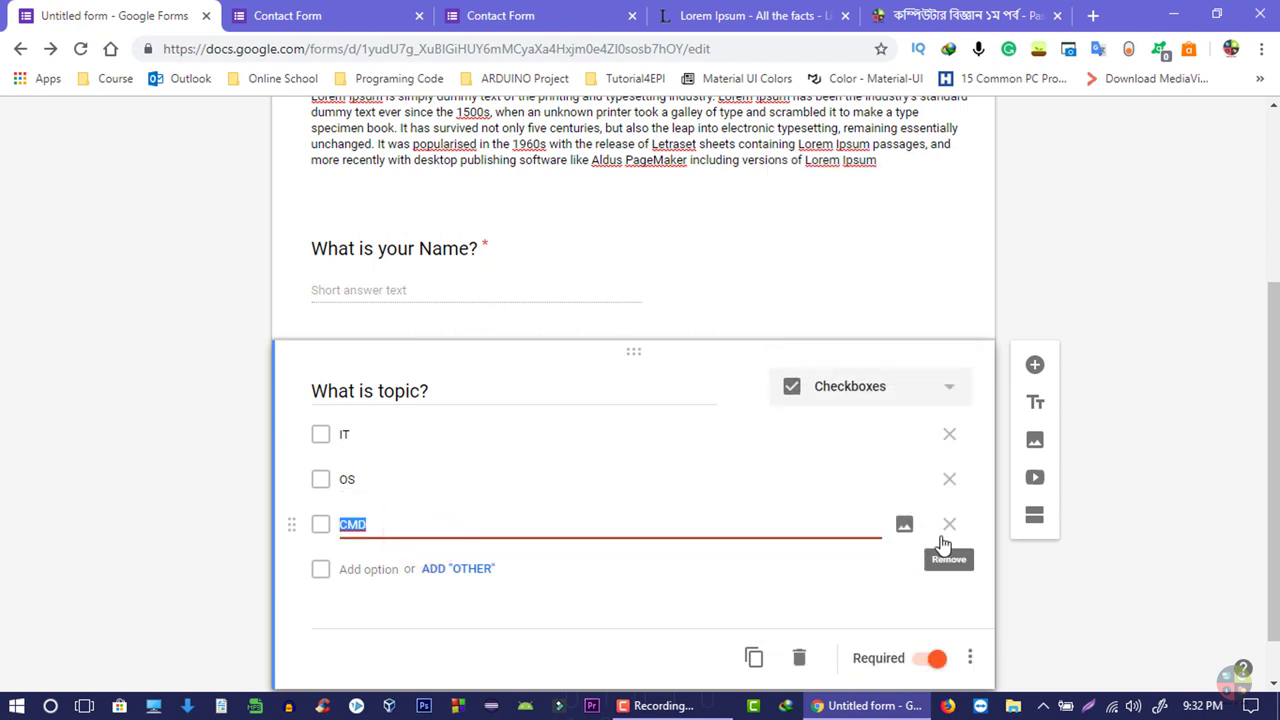
left_click(904, 524)
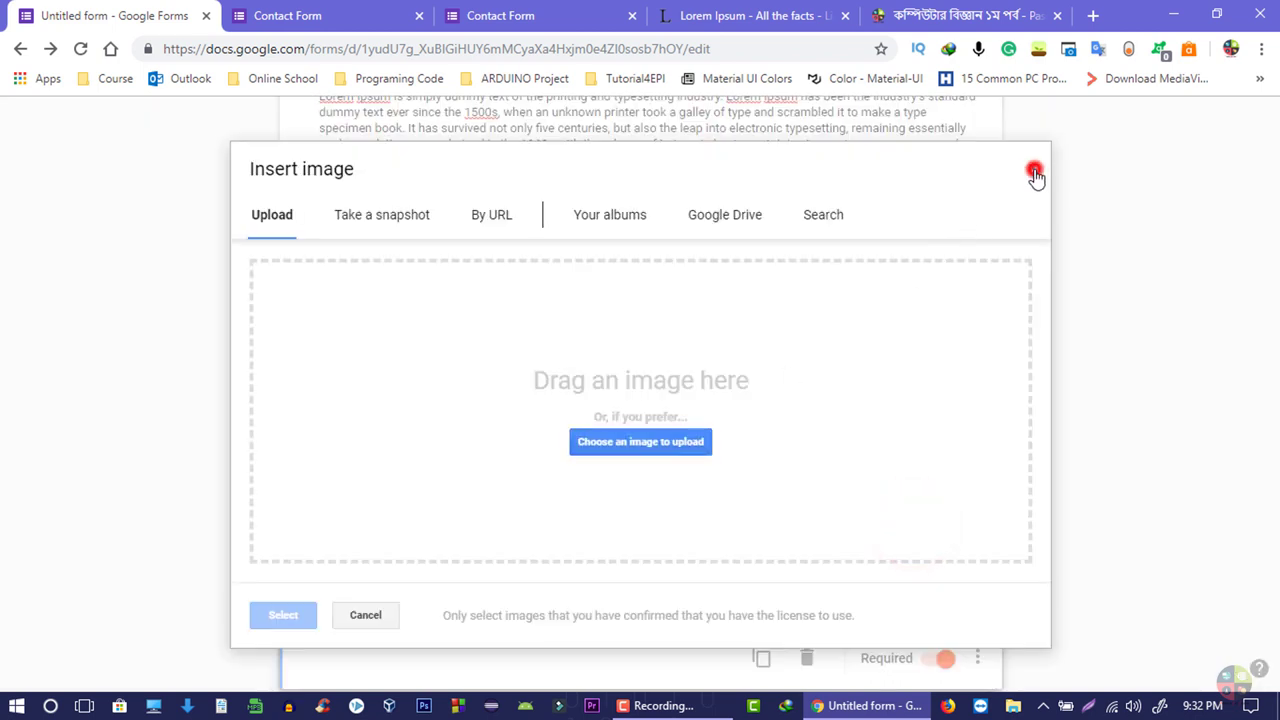
left_click(1035, 172)
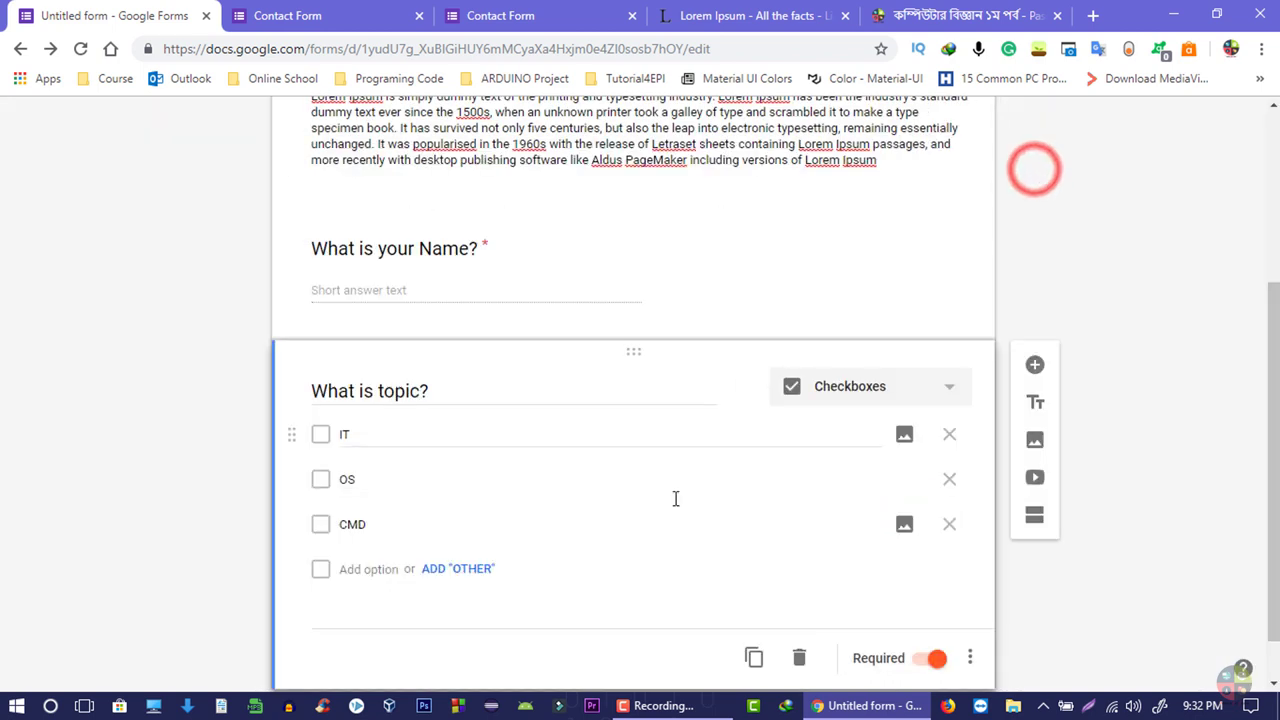
left_click(443, 390)
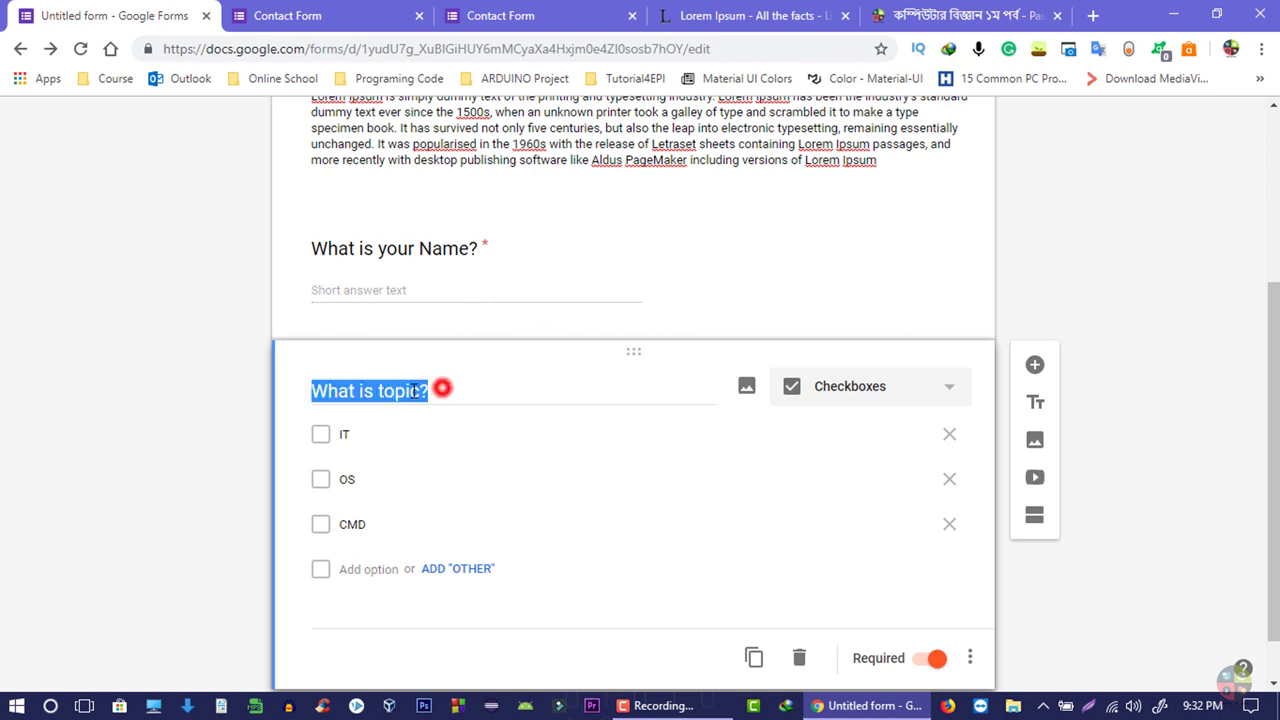
left_click(747, 388)
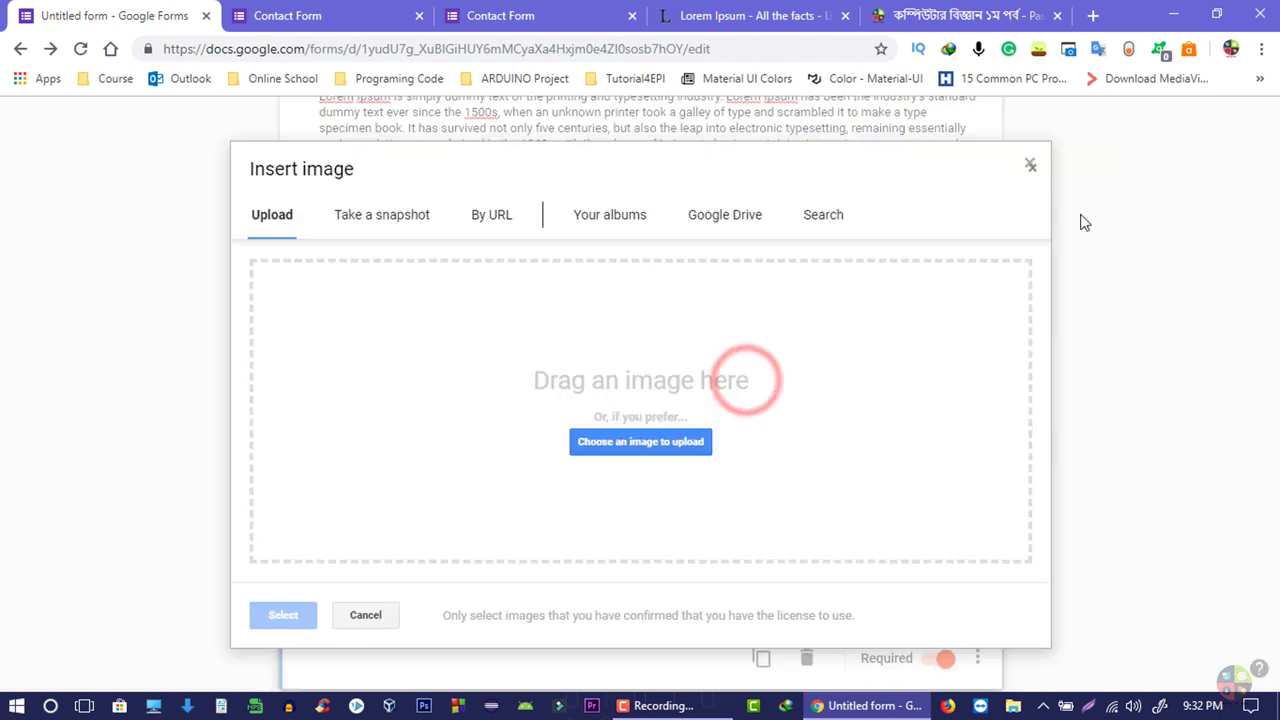
left_click(1031, 168)
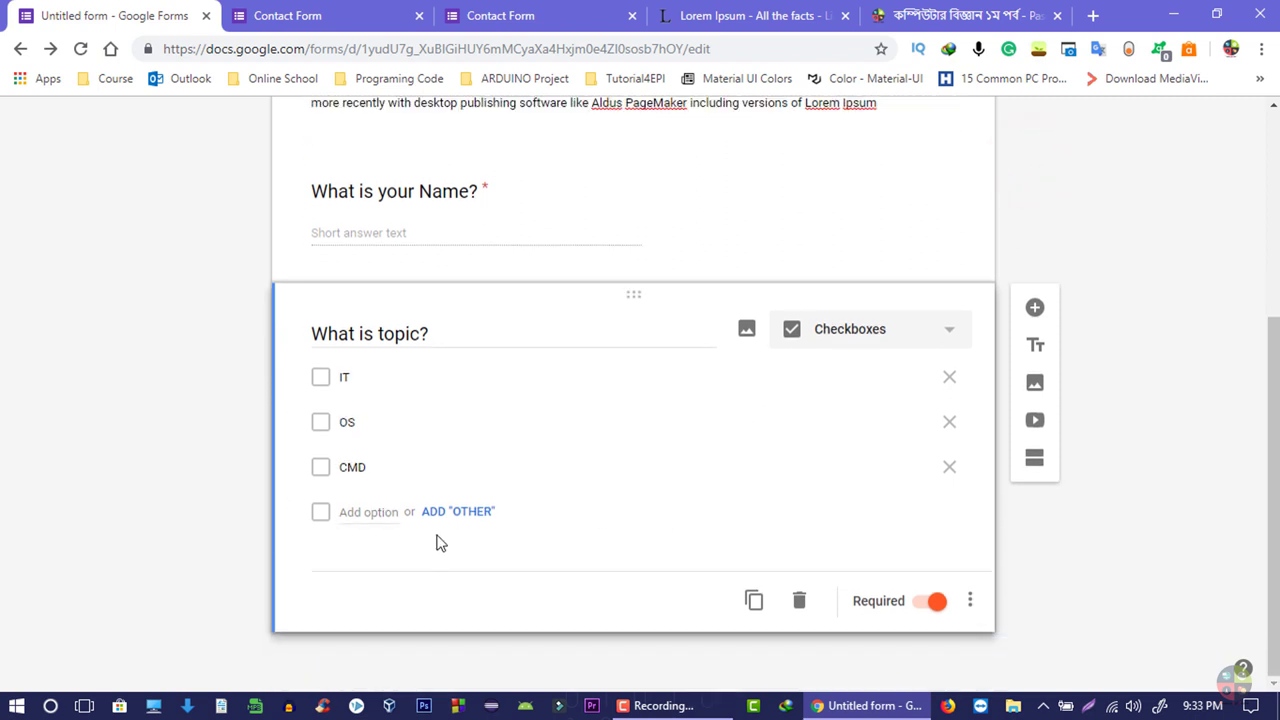
- Add and remove an Option 4 row twice, and test dragging the OS option and the question card
left_click(380, 512)
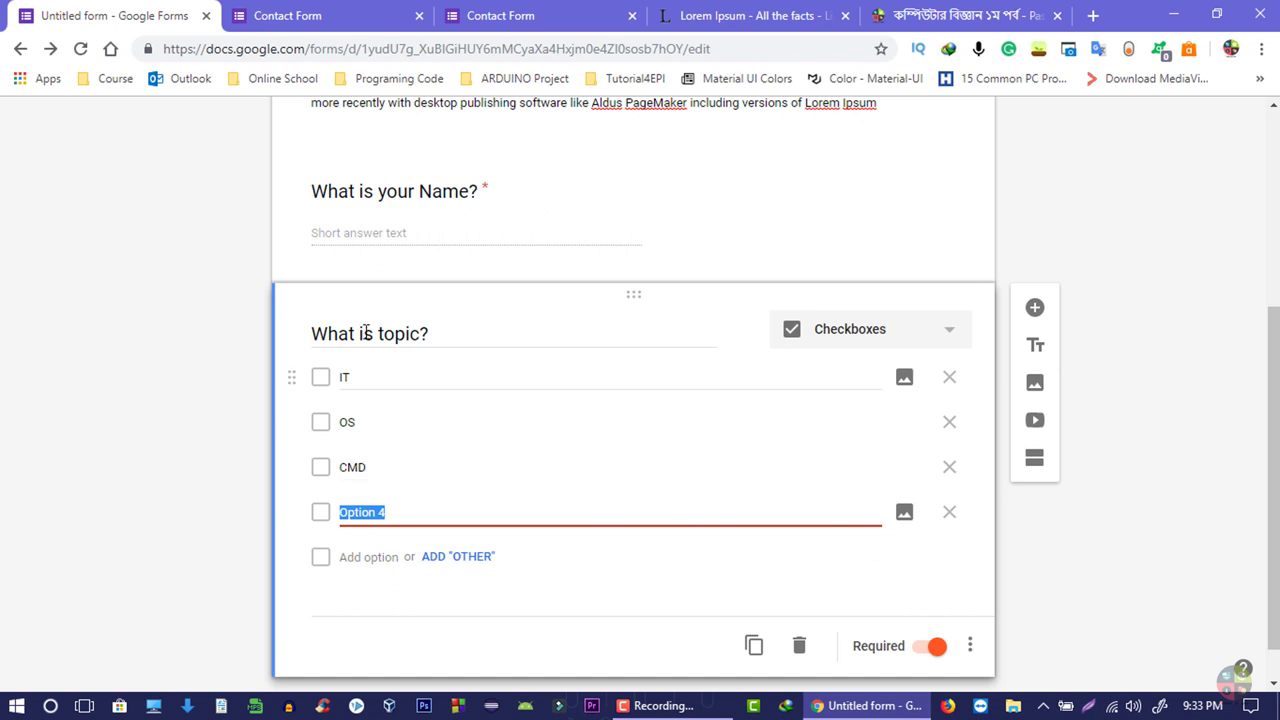
left_click(953, 513)
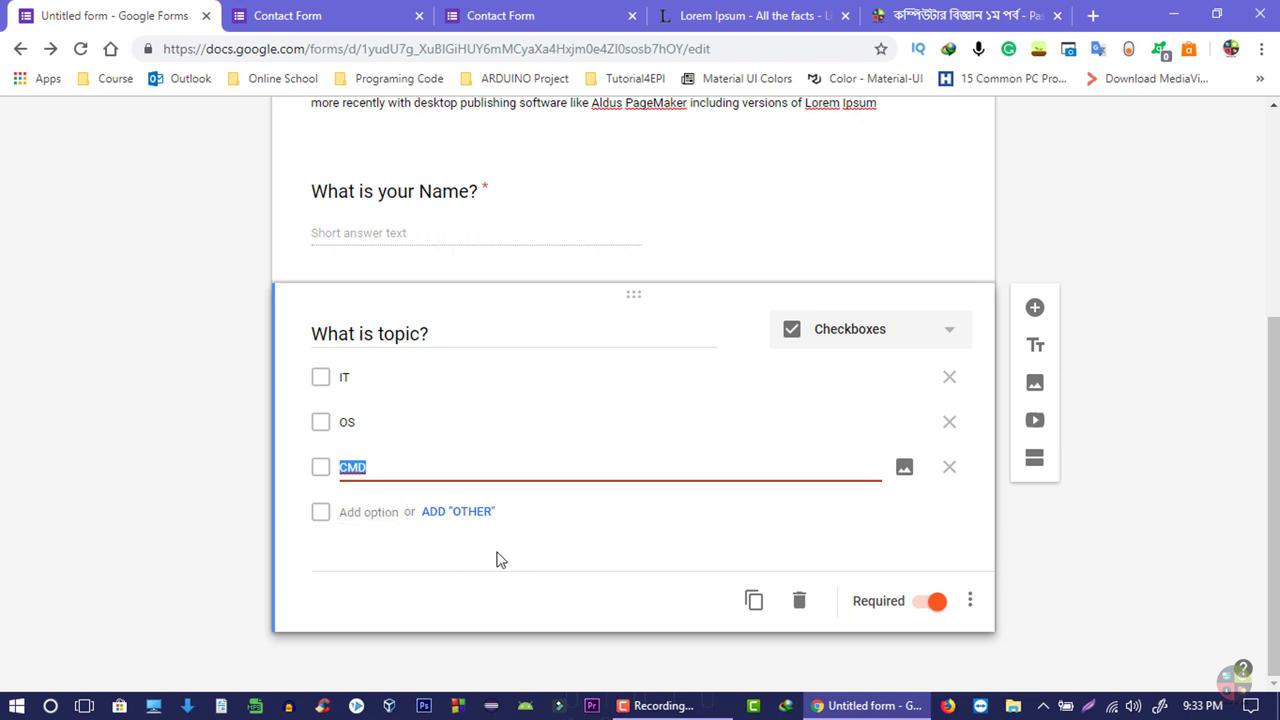
left_click(388, 513)
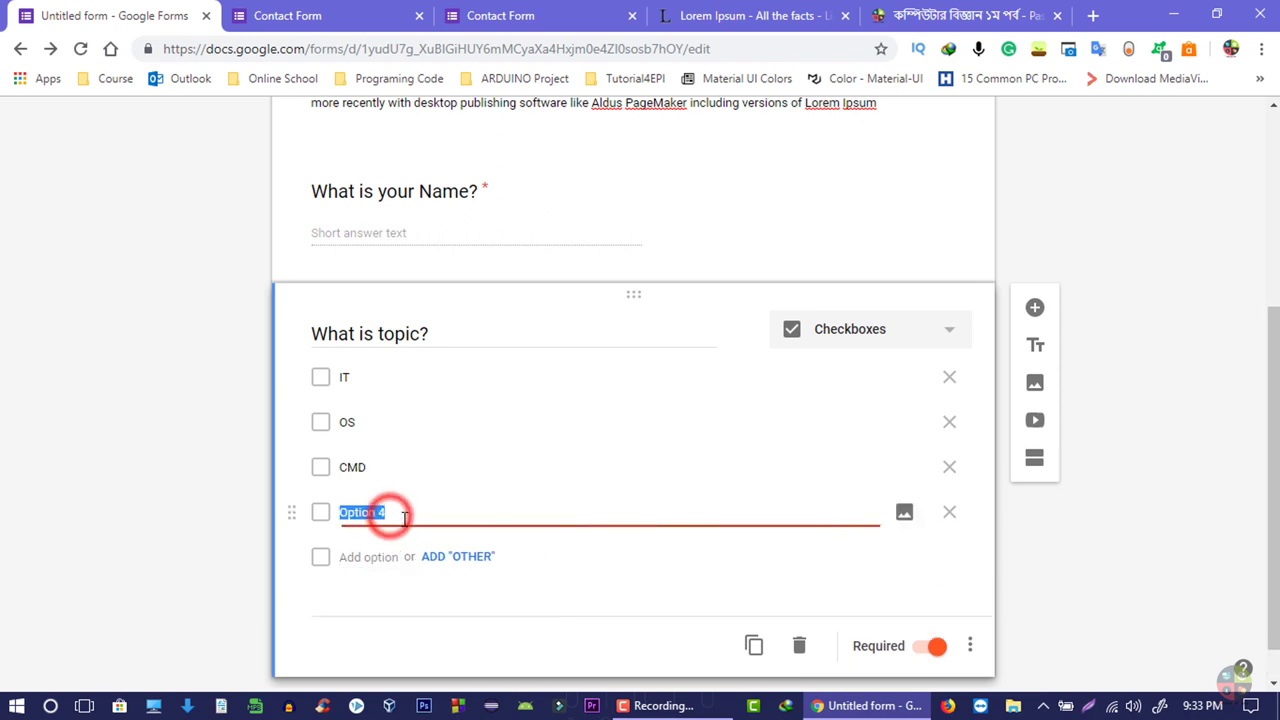
left_click(951, 513)
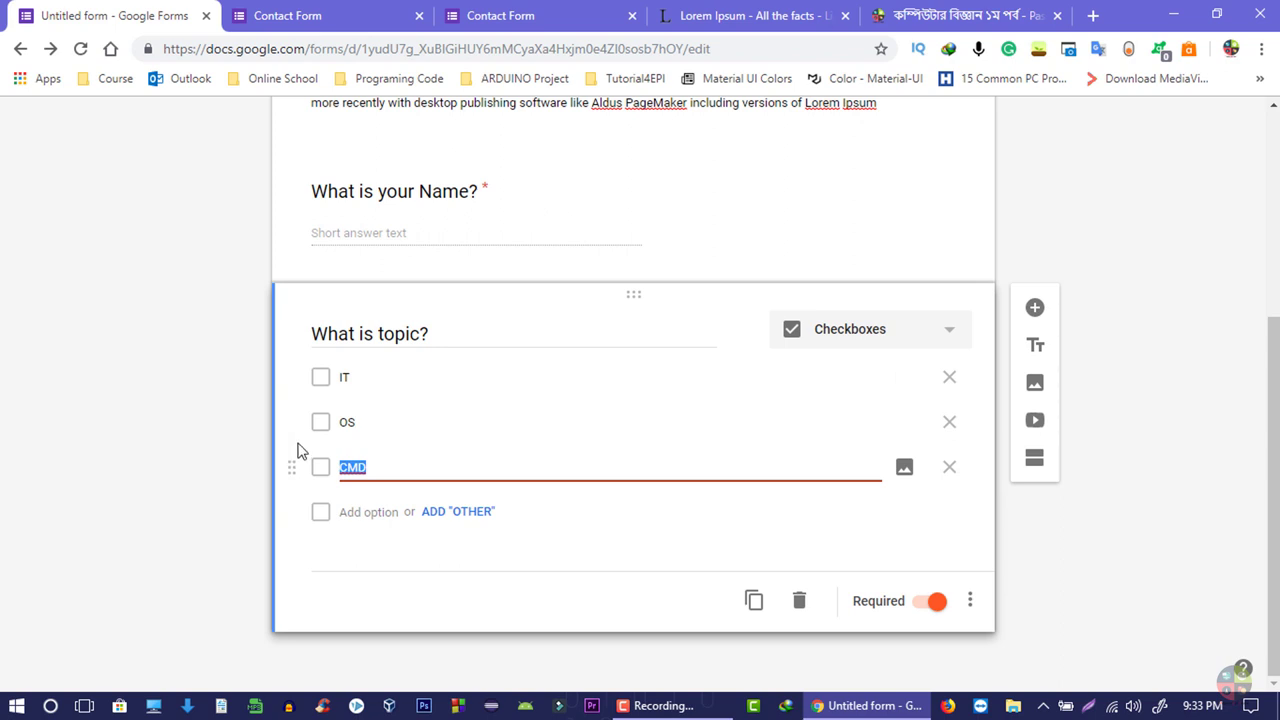
mouse_move(293, 428)
left_mouse_down()
mouse_move(294, 374)
mouse_move(307, 465)
mouse_move(306, 417)
mouse_move(303, 428)
left_mouse_up()
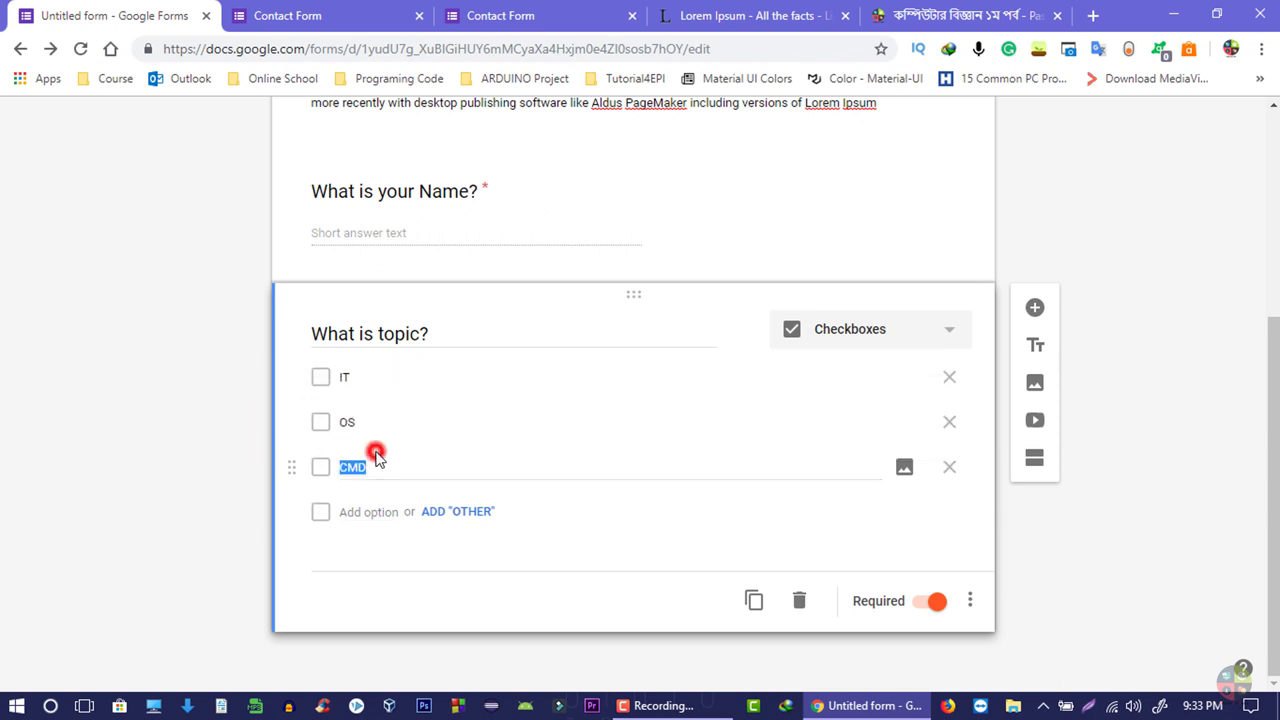
left_click(380, 459)
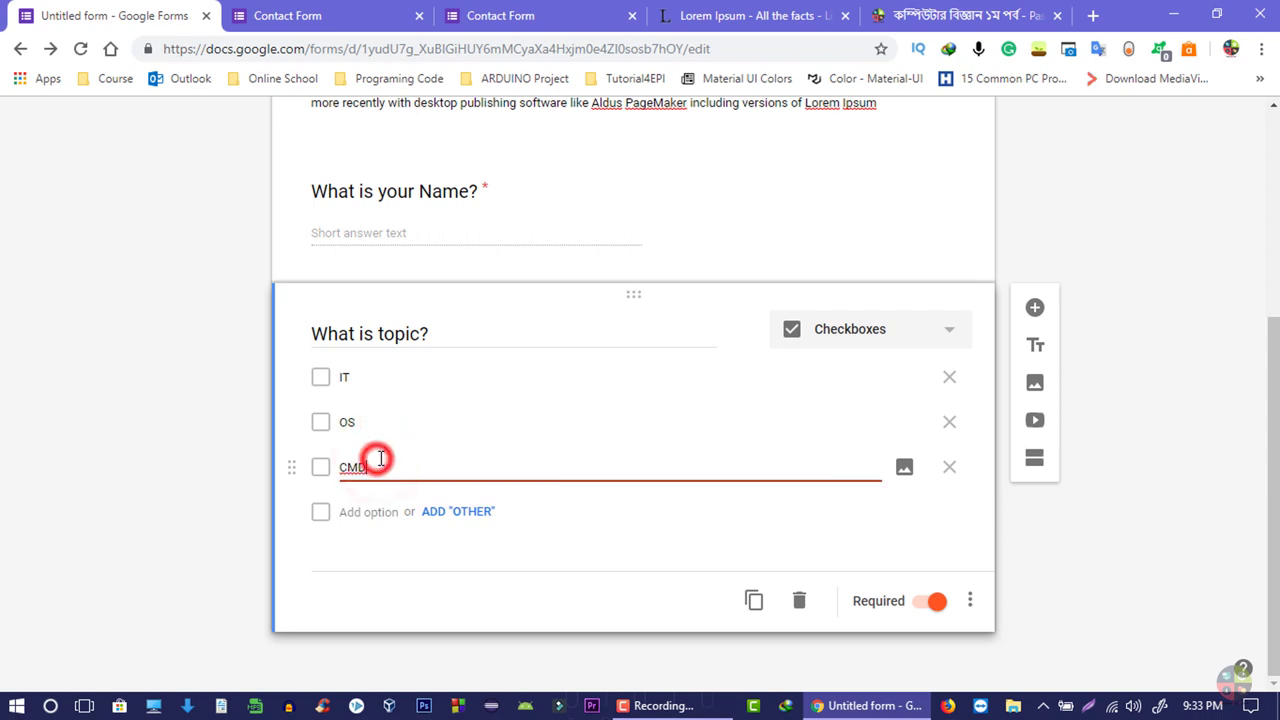
scroll(380, 459, "up", 3)
scroll(491, 469, "down", 2)
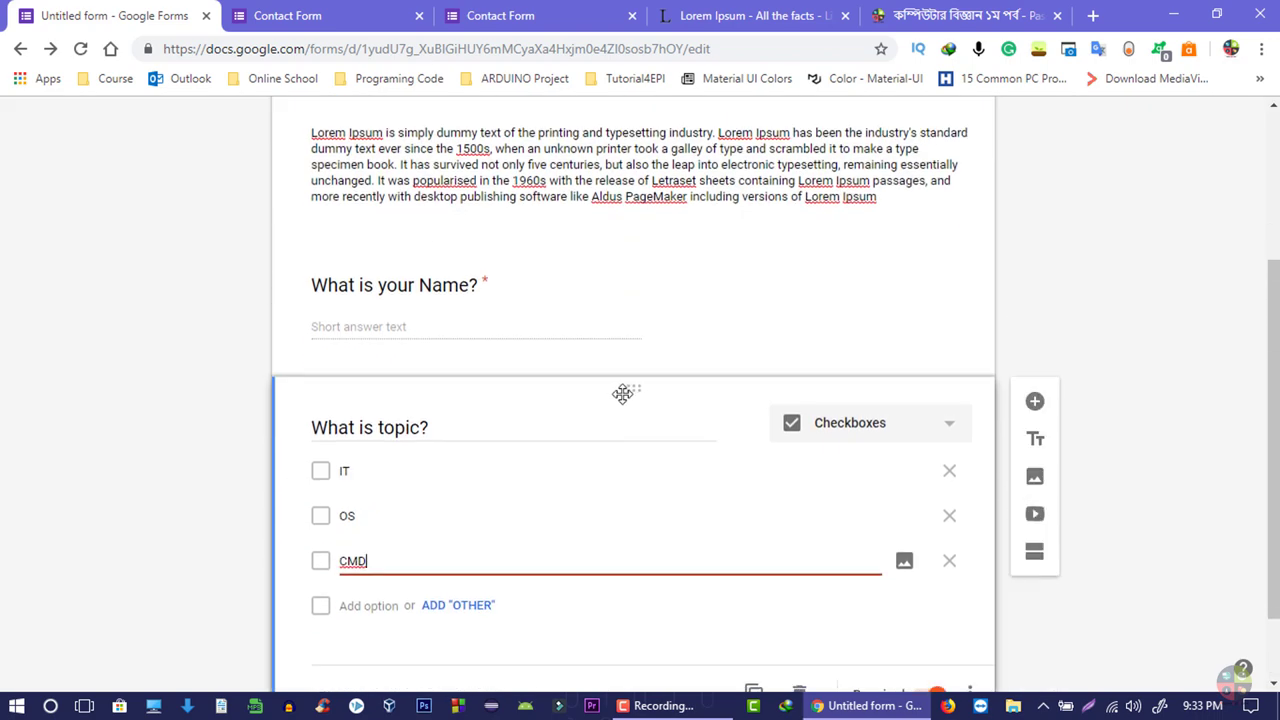
mouse_move(624, 403)
left_mouse_down()
mouse_move(640, 297)
mouse_move(620, 422)
left_mouse_up()
- Add a third question 'Discuss your Problem' as a required Paragraph answer
left_click(1043, 309)
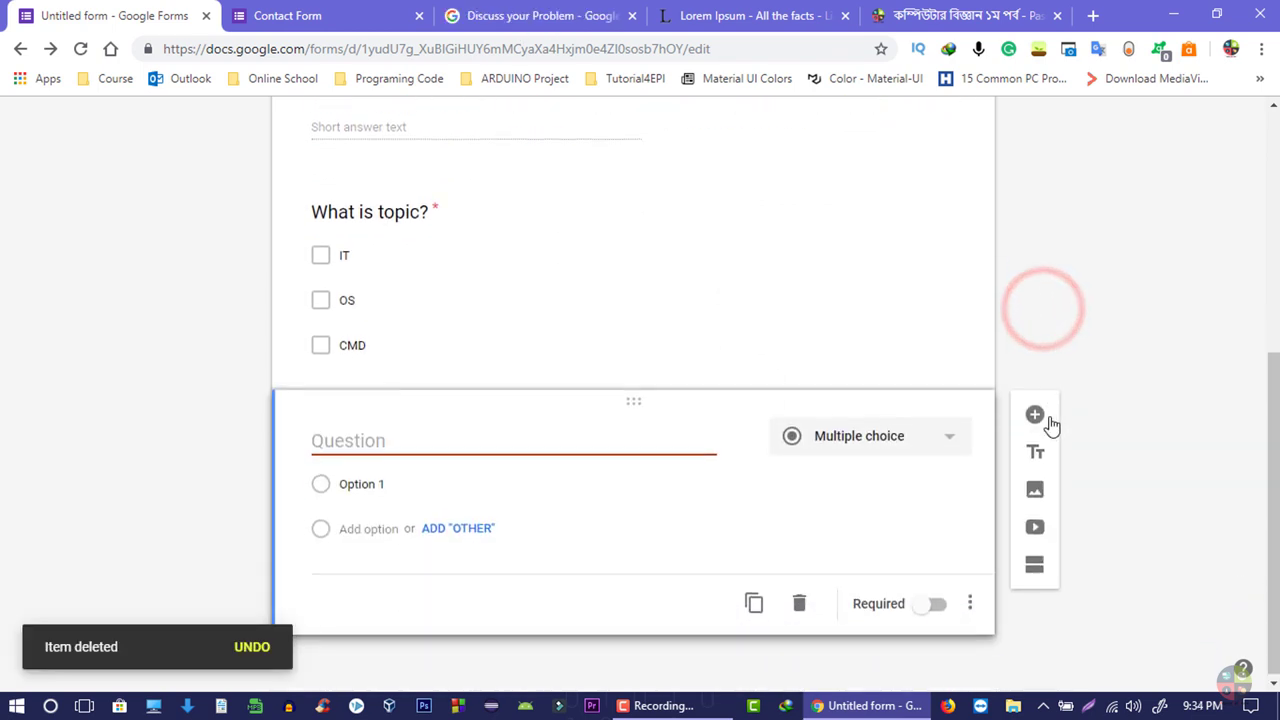
left_click(577, 443)
type("Discuss your Problem")
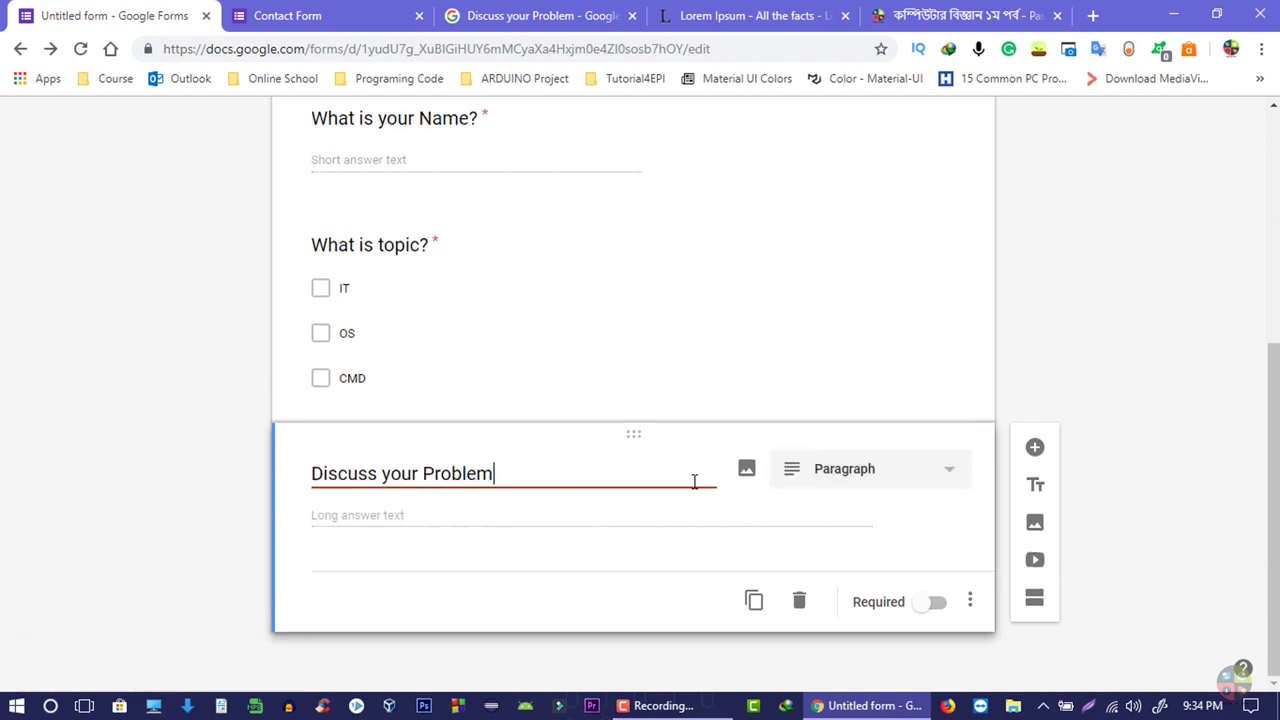
left_click(893, 472)
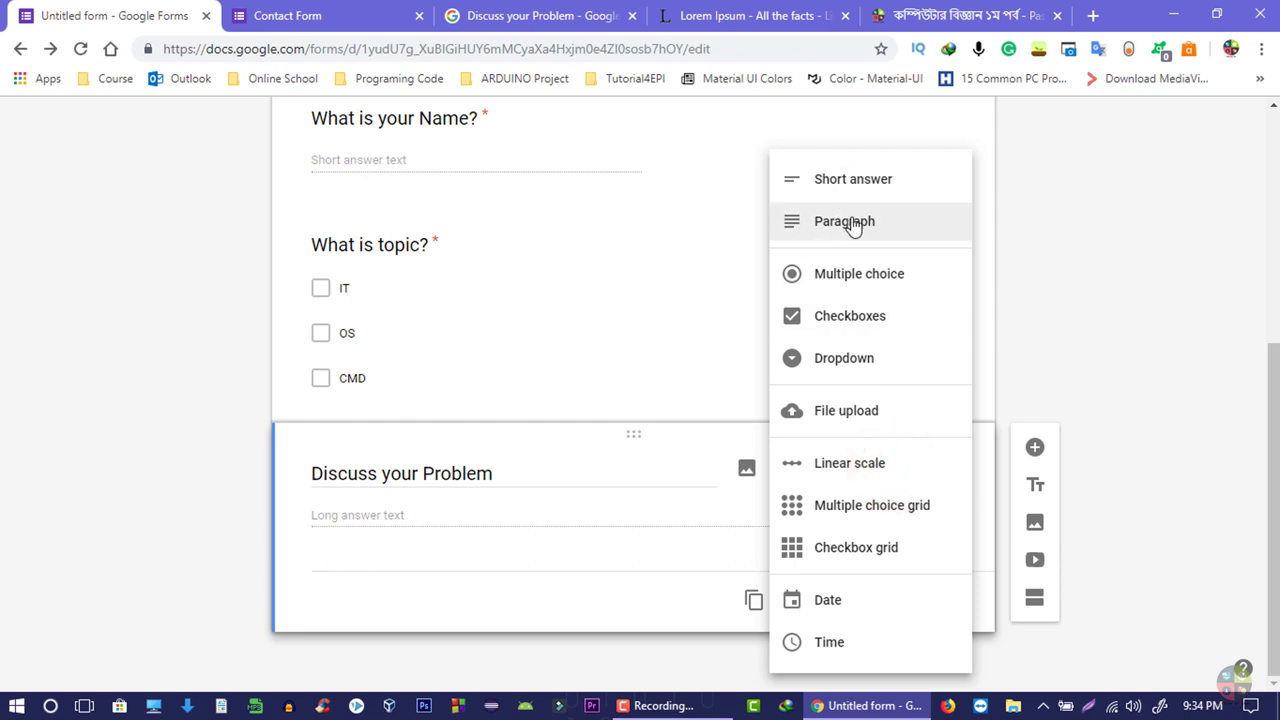
left_click(853, 226)
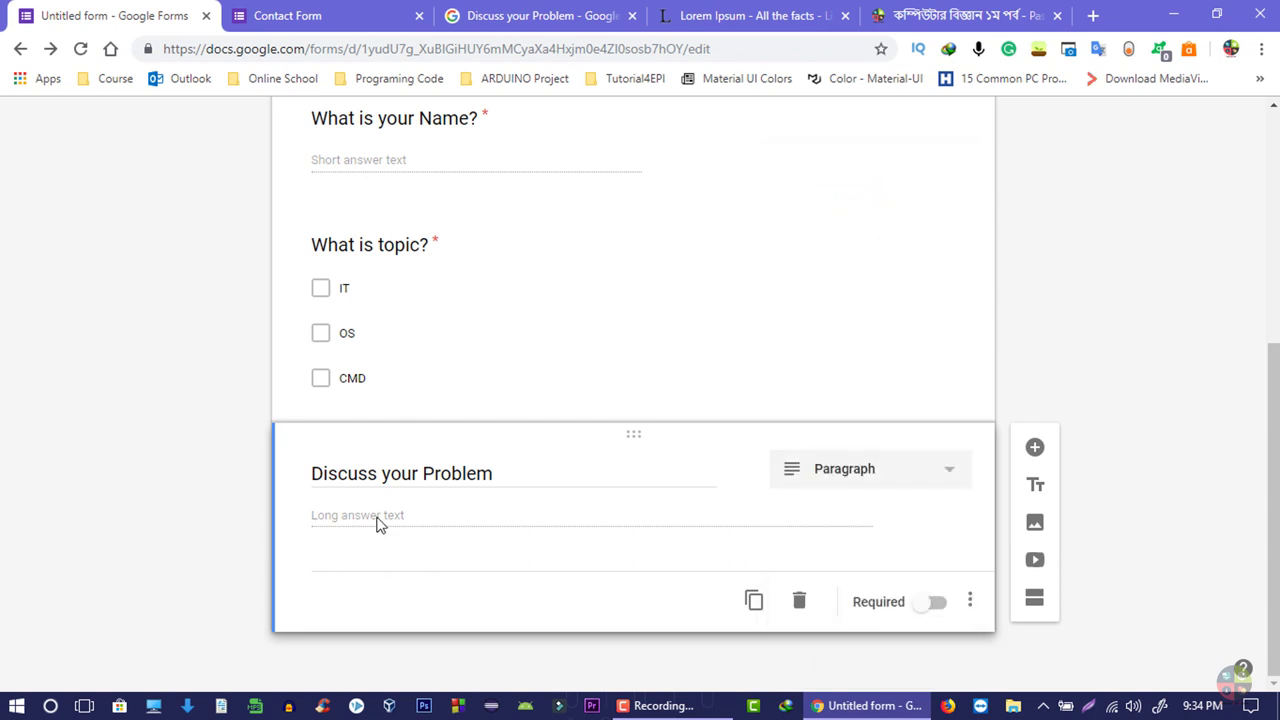
left_click(937, 605)
scroll(730, 500, "up", 5)
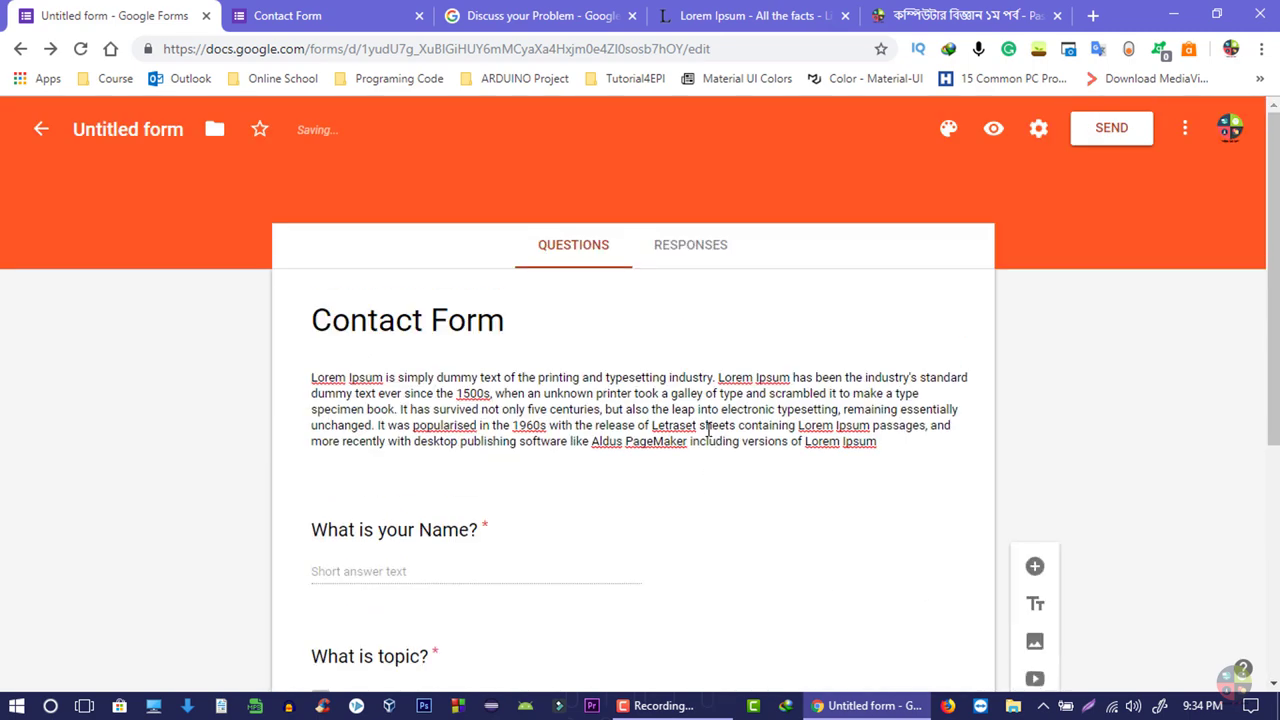
- Preview the form, try ticking IT and the name and problem fields, then return to the editor
left_click(994, 130)
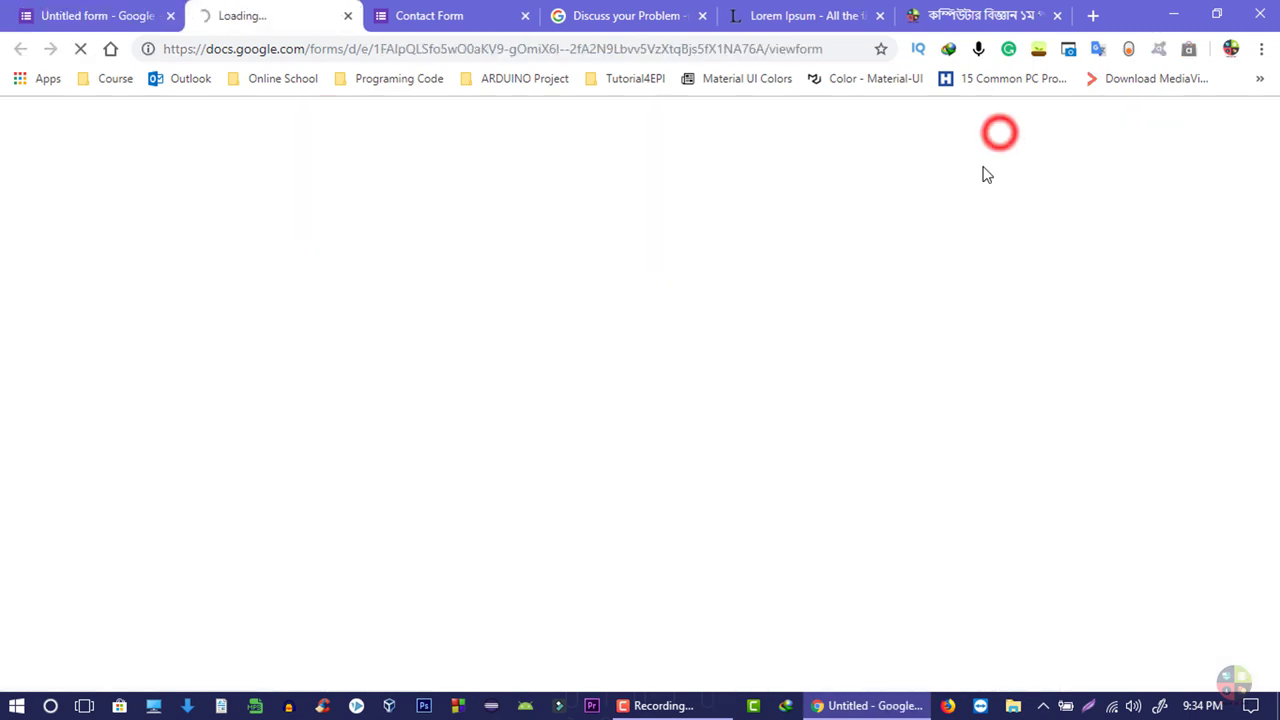
scroll(603, 392, "down", 4)
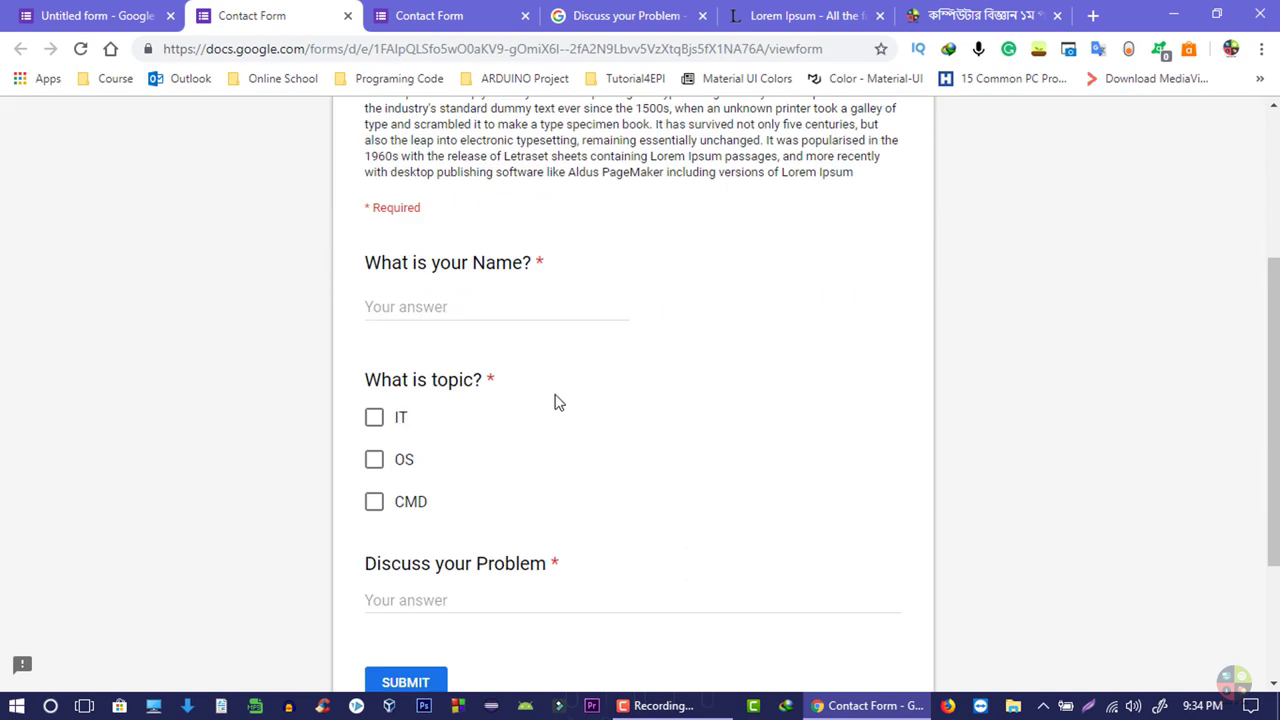
scroll(529, 449, "up", 2)
left_click(376, 421)
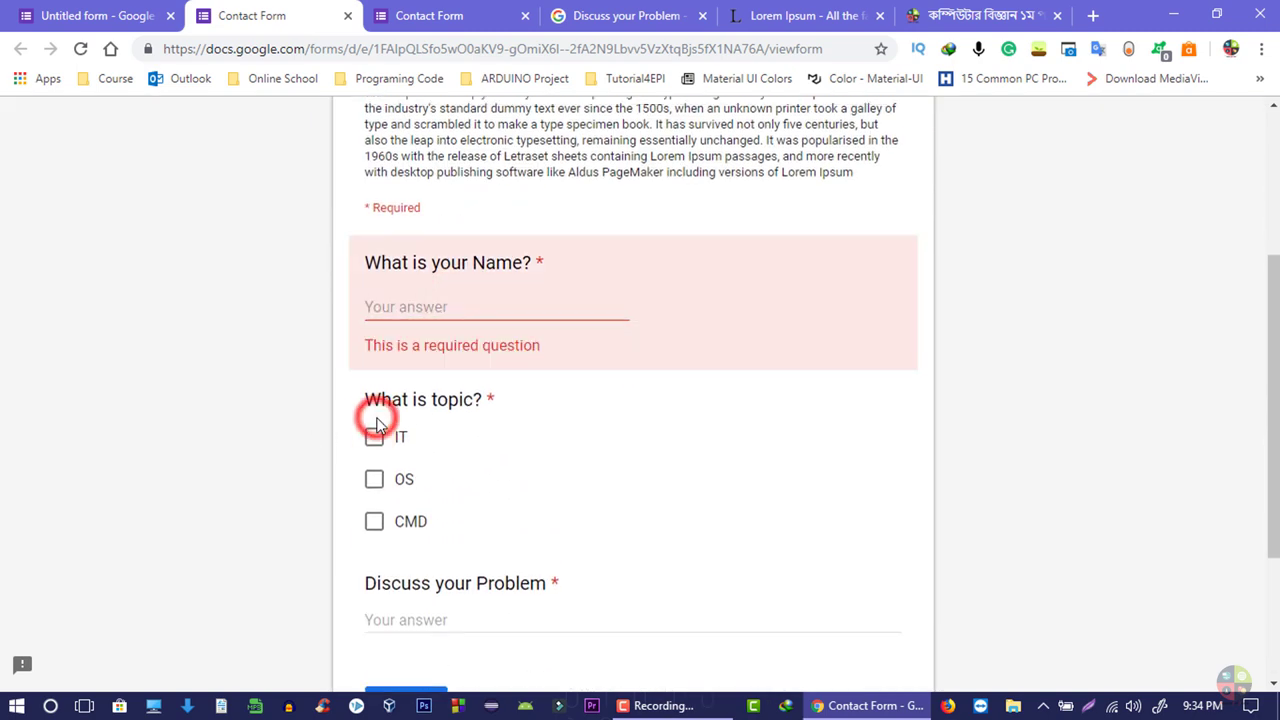
scroll(477, 466, "down", 1)
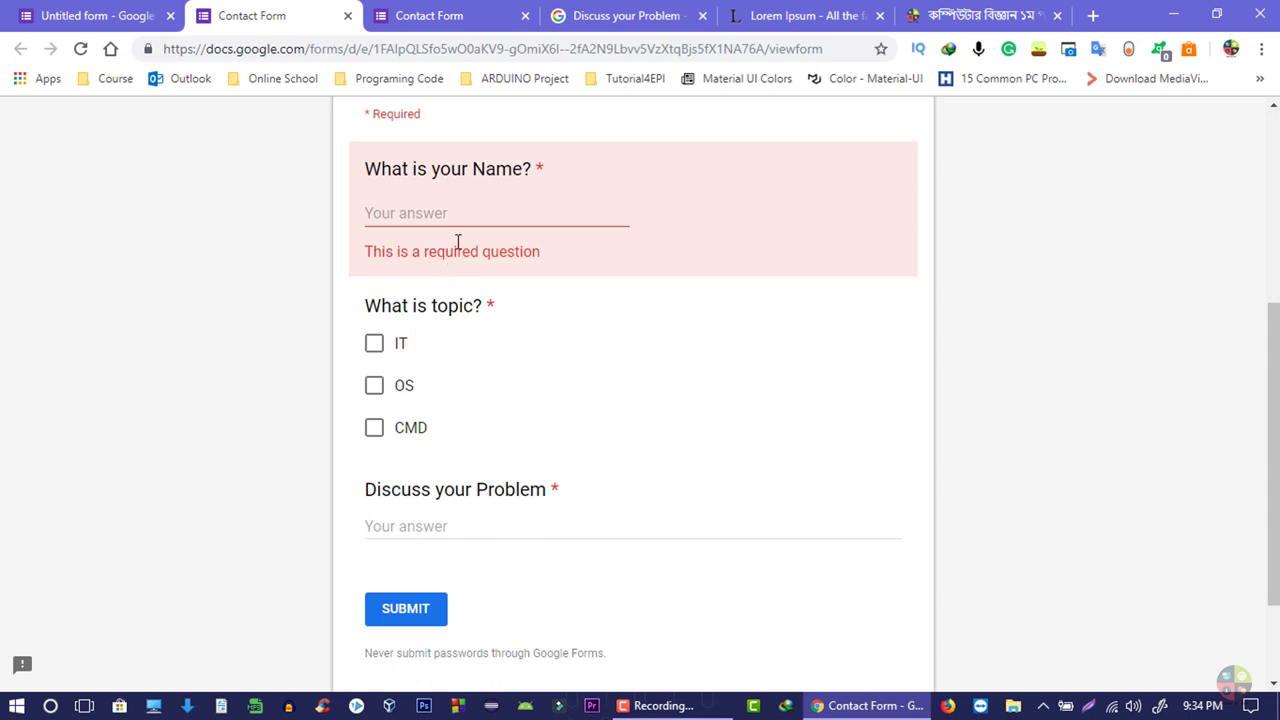
left_click(375, 213)
left_click_drag(463, 306, 357, 313)
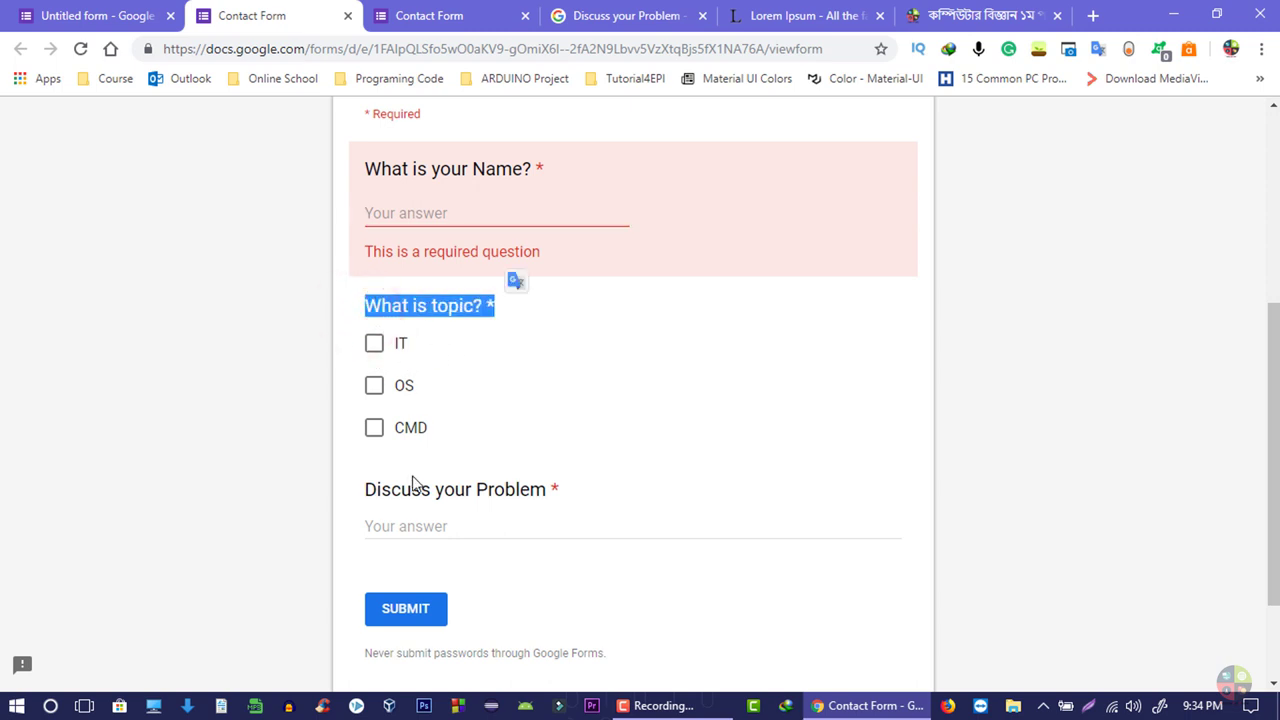
left_click(418, 524)
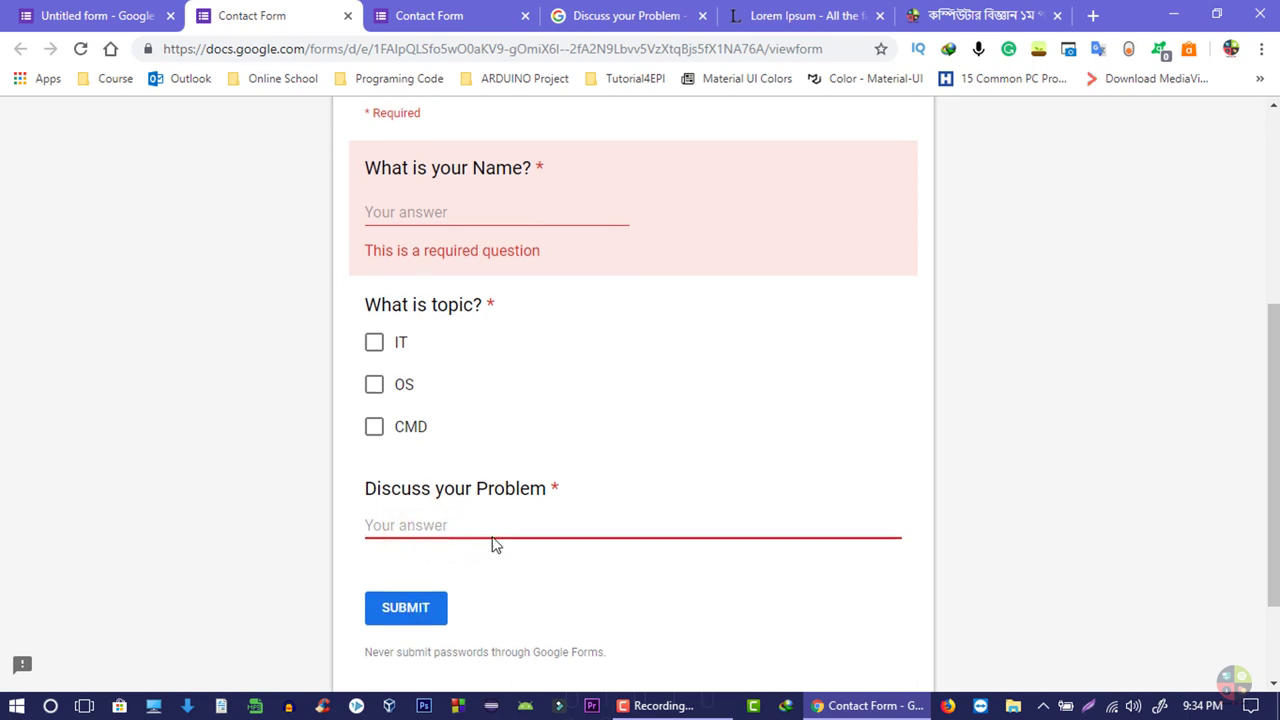
scroll(491, 543, "down", 2)
scroll(497, 546, "up", 5)
key("ctrl+Page_Up")
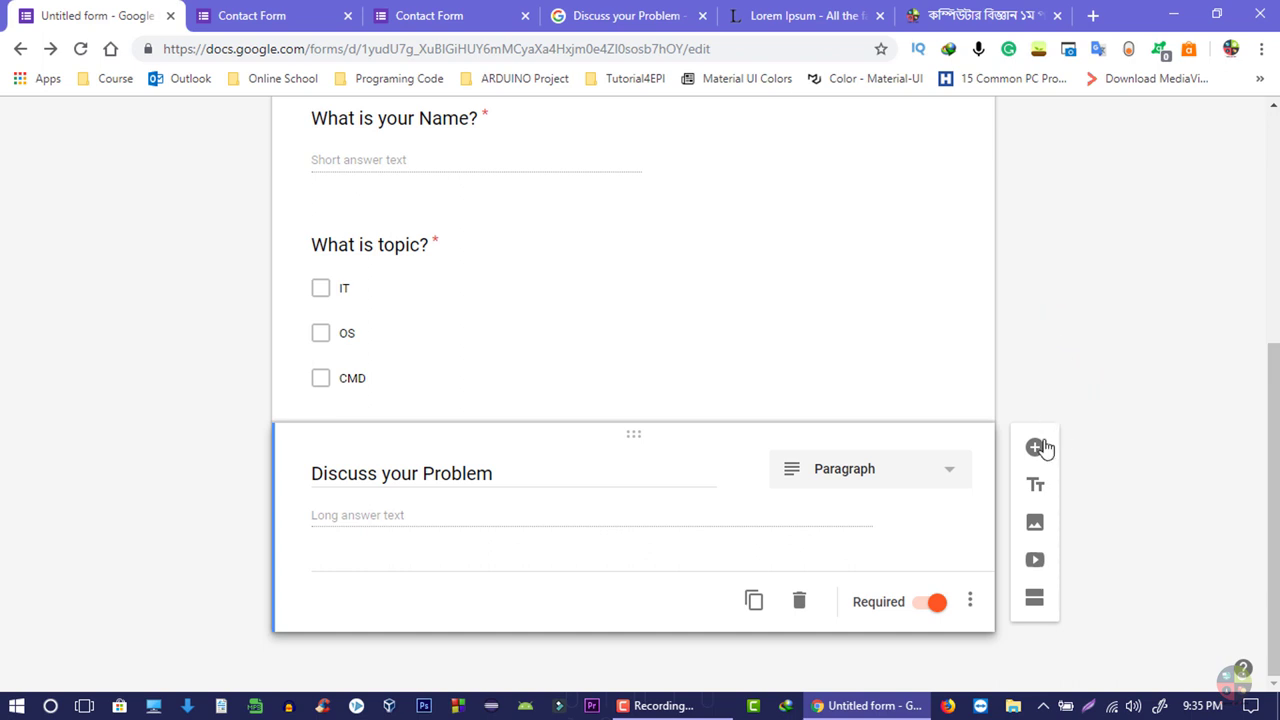
- Delete the extra question and add a second section to the form
left_click(799, 600)
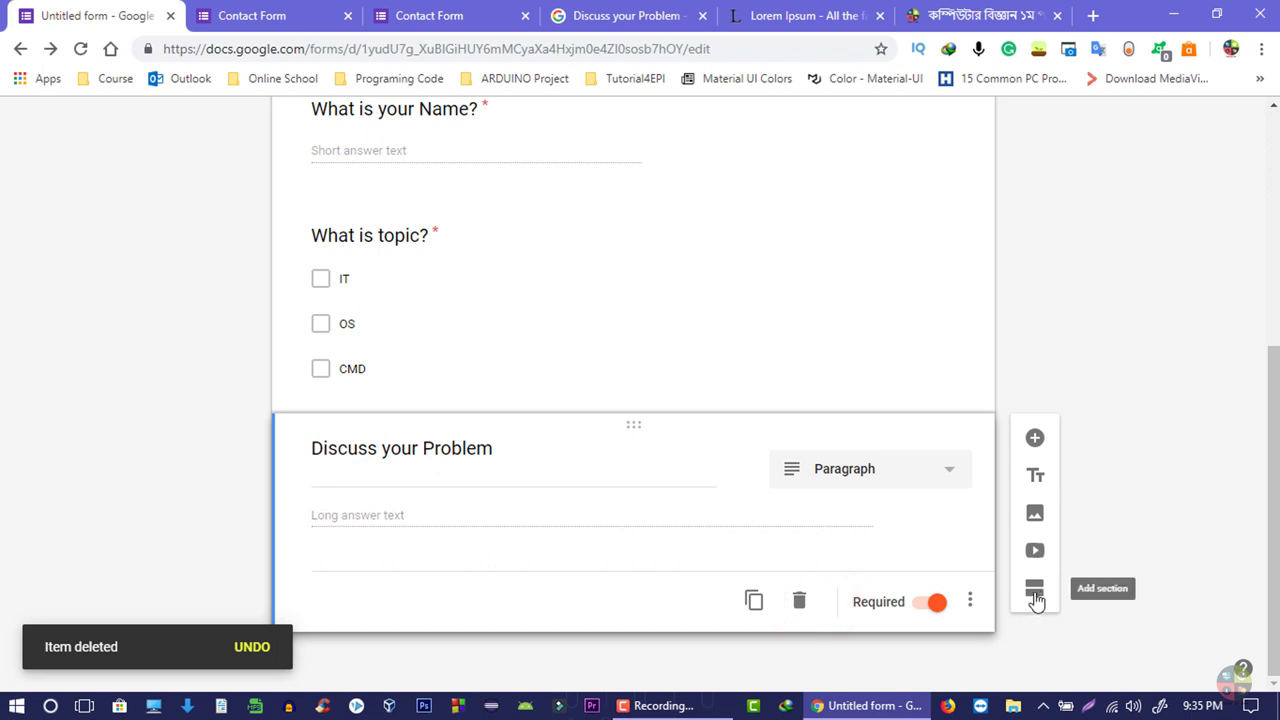
left_click(1035, 593)
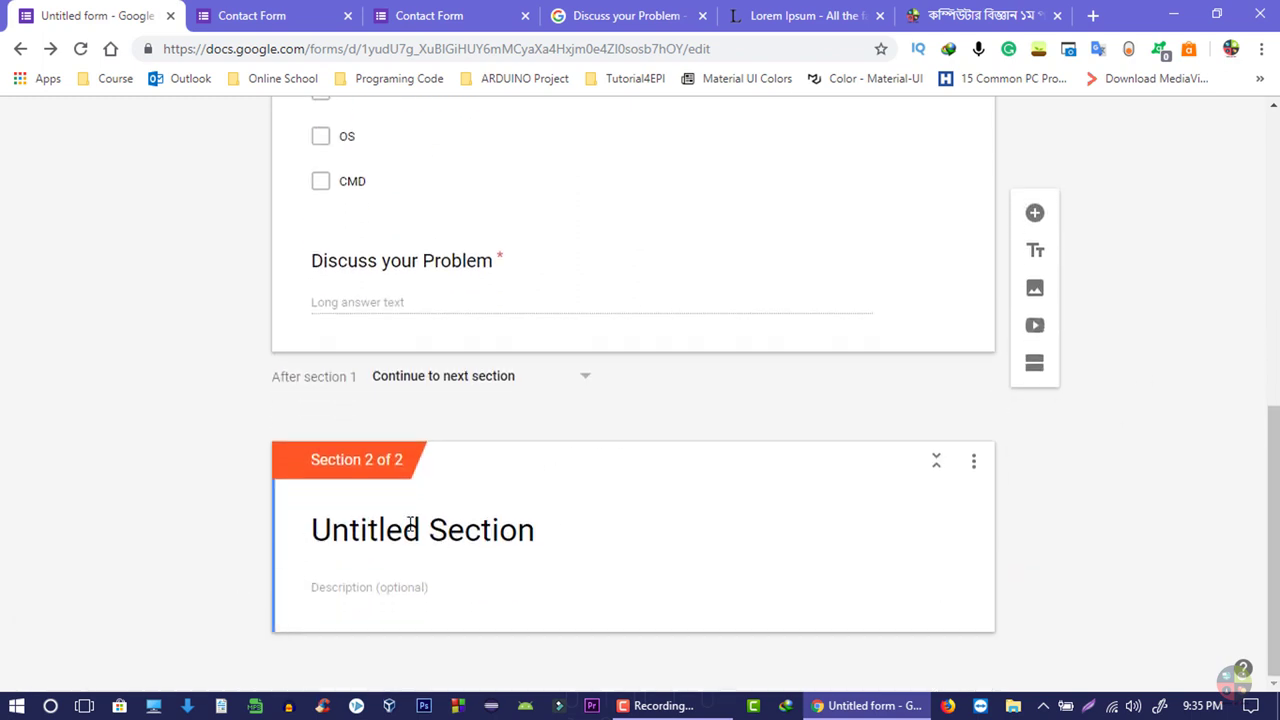
scroll(565, 493, "up", 4)
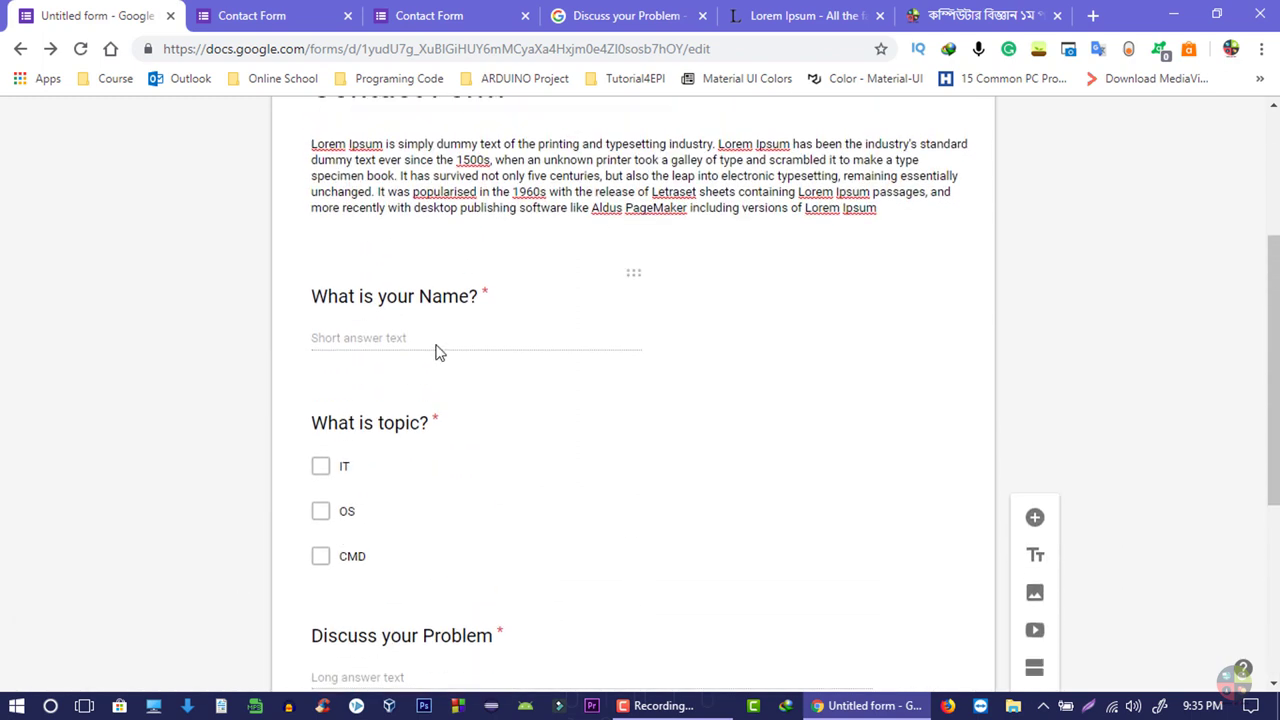
- Move 'What is topic?' and 'Discuss your Problem' into Section 2
left_click(423, 296)
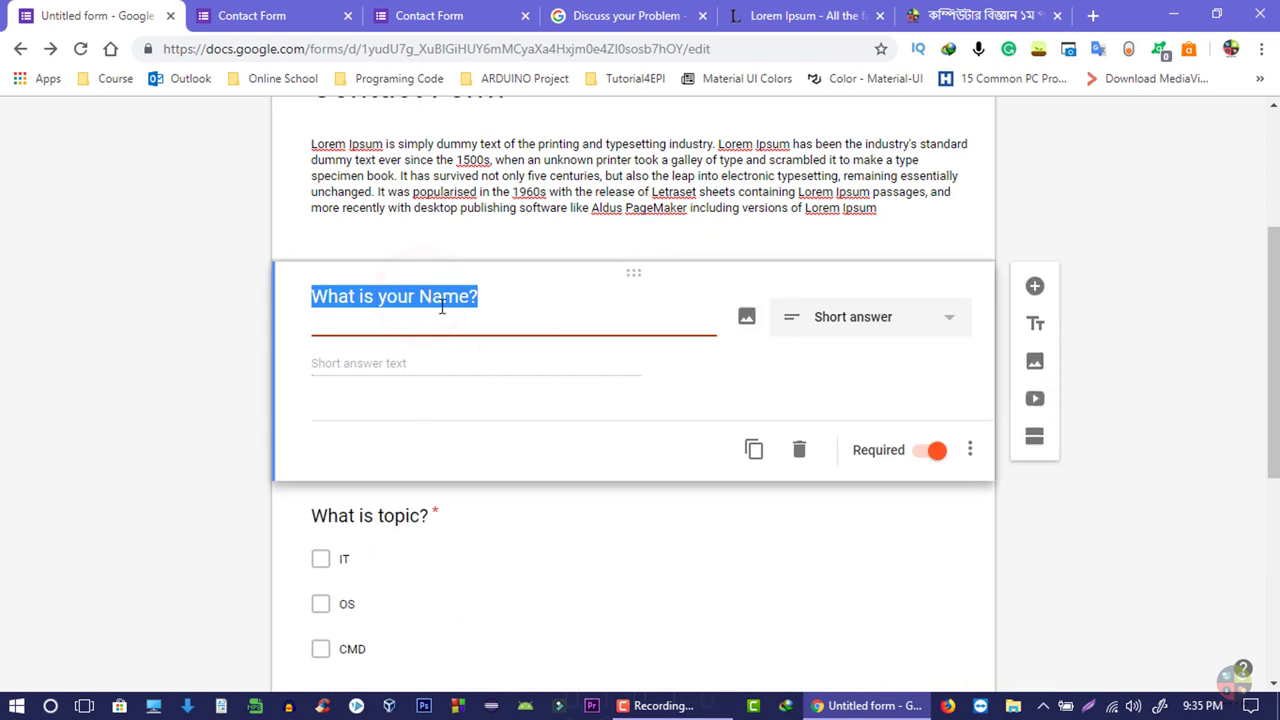
left_click(436, 298)
scroll(457, 306, "down", 3)
left_click(457, 306)
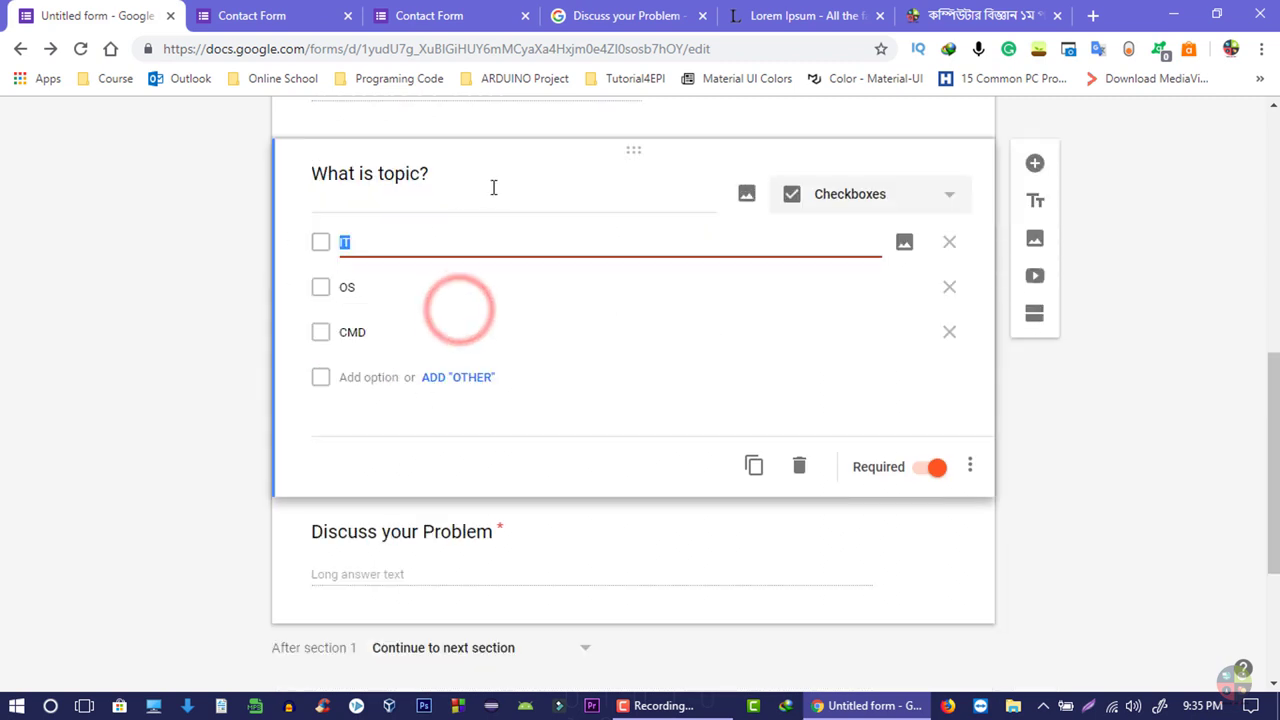
left_click_drag(650, 149, 586, 429)
scroll(448, 298, "up", 3)
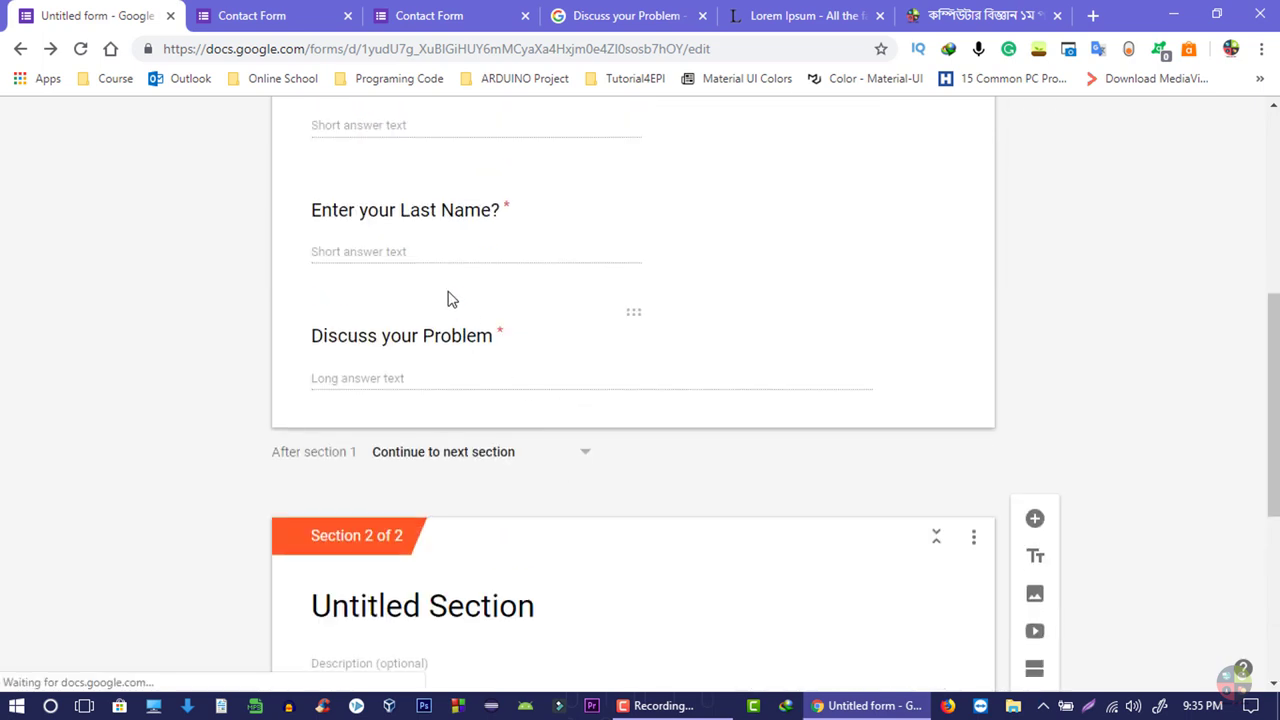
left_click(442, 318)
left_click_drag(634, 311, 590, 556)
- Rename the new section's title to '2nd PART'
left_click(479, 248)
scroll(551, 300, "up", 3)
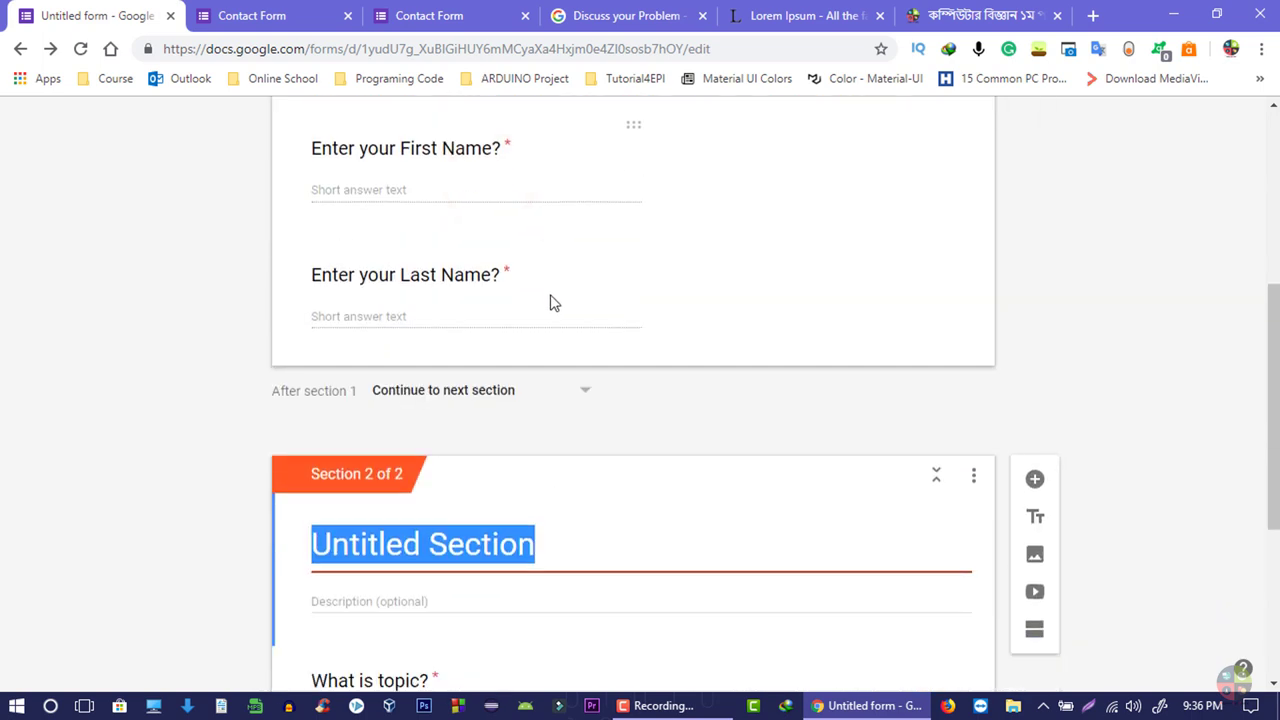
scroll(502, 293, "down", 2)
left_click(500, 288)
left_click(420, 322)
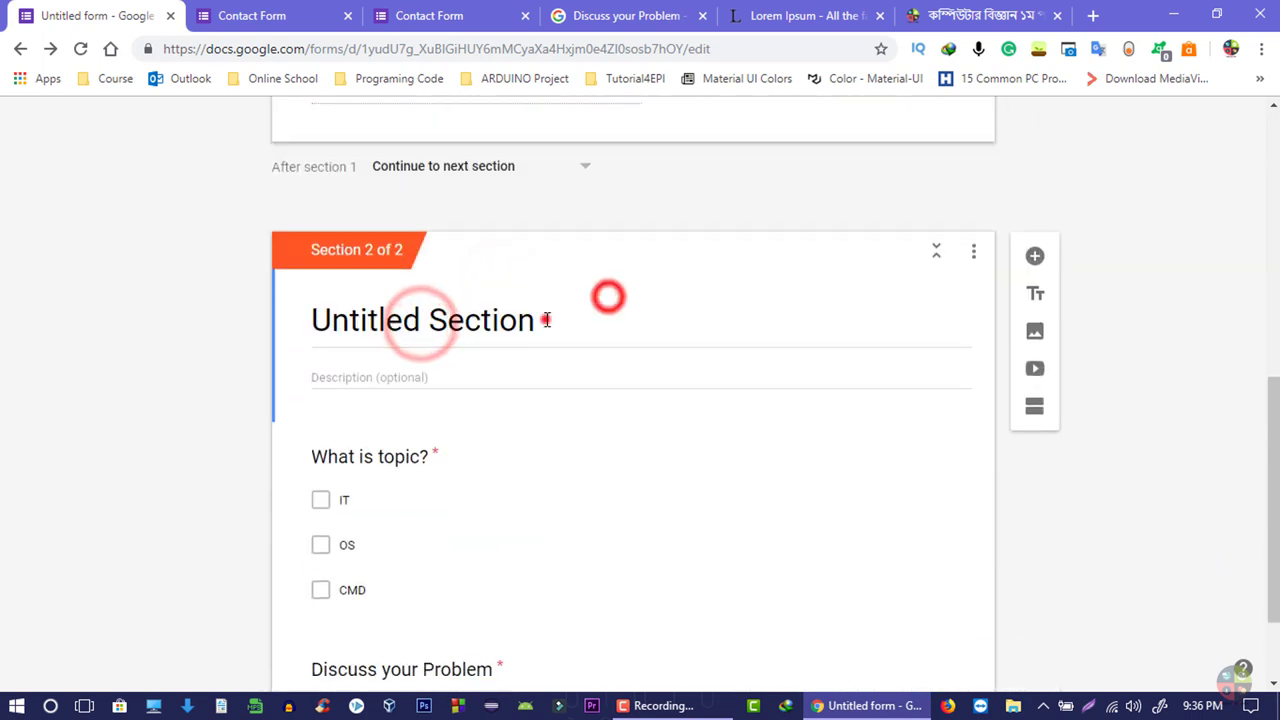
type("2nd PART")
left_click(143, 434)
scroll(291, 457, "down", 1)
scroll(591, 429, "up", 10)
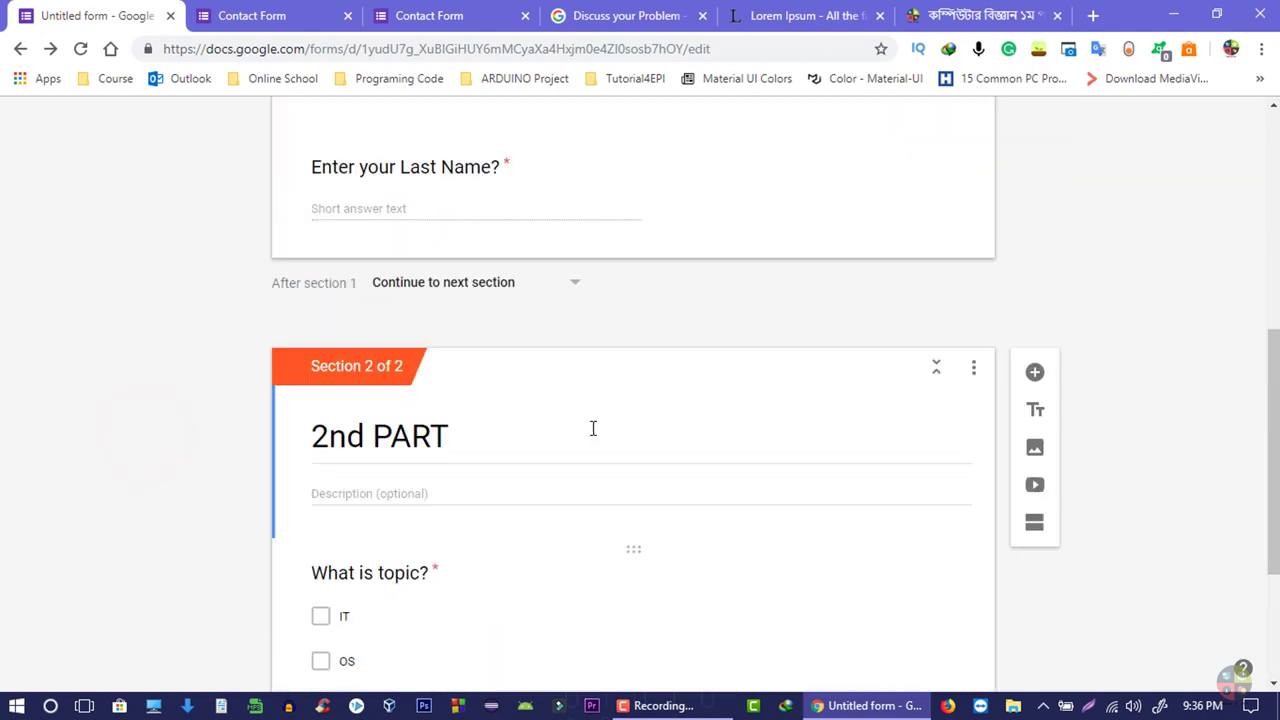
- In the form preview, fill in the respondent's name and go on to the next section
left_click(995, 128)
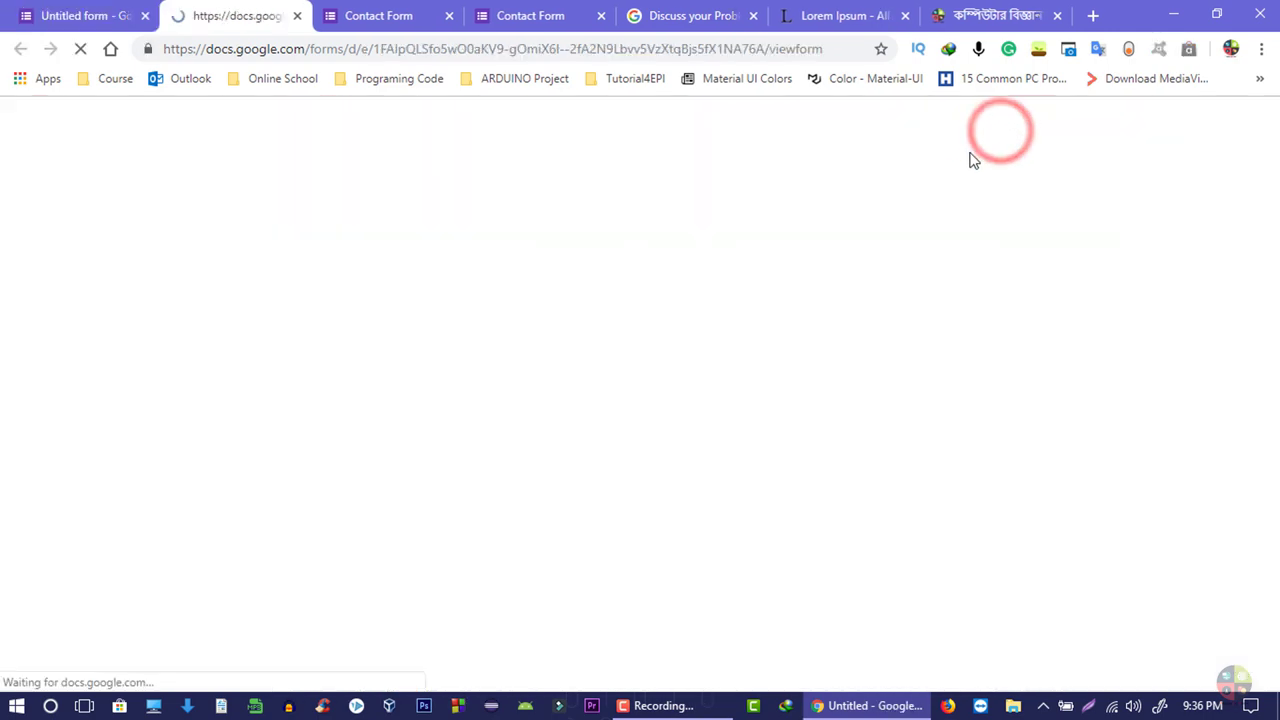
scroll(698, 418, "down", 3)
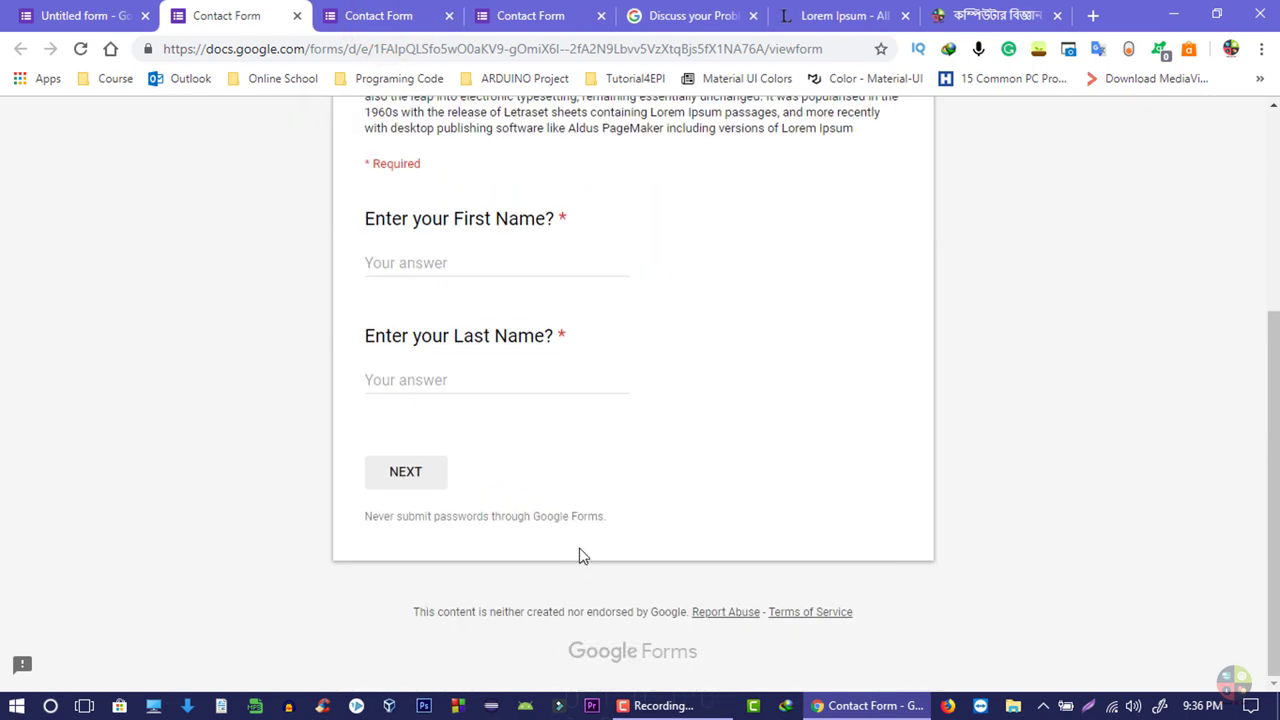
scroll(590, 550, "up", 1)
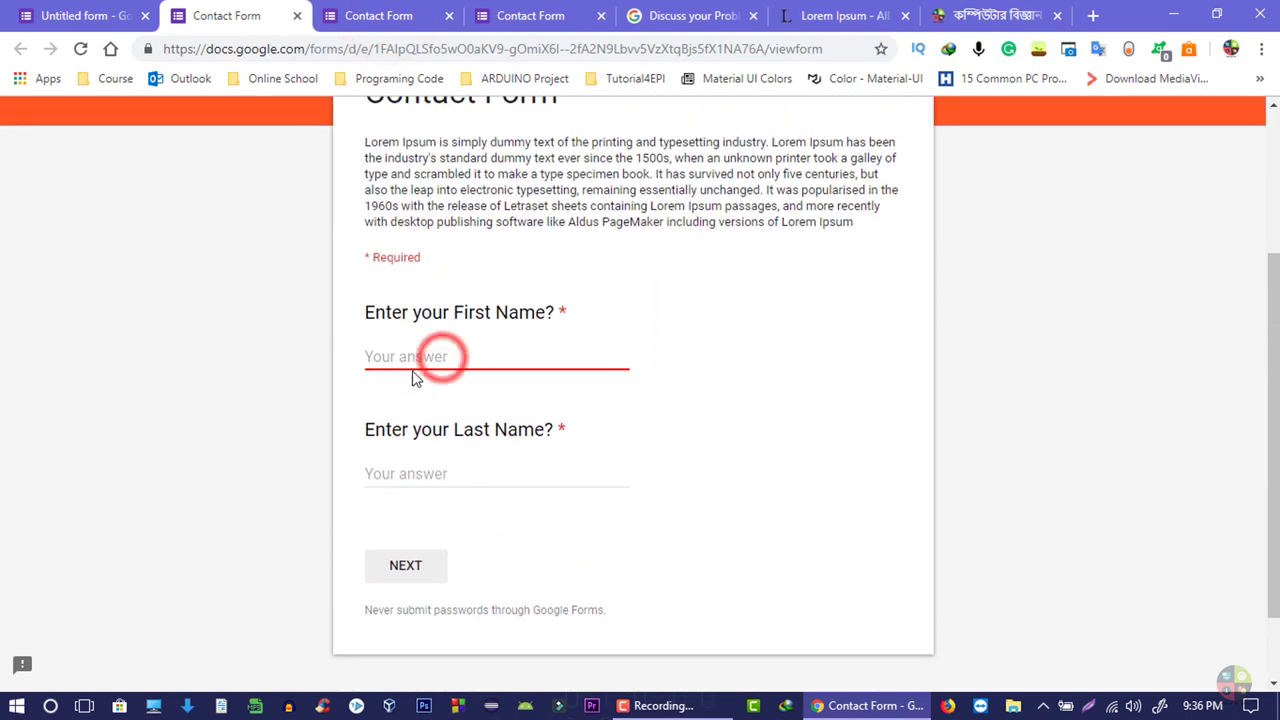
type("Fuad")
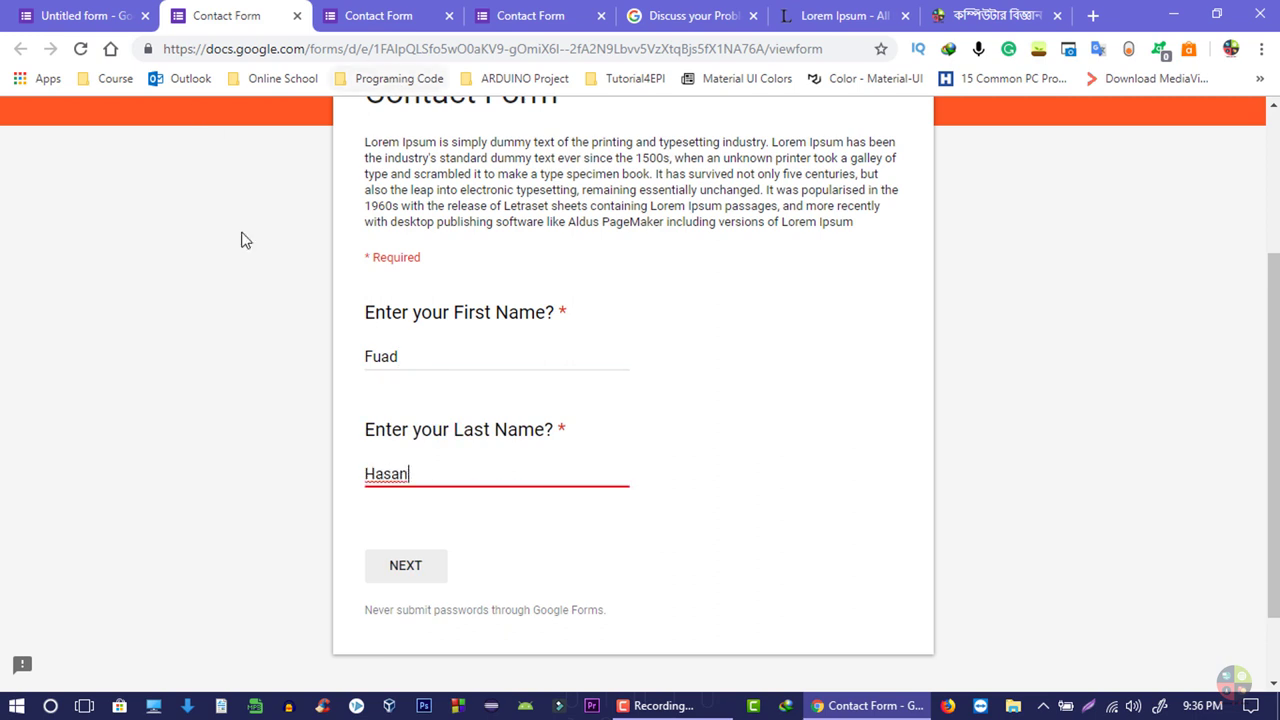
left_click(403, 568)
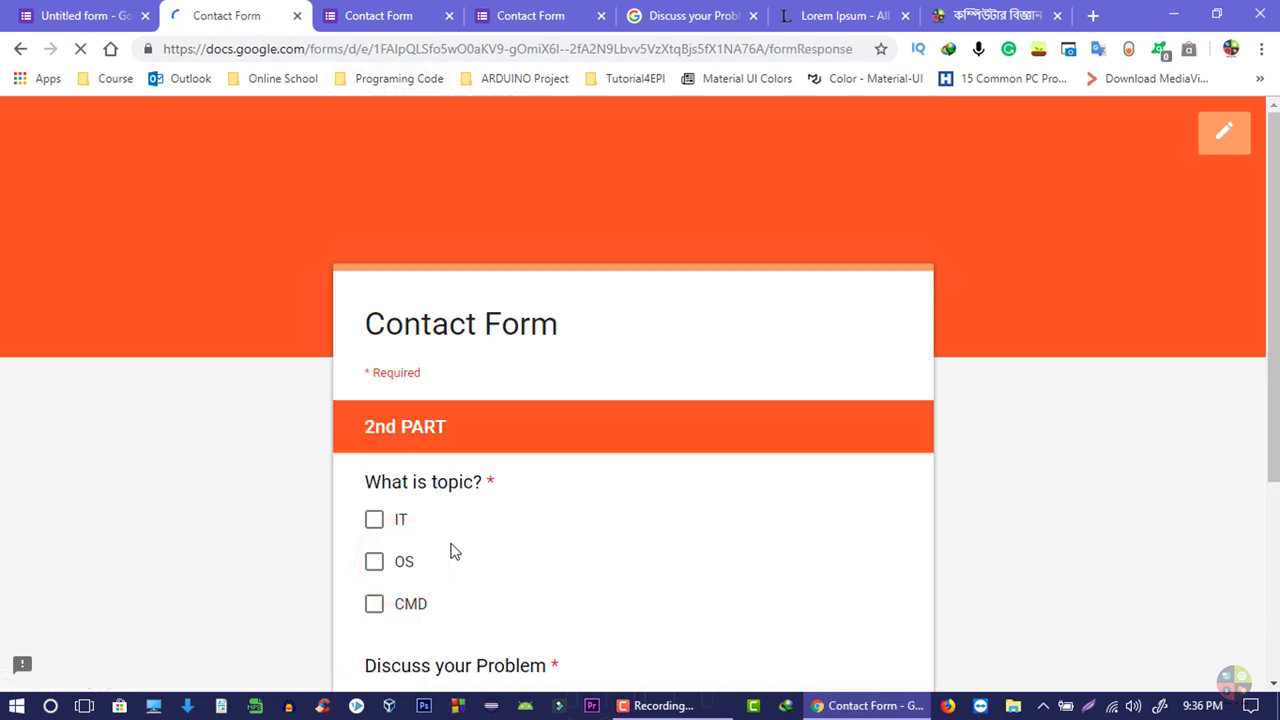
- Tick IT as the topic in the 2nd PART section
scroll(410, 478, "down", 1)
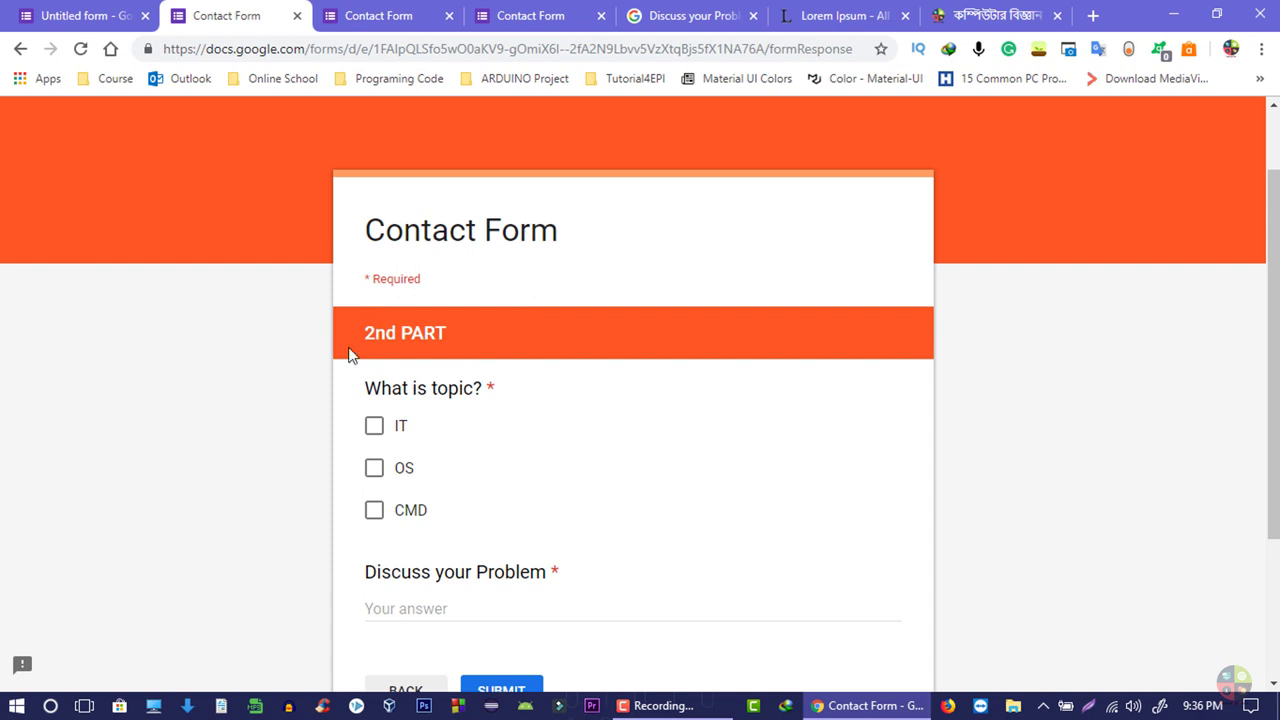
left_click_drag(349, 345, 477, 346)
left_click(476, 342)
scroll(566, 357, "down", 1)
scroll(566, 357, "down", 1)
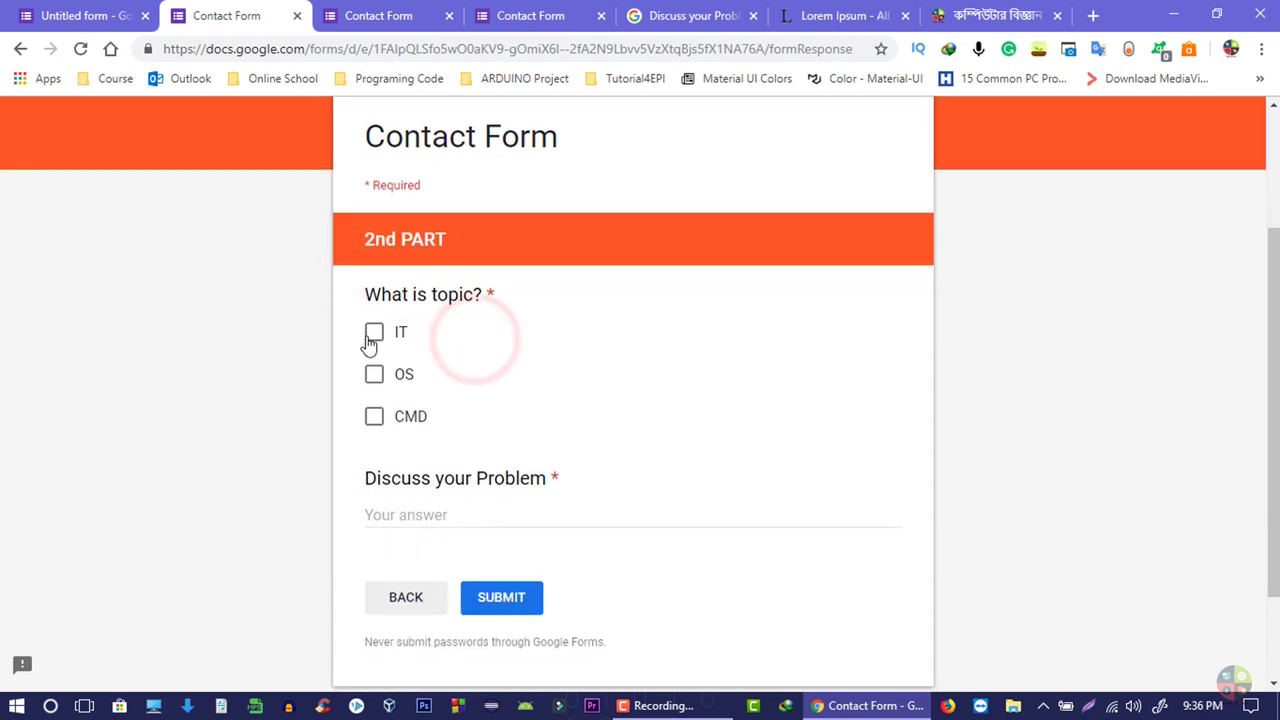
left_click(370, 335)
left_click(383, 514)
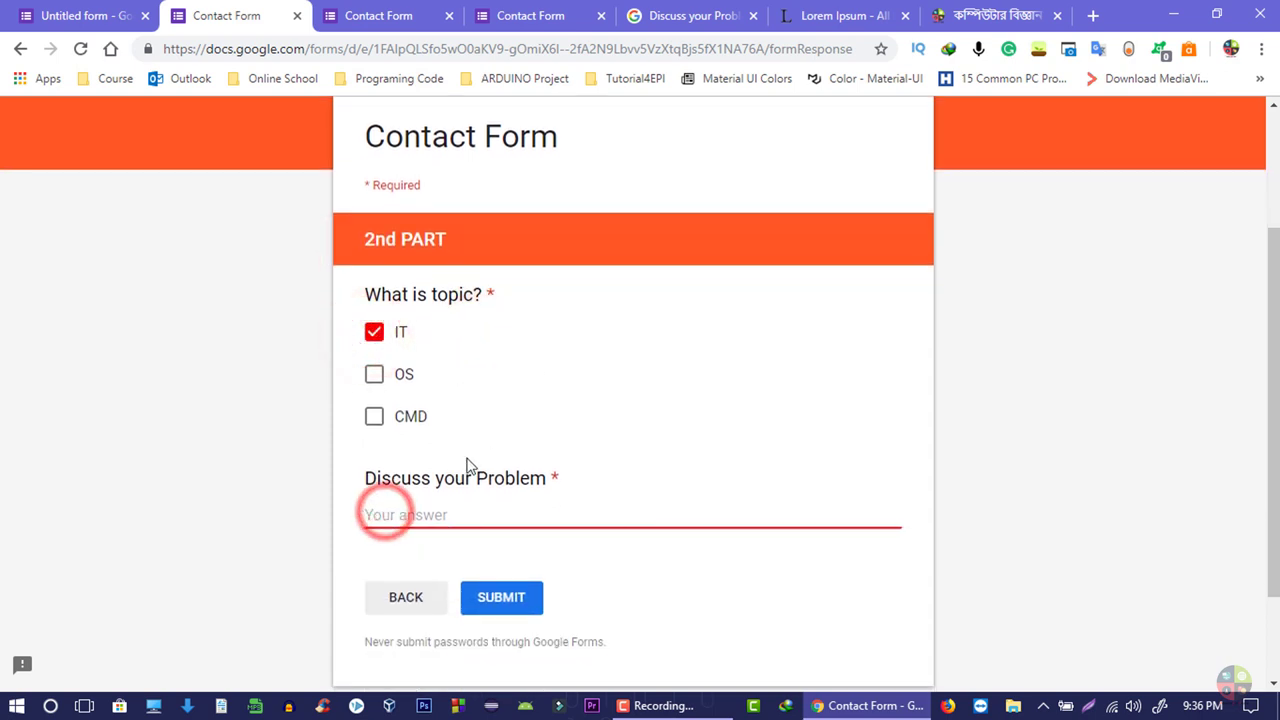
- Go back to the first section, then return to the form editor
left_click(426, 610)
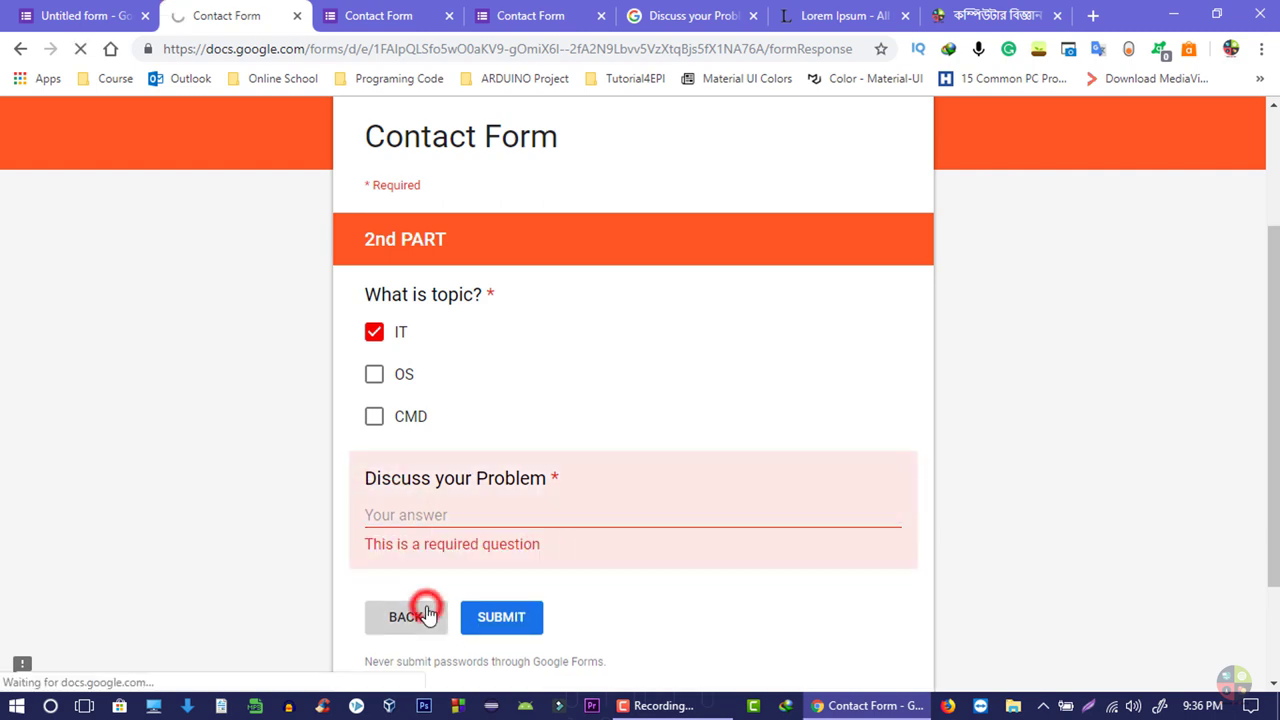
scroll(519, 424, "down", 3)
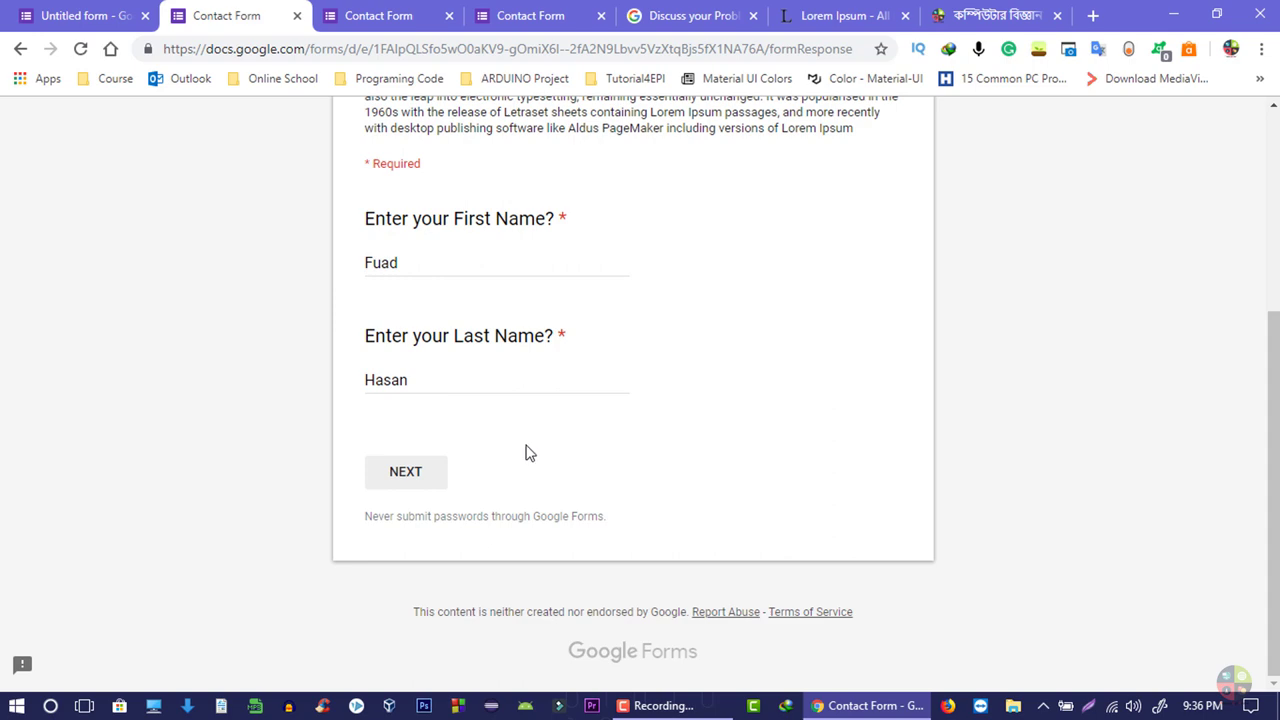
scroll(533, 455, "up", 3)
left_click(75, 12)
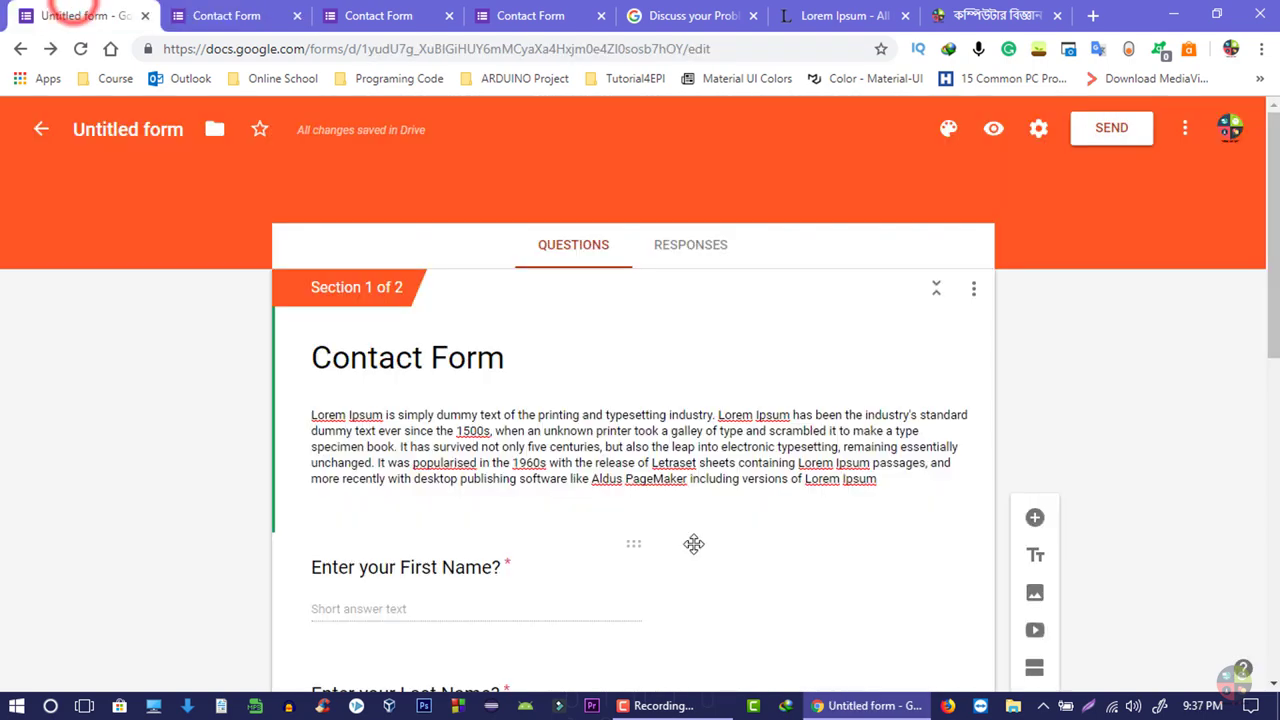
- Set 'After section 1' to 'Submit form'
scroll(766, 509, "down", 6)
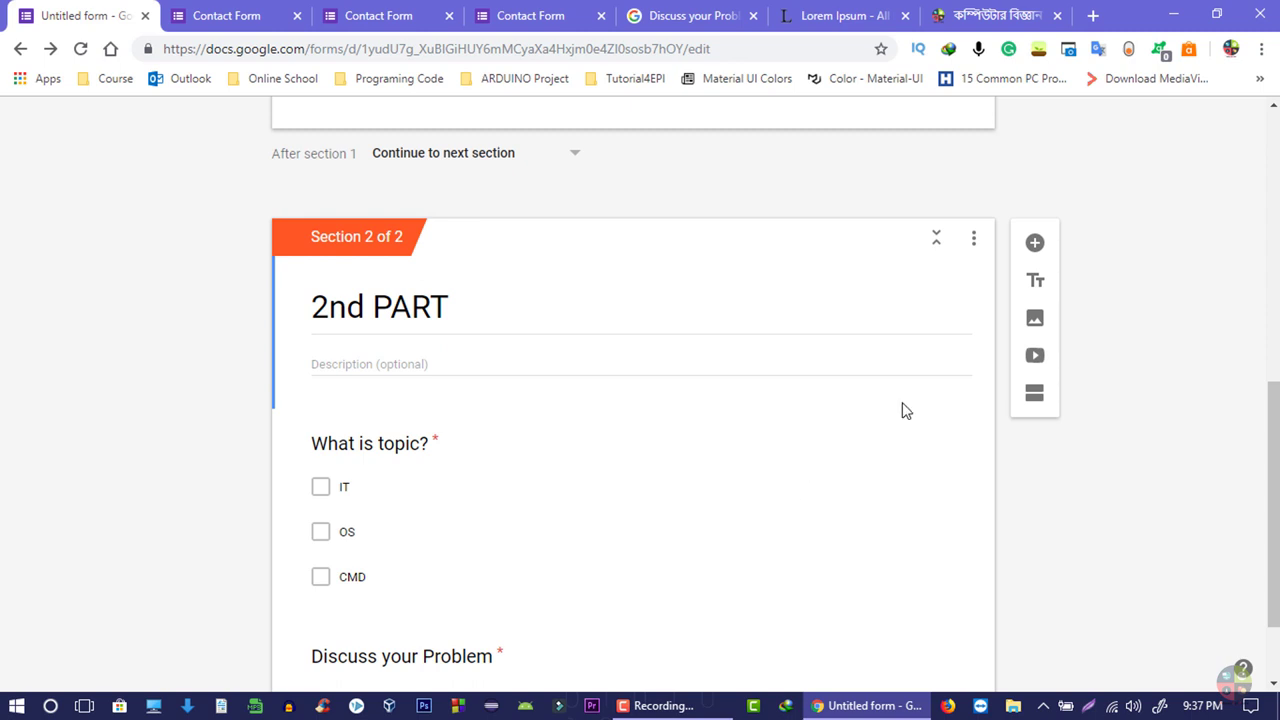
scroll(651, 346, "up", 2)
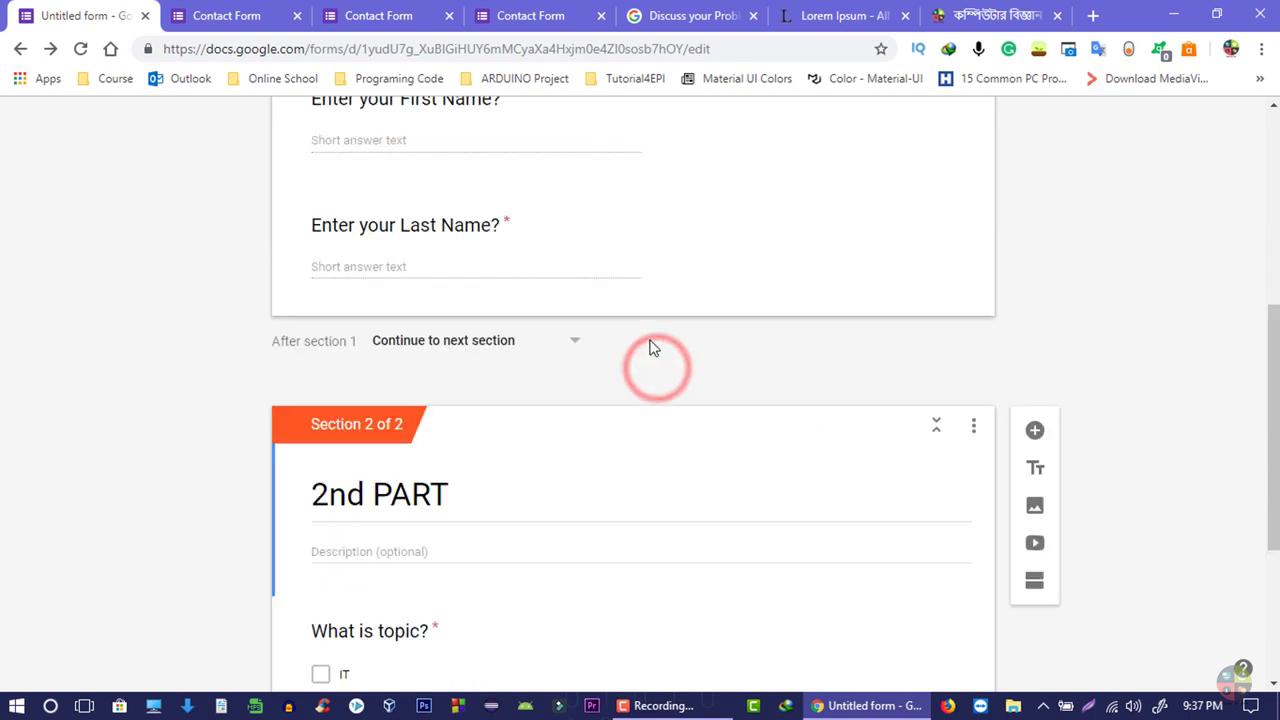
scroll(609, 380, "up", 2)
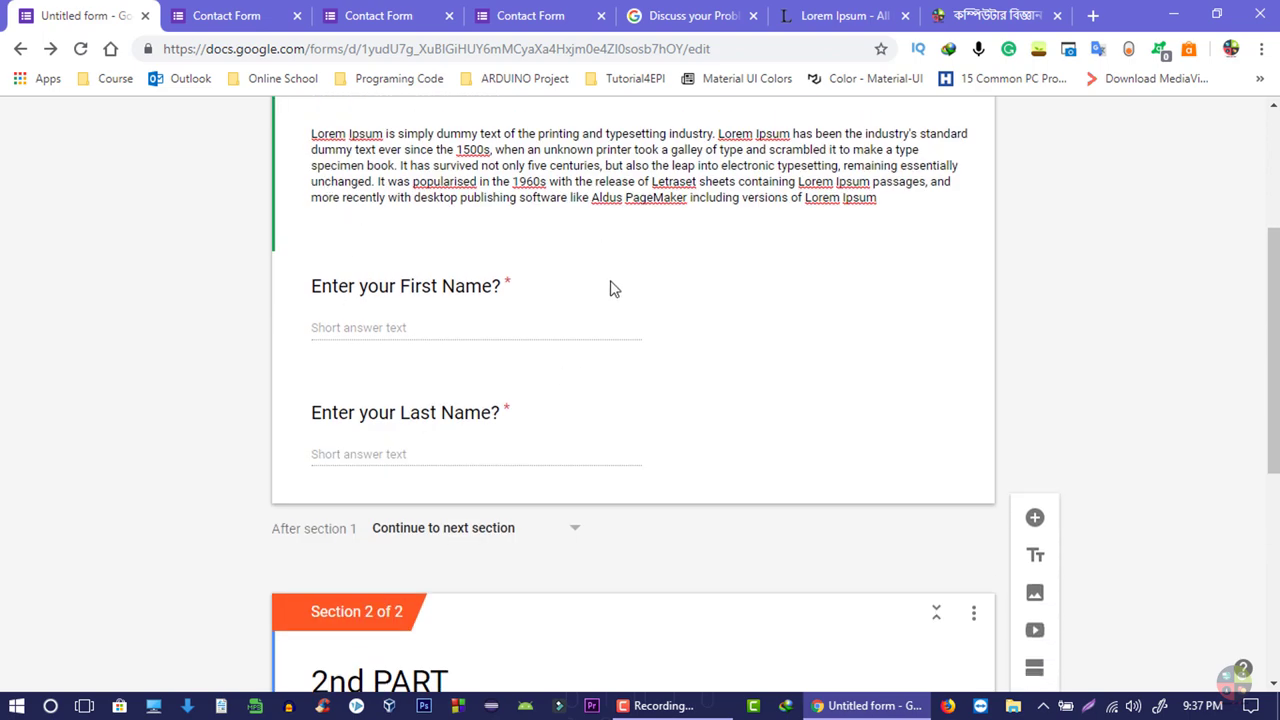
scroll(613, 289, "down", 3)
scroll(460, 197, "up", 3)
scroll(480, 486, "down", 2)
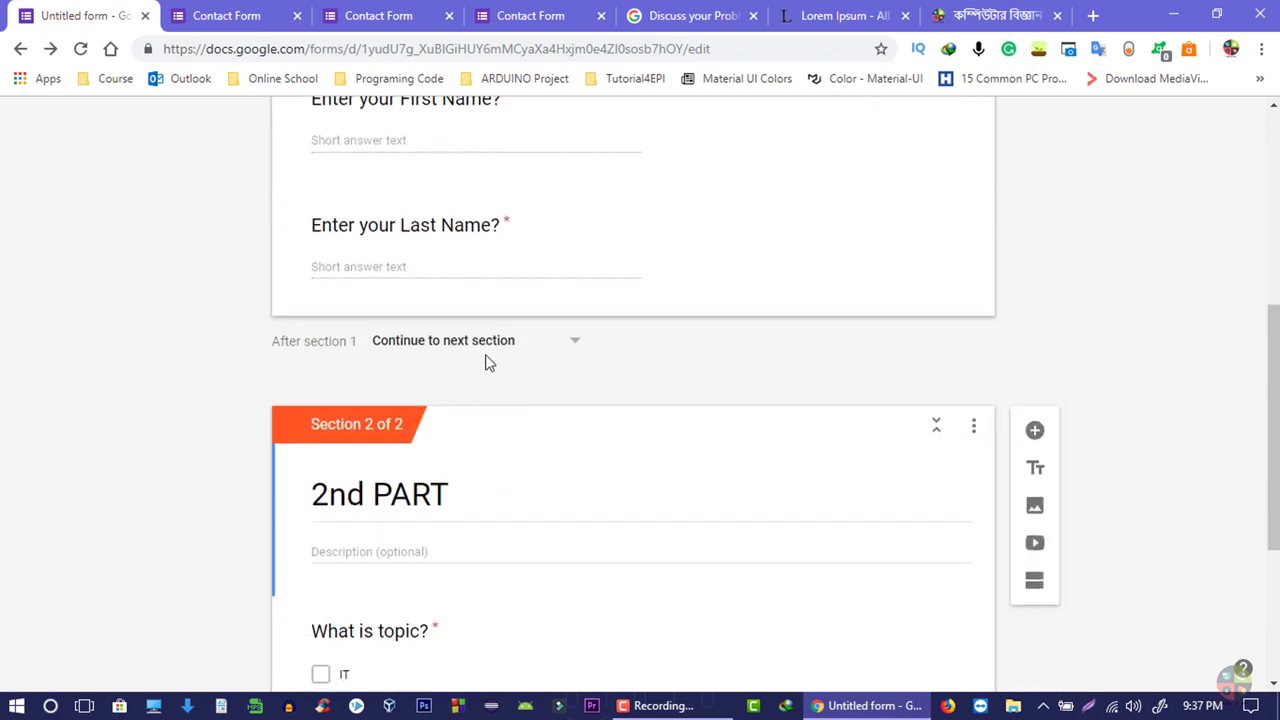
left_click(486, 345)
left_click(429, 470)
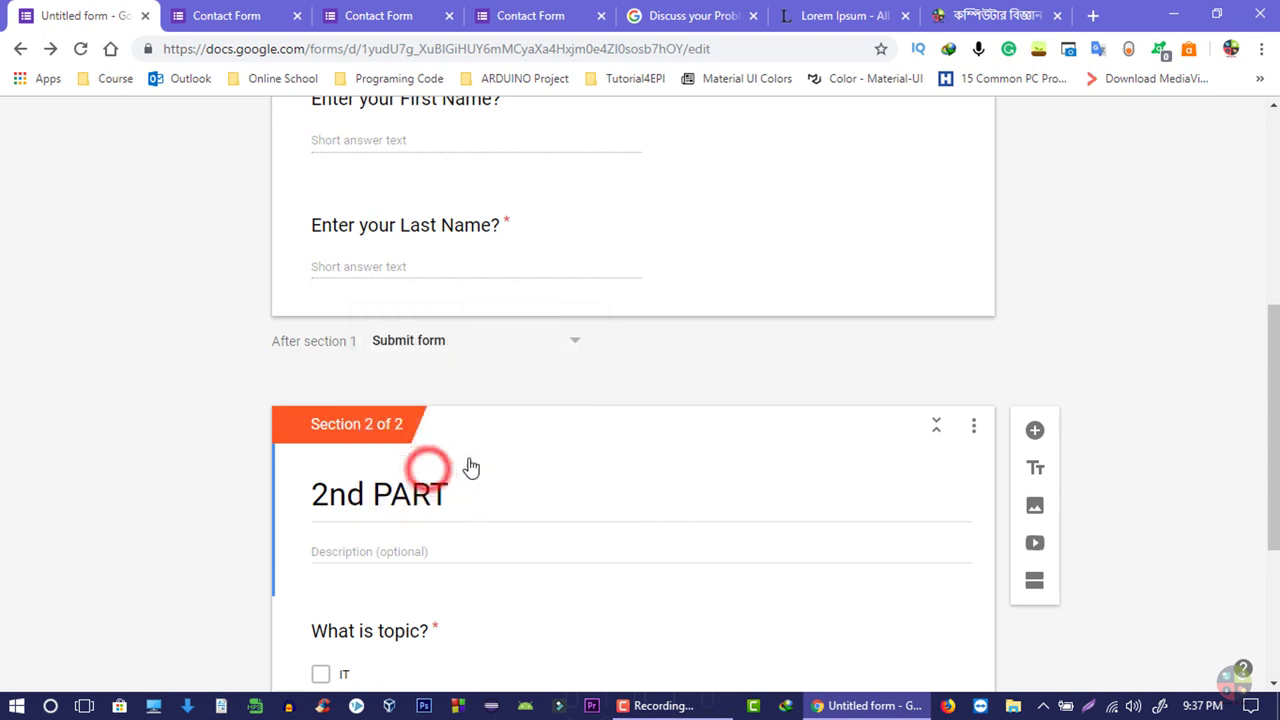
- Check the preview now offers submitting after the name fields, then return to the editor
scroll(566, 163, "up", 5)
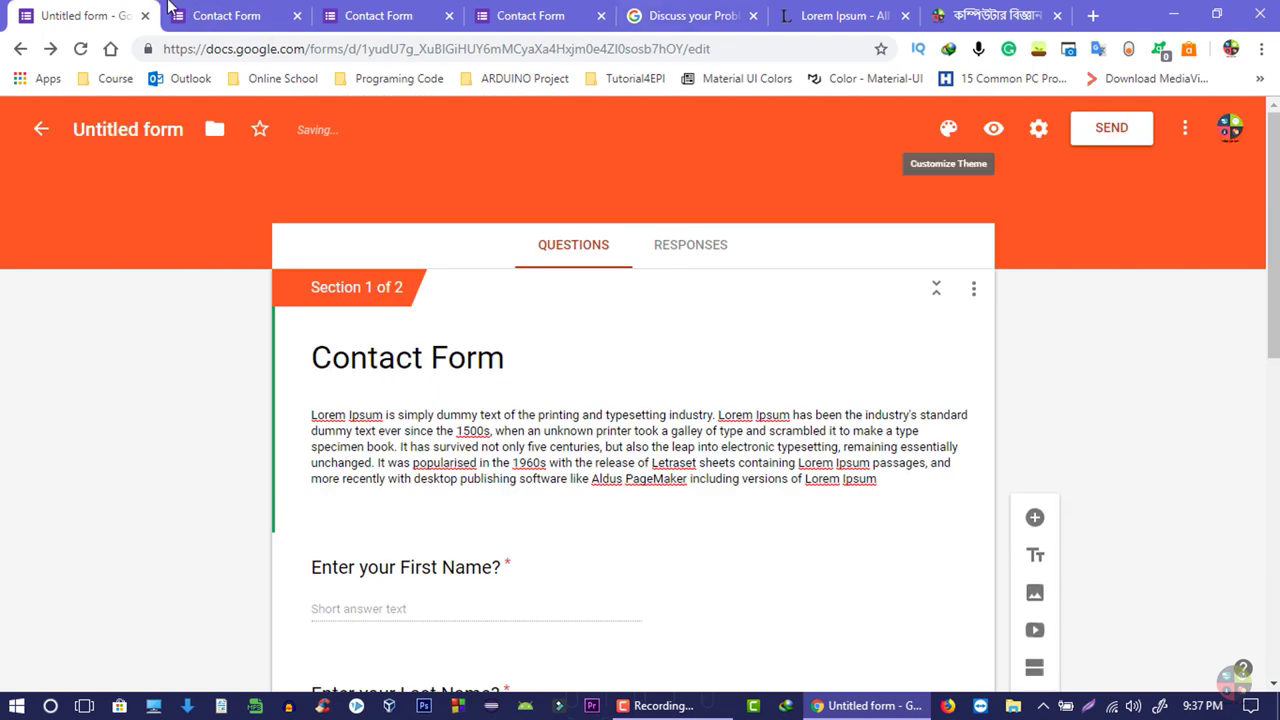
left_click(180, 15)
scroll(608, 247, "down", 2)
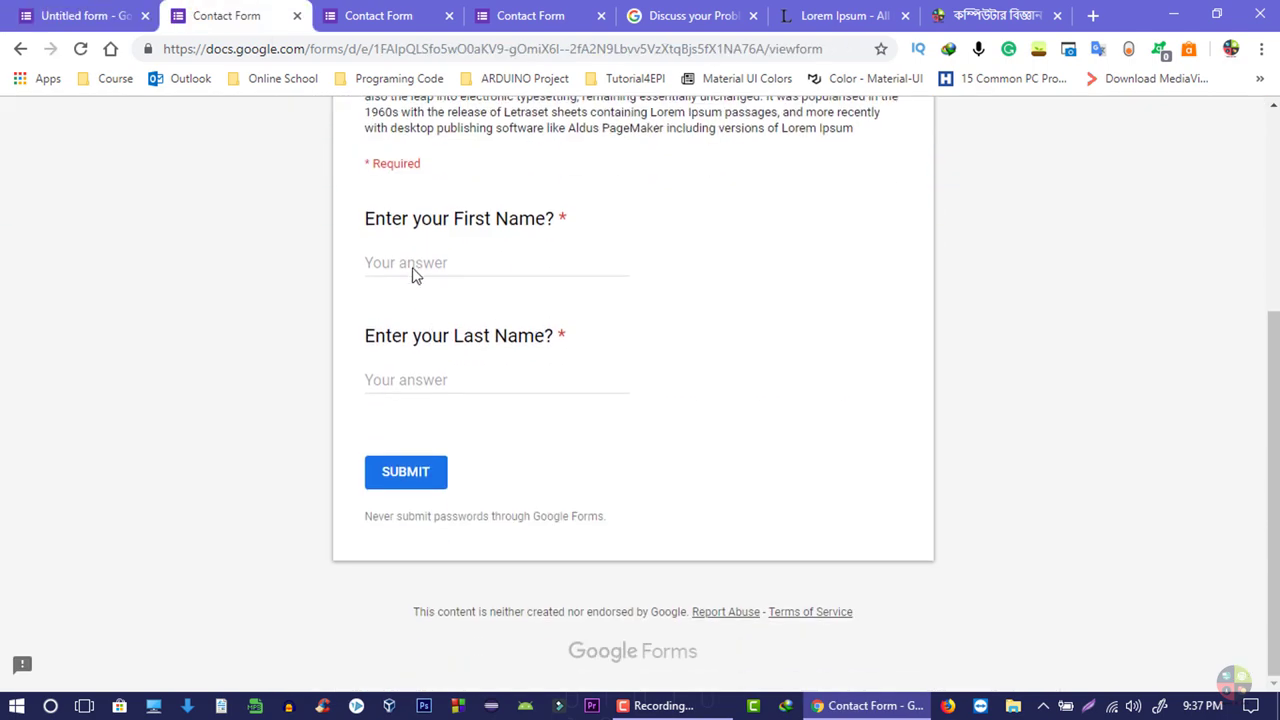
left_click(409, 257)
left_click(428, 397)
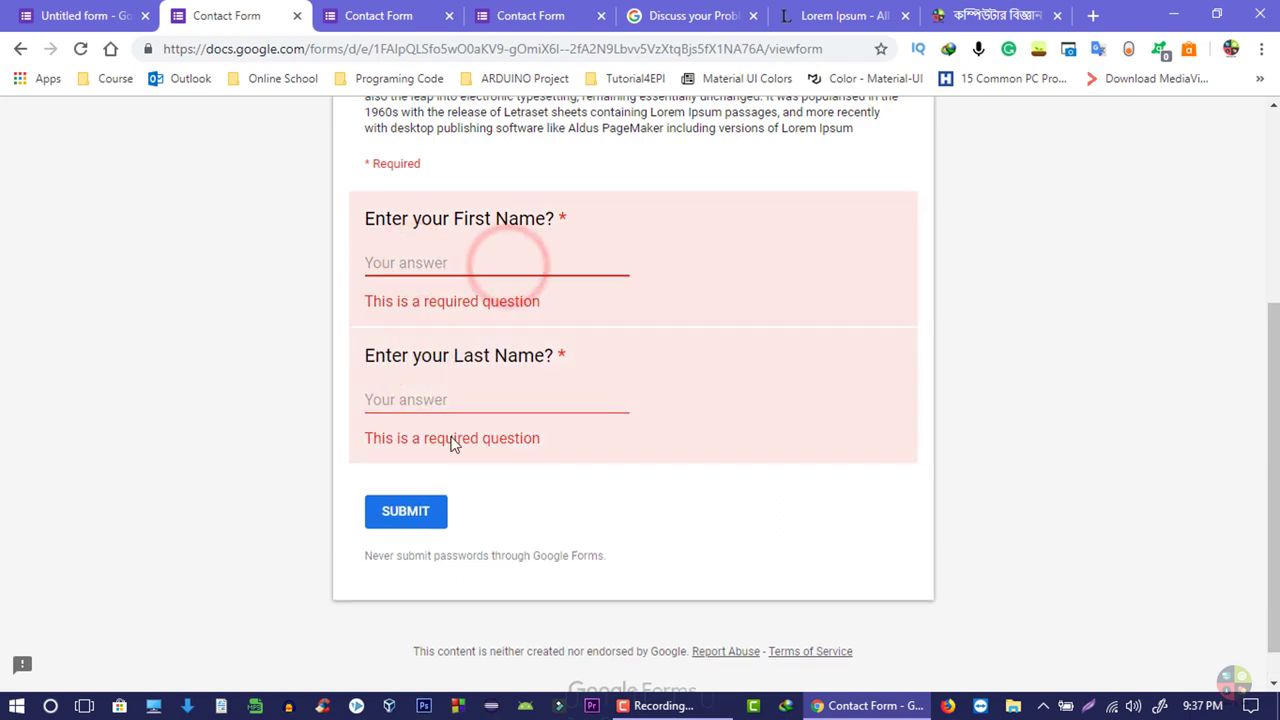
left_click(100, 14)
scroll(455, 285, "down", 5)
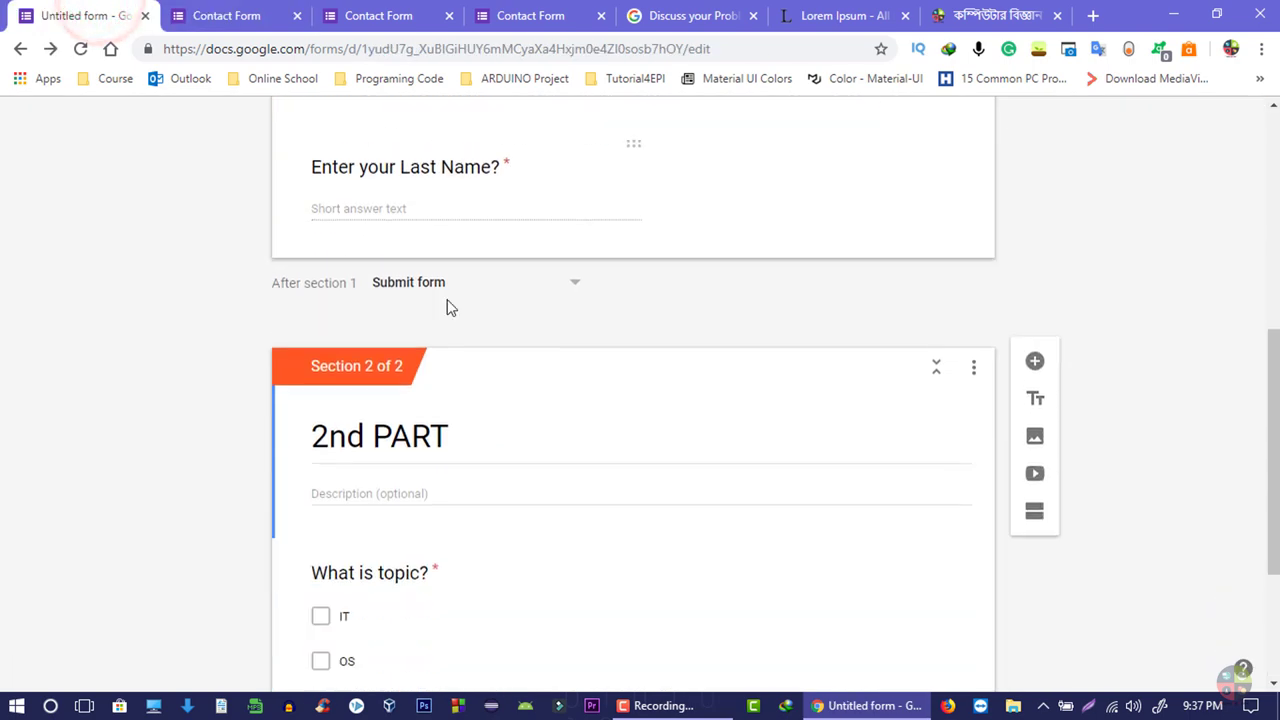
- Change 'After section 1' back to 'Continue to next section'
left_click(449, 250)
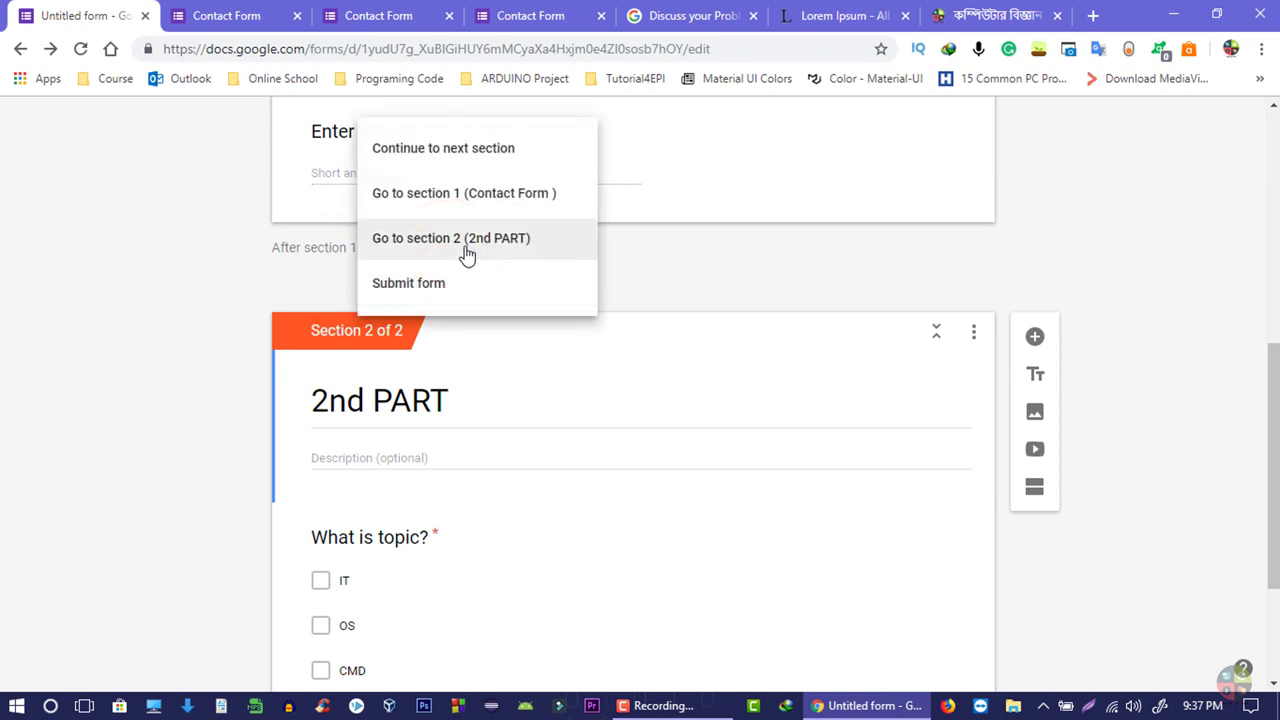
key("ctrl+Tab")
scroll(427, 317, "down", 1)
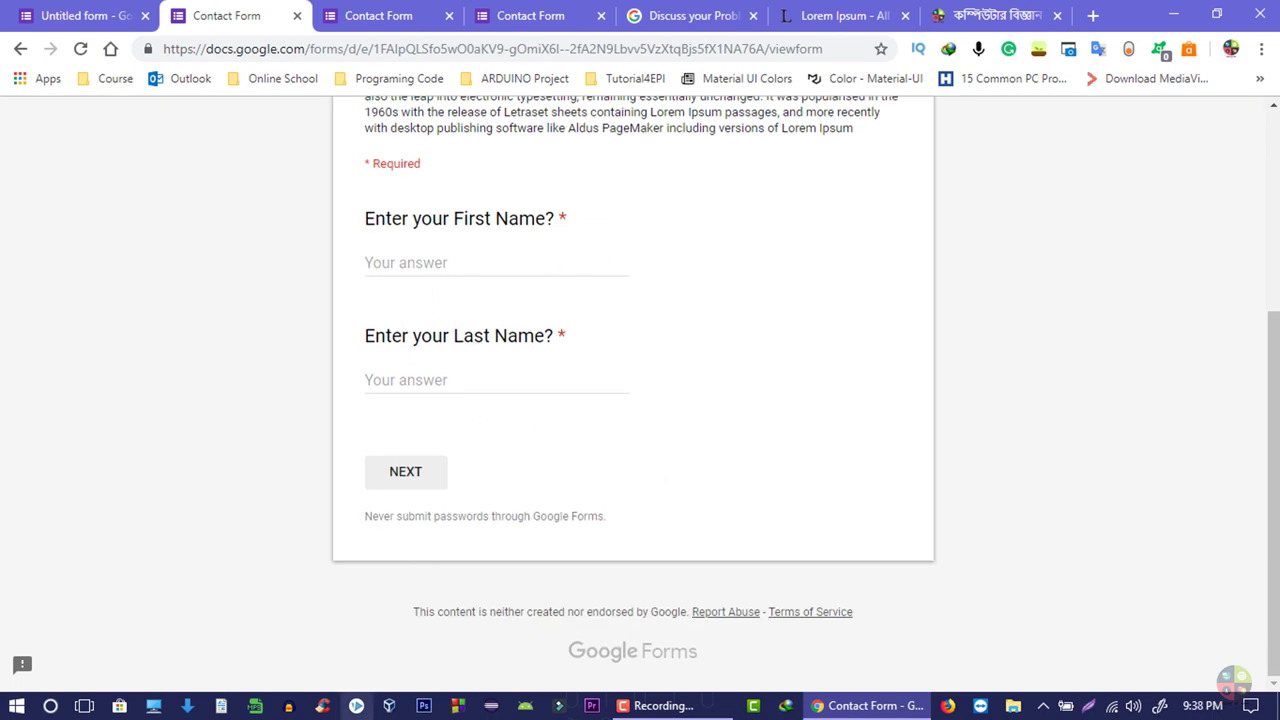
left_click(70, 15)
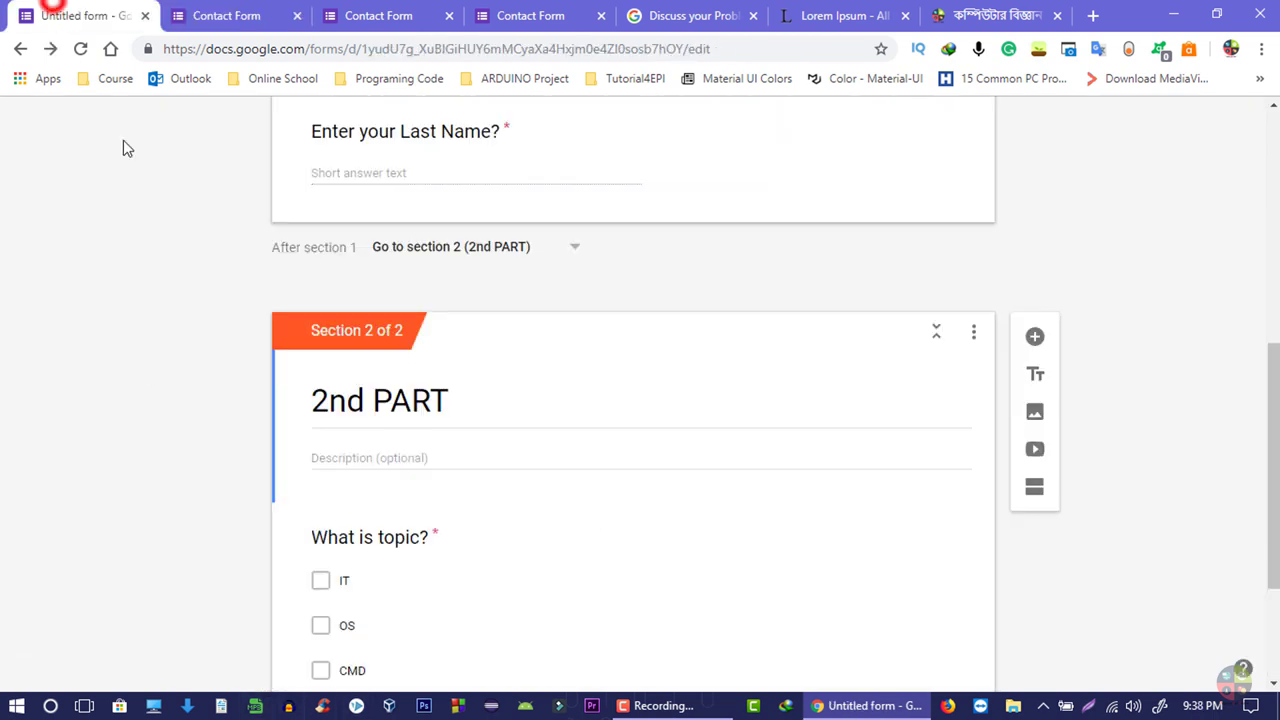
scroll(486, 386, "down", 2)
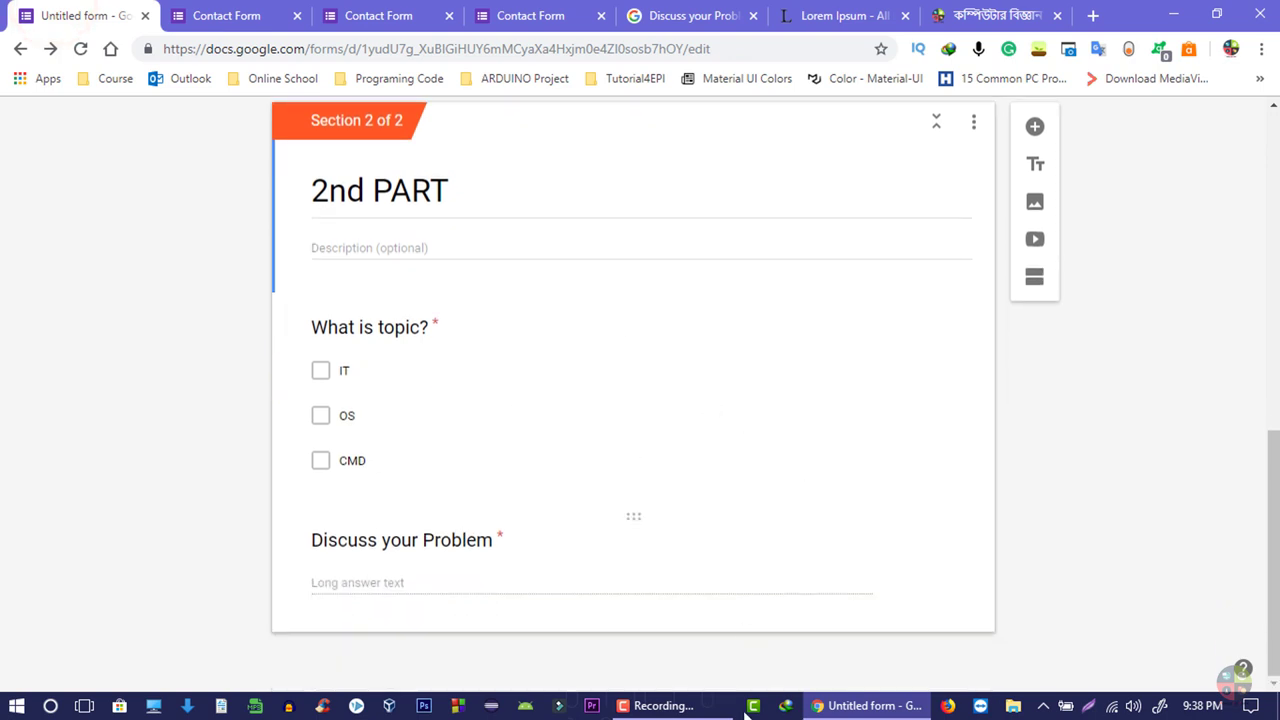
scroll(609, 500, "up", 4)
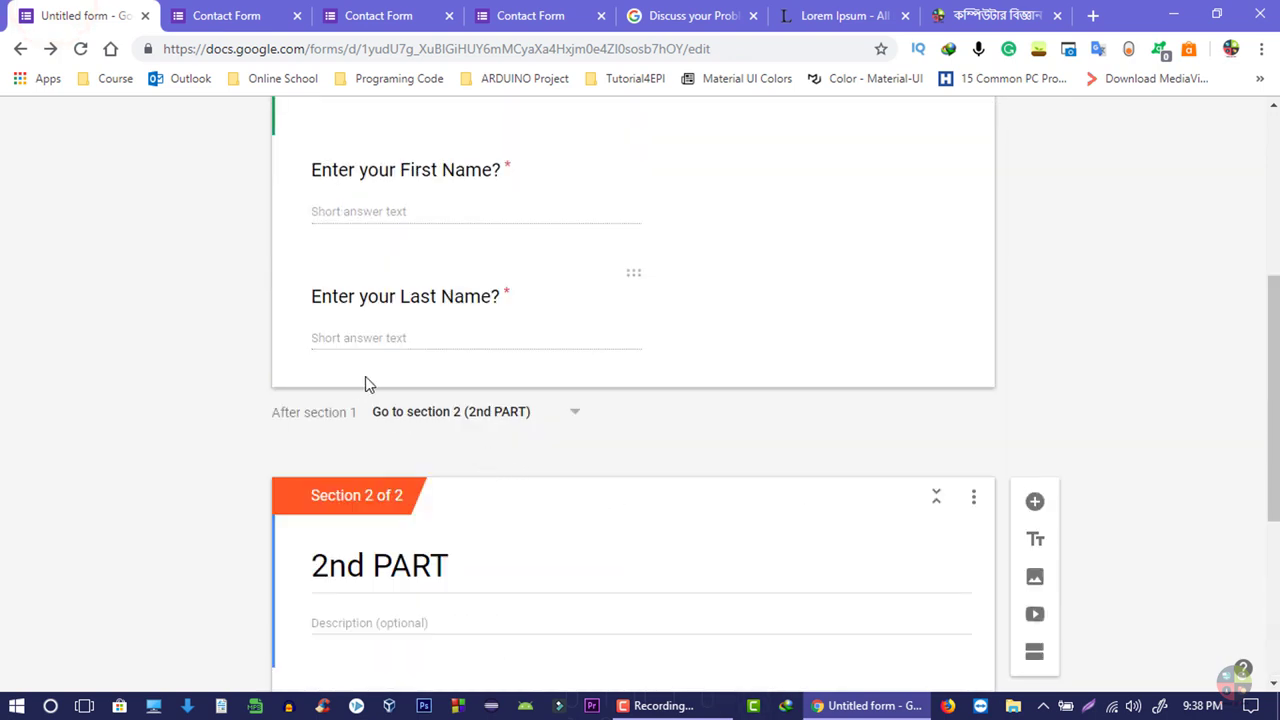
left_click(437, 414)
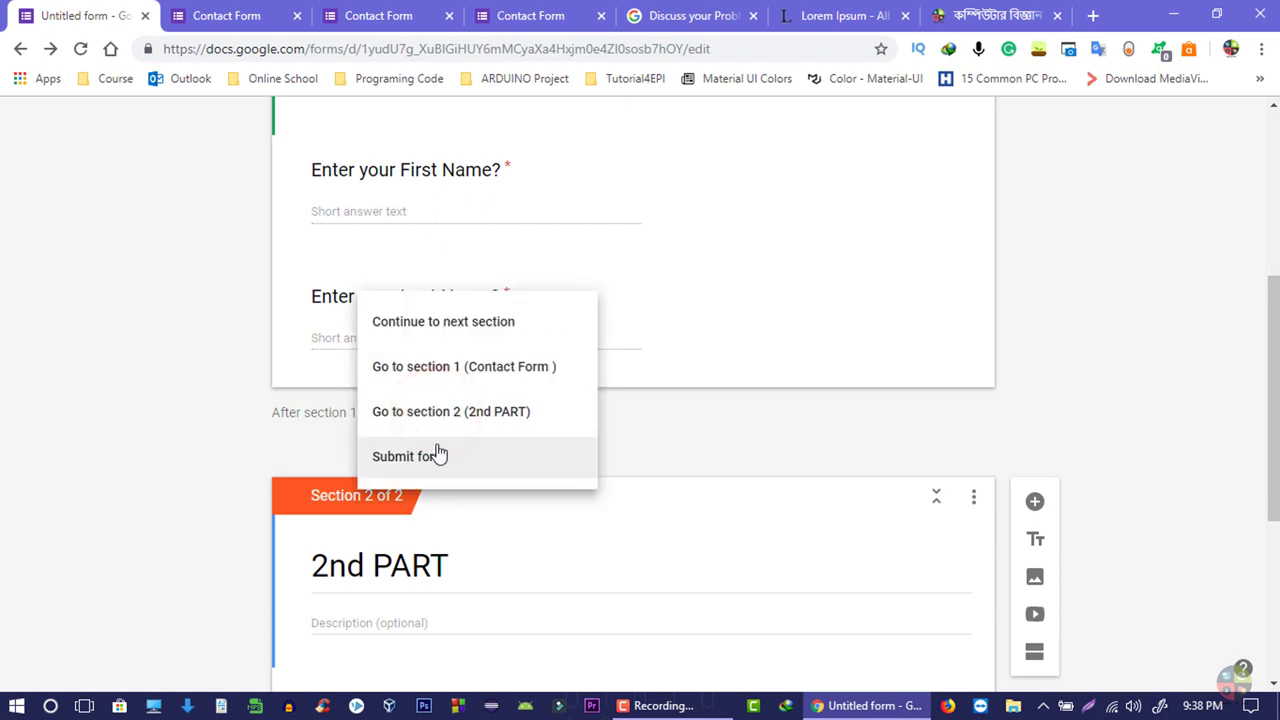
left_click(481, 344)
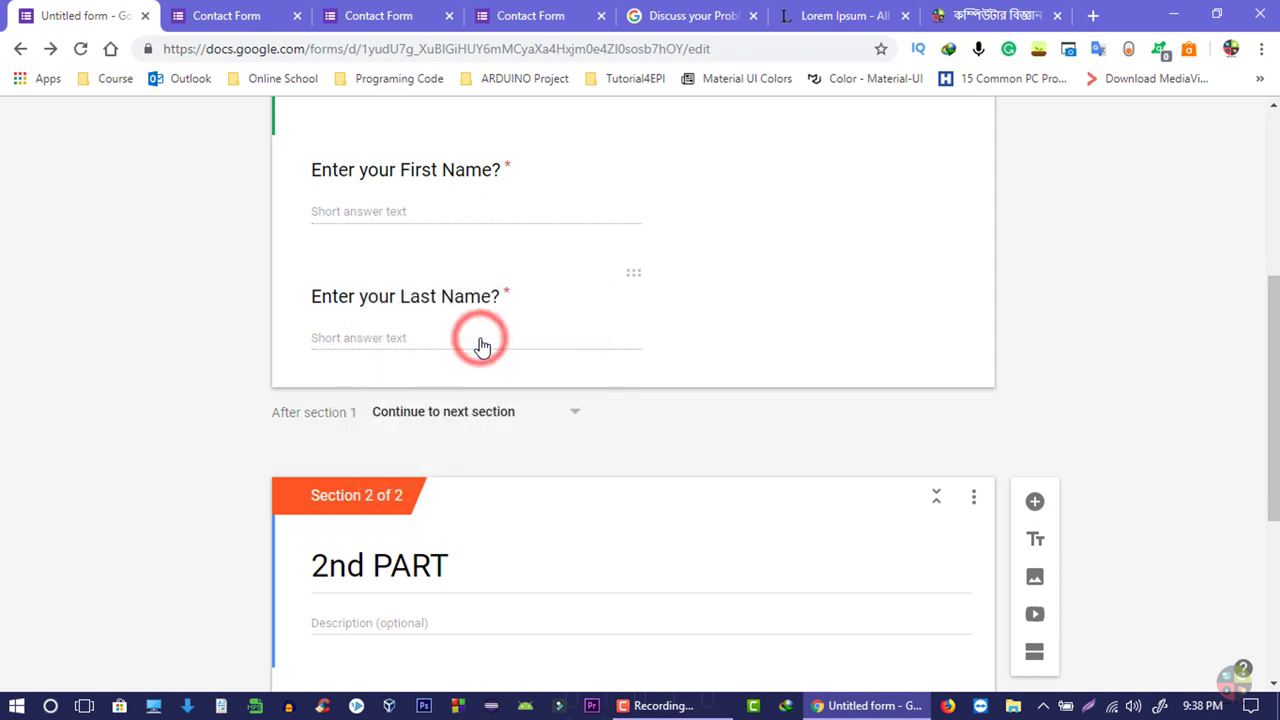
scroll(490, 335, "up", 4)
scroll(493, 332, "down", 8)
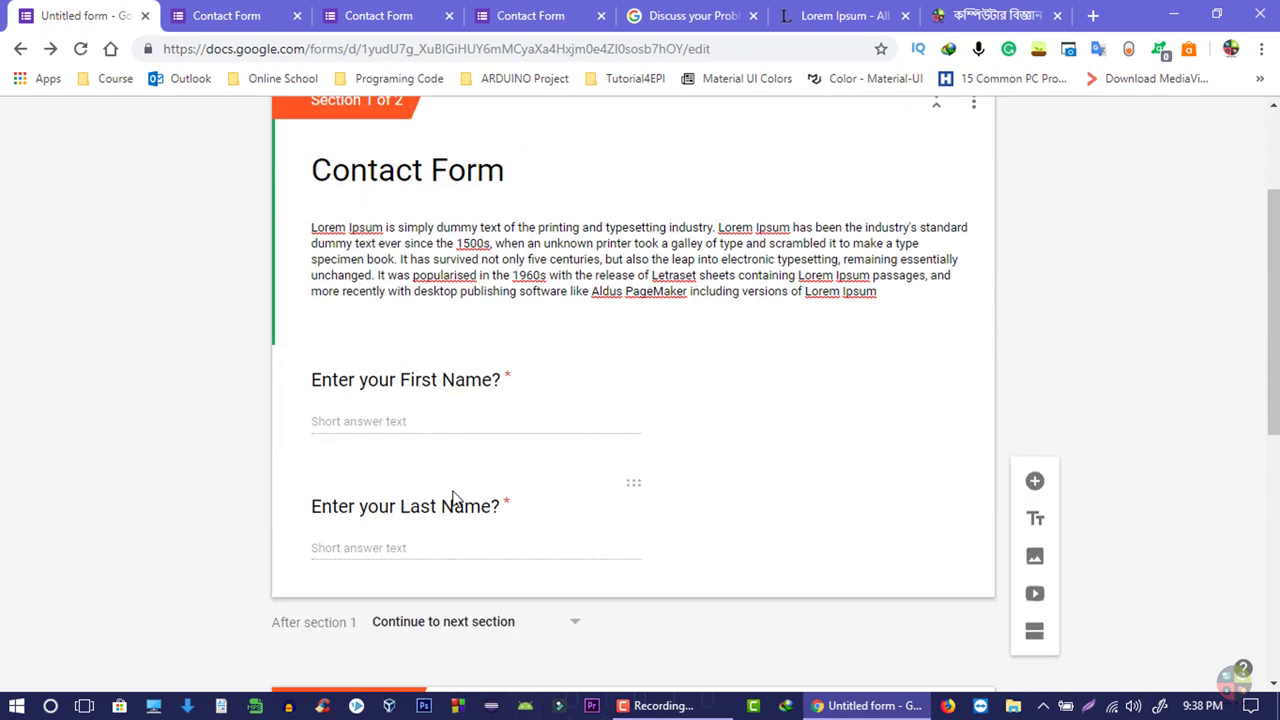
scroll(519, 481, "up", 10)
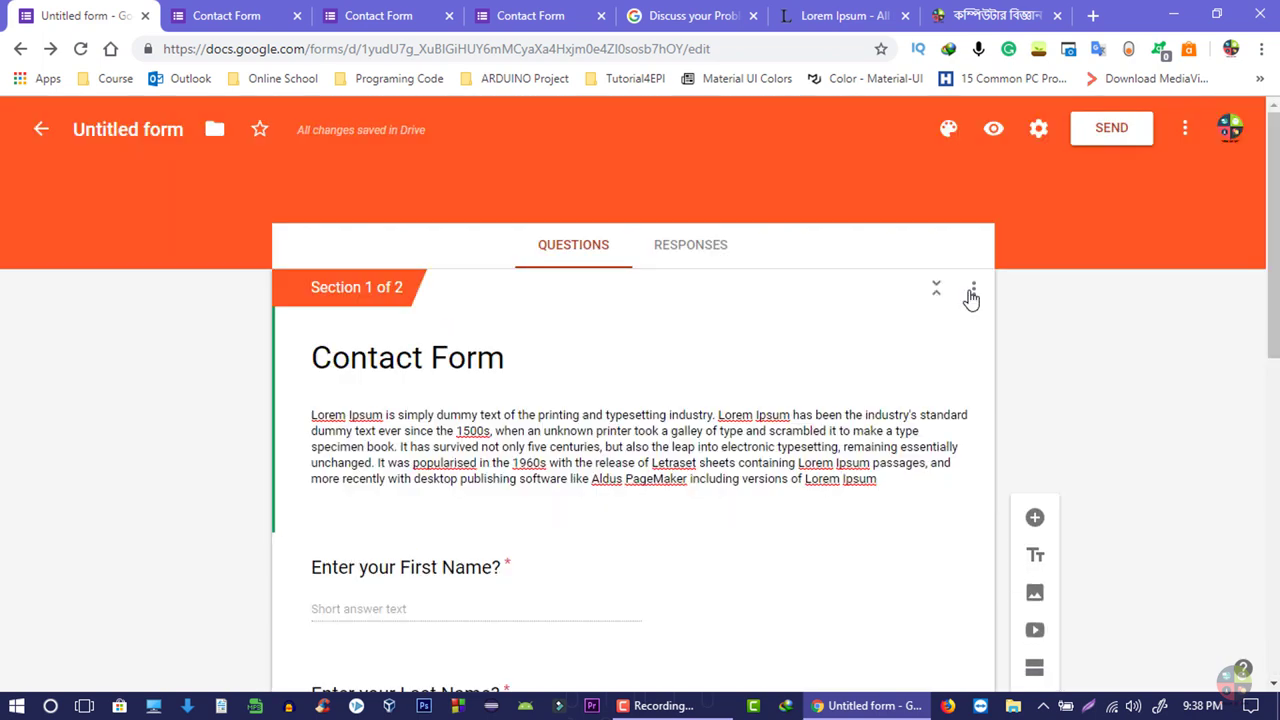
- Collect email addresses and send response receipts only if the respondent requests it
left_click(986, 287)
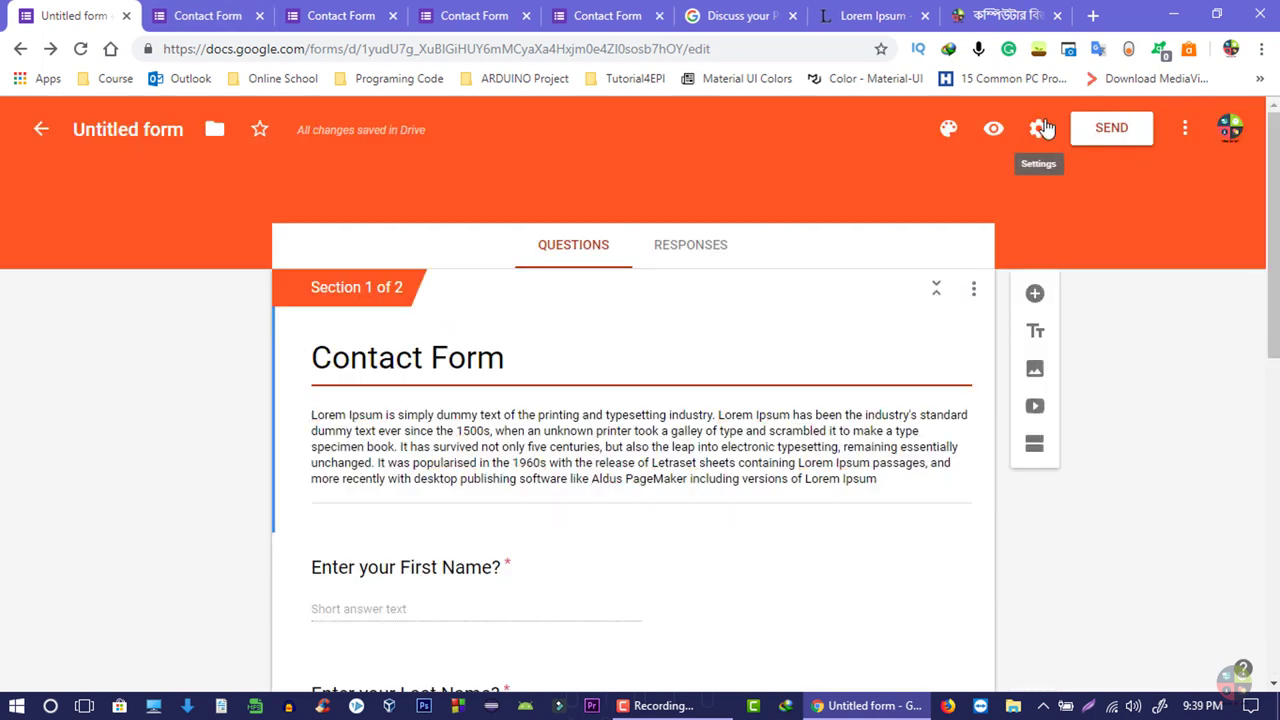
left_click(1040, 130)
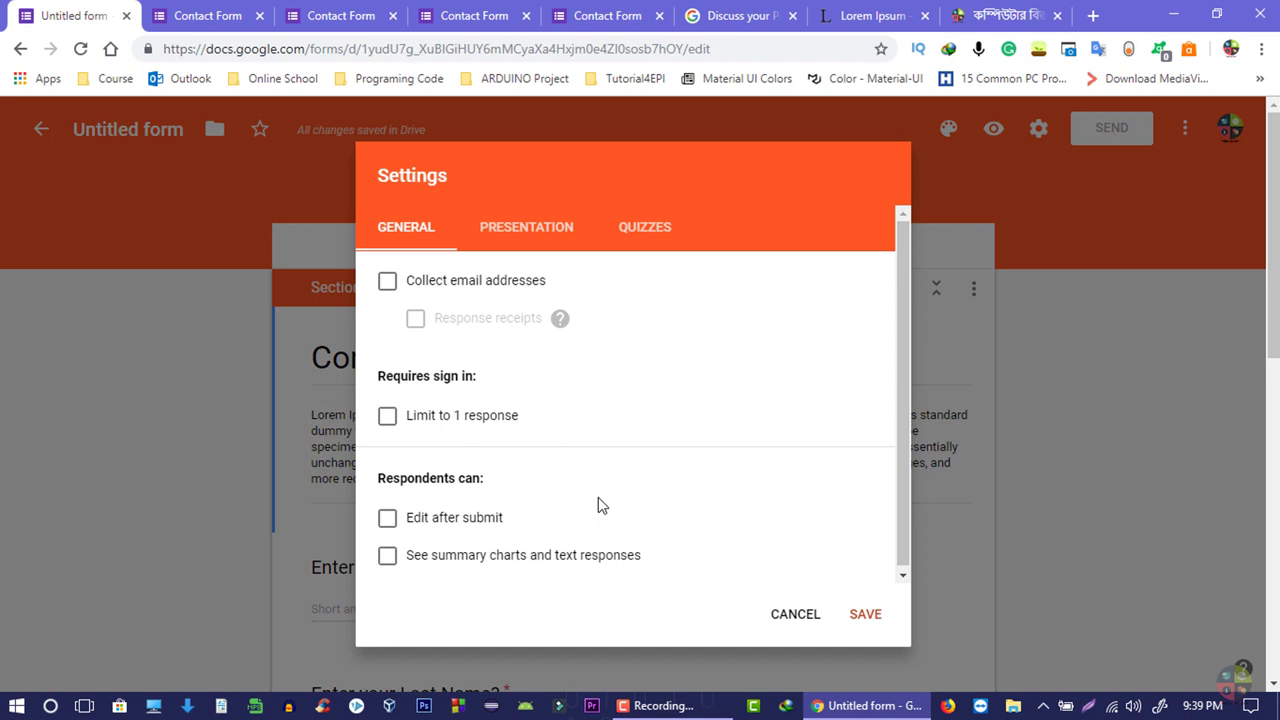
left_click(387, 281)
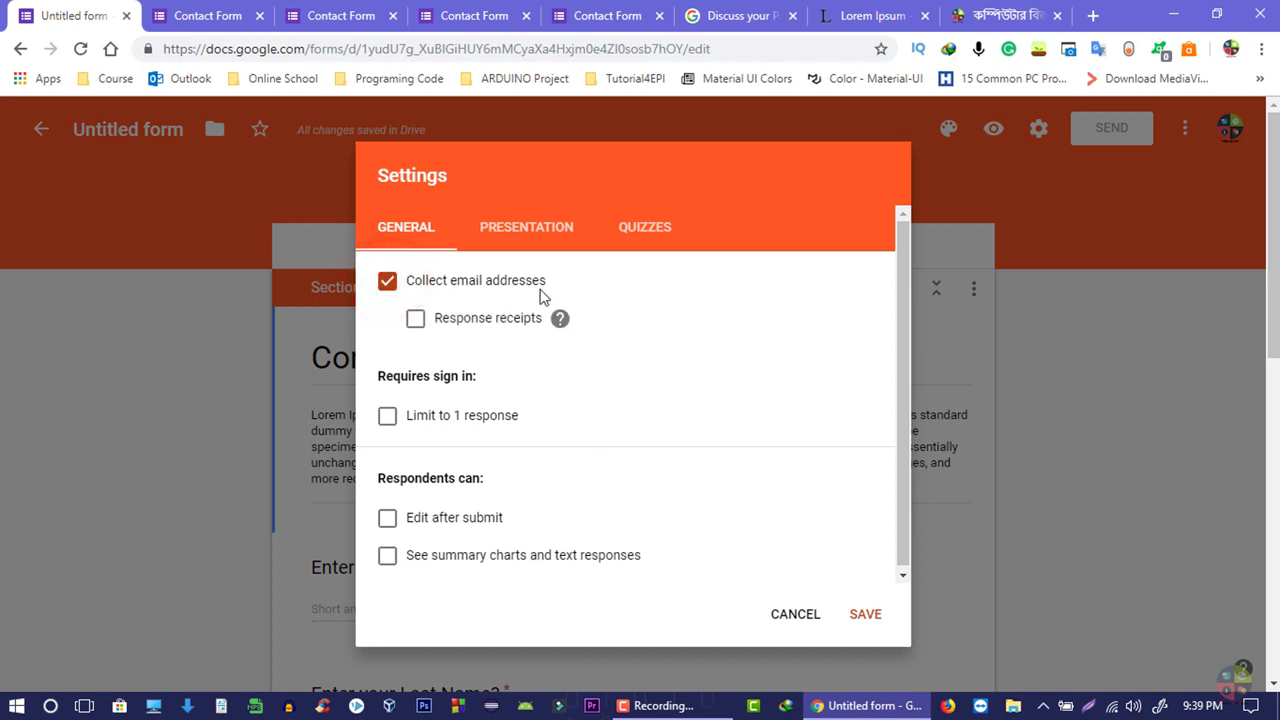
left_click(416, 320)
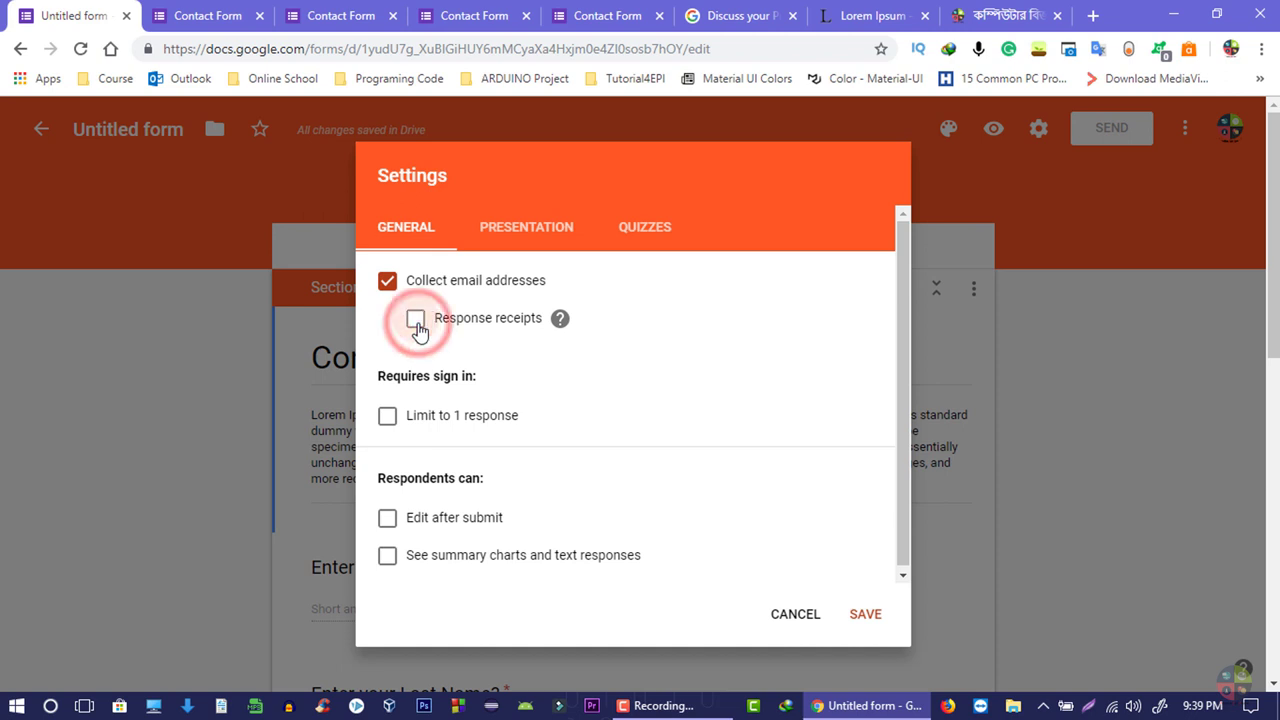
left_click(443, 396)
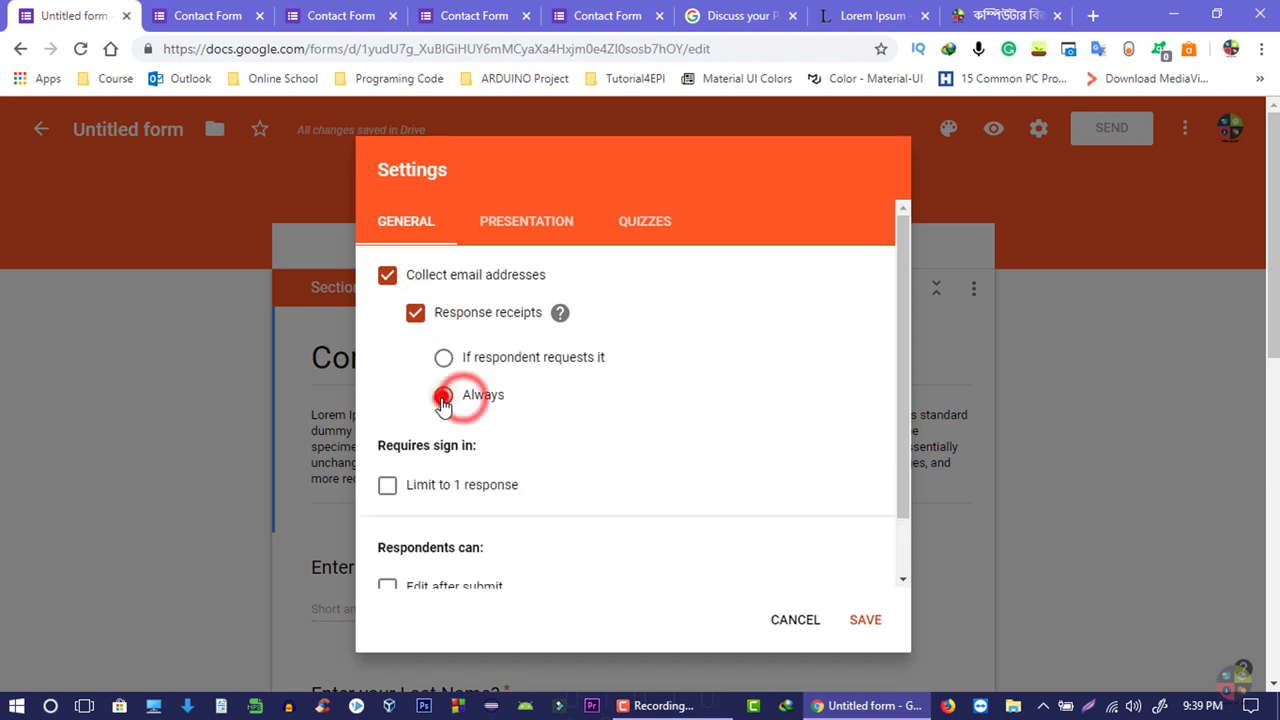
left_click(535, 362)
- Try the limit-to-one-response option, then leave it switched off
scroll(440, 543, "down", 2)
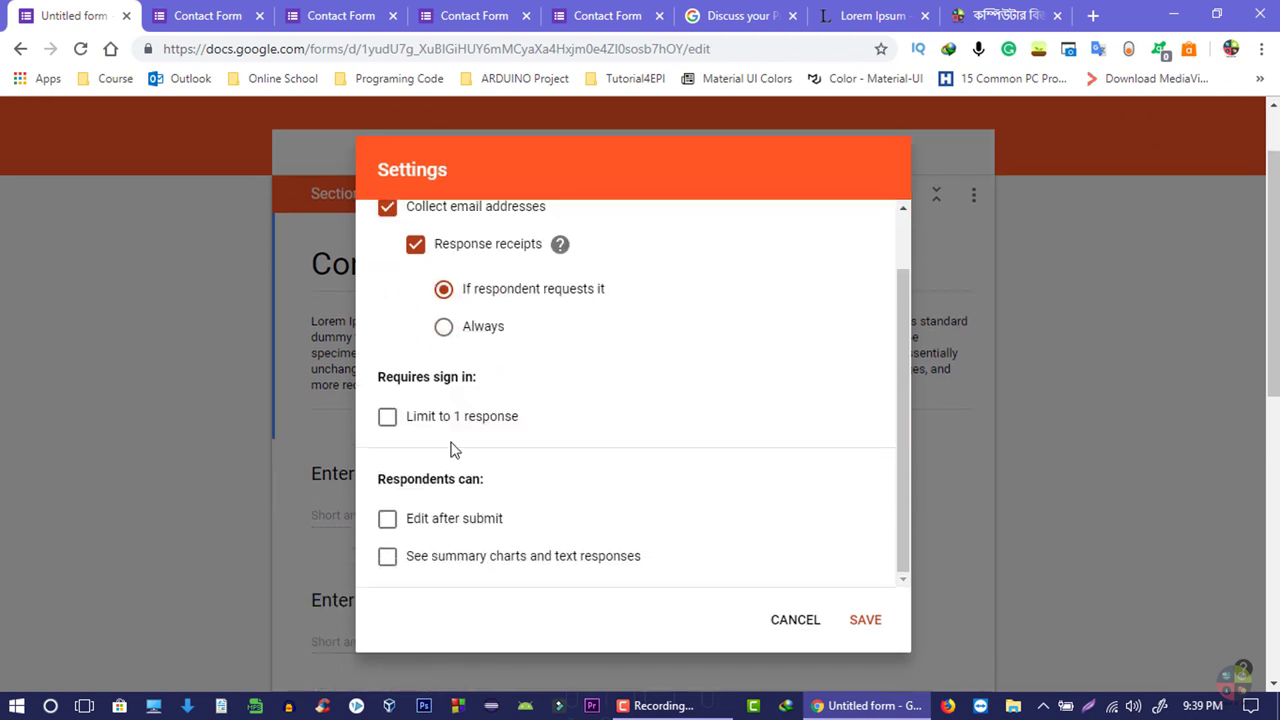
left_click(389, 420)
left_click(450, 434)
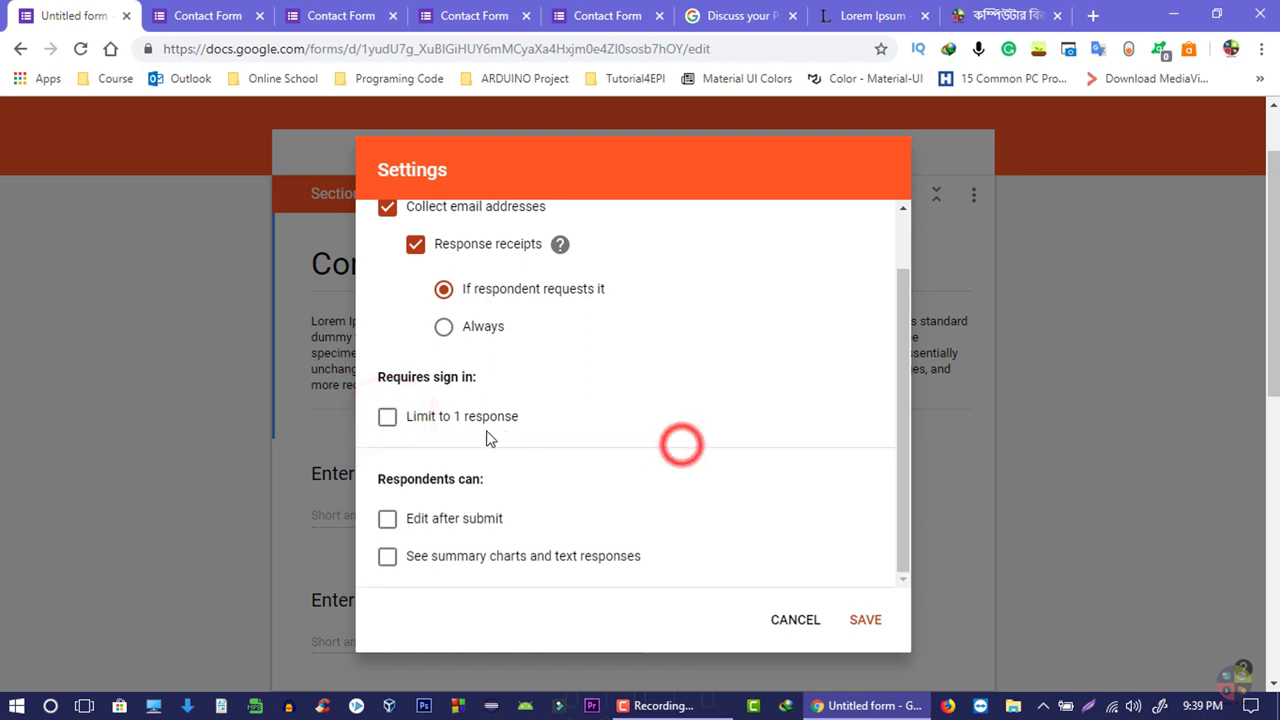
scroll(530, 448, "down", 1)
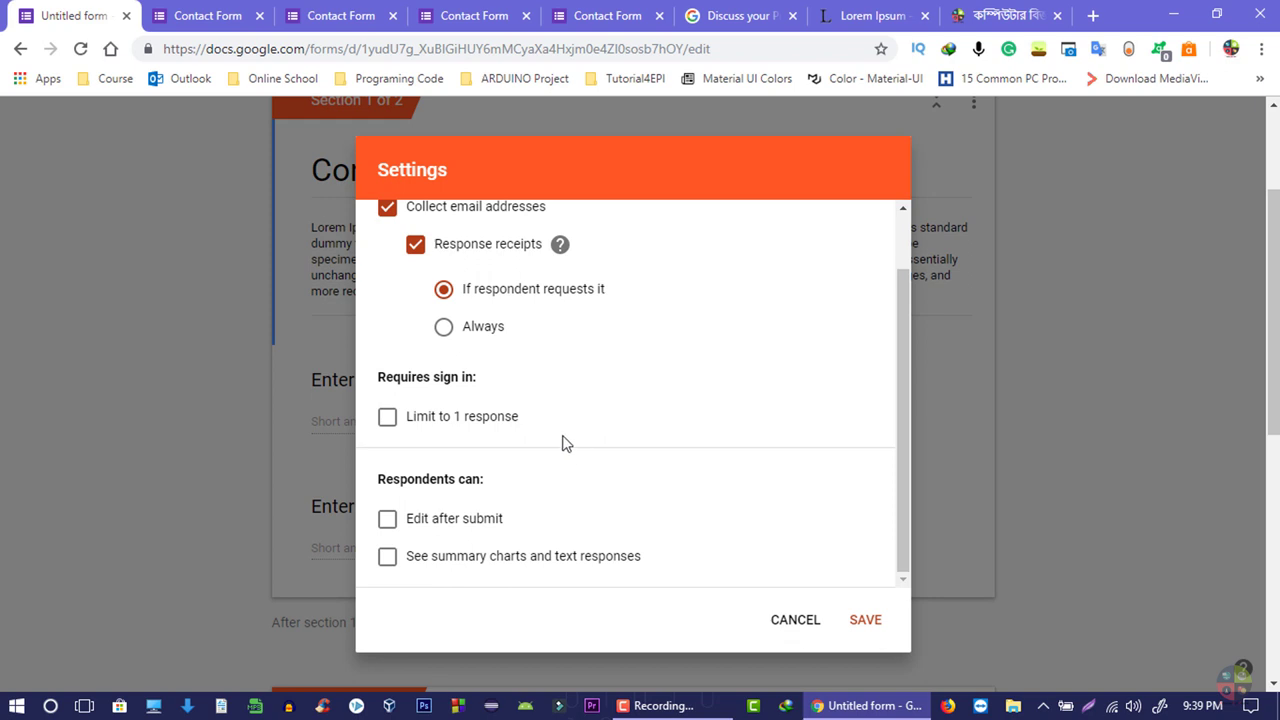
scroll(560, 444, "up", 1)
scroll(560, 446, "down", 1)
- Let respondents see summary charts and text responses, and show a progress bar
left_click(390, 520)
left_click(392, 560)
left_click(478, 222)
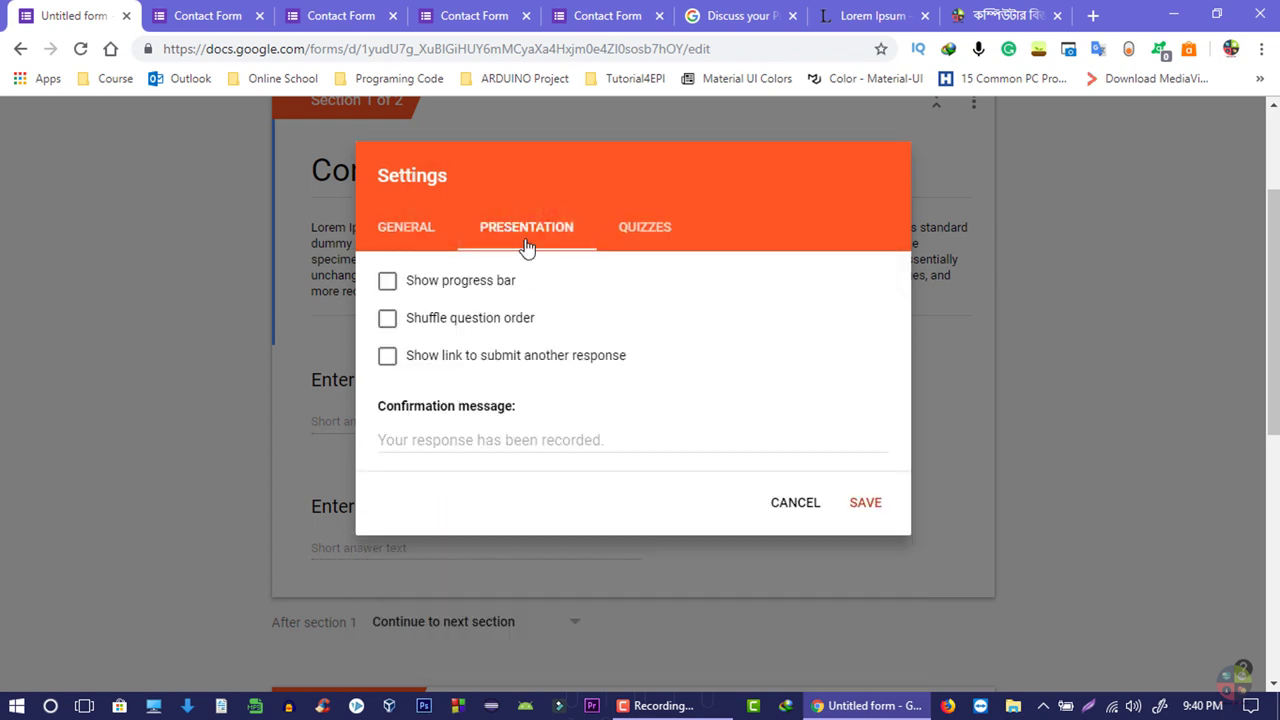
left_click(462, 288)
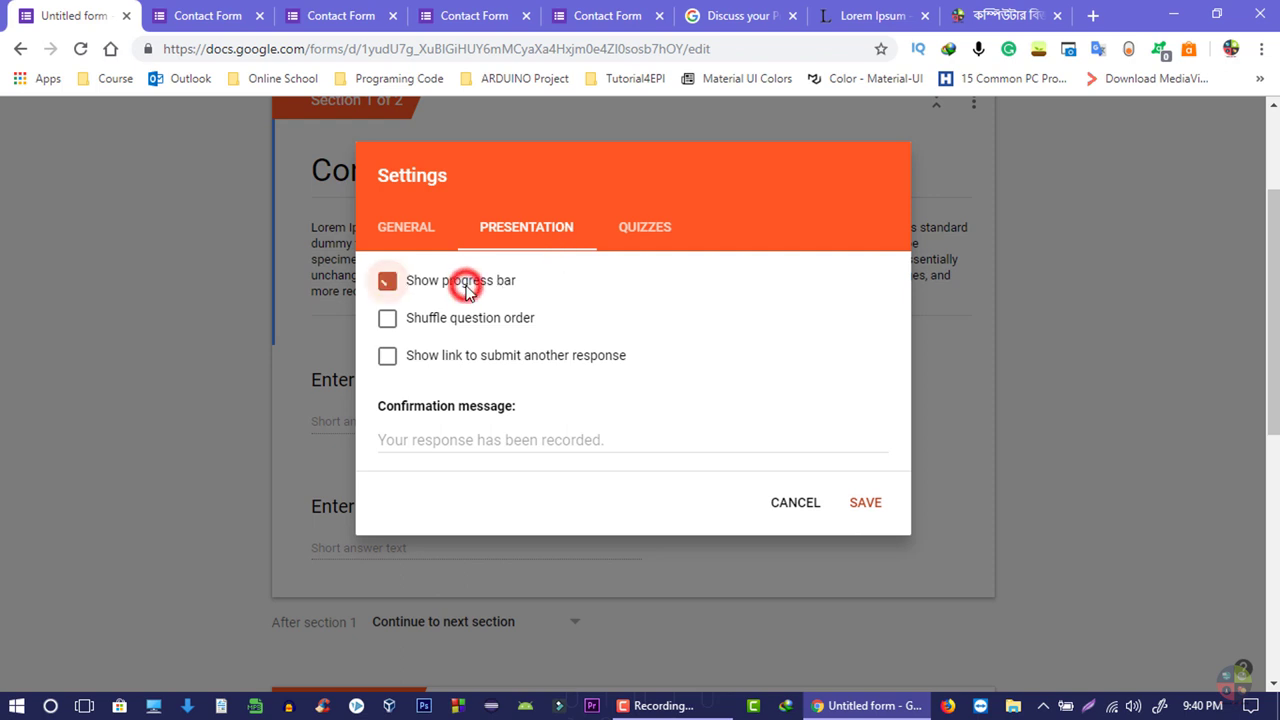
left_click(414, 280)
left_click(414, 280)
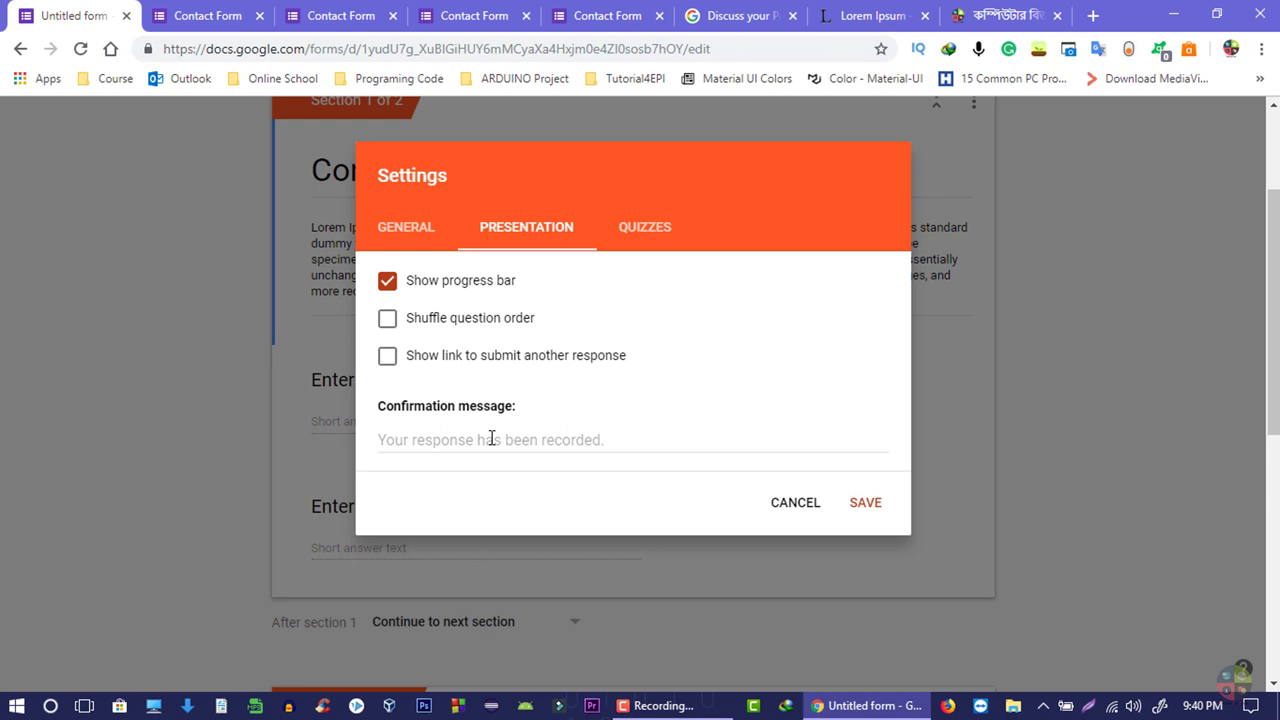
- Set the confirmation message to 'We receive your massage.Wait for our response'
left_click(491, 437)
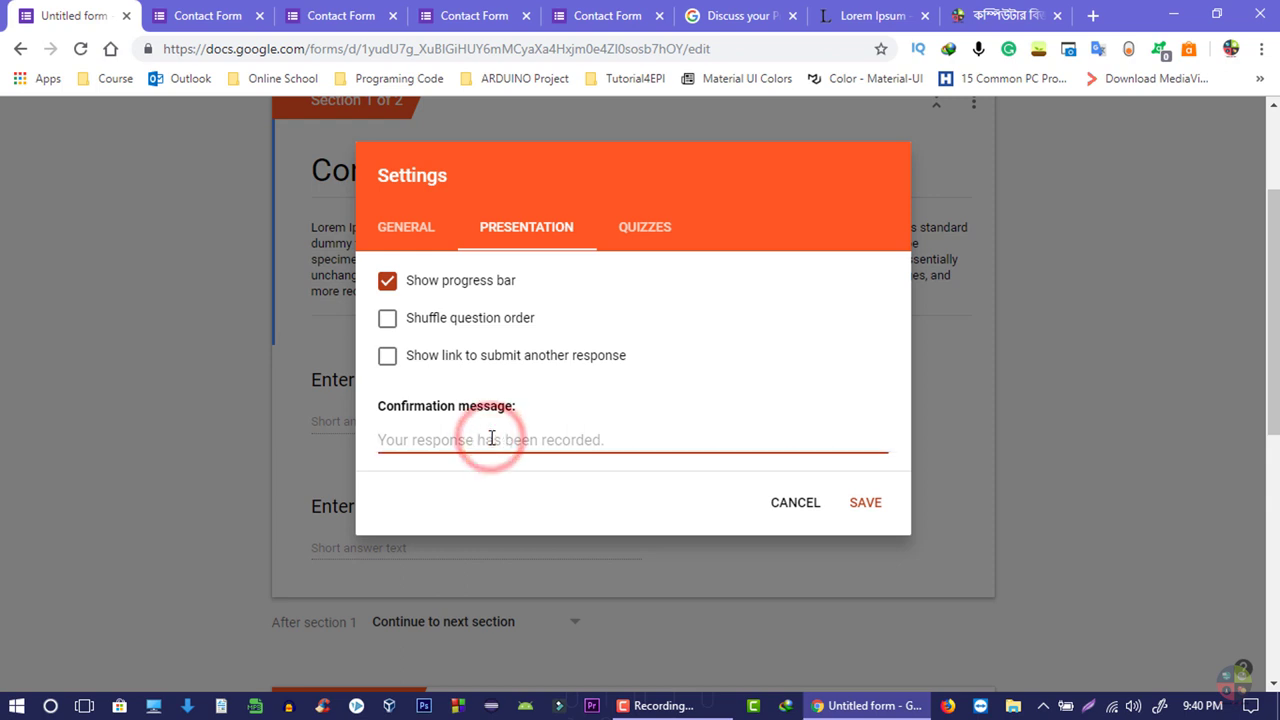
right_click(427, 440)
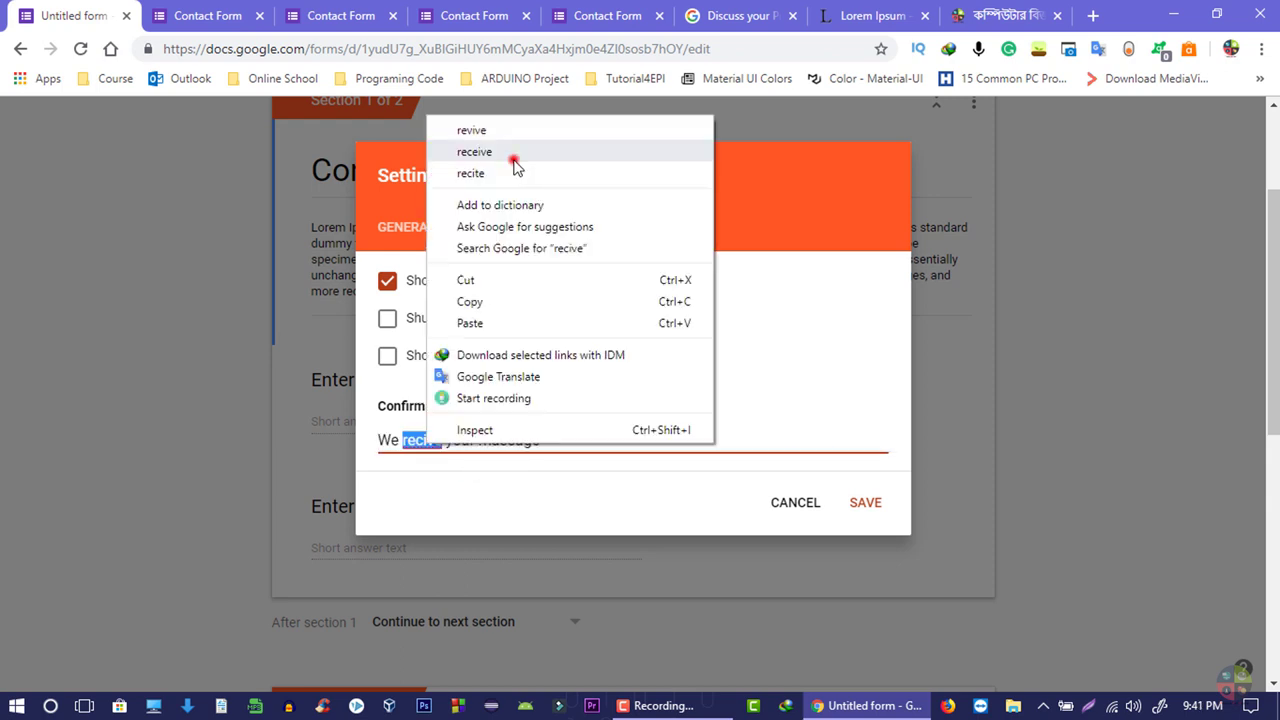
left_click(474, 152)
left_click(566, 441)
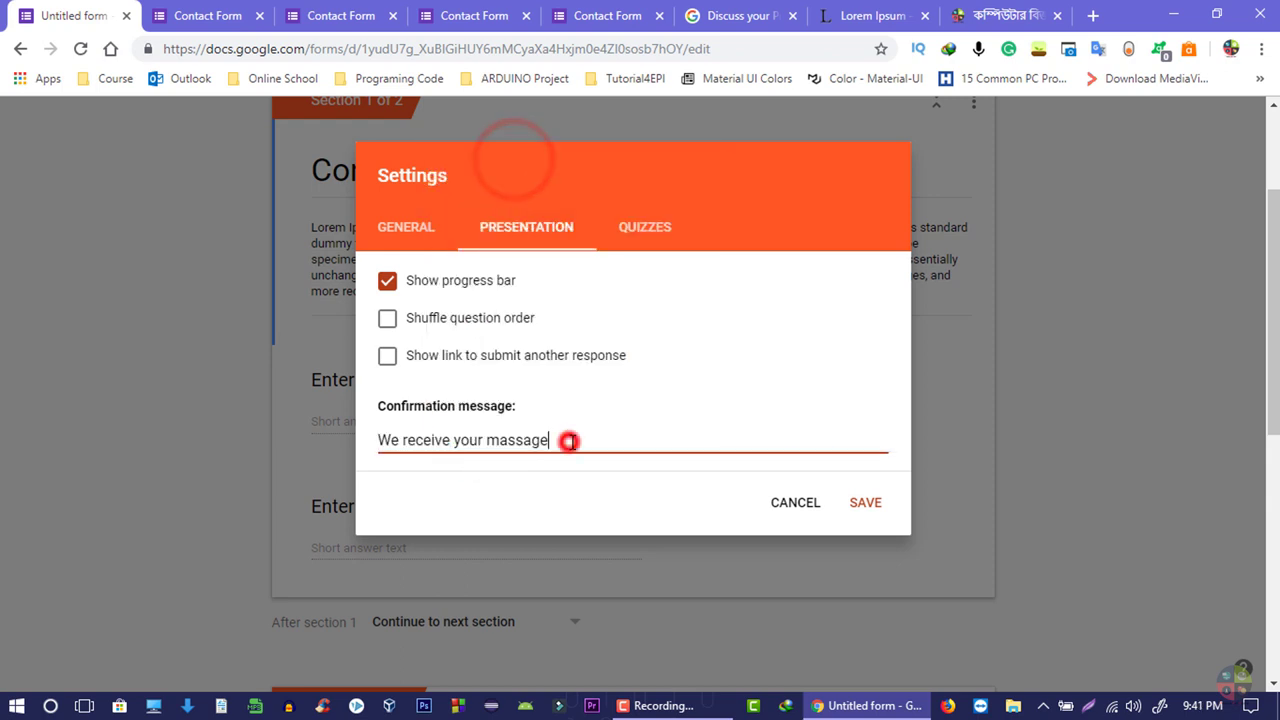
type(".Wait for our response")
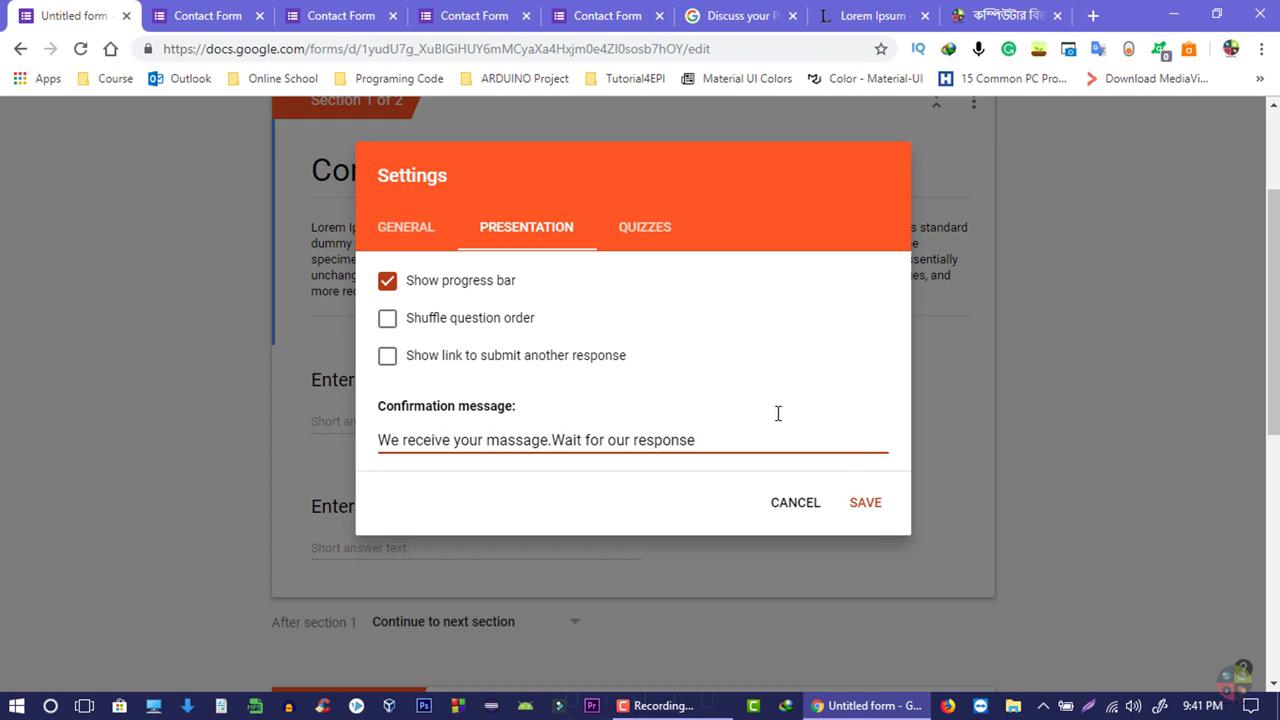
left_click(642, 230)
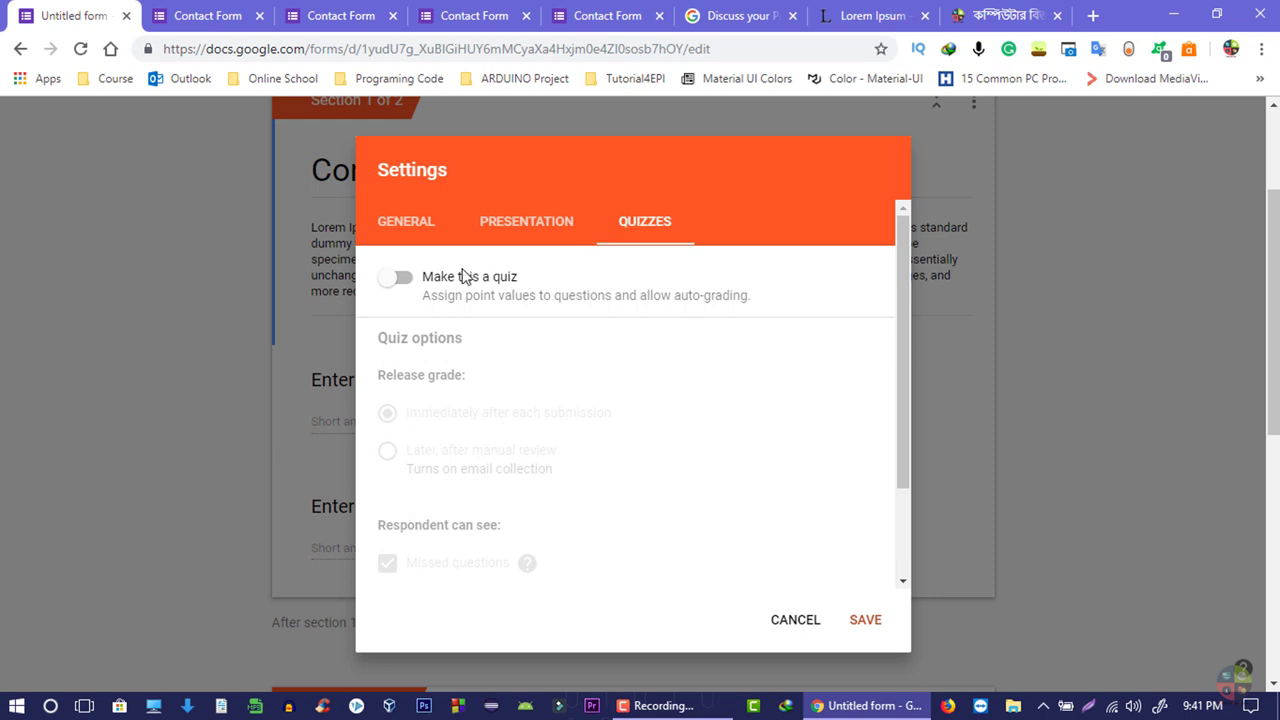
- Turn on 'Make this a quiz' and save the settings
left_click(399, 283)
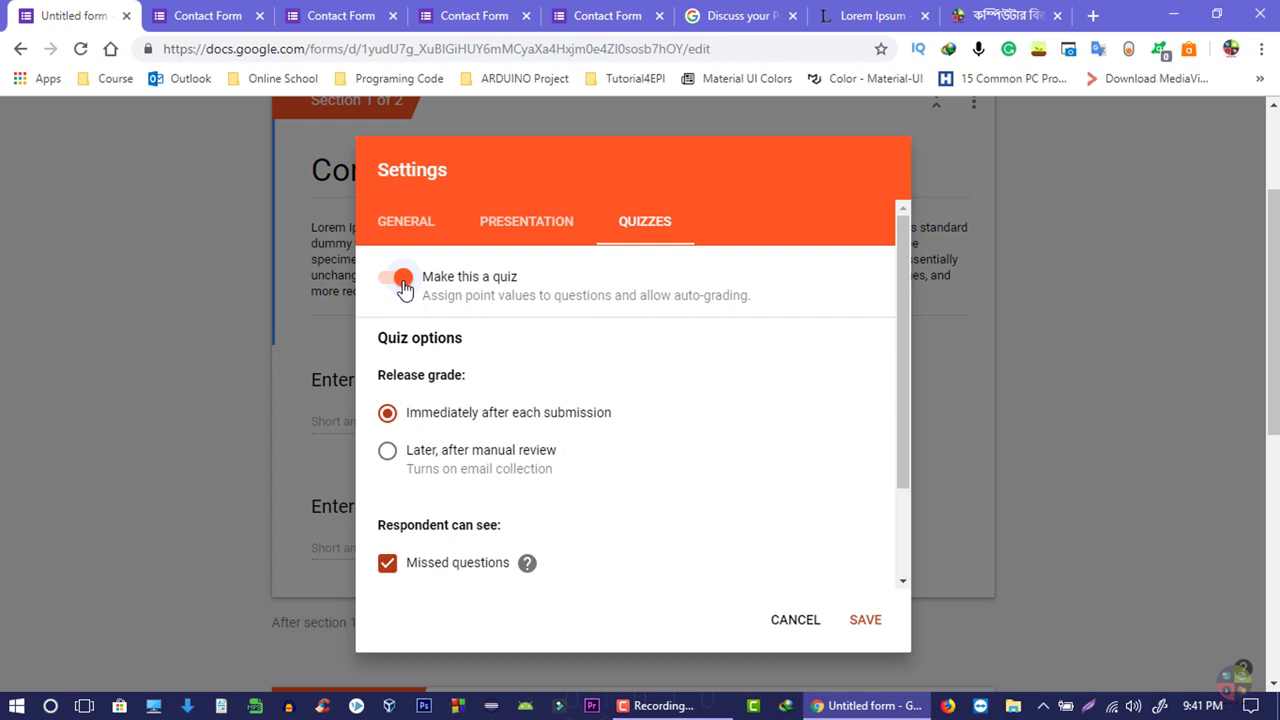
left_click(401, 281)
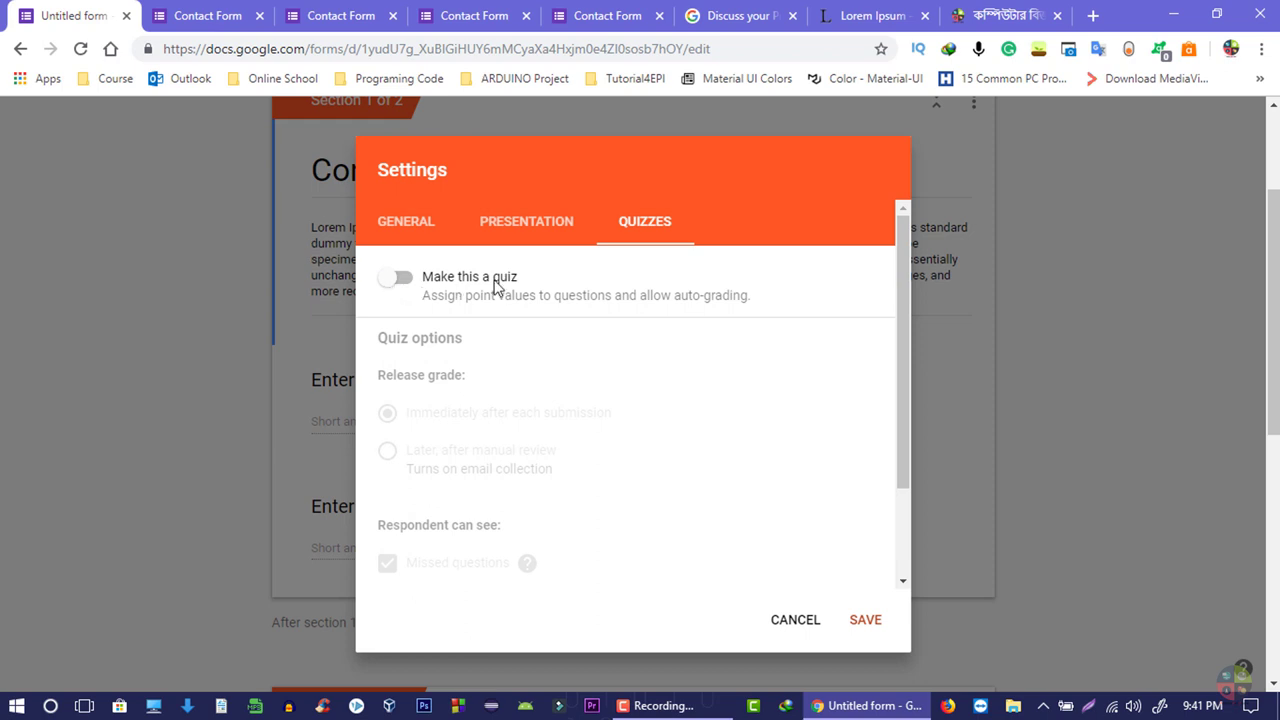
left_click(386, 288)
left_click(866, 619)
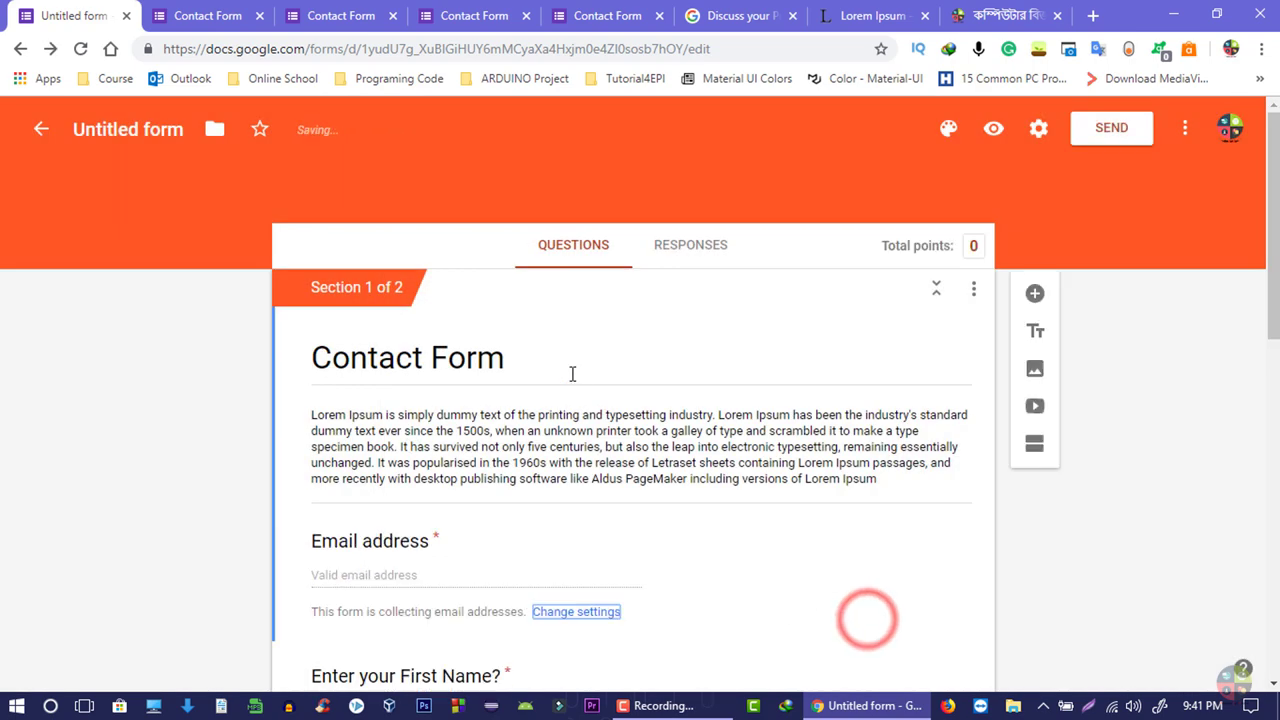
scroll(574, 380, "down", 4)
scroll(533, 356, "down", 1)
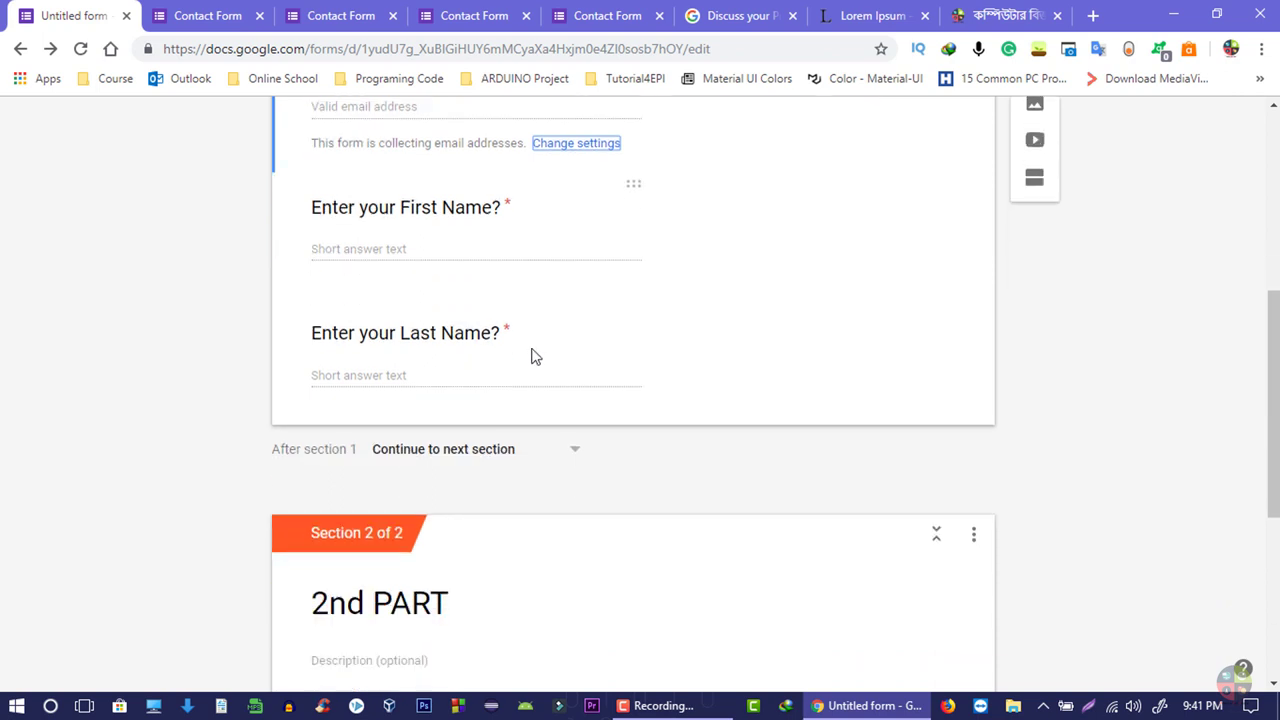
scroll(533, 356, "down", 4)
left_click(362, 388)
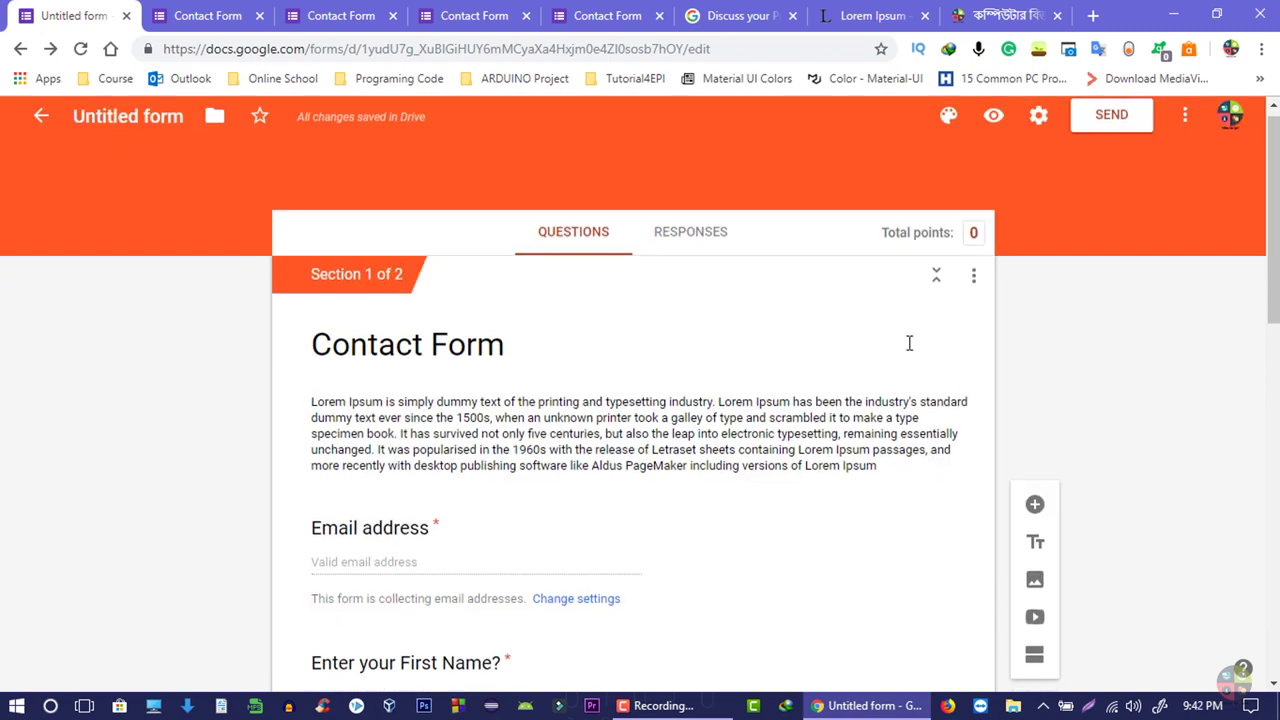
scroll(494, 374, "down", 10)
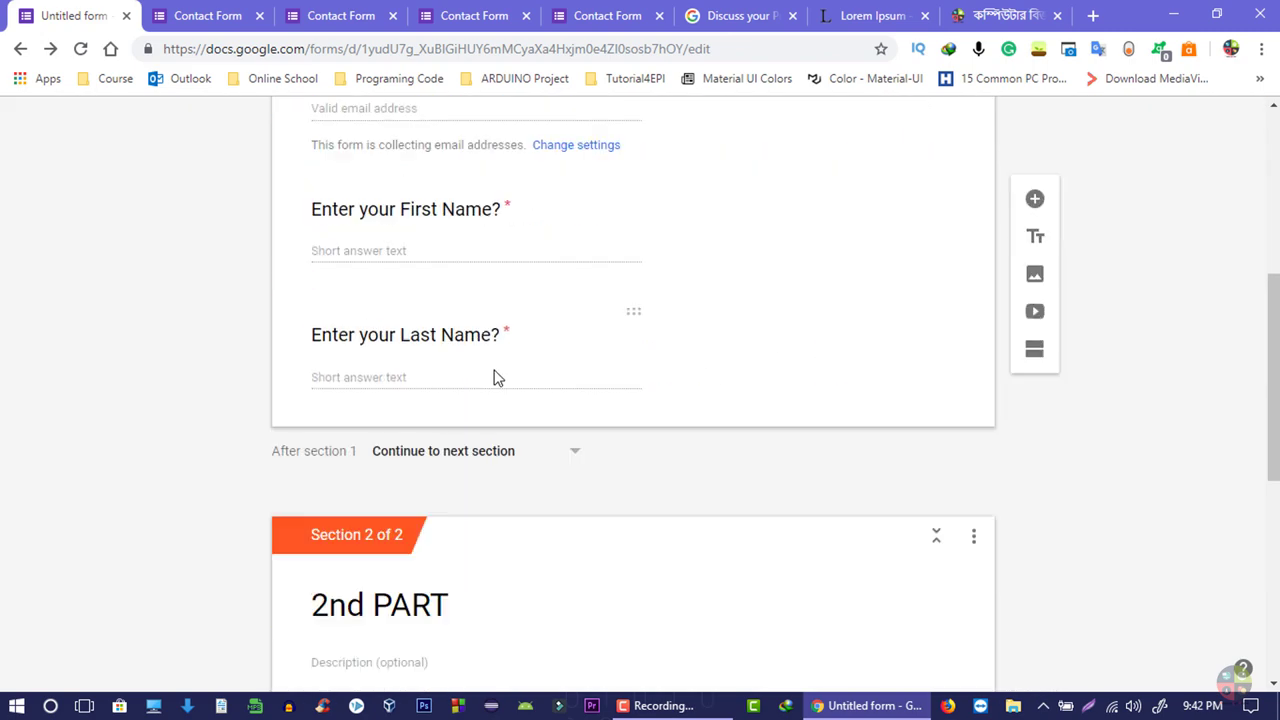
scroll(514, 380, "up", 10)
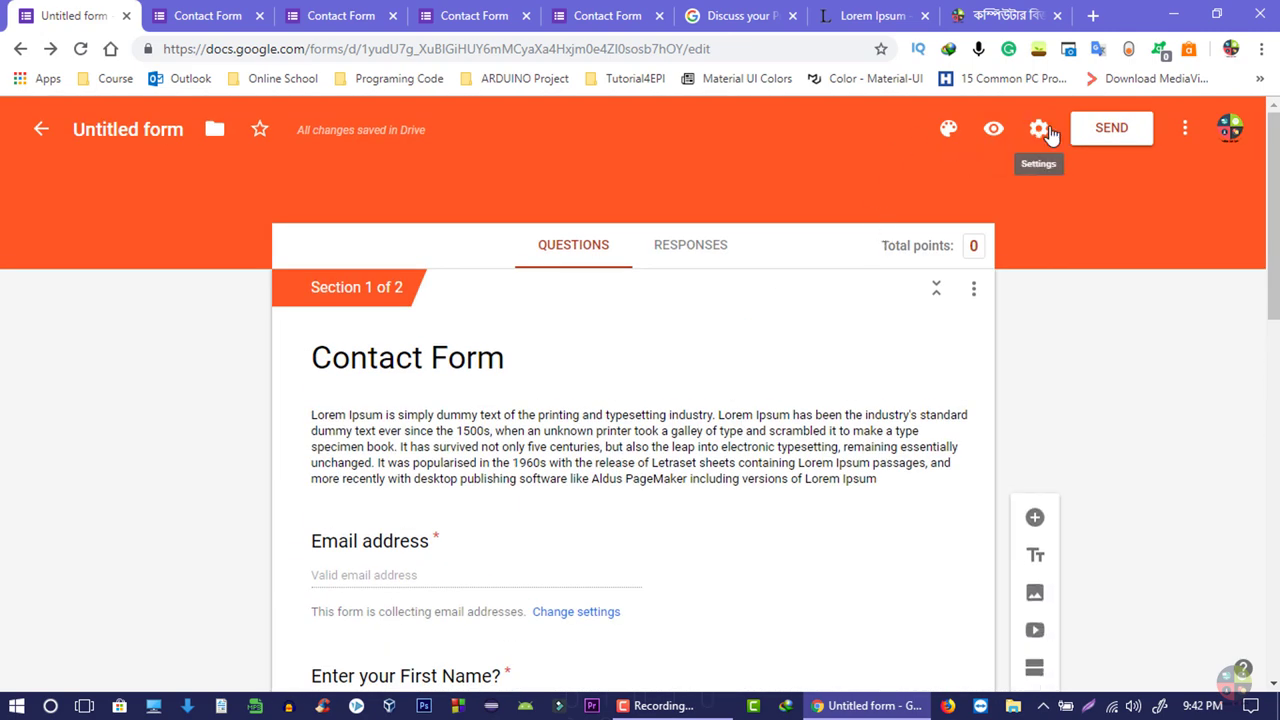
left_click(1040, 130)
left_click(644, 222)
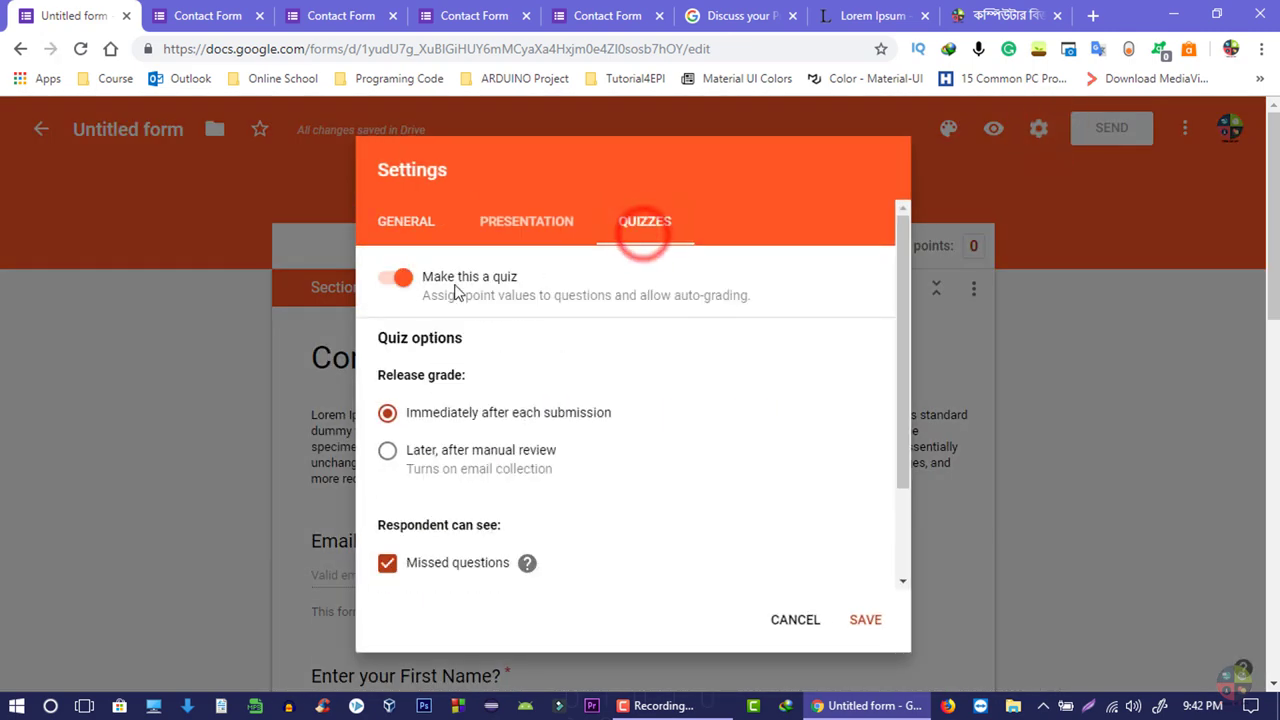
left_click(400, 279)
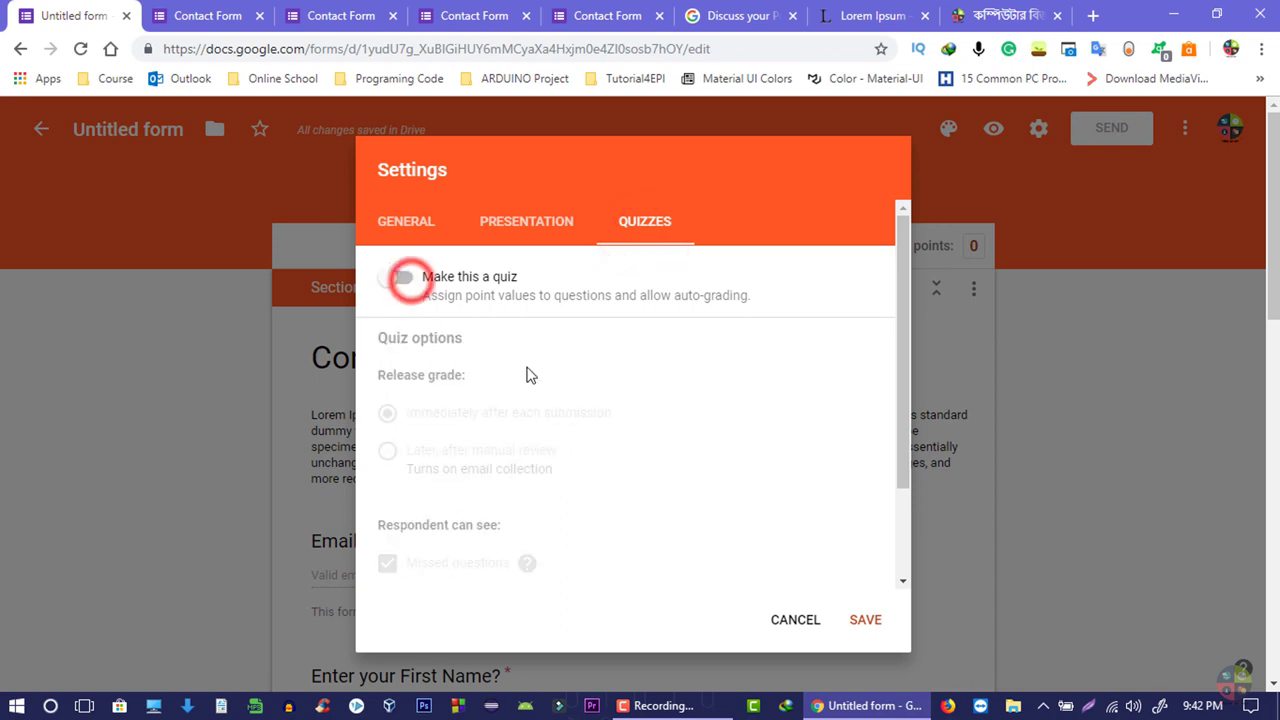
left_click(862, 625)
scroll(703, 497, "down", 3)
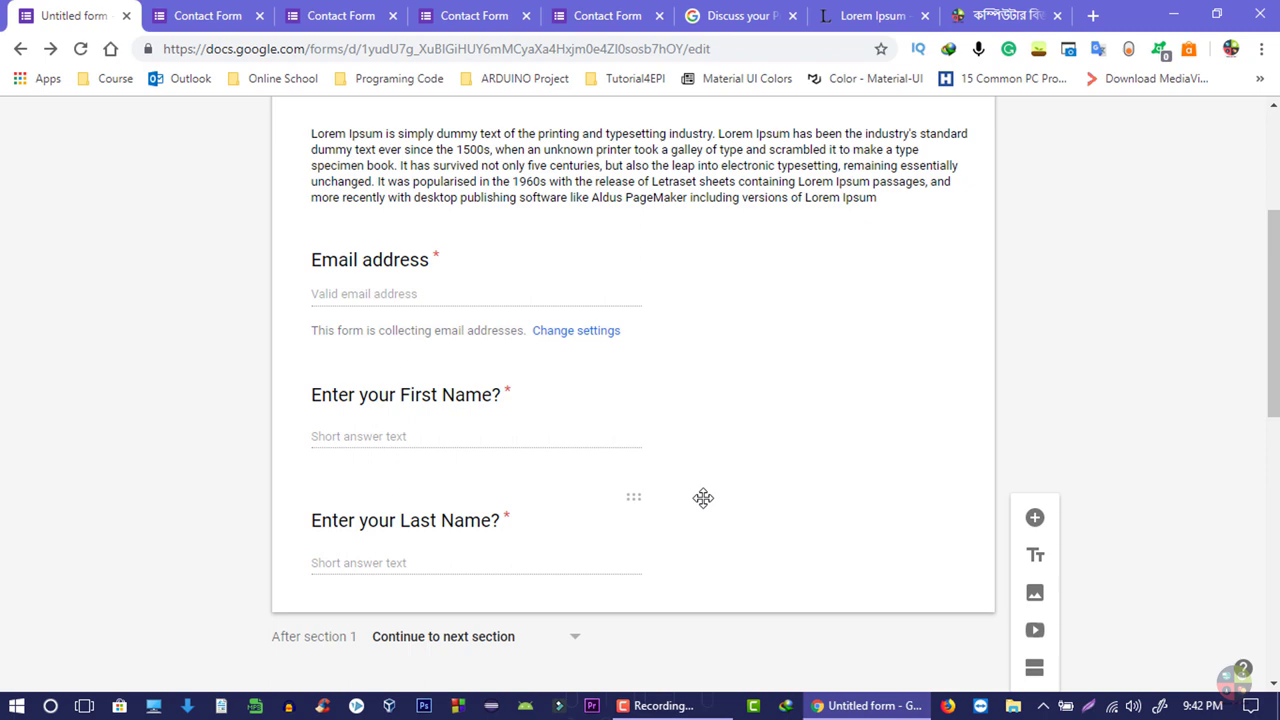
scroll(726, 511, "down", 2)
scroll(726, 517, "up", 3)
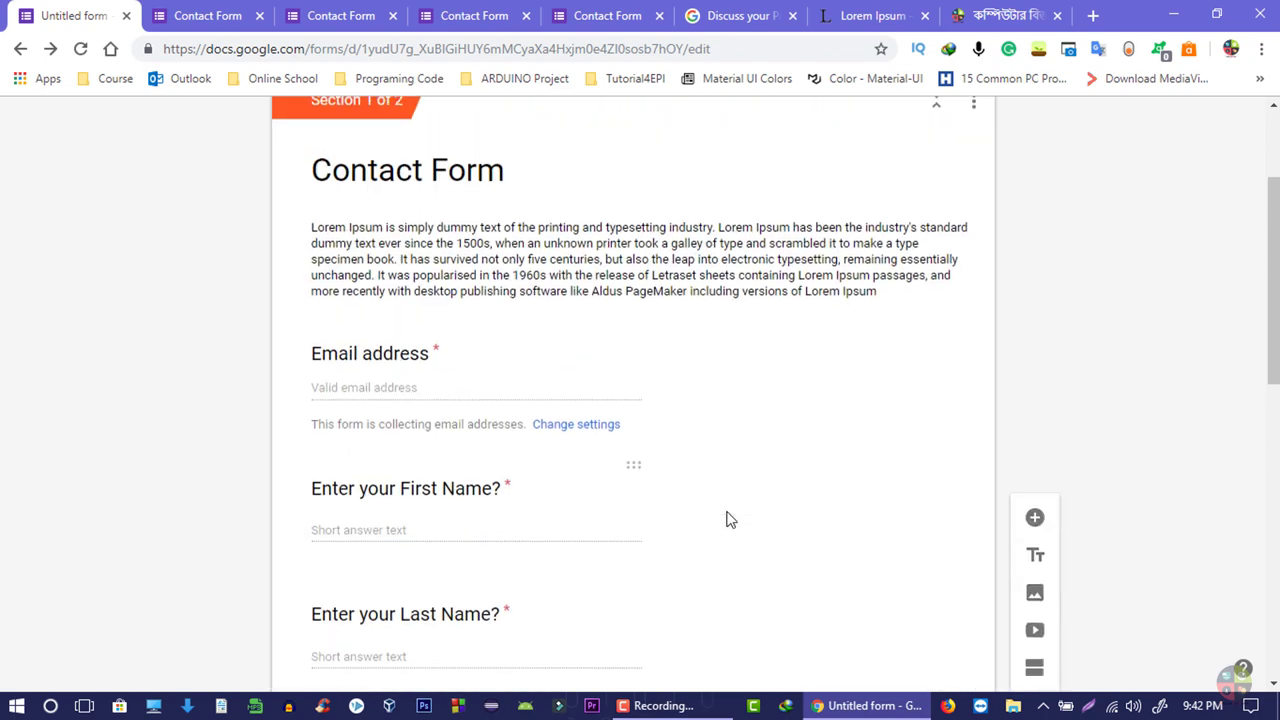
scroll(600, 540, "down", 3)
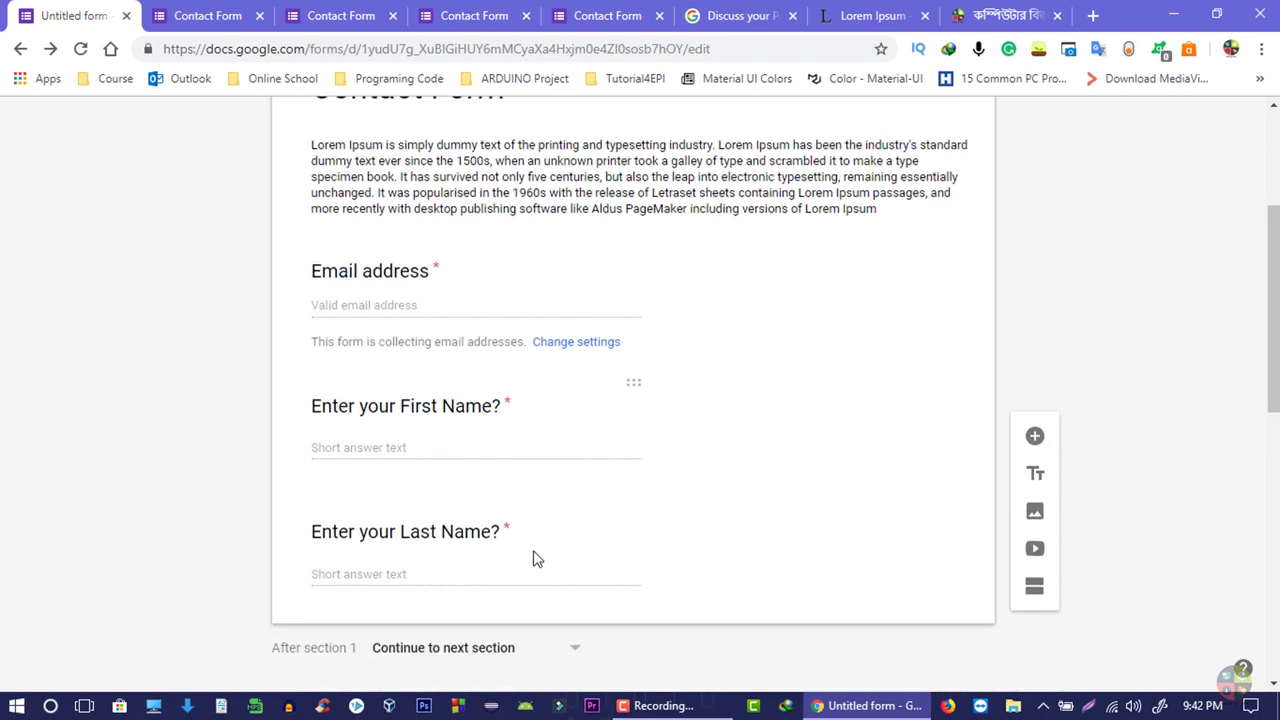
scroll(398, 555, "down", 4)
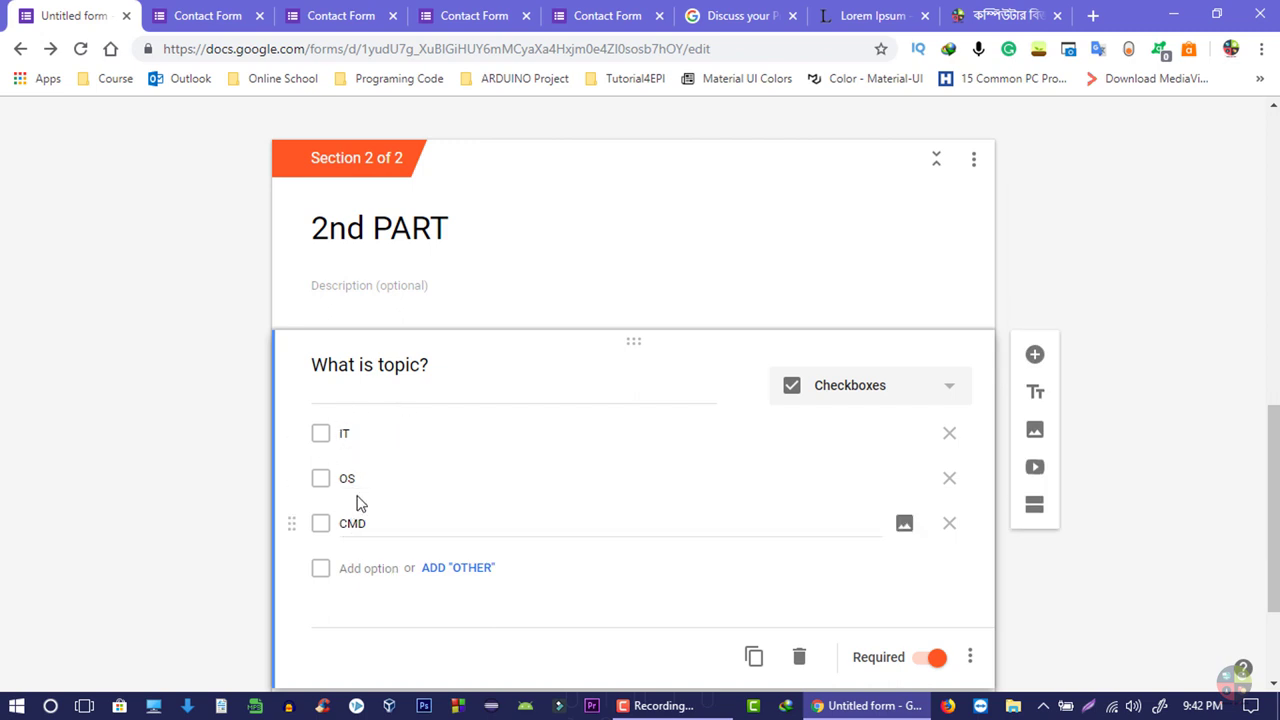
scroll(500, 450, "down", 2)
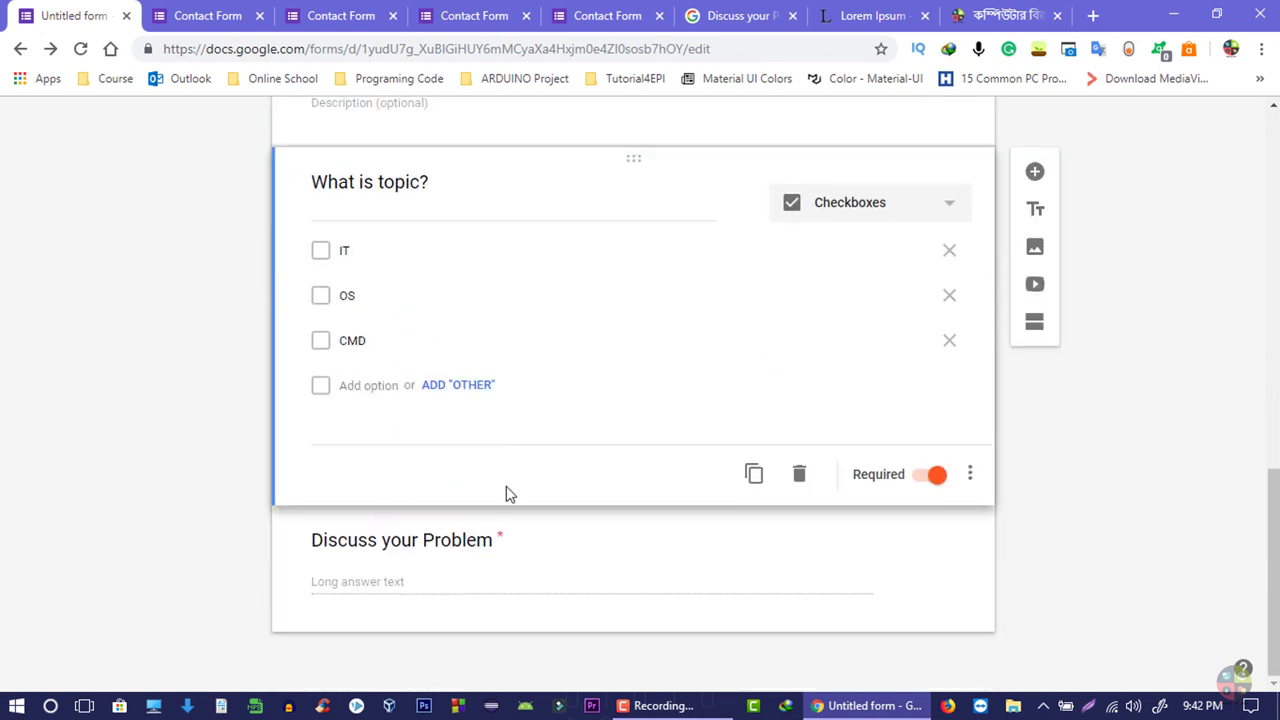
scroll(506, 491, "up", 9)
- Preview the Contact Form's first page, showing Page 1 of 2, then go back to the editor
left_click(992, 138)
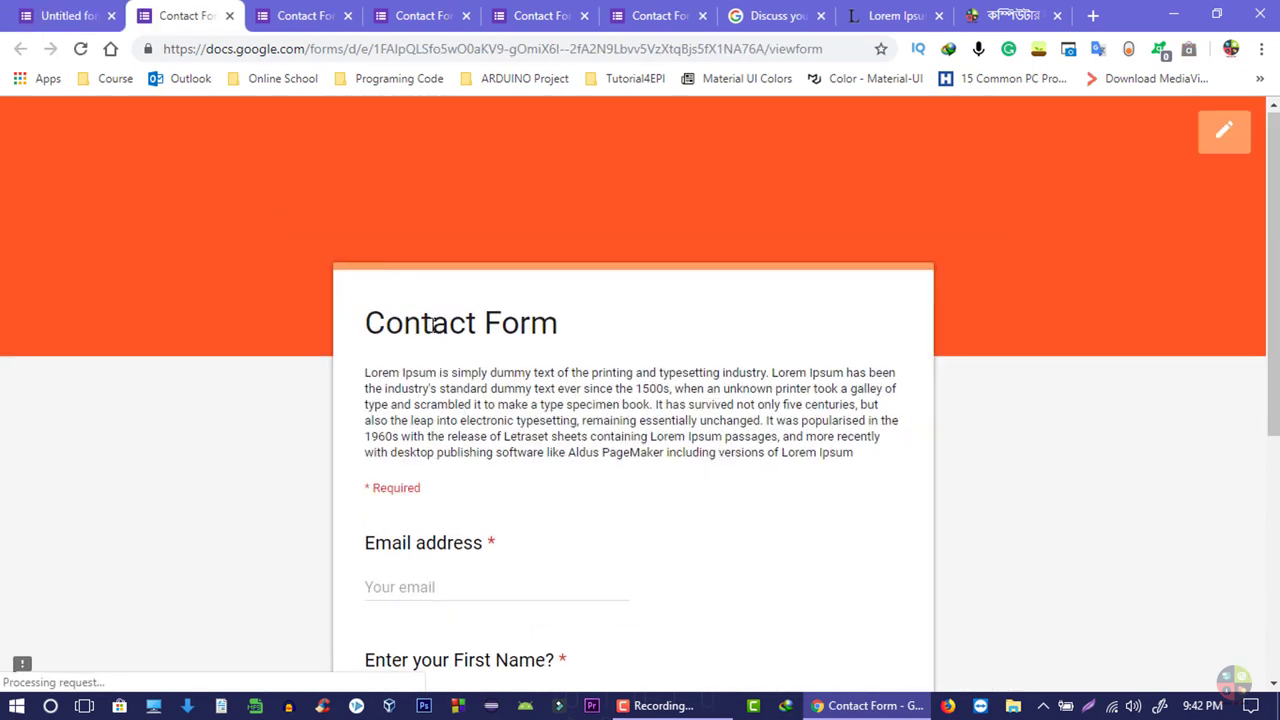
scroll(437, 343, "down", 5)
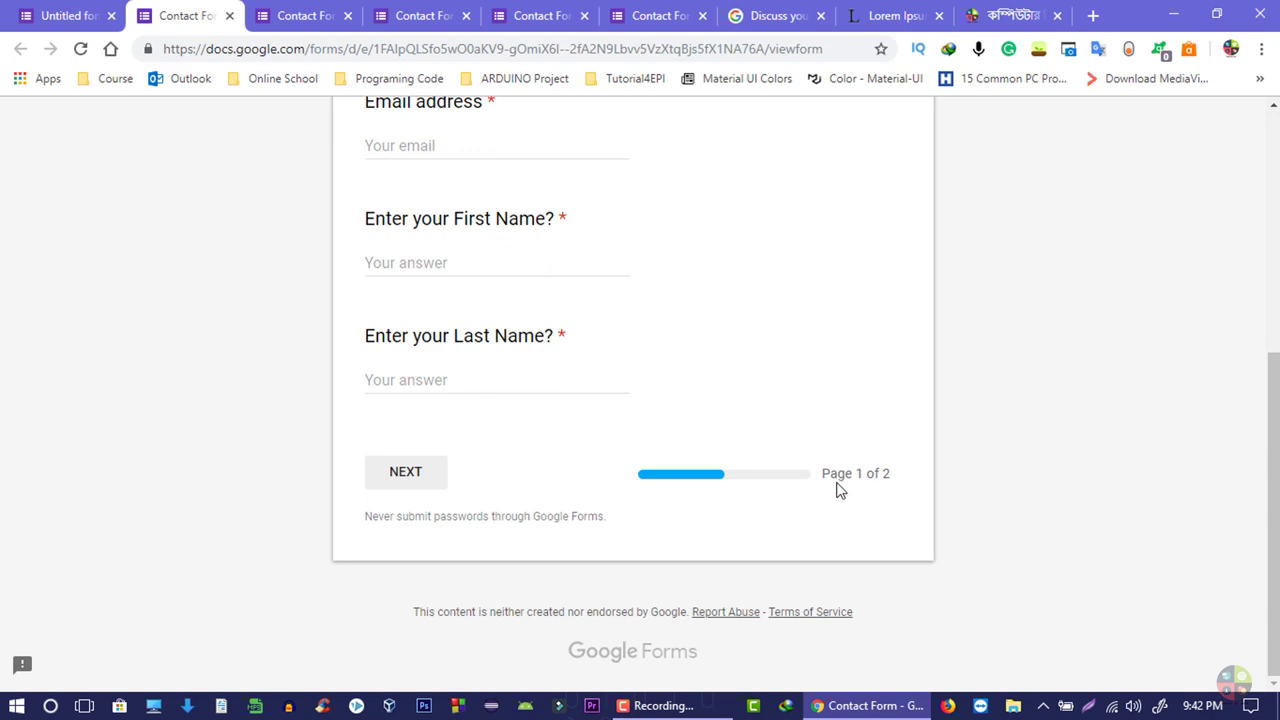
key("ctrl+shift+Tab")
scroll(574, 316, "down", 10)
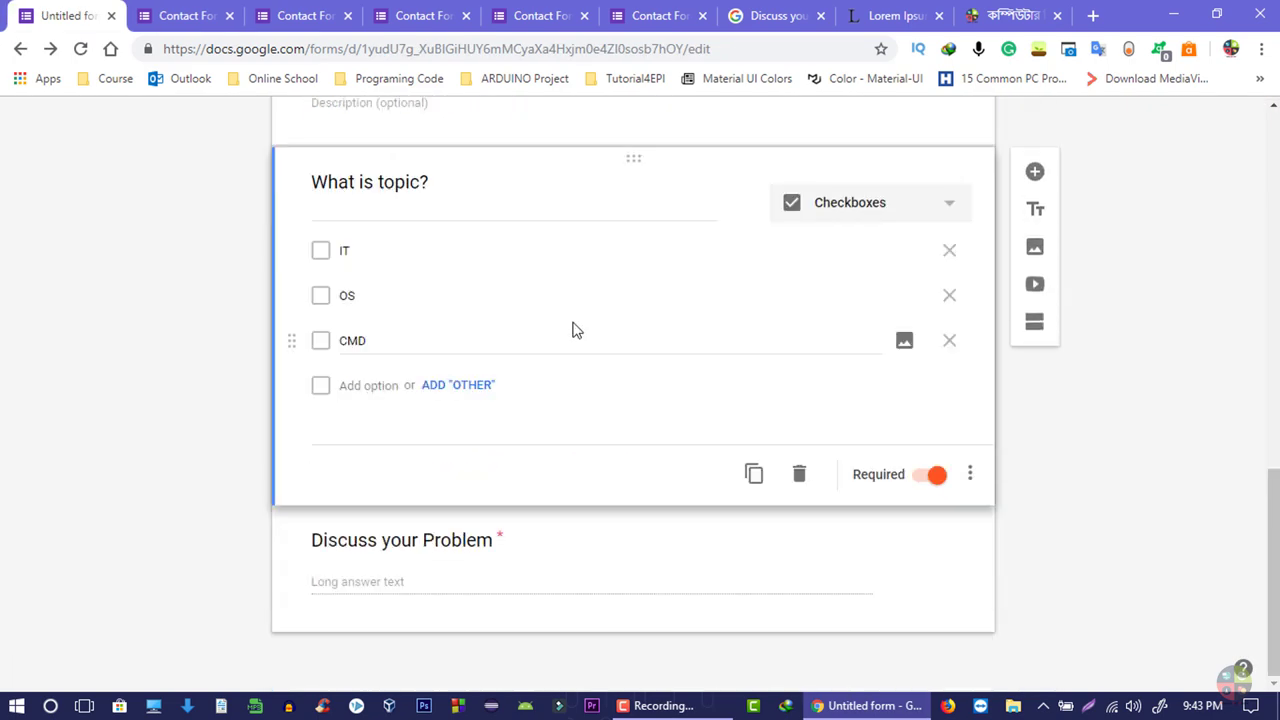
scroll(574, 330, "up", 10)
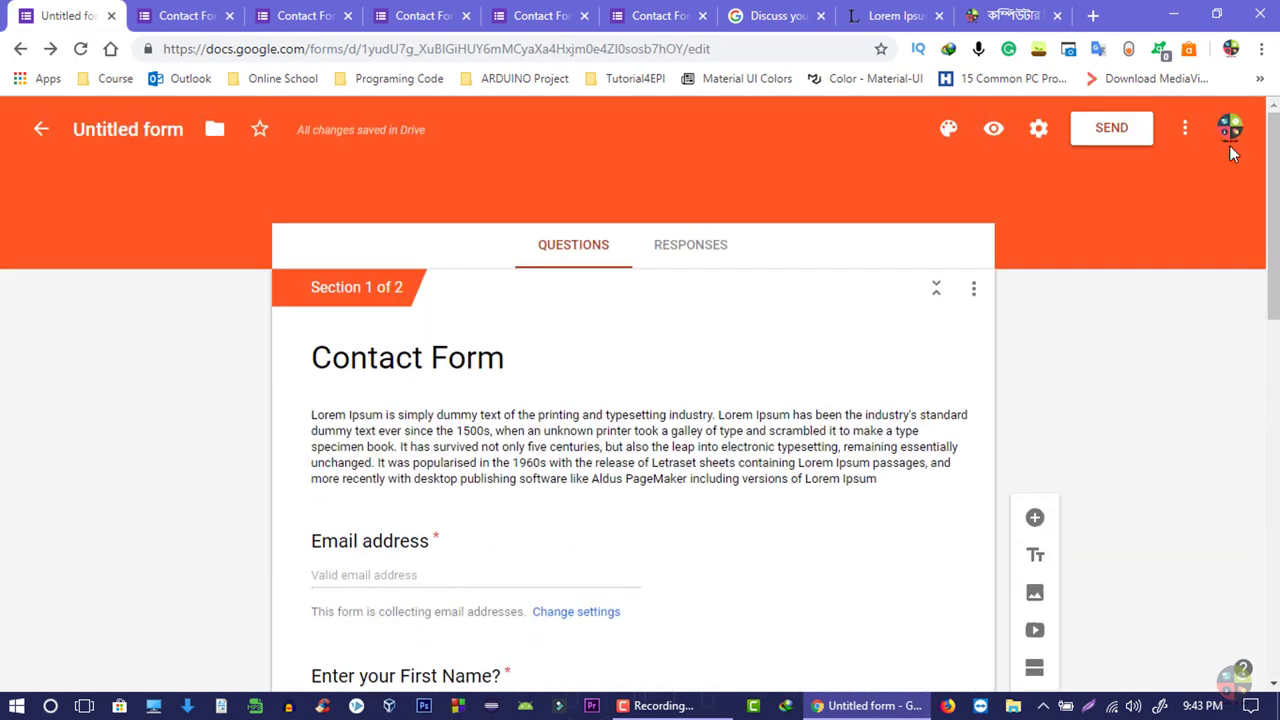
left_click(1185, 127)
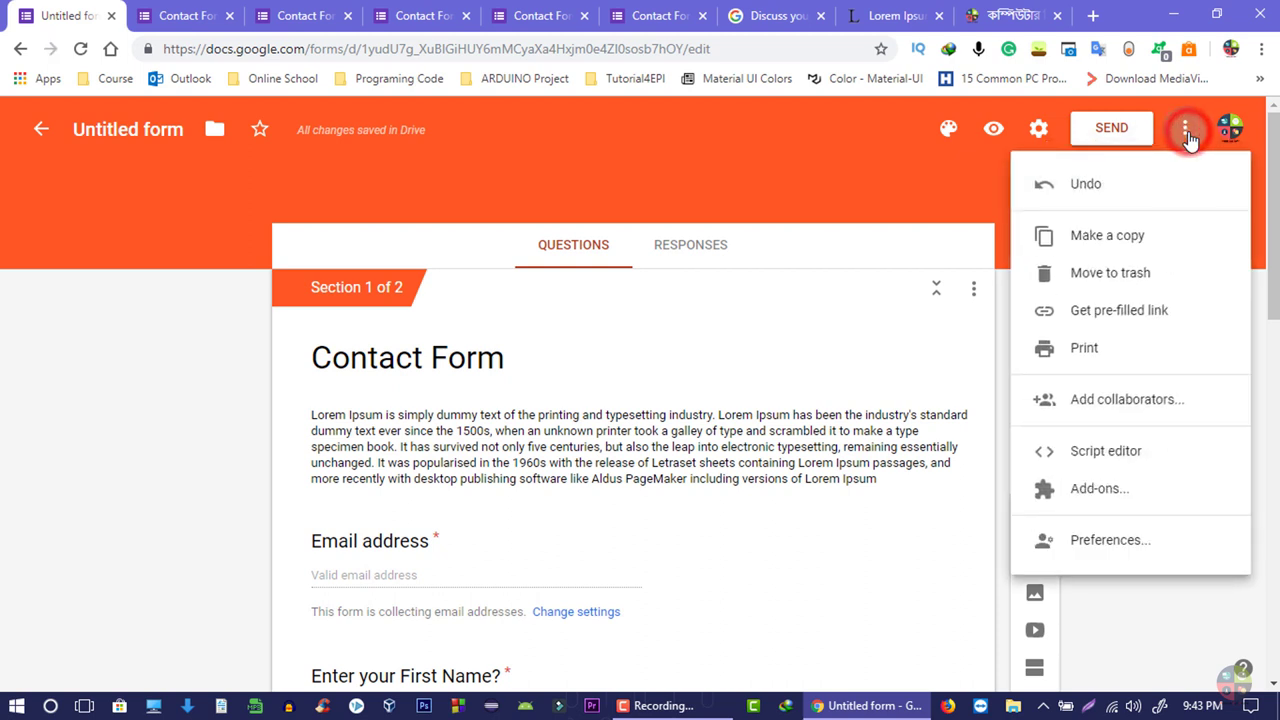
left_click(1118, 349)
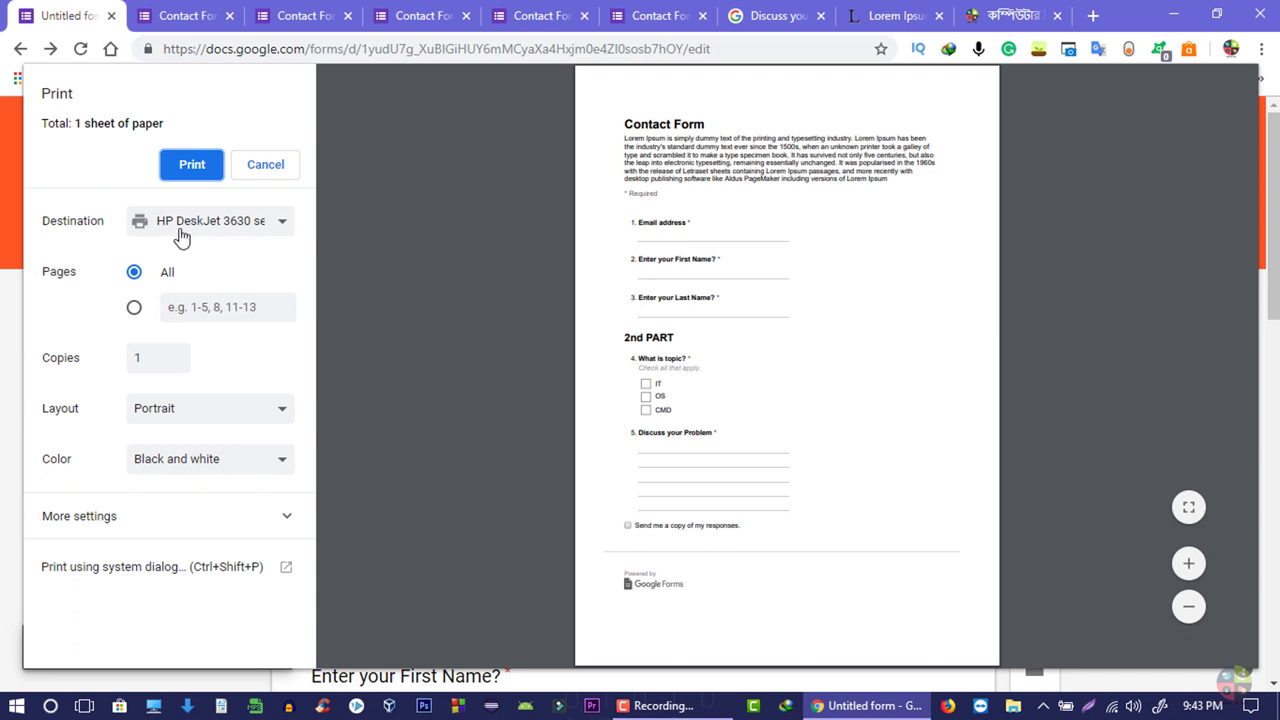
key("Escape")
left_click(120, 381)
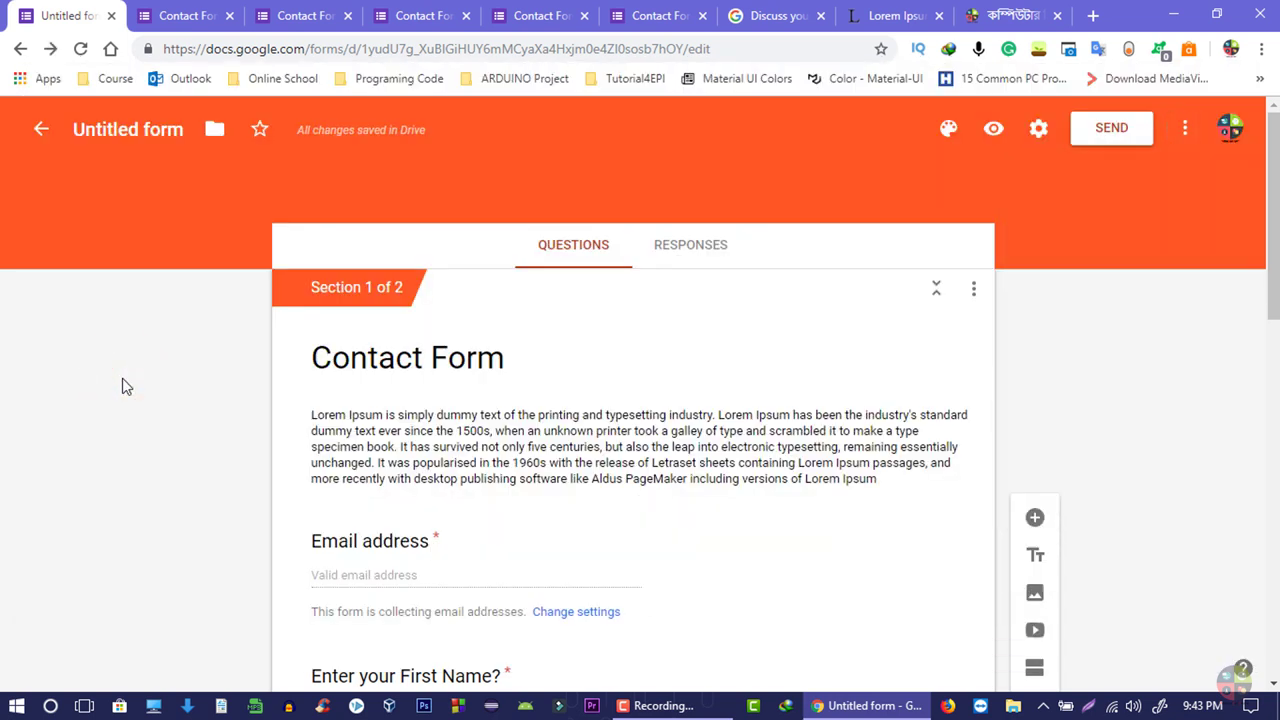
left_click(1185, 128)
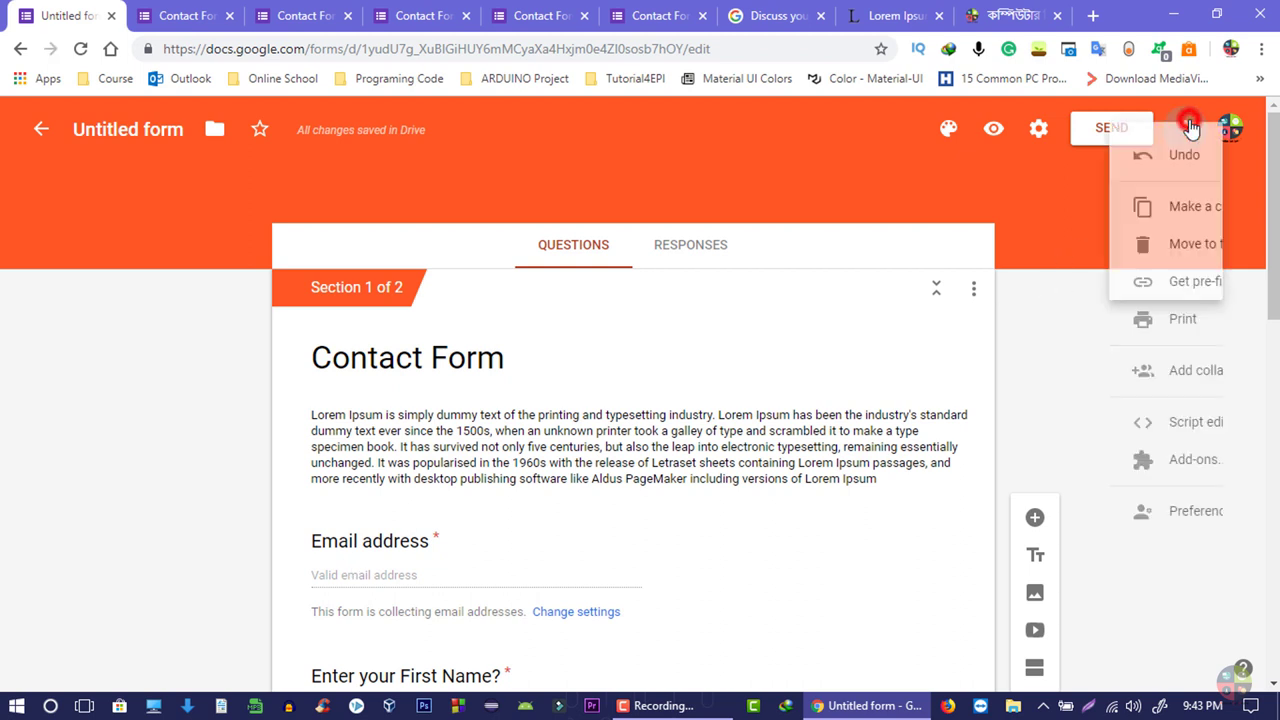
left_click(1193, 421)
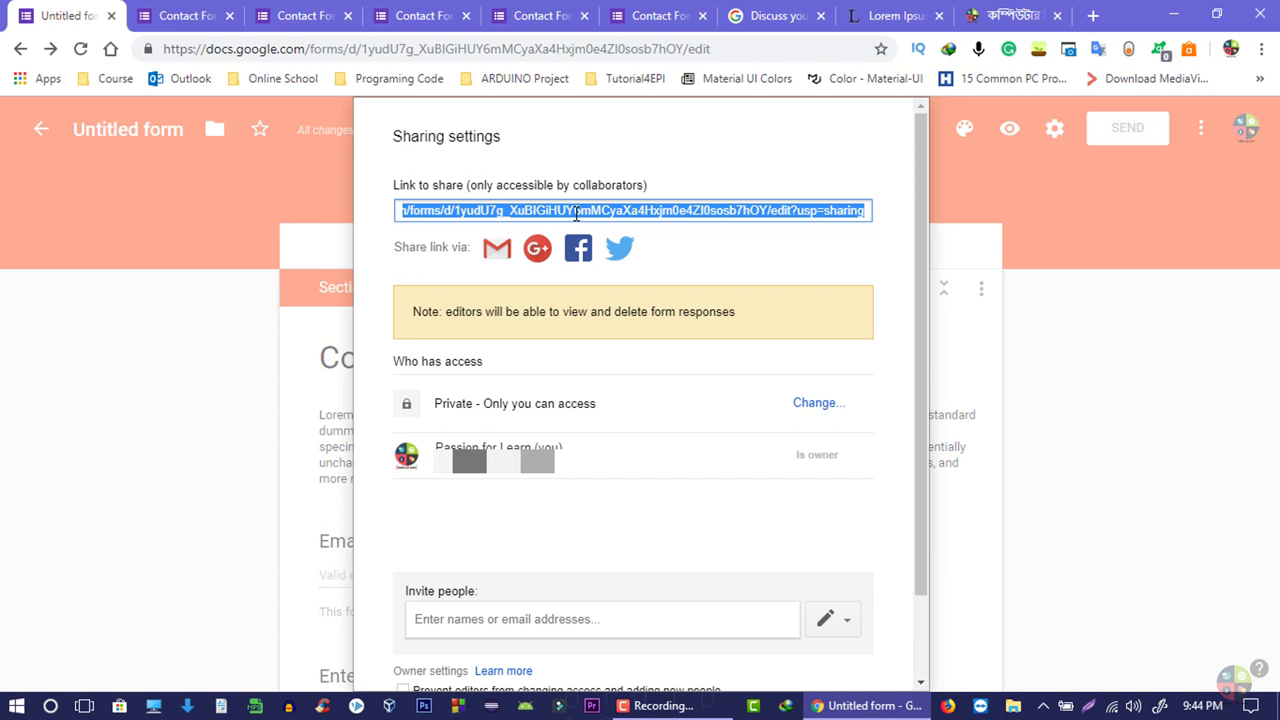
scroll(511, 349, "down", 2)
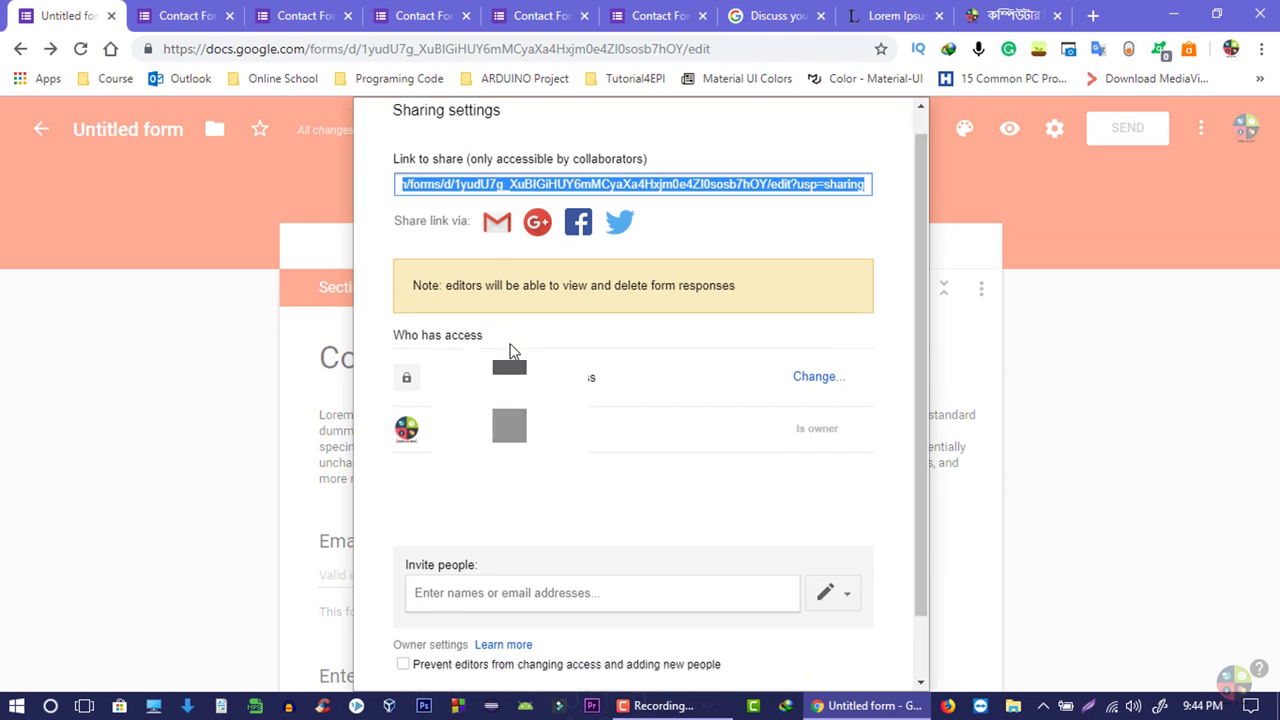
left_click(486, 525)
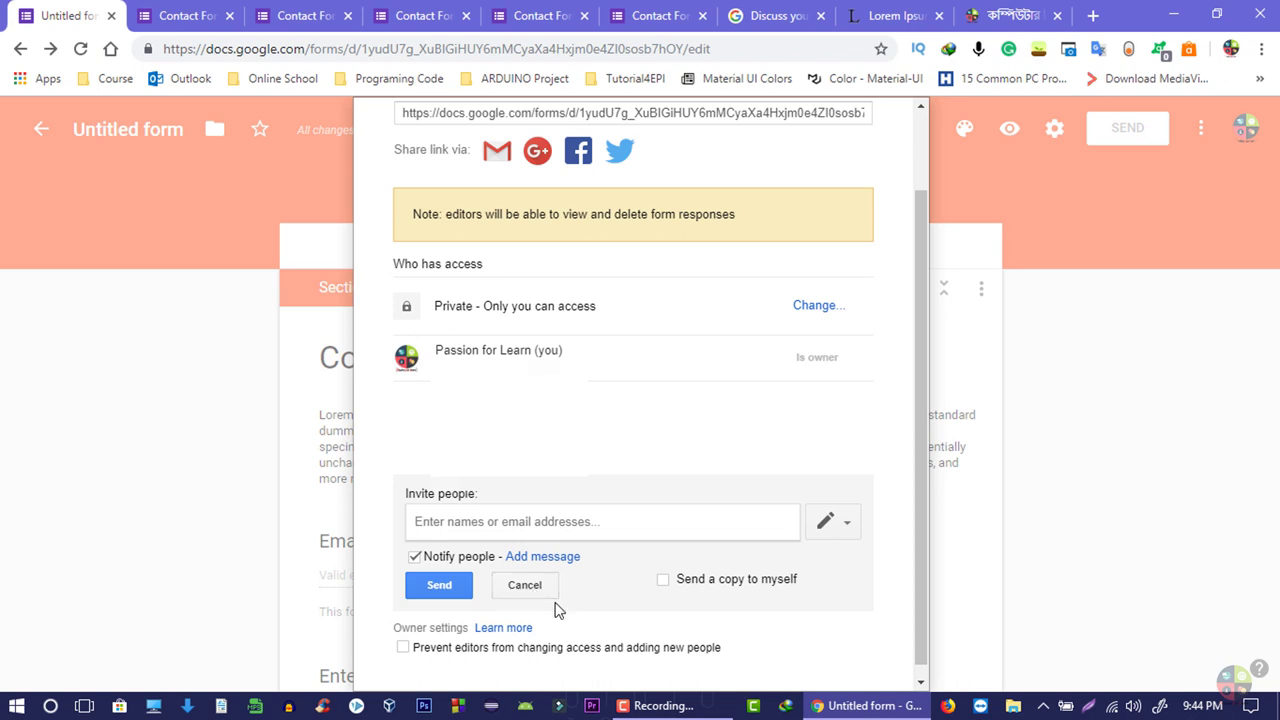
scroll(902, 440, "up", 1)
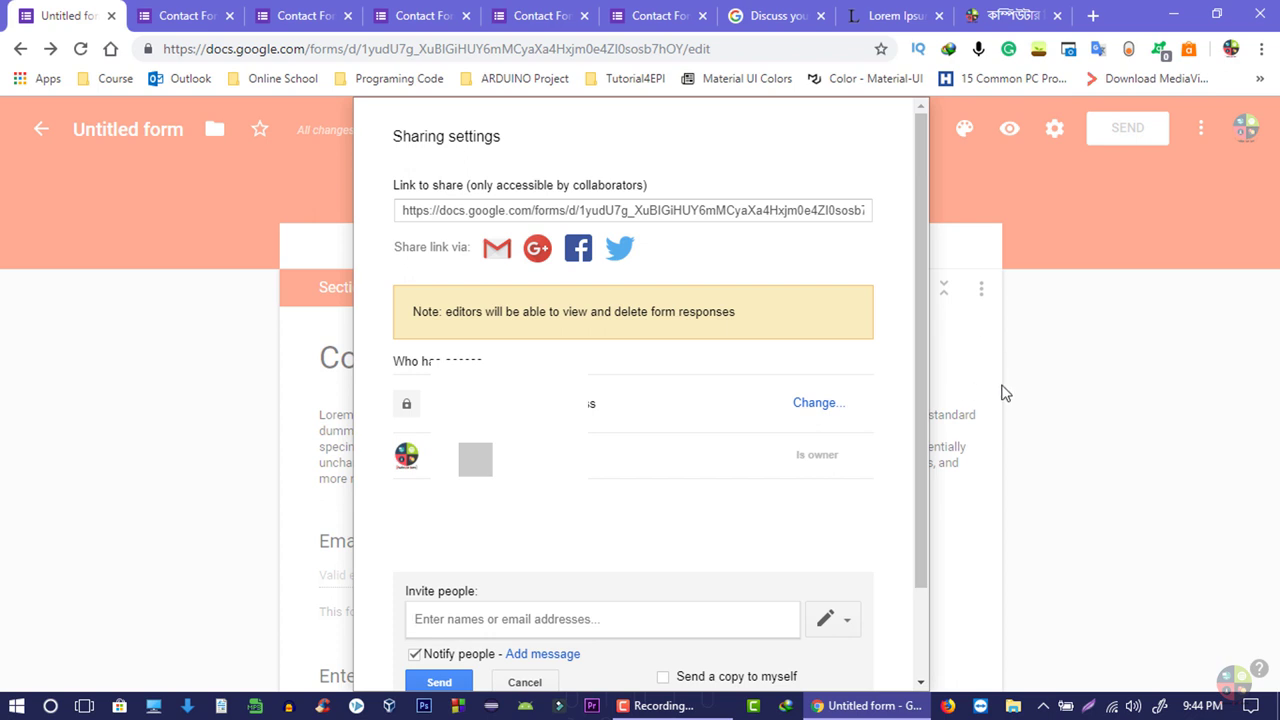
left_click(1005, 393)
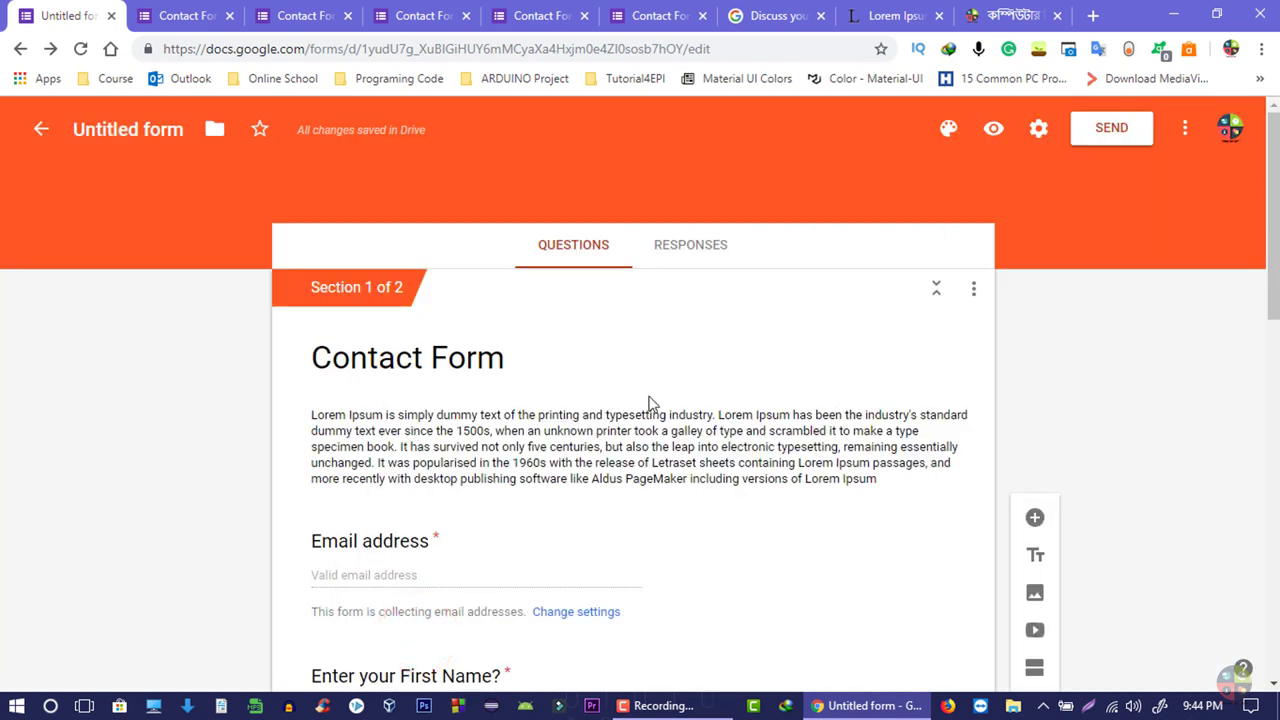
- Open Send form and review the email's To, Subject 'Contact Form' and message fields
left_click(1104, 140)
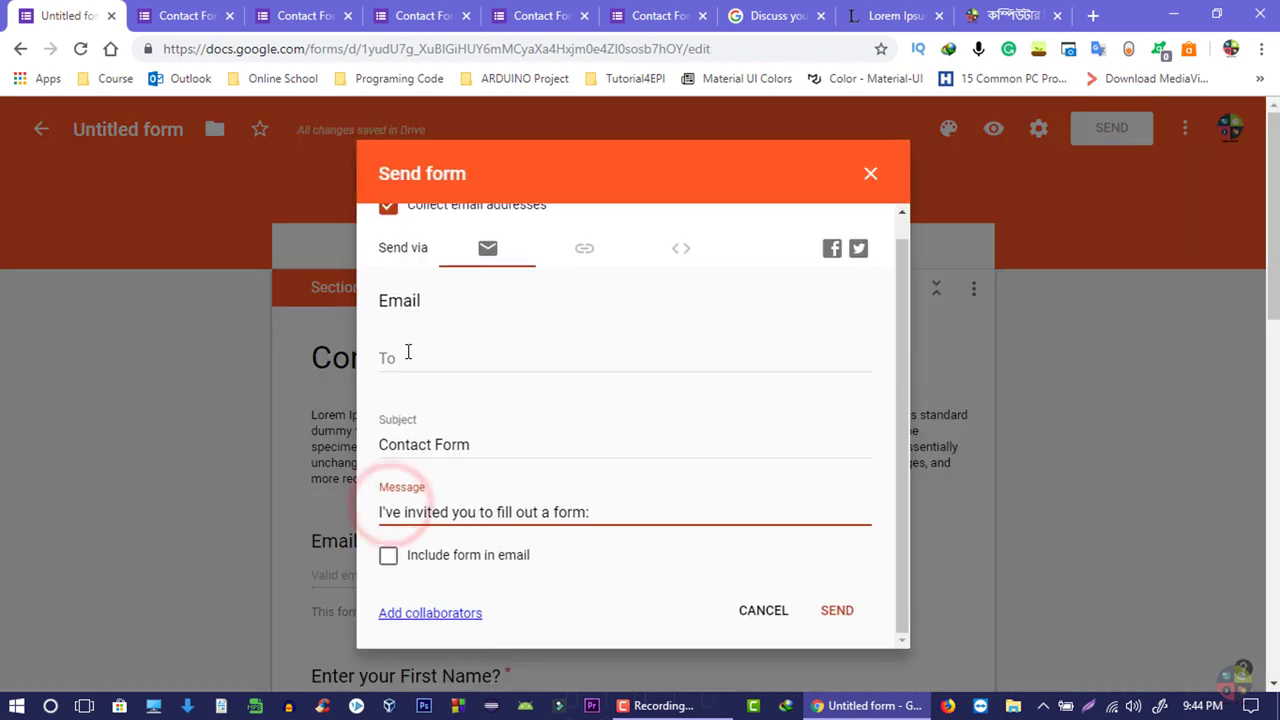
scroll(576, 428, "up", 1)
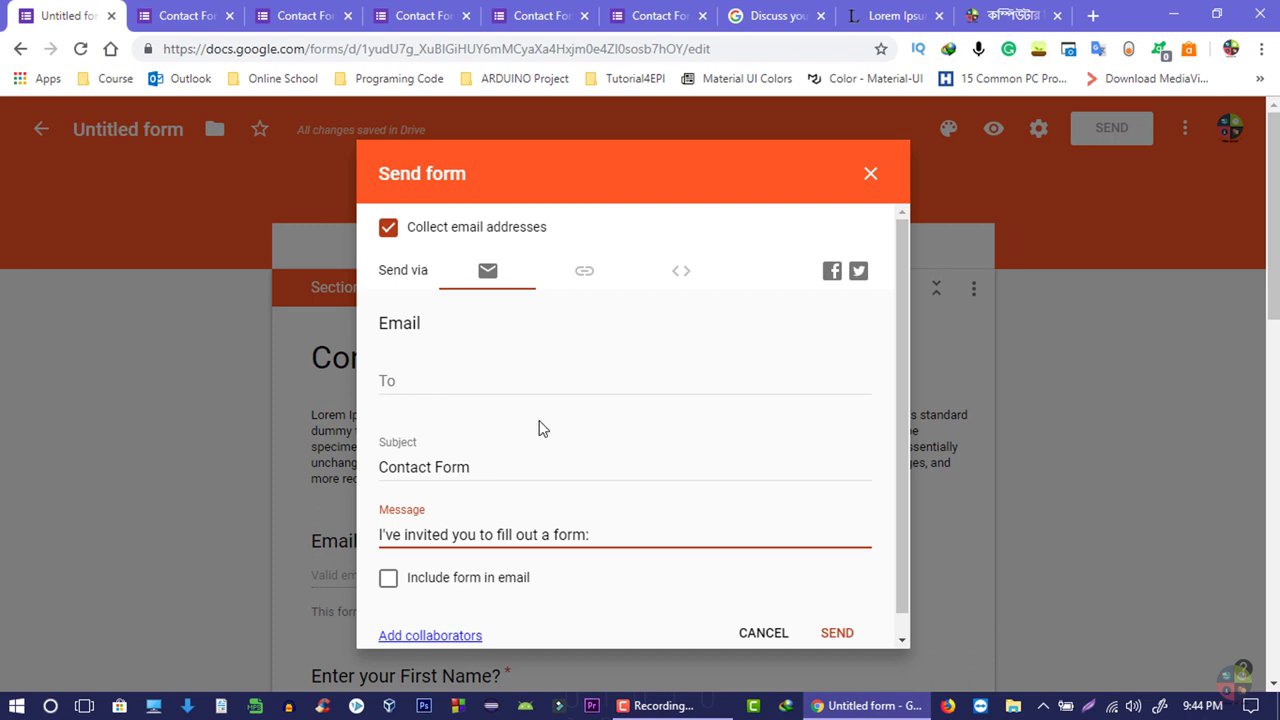
left_click(522, 372)
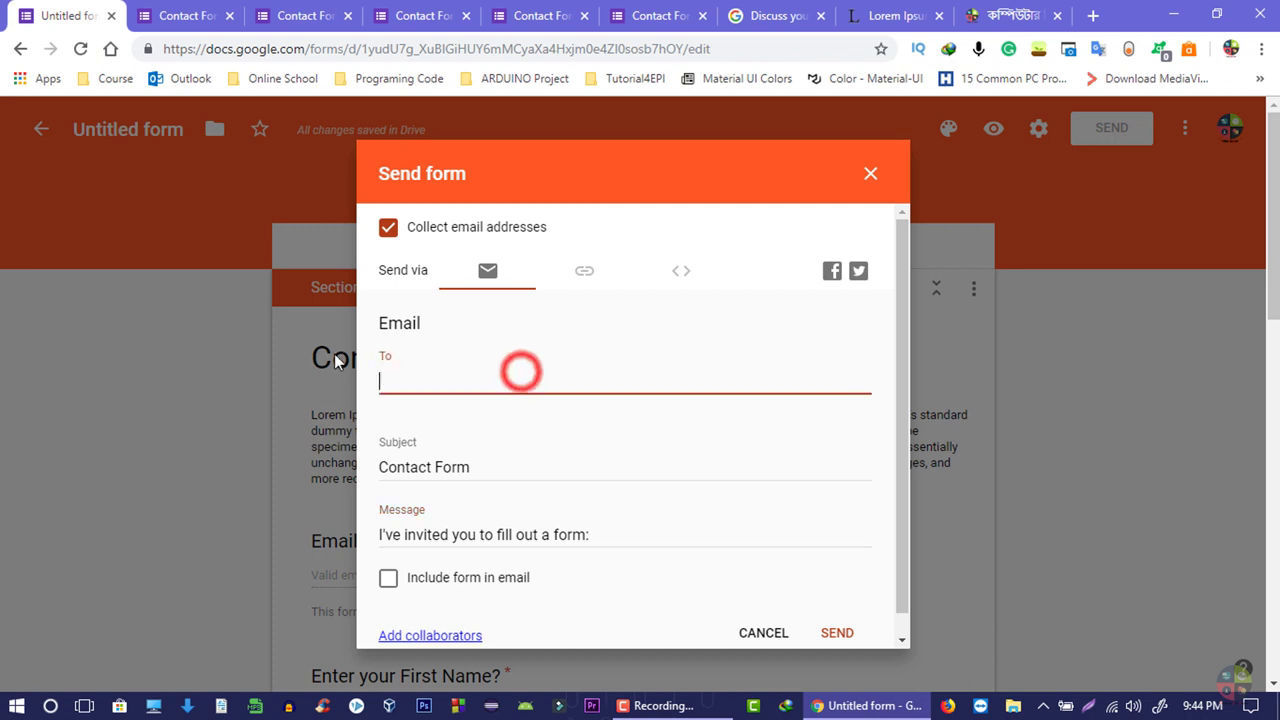
left_click(416, 376)
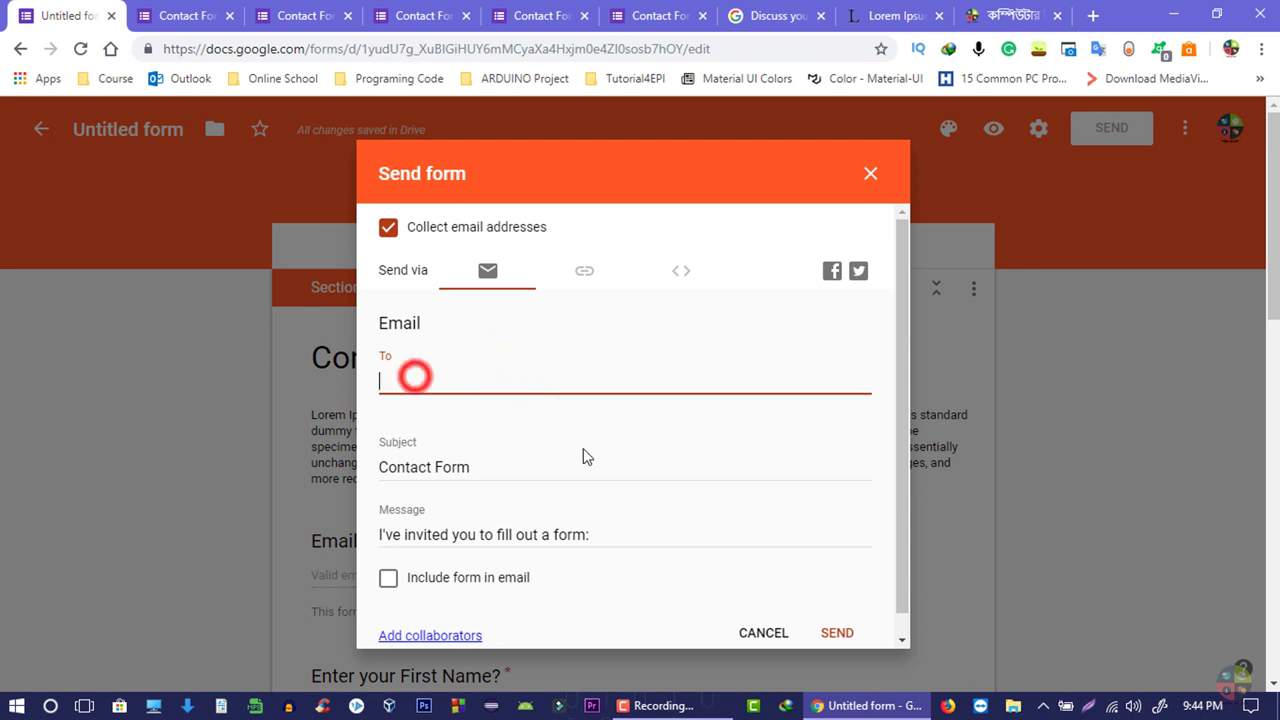
triple_click(479, 467)
left_click(440, 518)
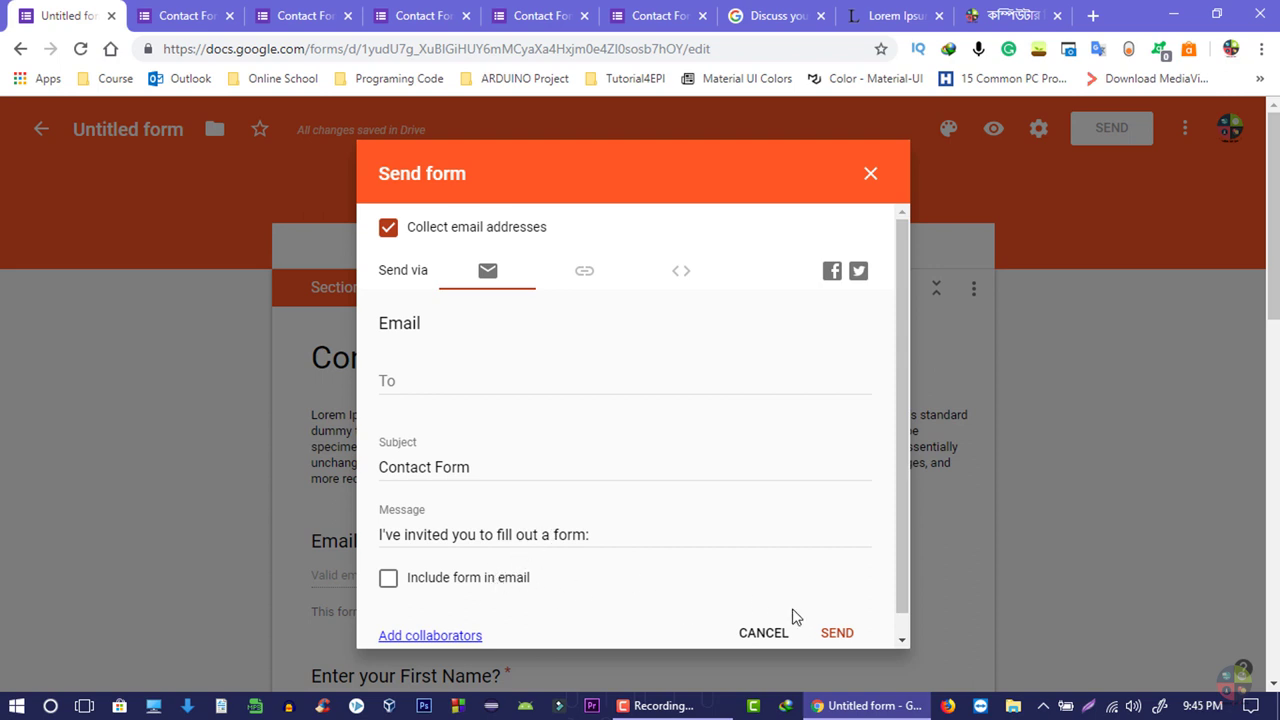
left_click(440, 540)
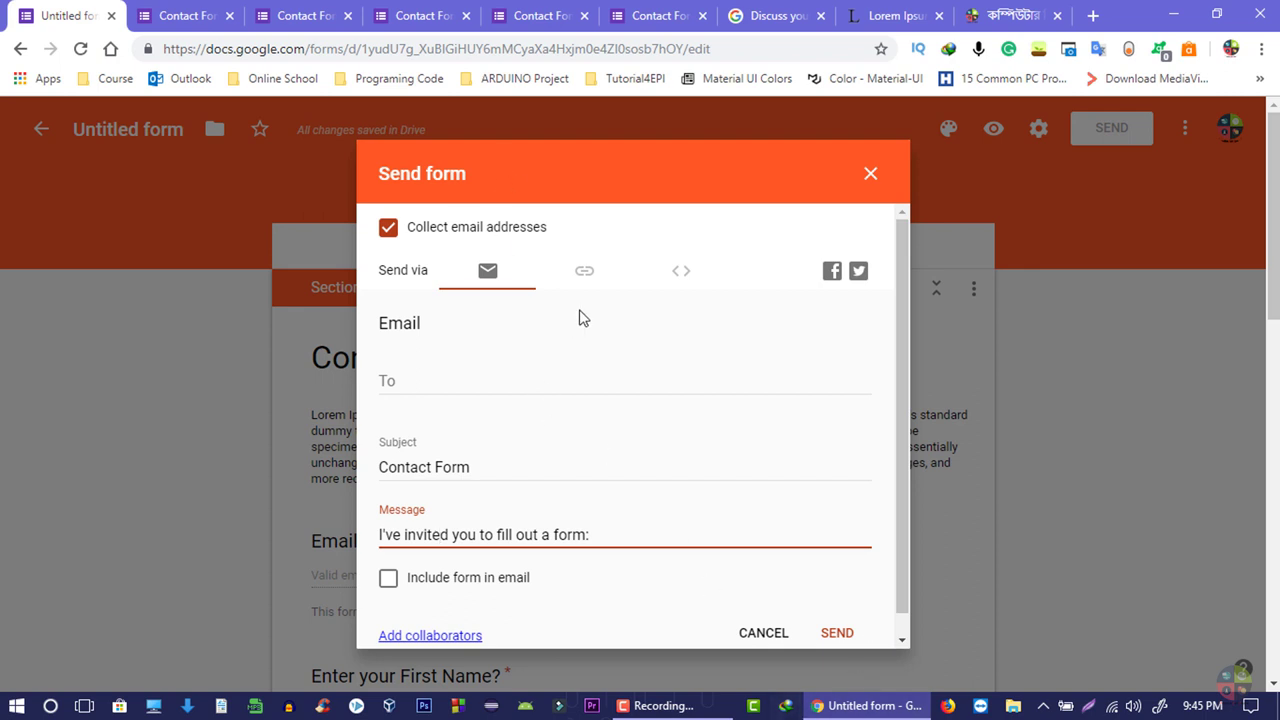
left_click(582, 278)
- Copy the form's shareable link and open it in Firefox
left_click(585, 268)
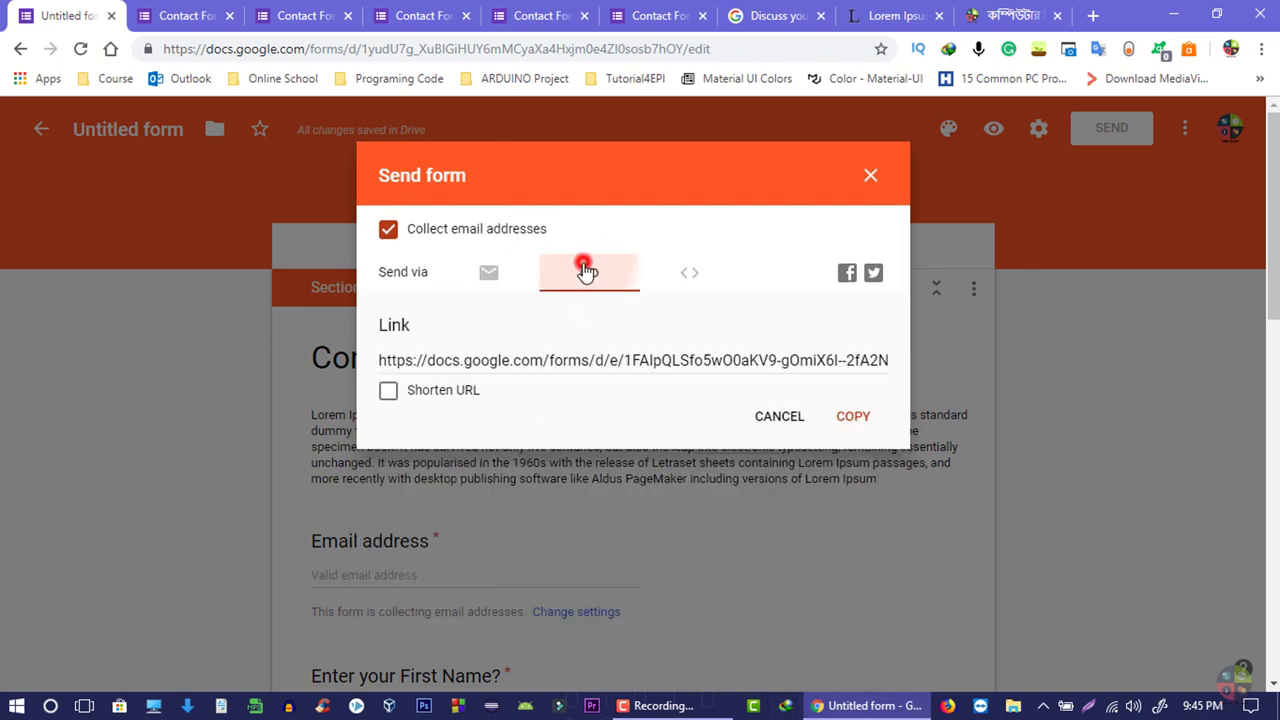
left_click(483, 366)
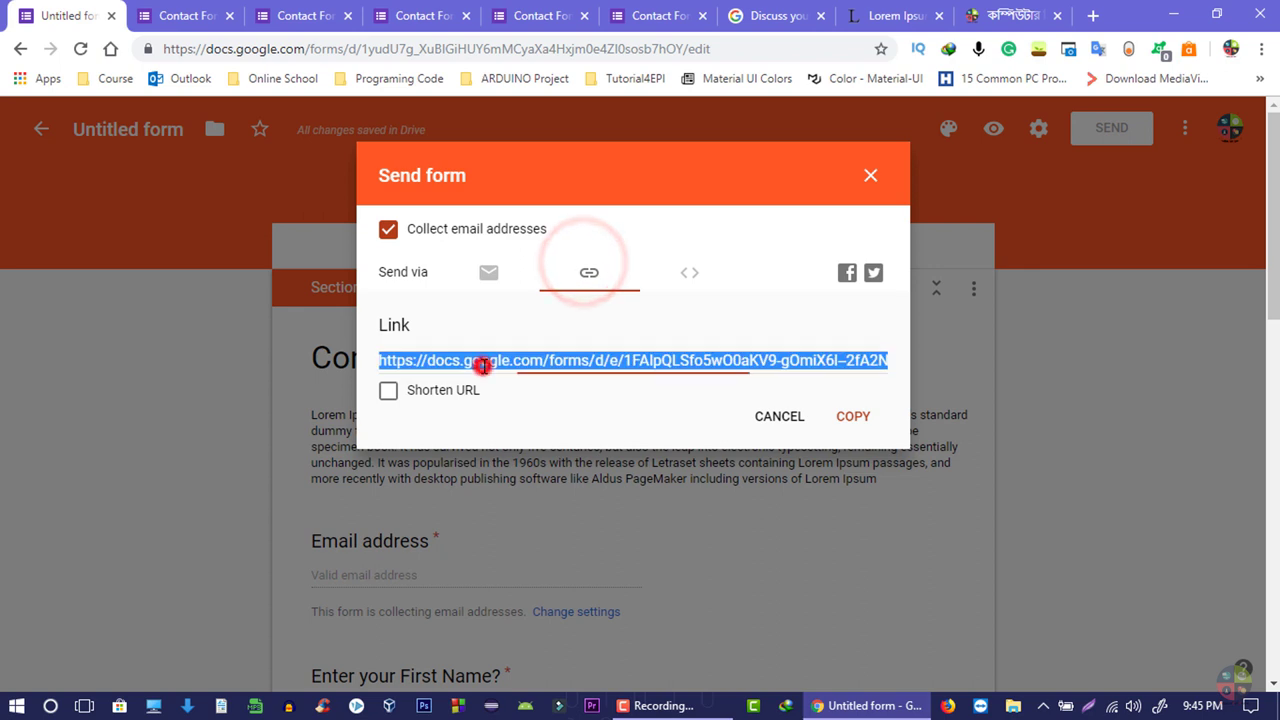
left_click(850, 416)
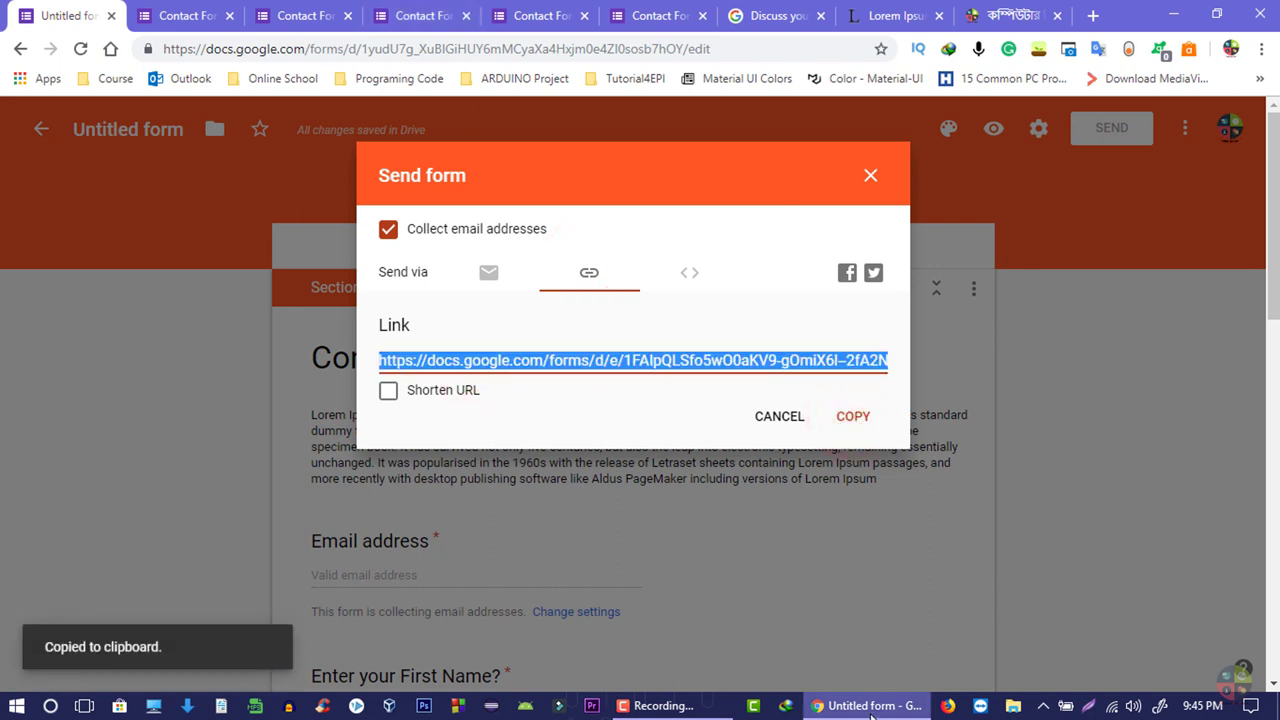
left_click(950, 705)
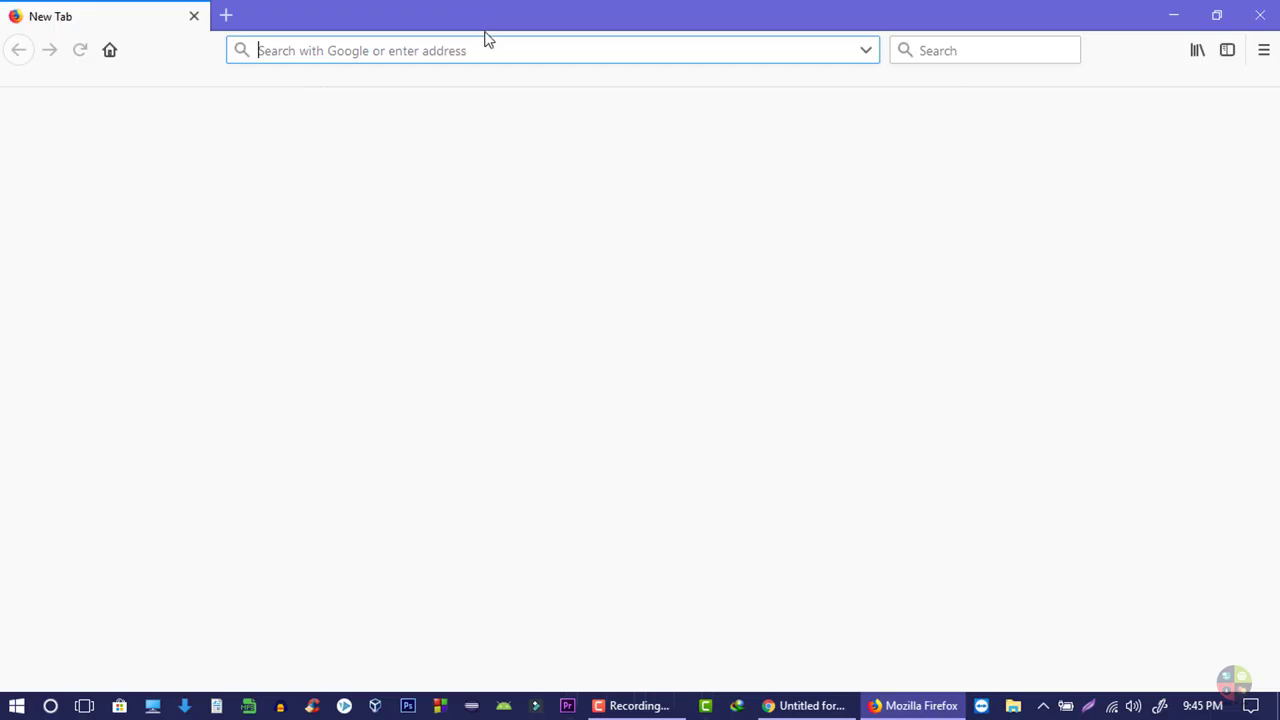
left_click(486, 45)
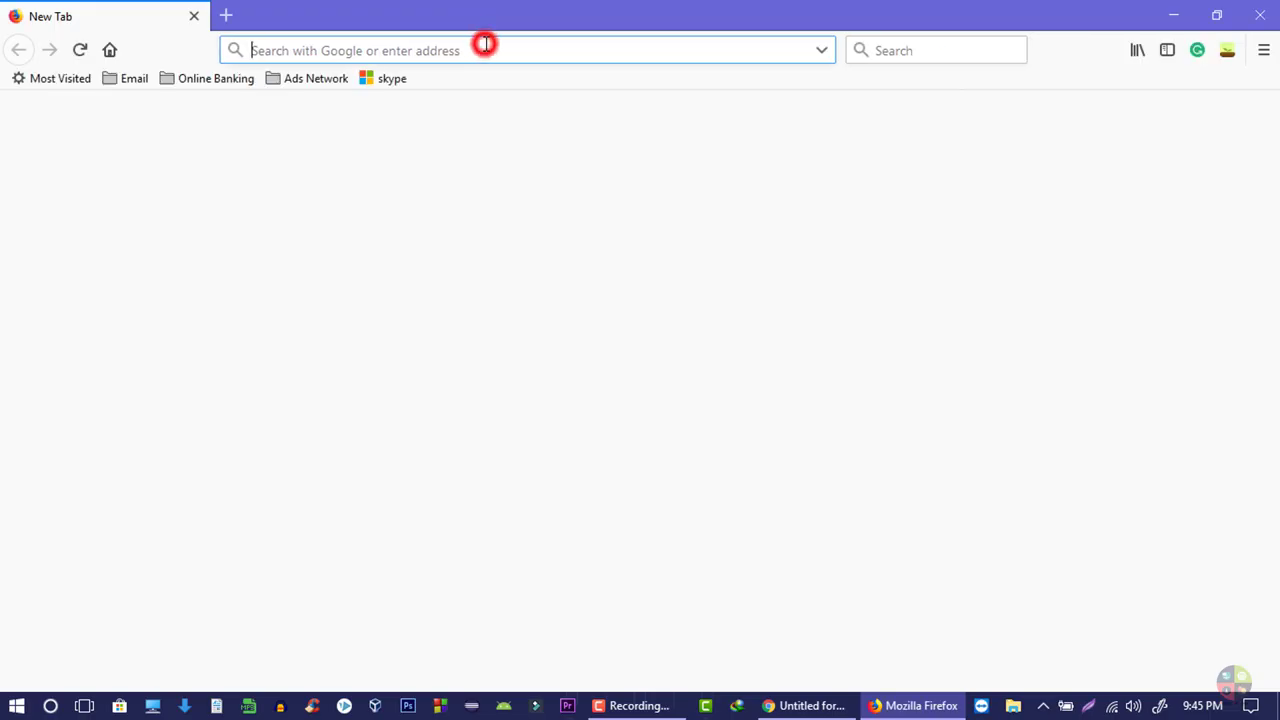
key("ctrl+v")
key("Return")
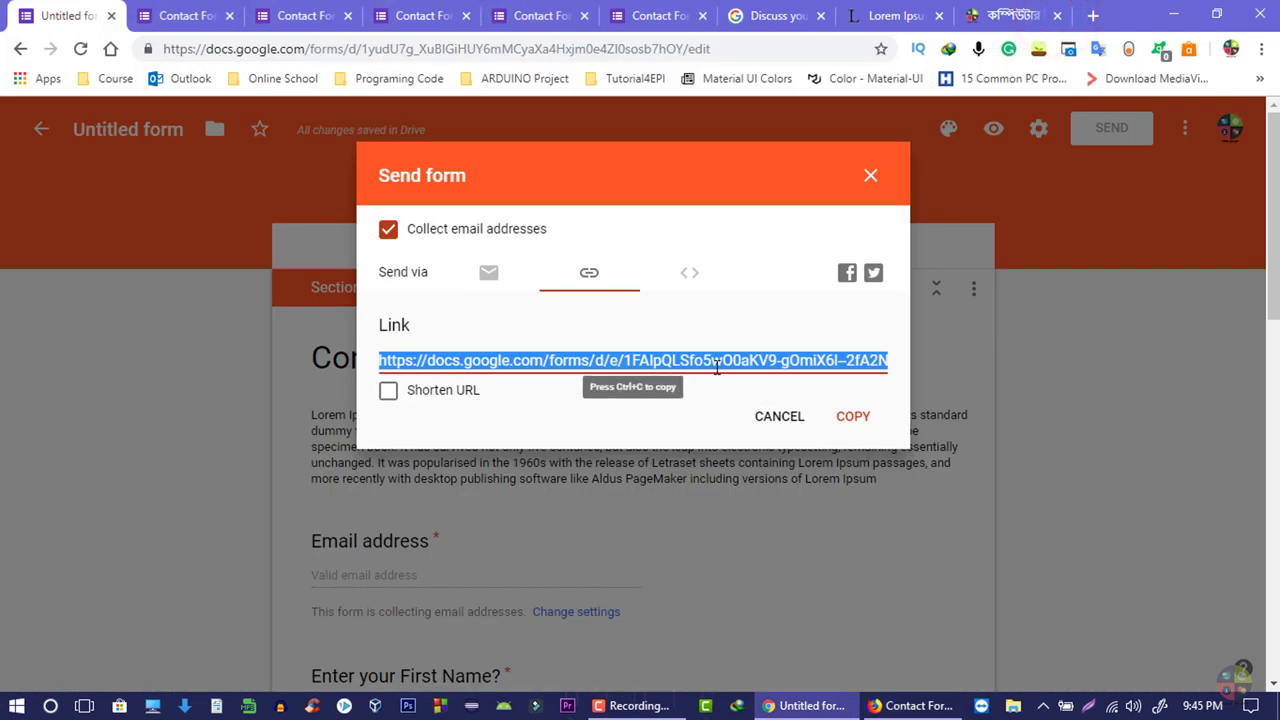
- Copy the form's 640 × 802 px embed HTML iframe code
left_click(716, 366)
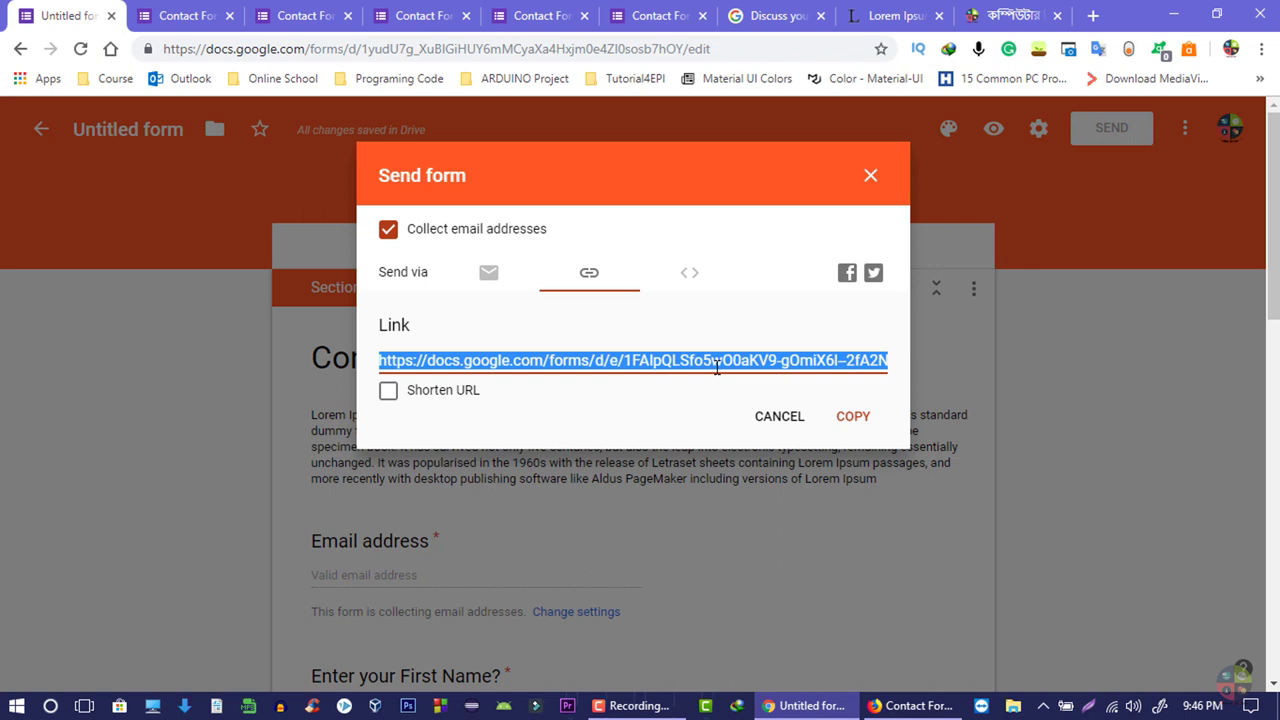
left_click(688, 275)
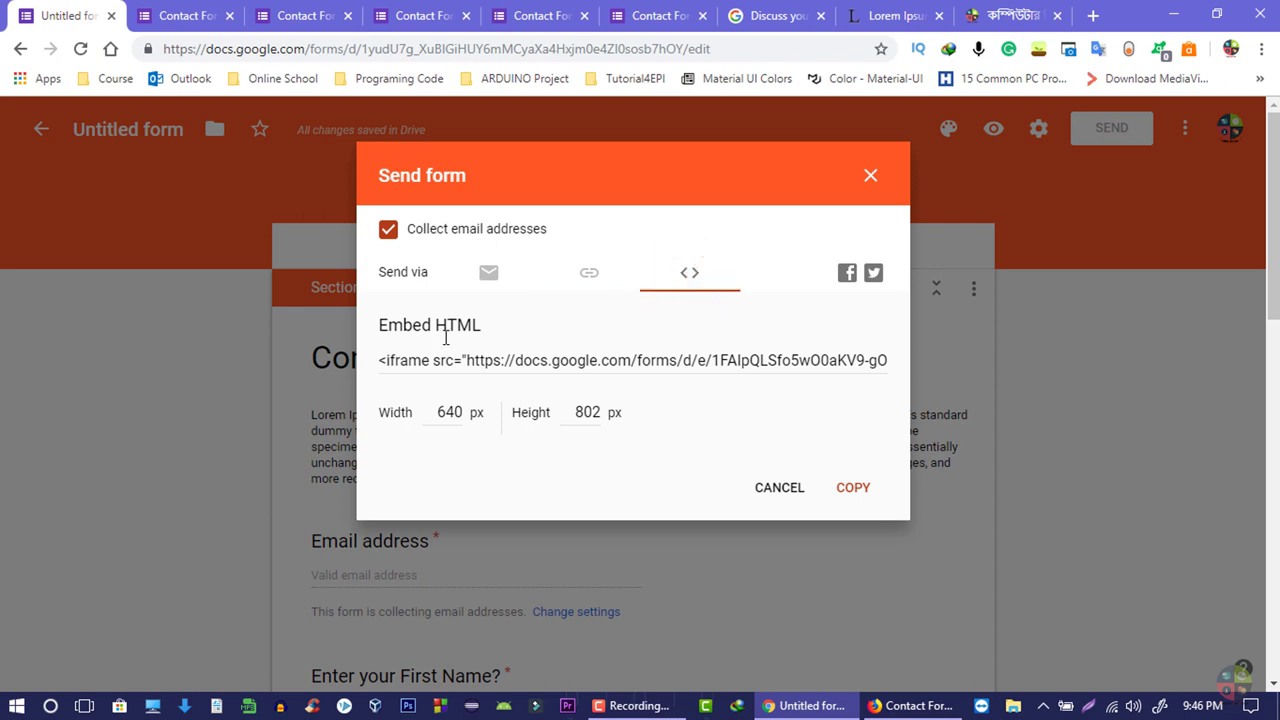
left_click(380, 362)
left_click(863, 414)
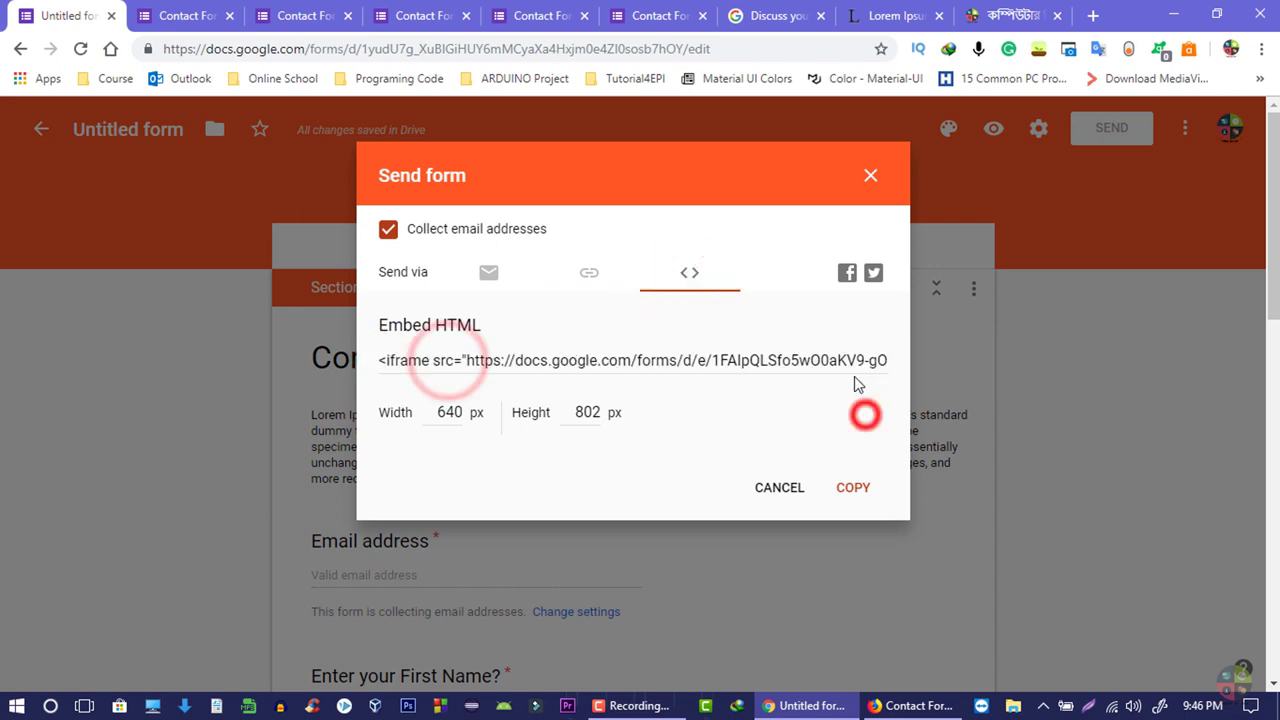
left_click(846, 360)
left_click(851, 490)
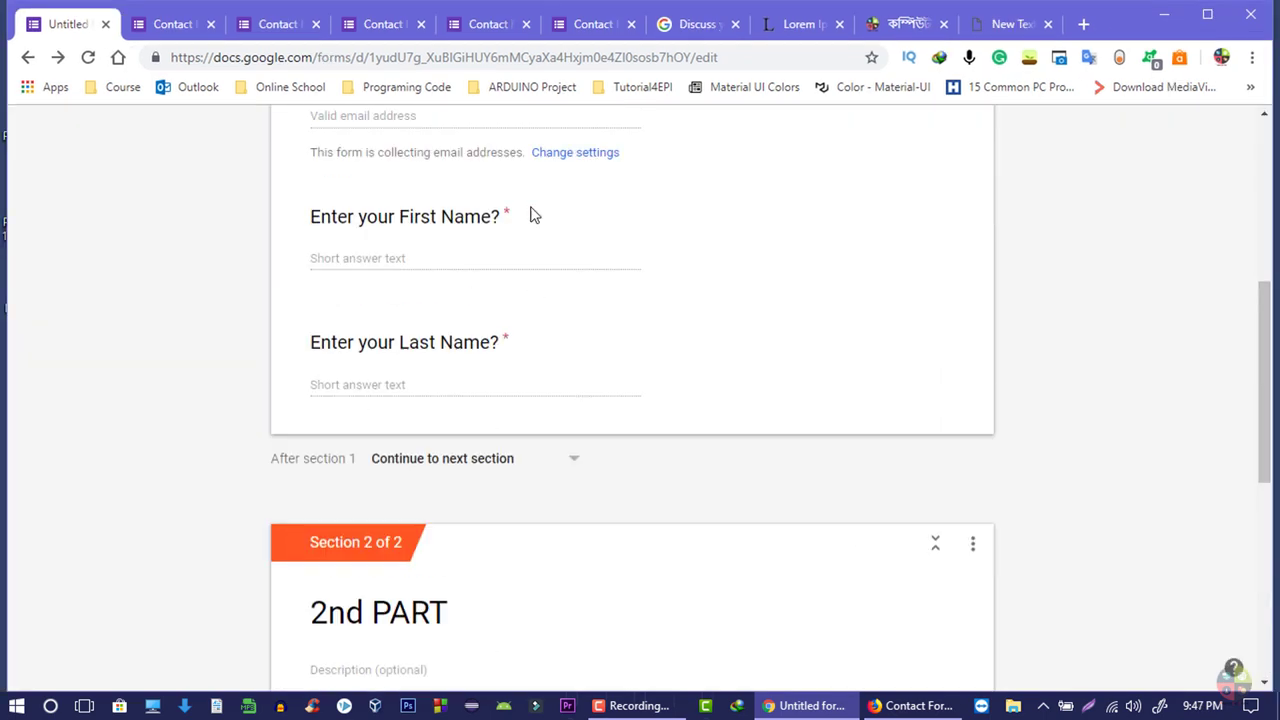
- In the Firefox form window, enter the respondent's email address, first name and last name, then go to 2nd PART
left_click(905, 702)
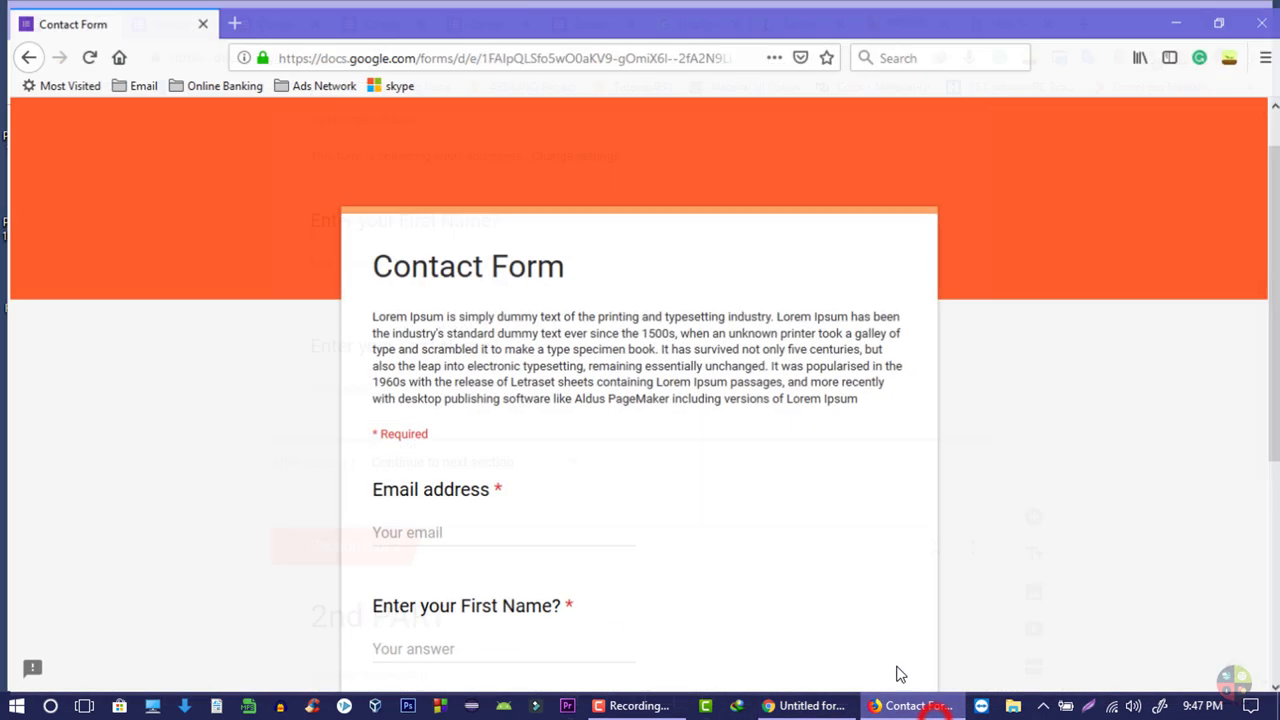
scroll(447, 320, "down", 2)
left_click(442, 337)
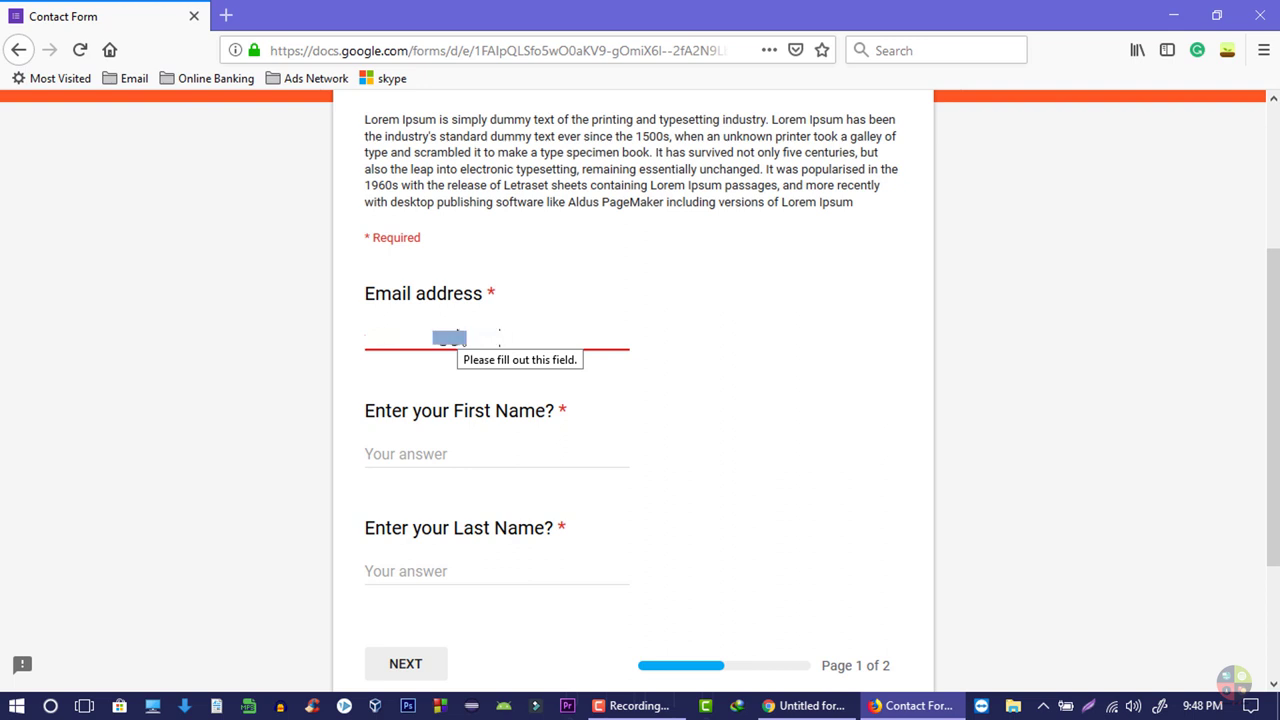
key("Tab")
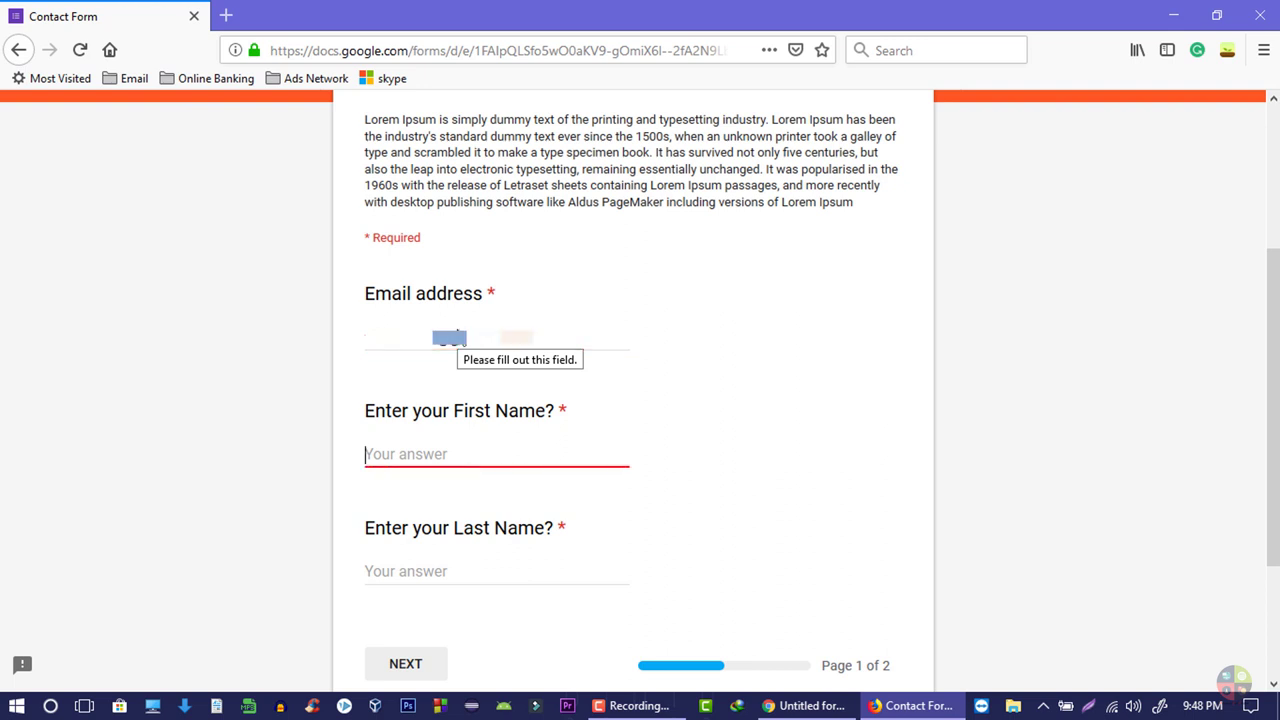
key("Tab")
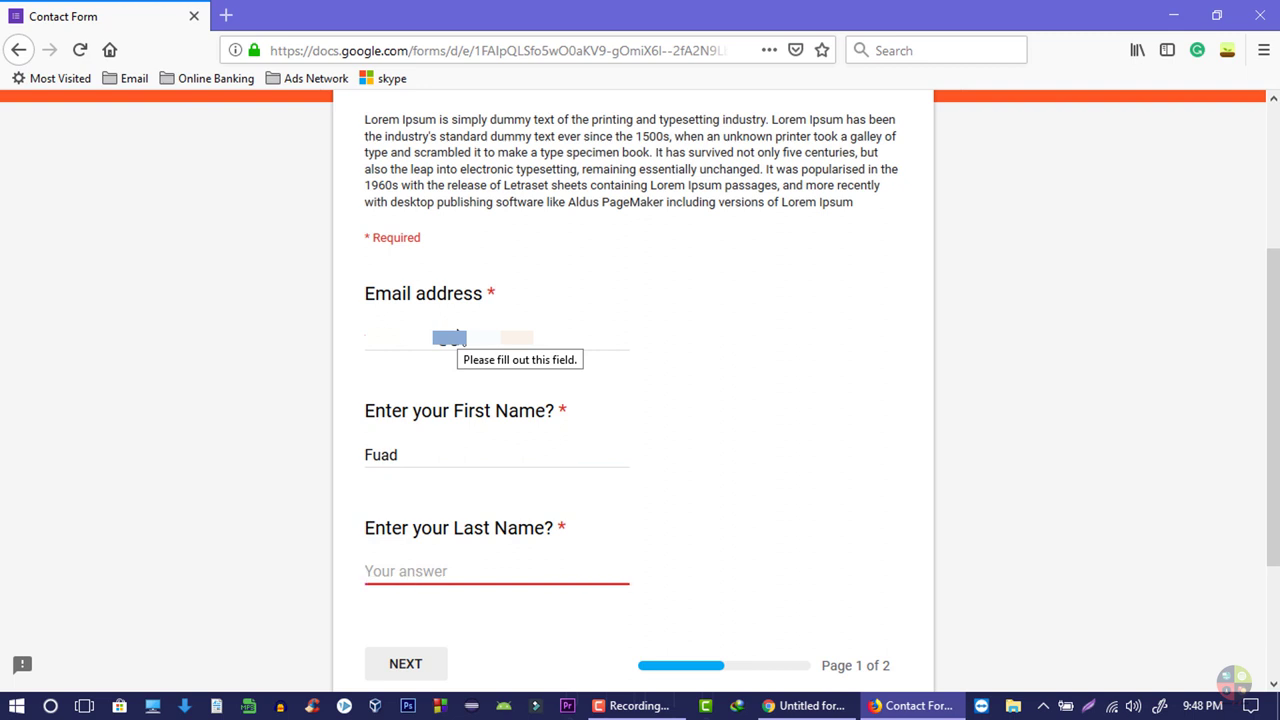
scroll(443, 420, "down", 3)
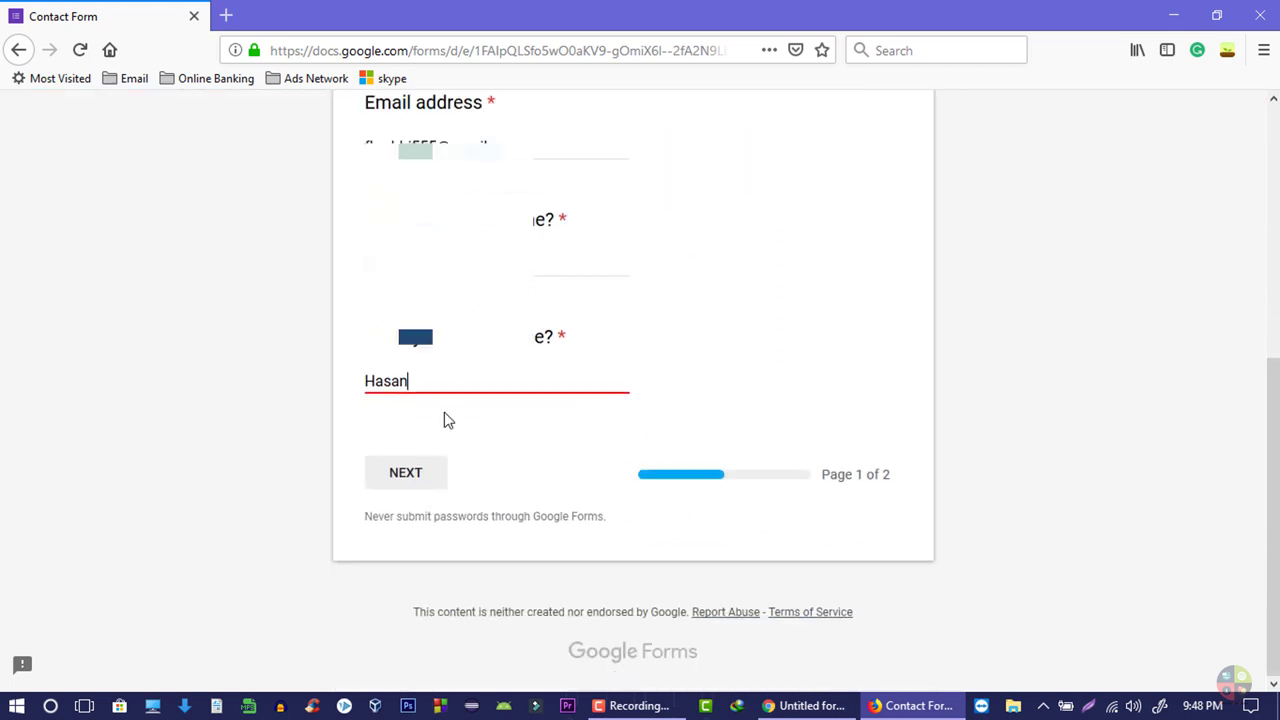
left_click(434, 465)
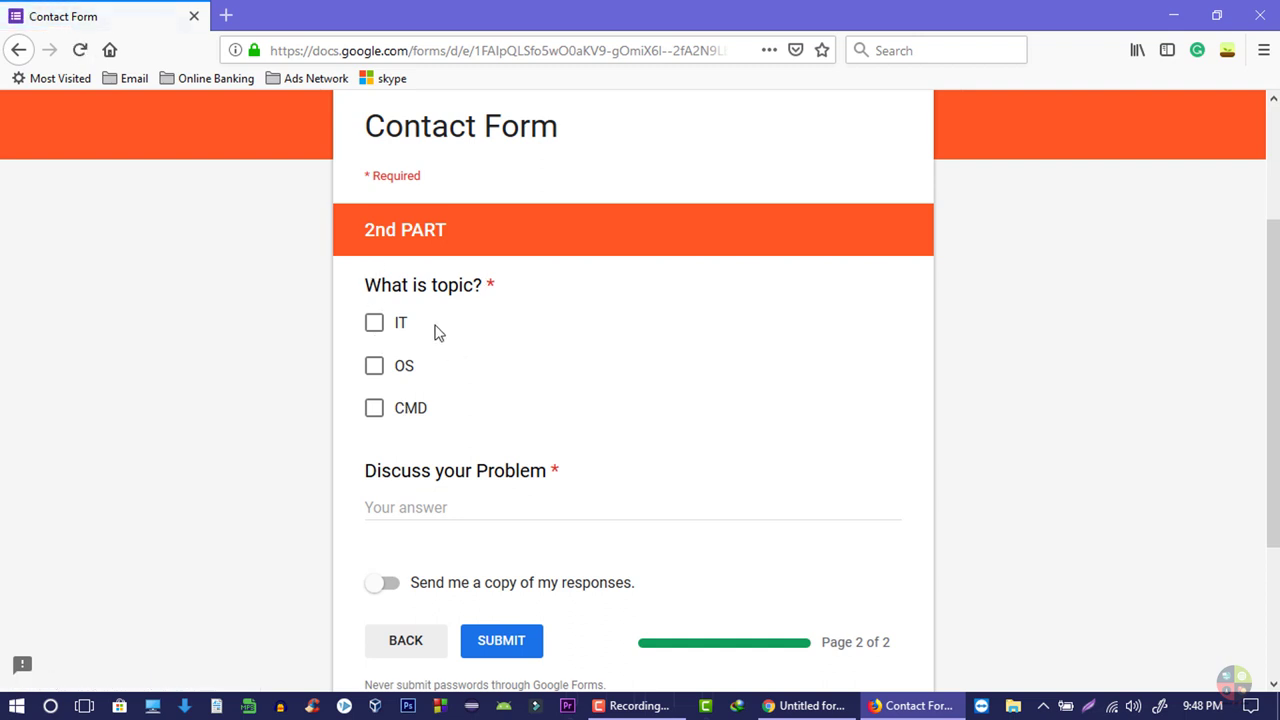
- Tick the IT topic and select the Discuss your Problem answer field
scroll(430, 338, "down", 2)
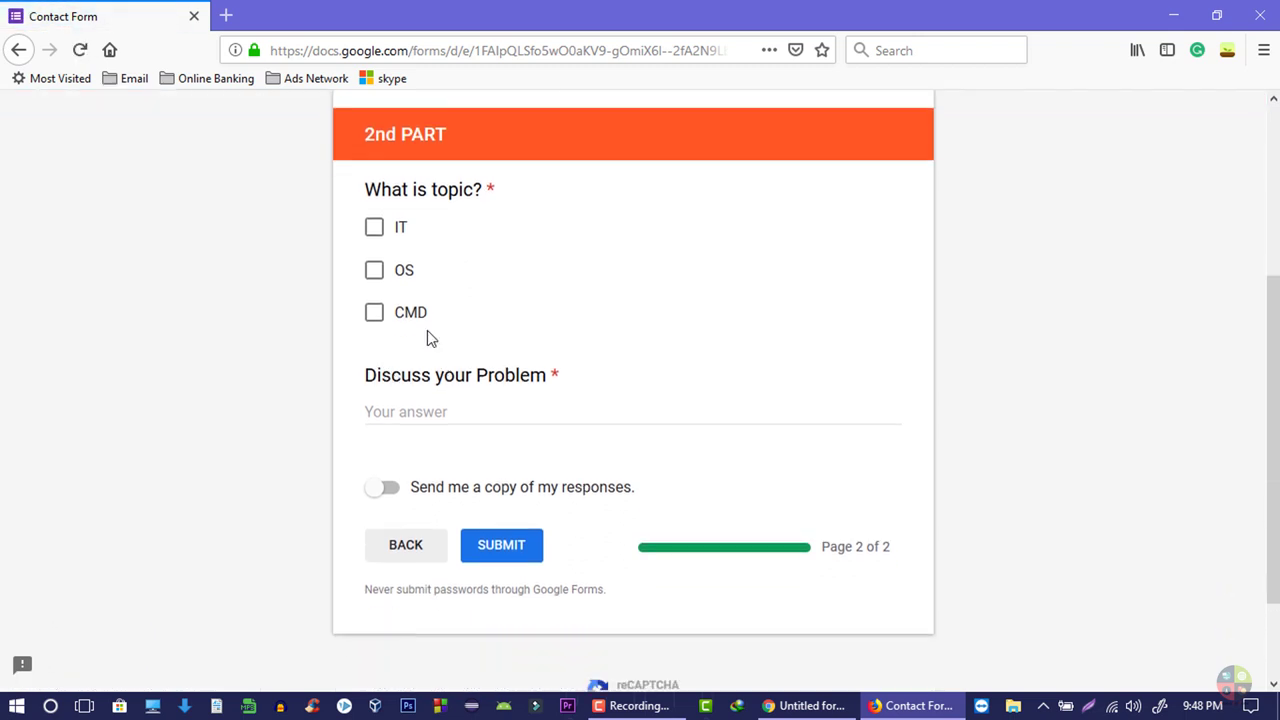
left_click(374, 228)
left_click(488, 412)
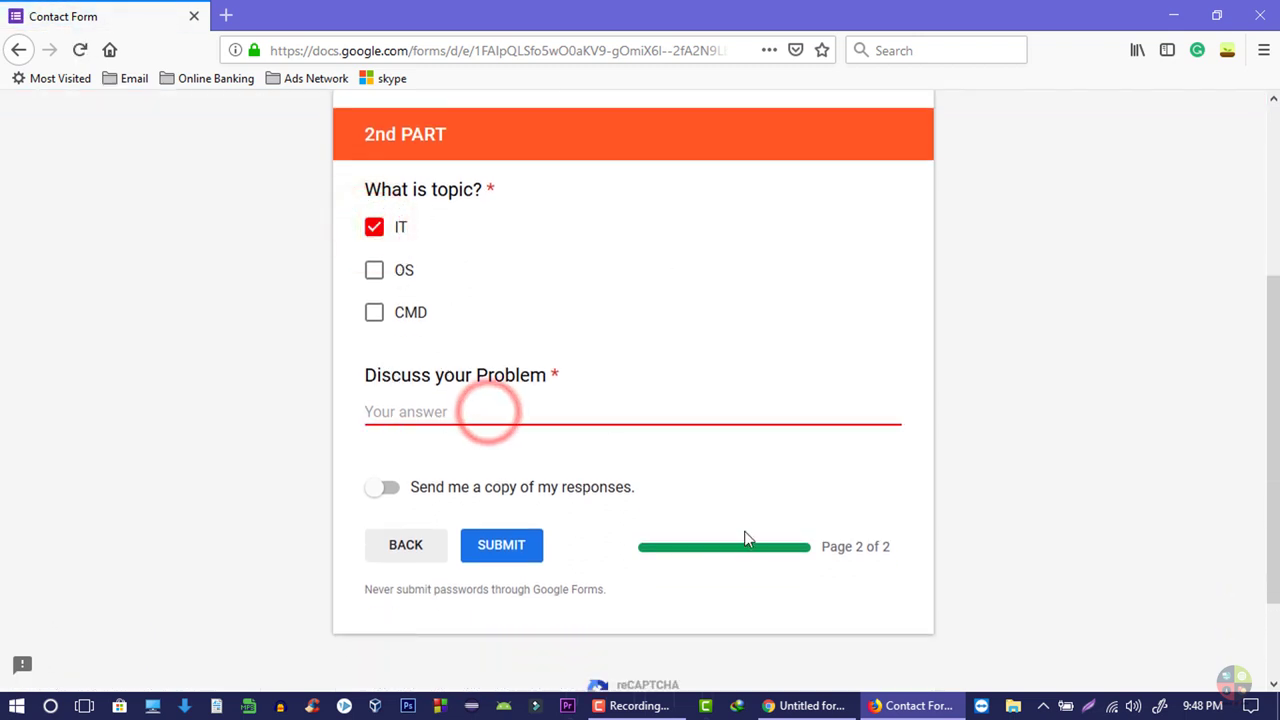
- Copy a Lorem Ipsum paragraph from the lipsum.com page in the other browser
key("alt+Tab")
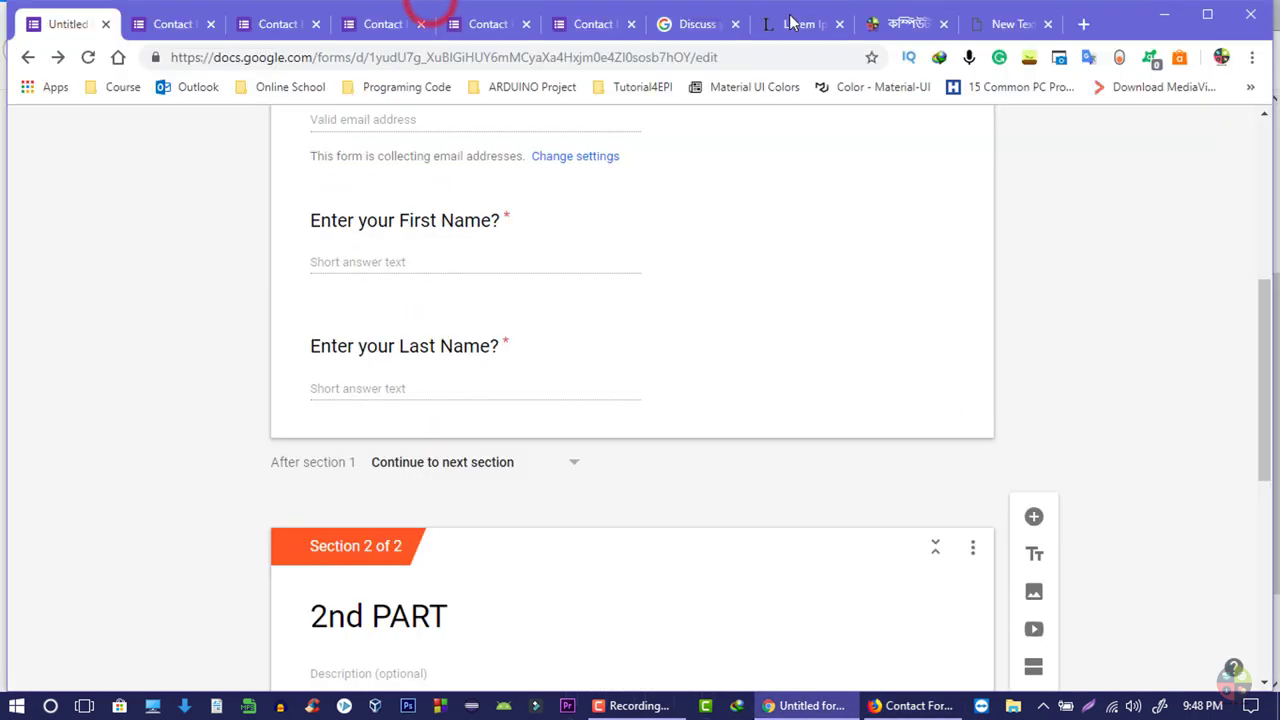
left_click(805, 24)
left_click_drag(214, 451, 580, 289)
scroll(214, 451, "down", 4)
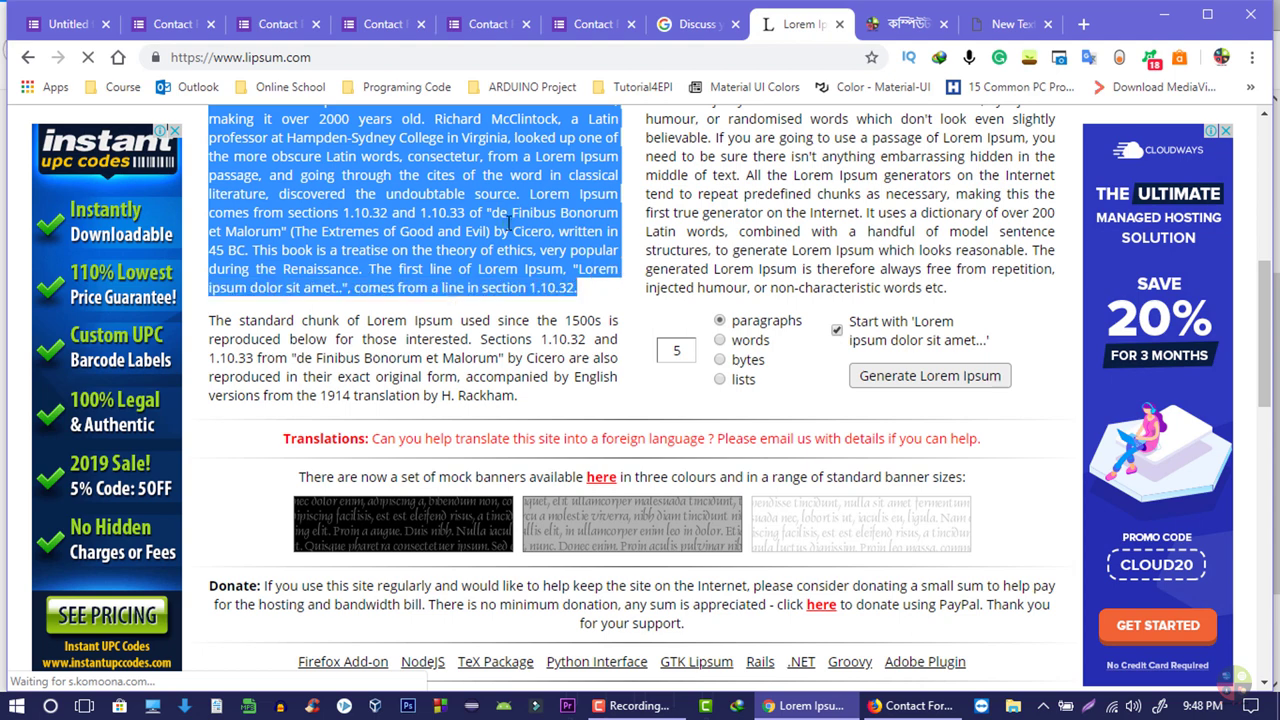
right_click(496, 210)
left_click(531, 231)
- Paste the paragraph as the Discuss your Problem answer and turn on 'Send me a copy of my responses'
left_click(912, 705)
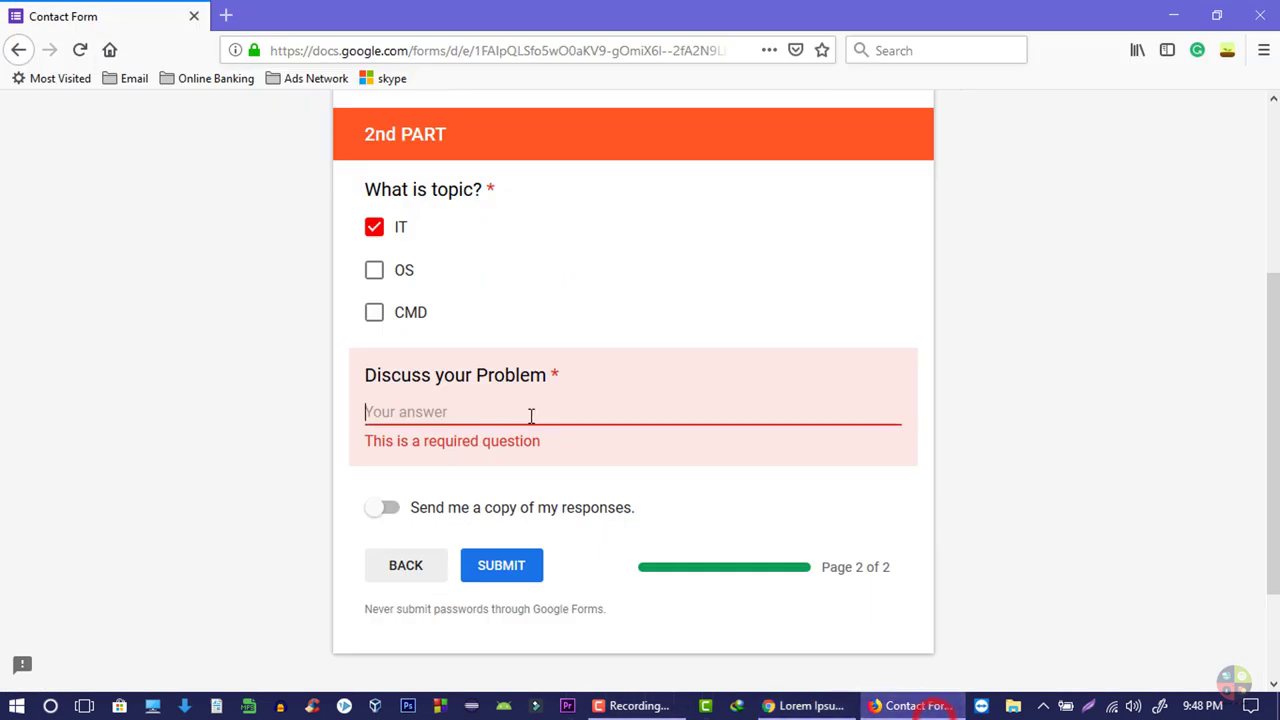
left_click(523, 417)
key("ctrl+v")
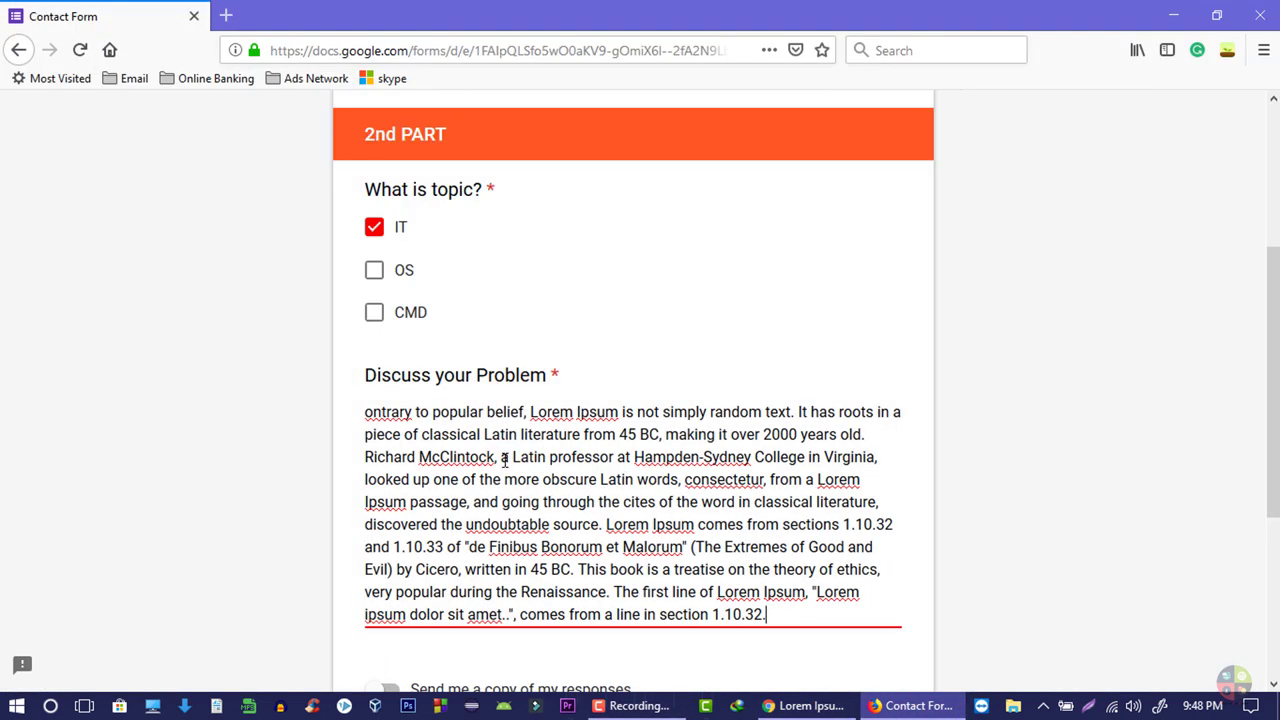
scroll(556, 560, "down", 3)
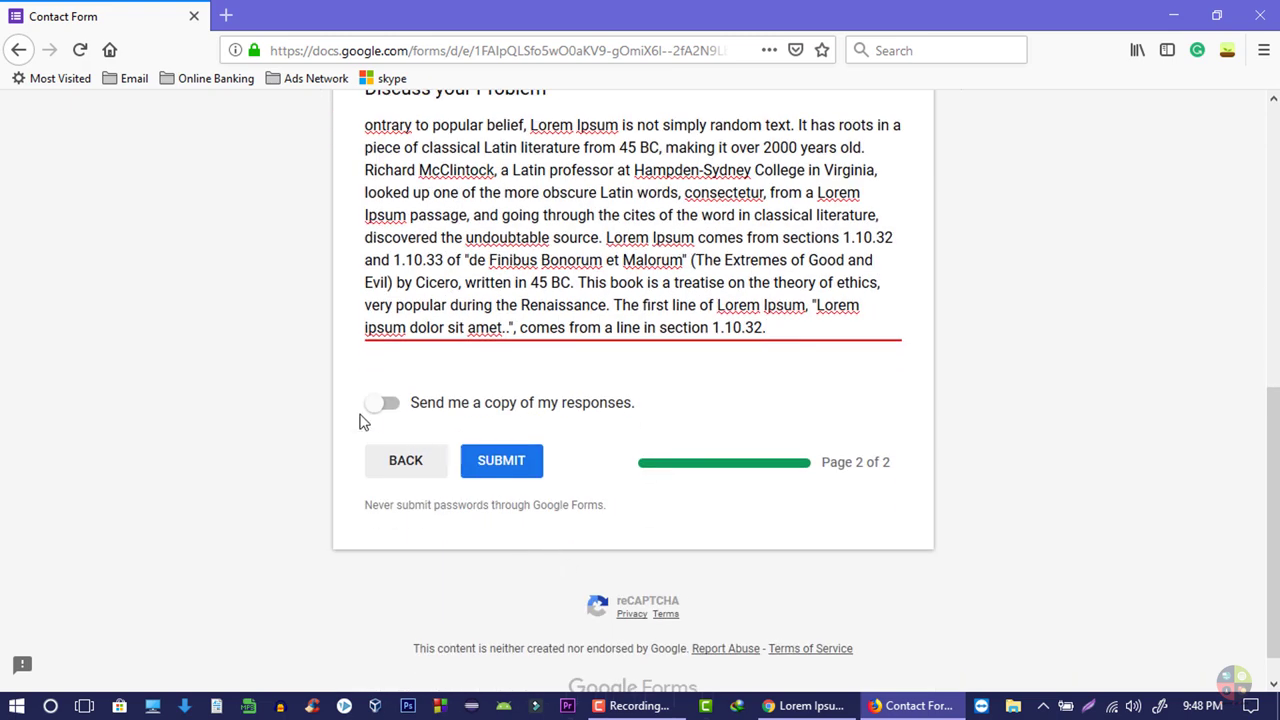
left_click(556, 415)
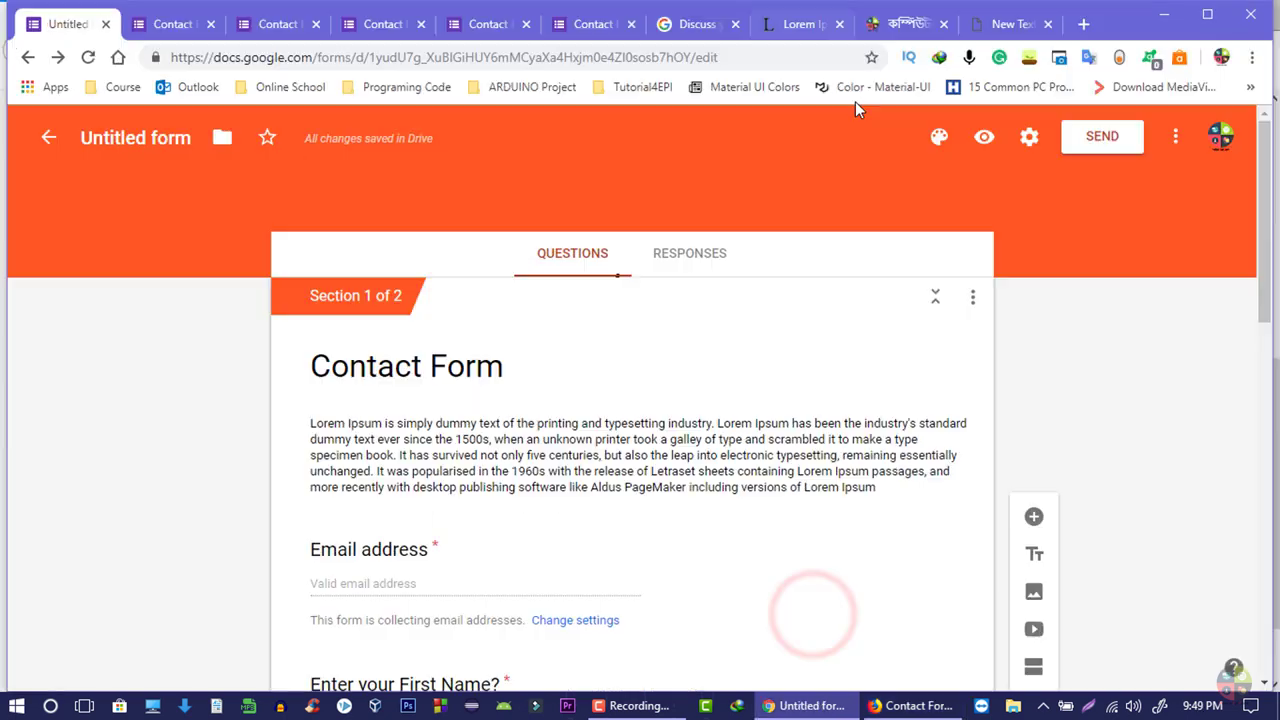
left_click(910, 706)
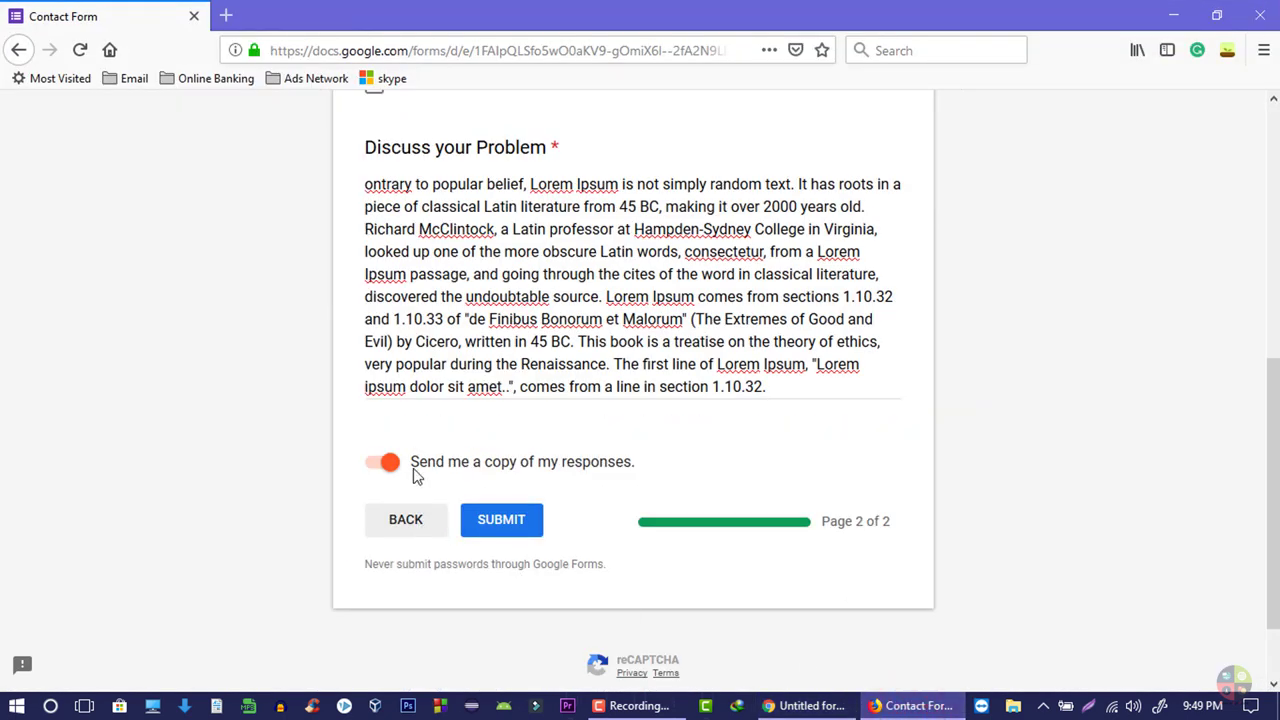
- Toggle 'Send me a copy of my responses' off and back on
left_click(463, 464)
left_click(388, 465)
scroll(600, 480, "up", 5)
scroll(600, 474, "down", 5)
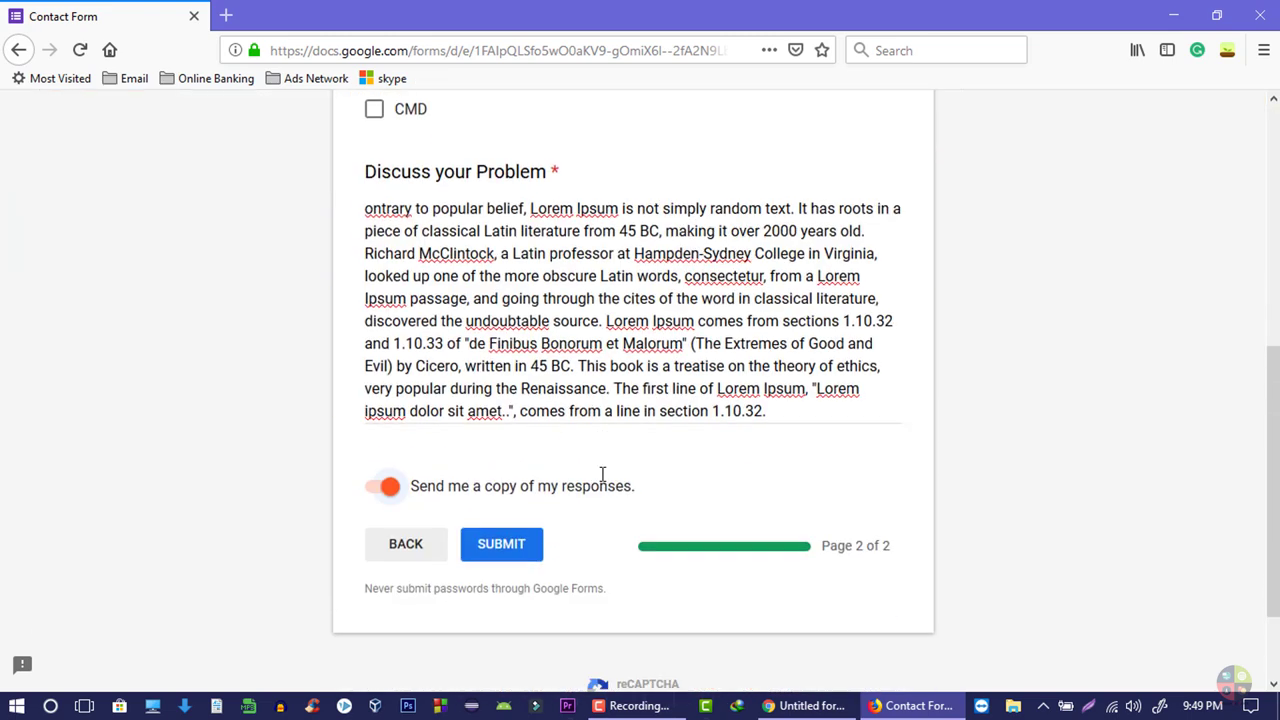
scroll(603, 474, "down", 2)
- Submit the Contact Form and reopen the submitted response with 'Edit your response'
left_click(476, 438)
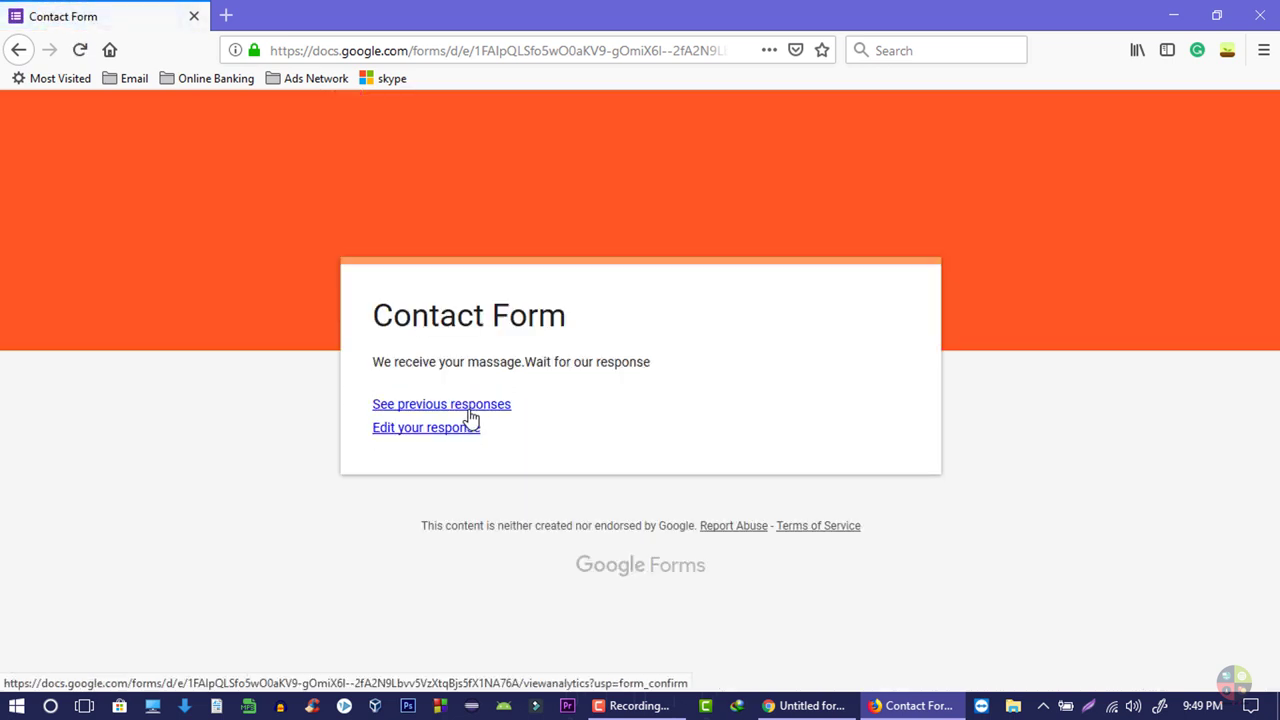
left_click(429, 436)
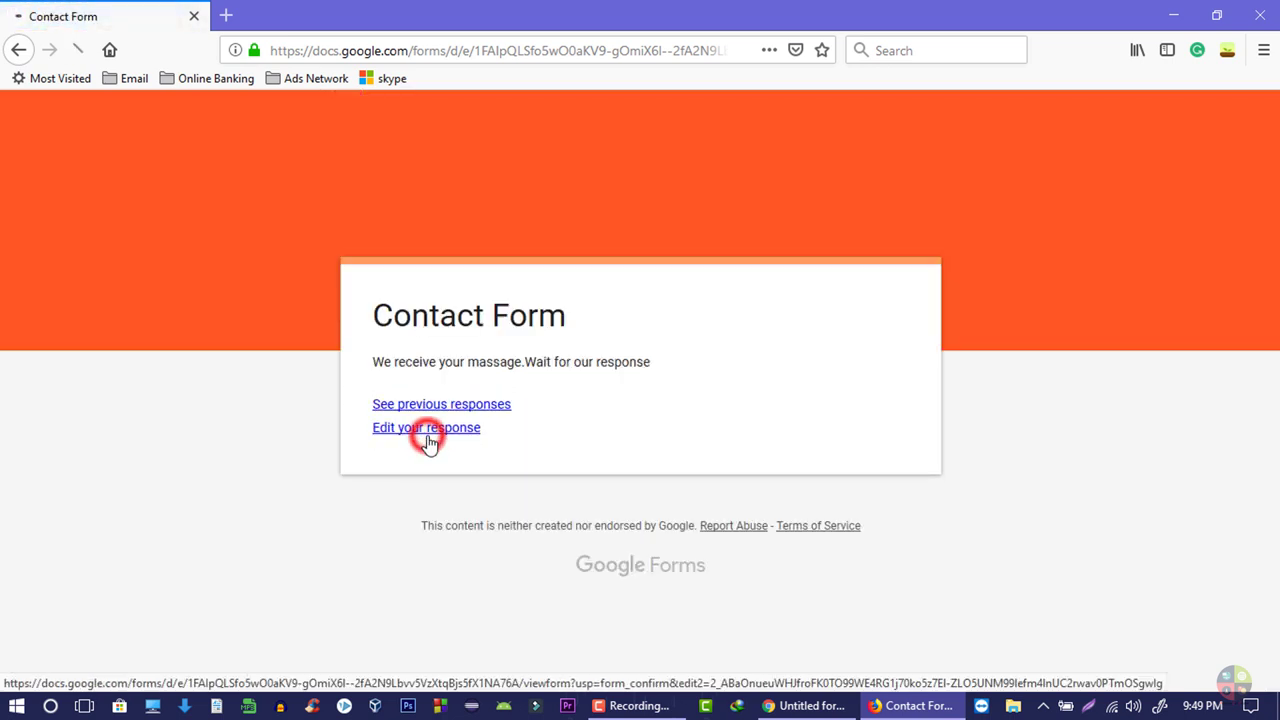
scroll(640, 400, "down", 5)
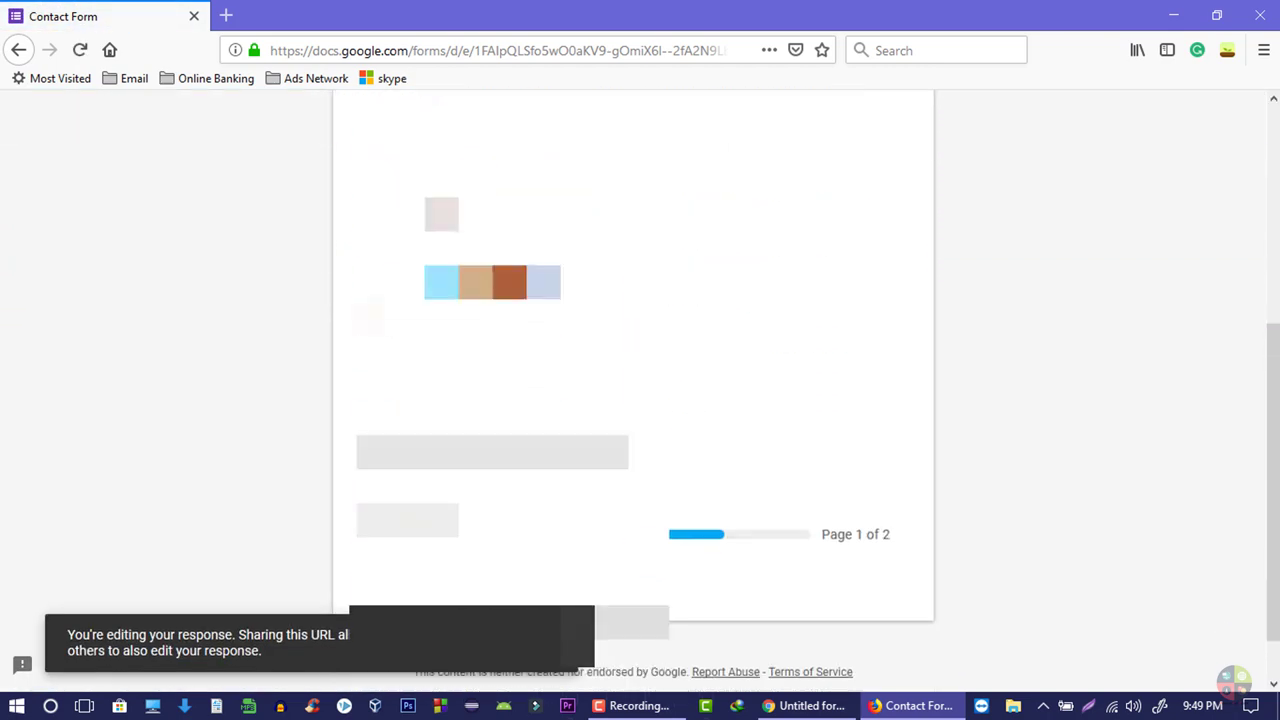
- Move between the response's pages, ending back on the second page
left_click(407, 486)
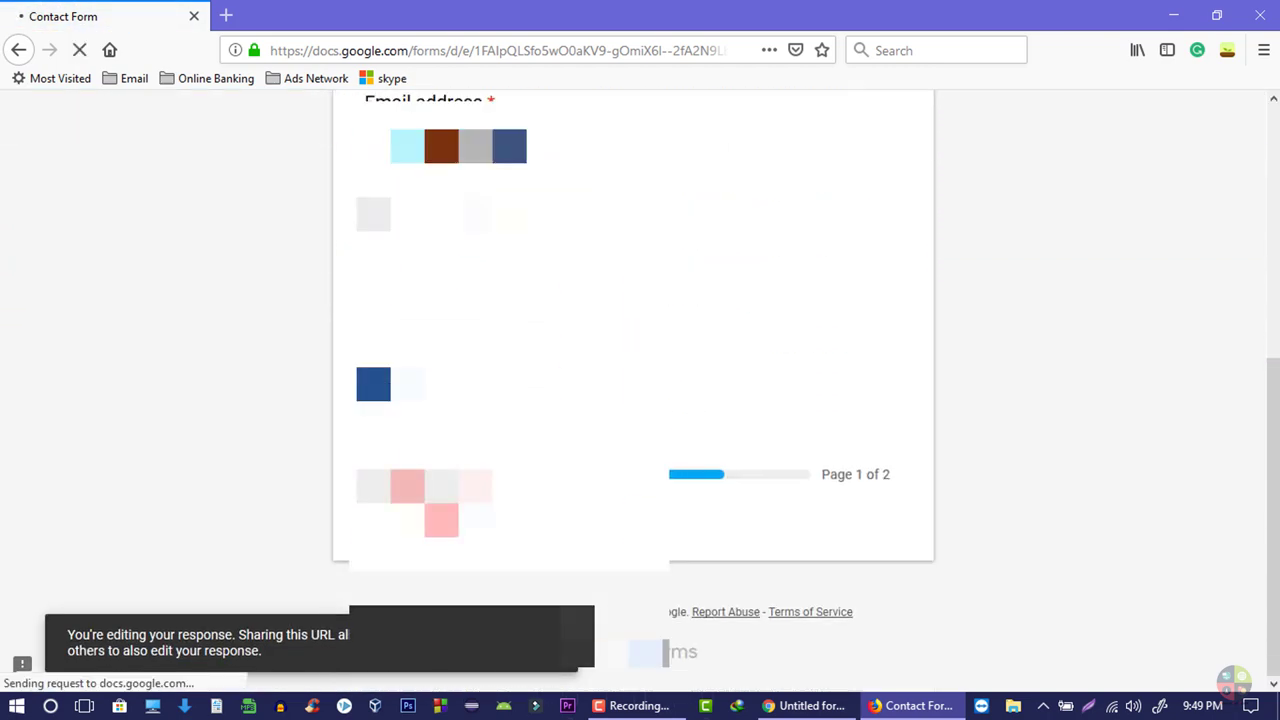
scroll(480, 430, "down", 10)
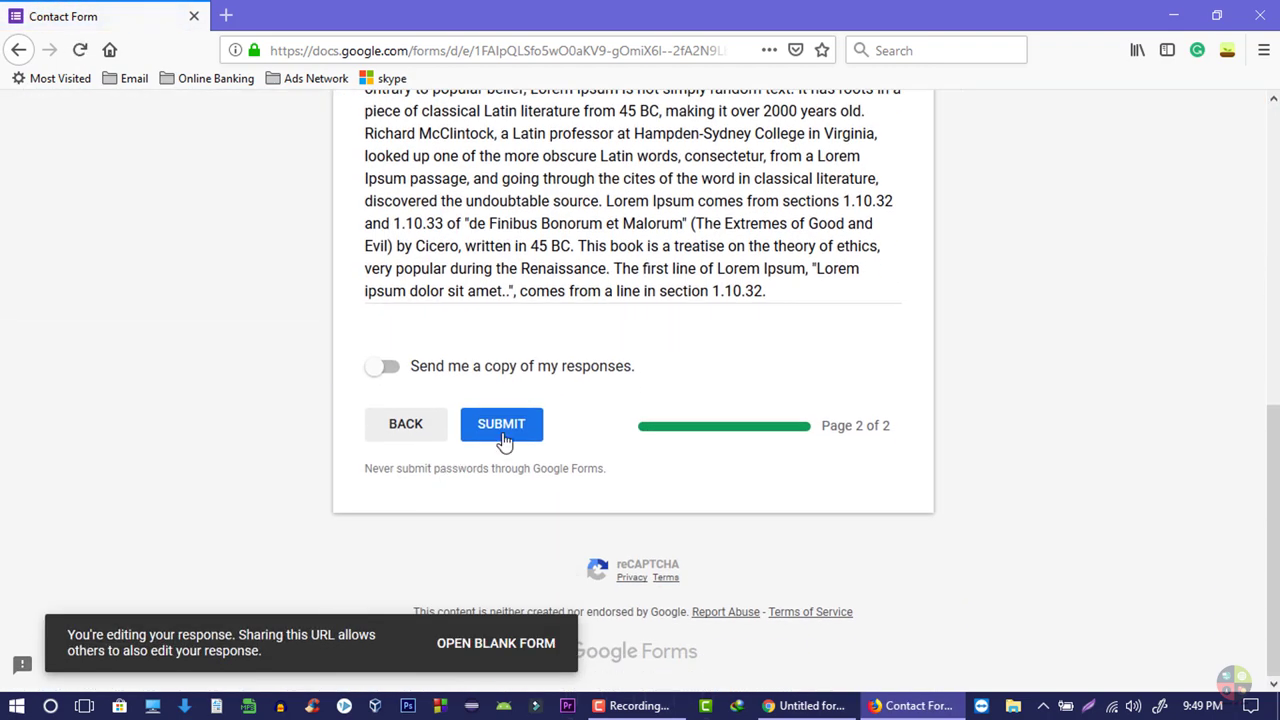
left_click(503, 428)
left_click(408, 430)
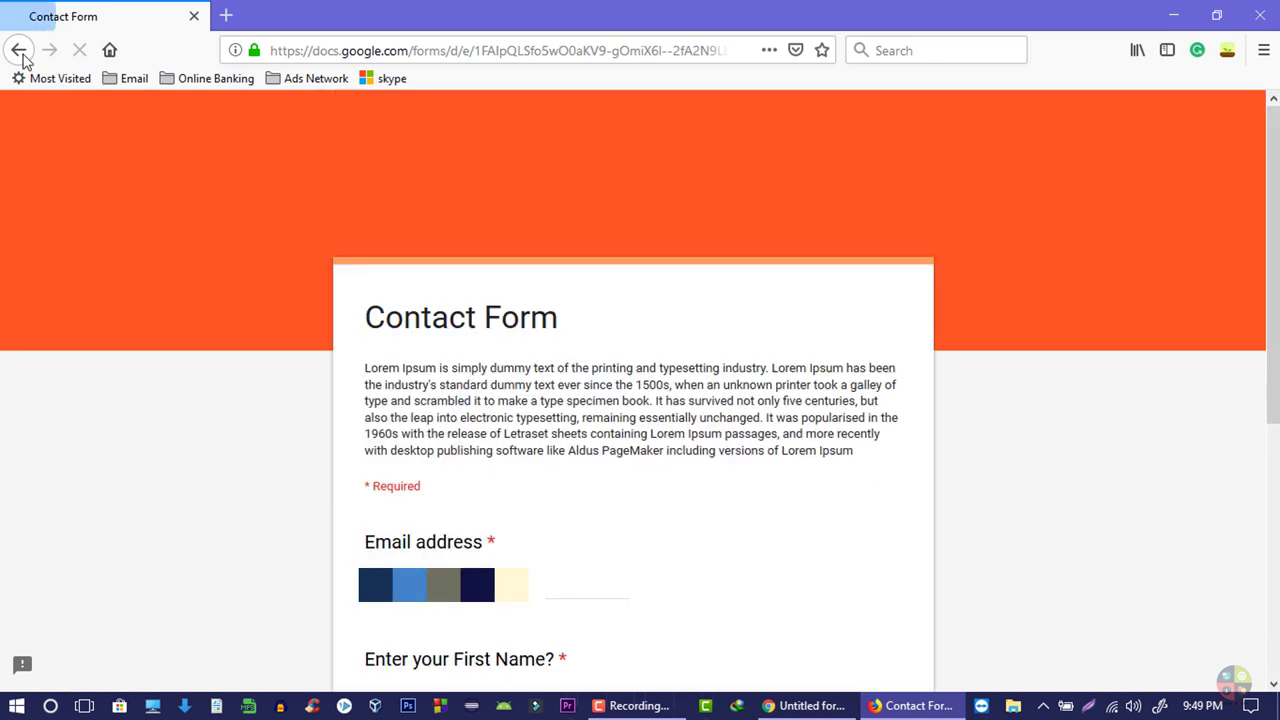
left_click(19, 51)
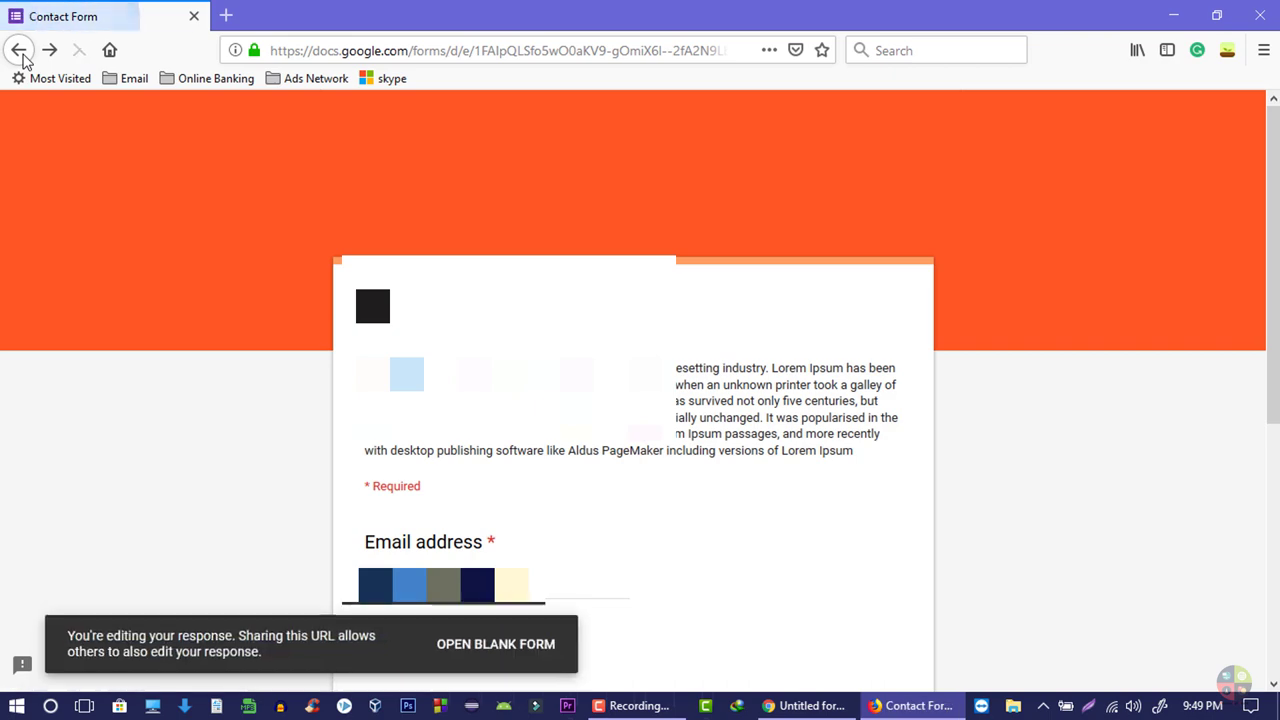
scroll(229, 443, "down", 8)
left_click(408, 480)
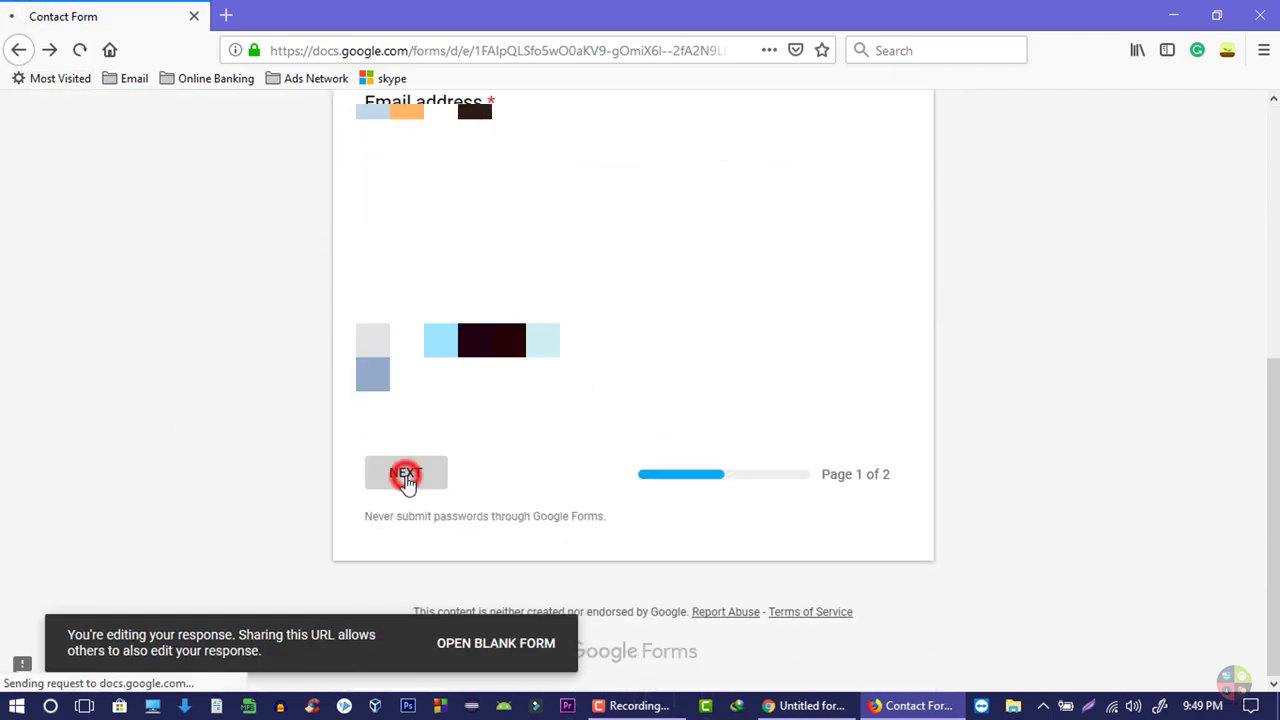
scroll(526, 506, "down", 10)
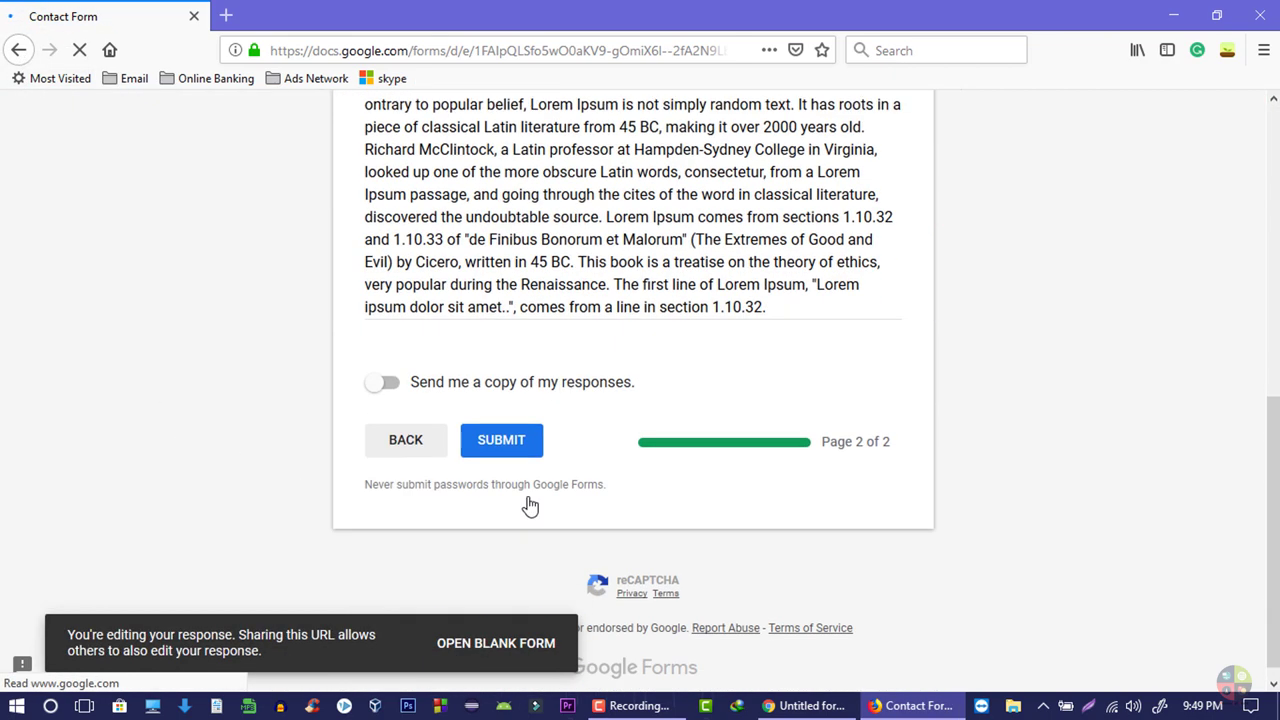
- Delete the problem answer from 'book' to the end and resubmit the response
left_click_drag(609, 245, 797, 312)
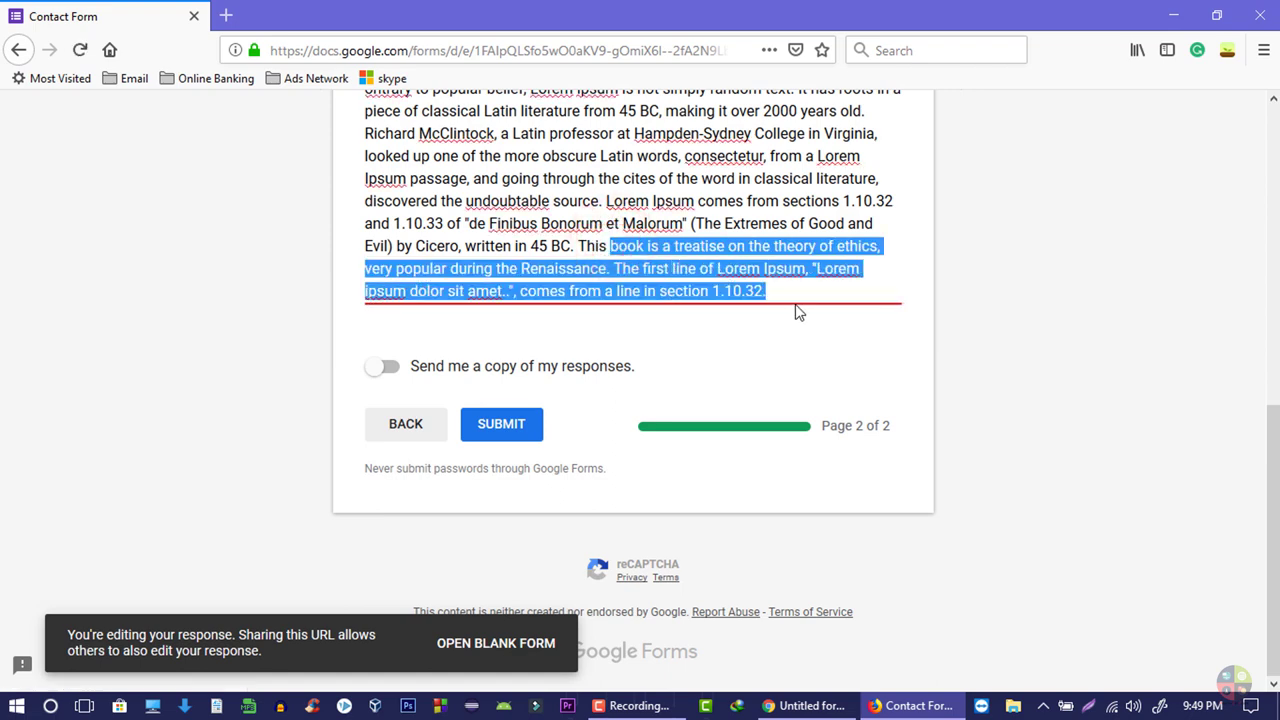
key("Delete")
left_click(525, 581)
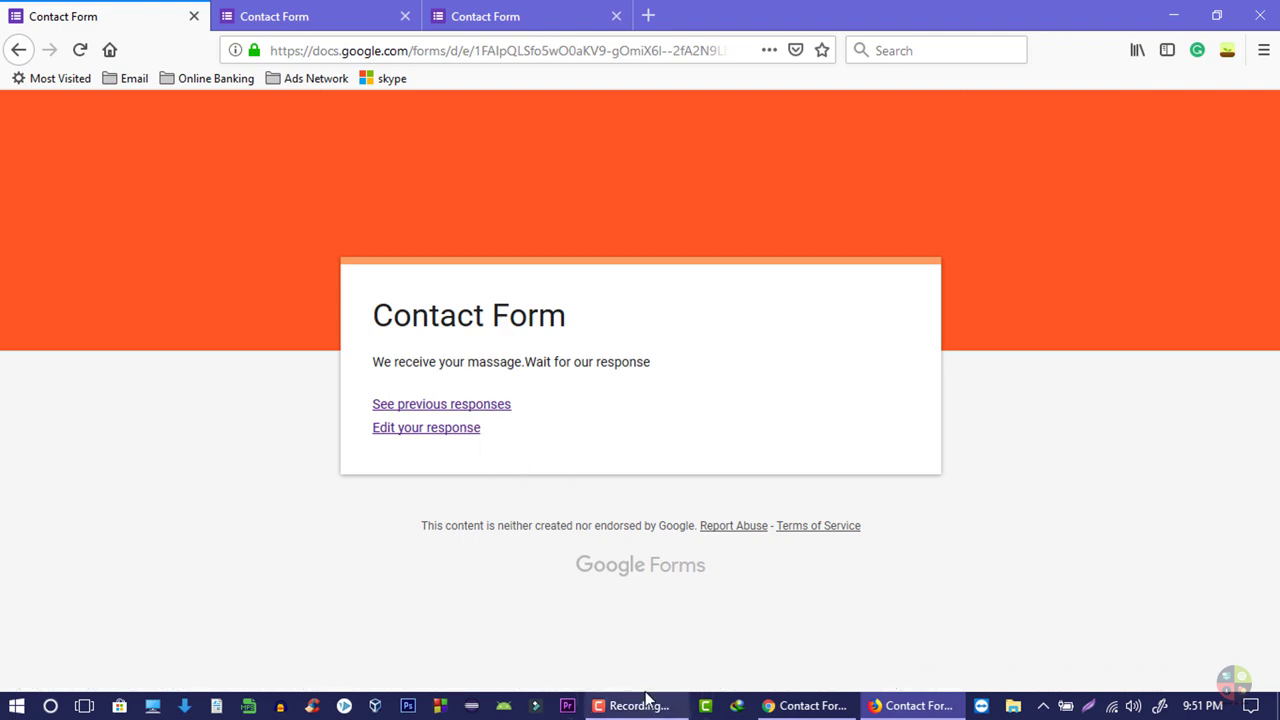
left_click(805, 705)
- In the form editor's settings, uncheck 'See summary charts and text responses' and save
scroll(567, 512, "up", 5)
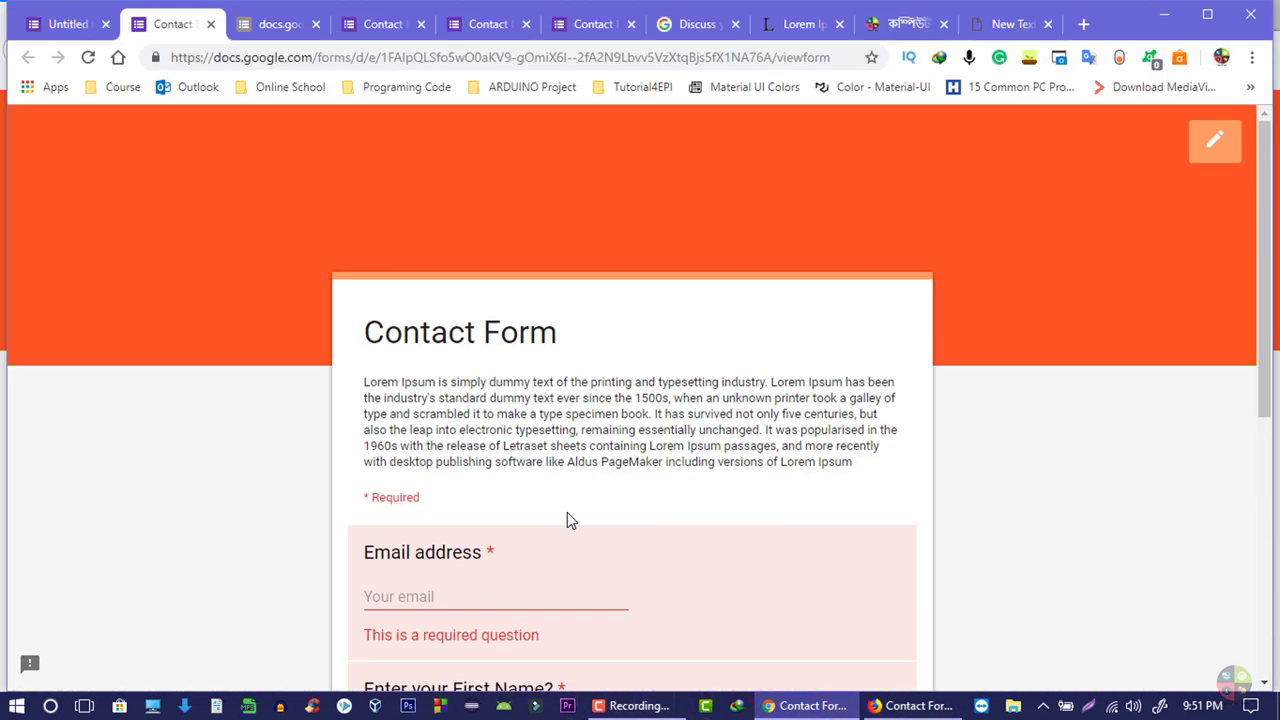
left_click(68, 24)
left_click(1029, 137)
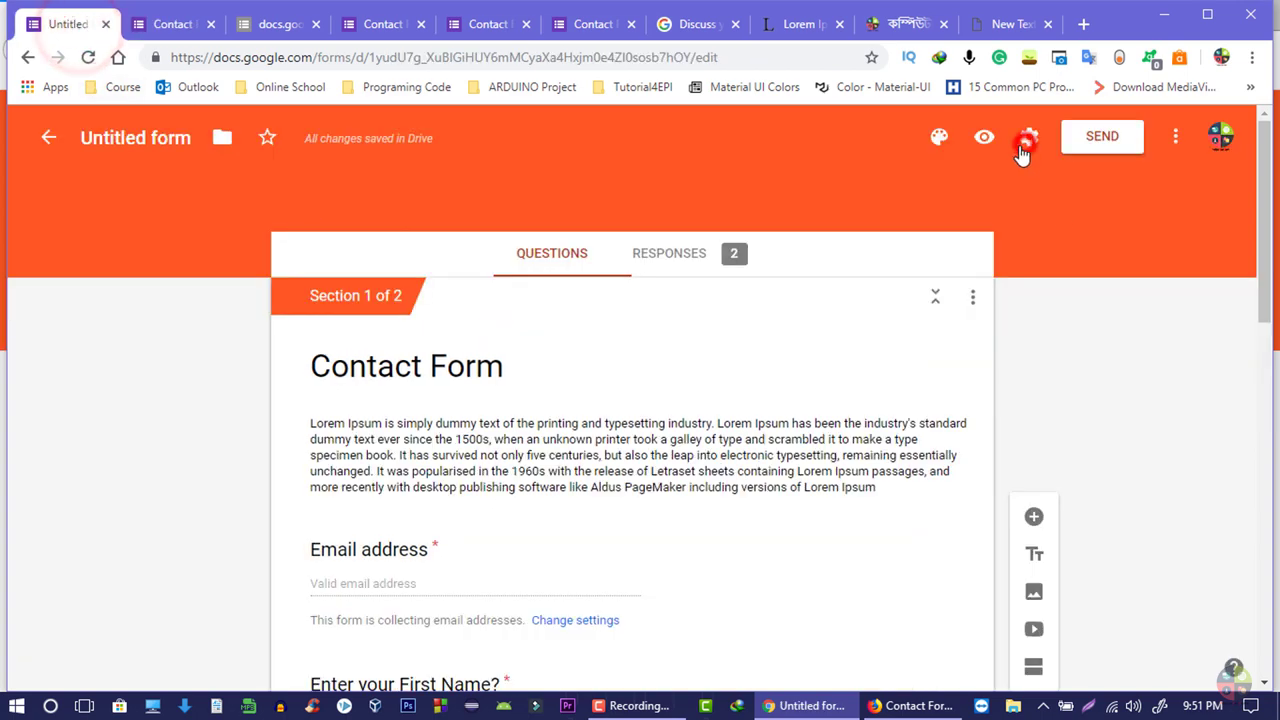
scroll(590, 500, "down", 2)
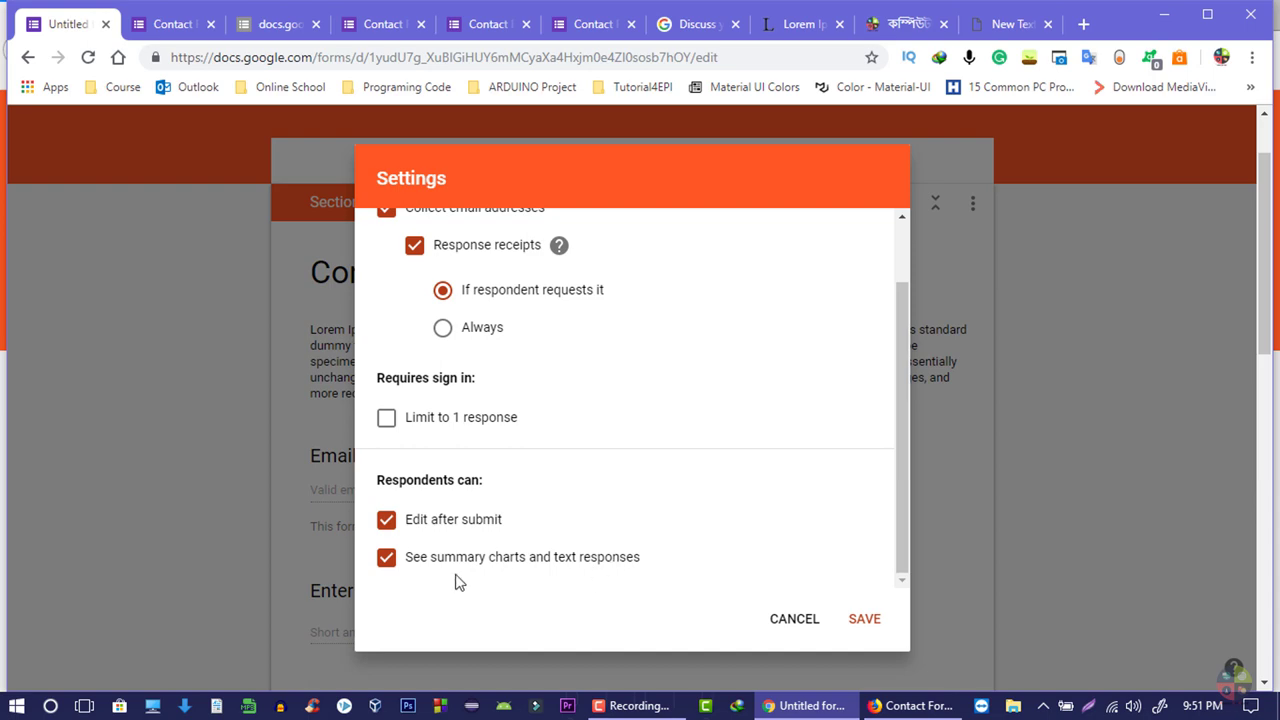
left_click(387, 560)
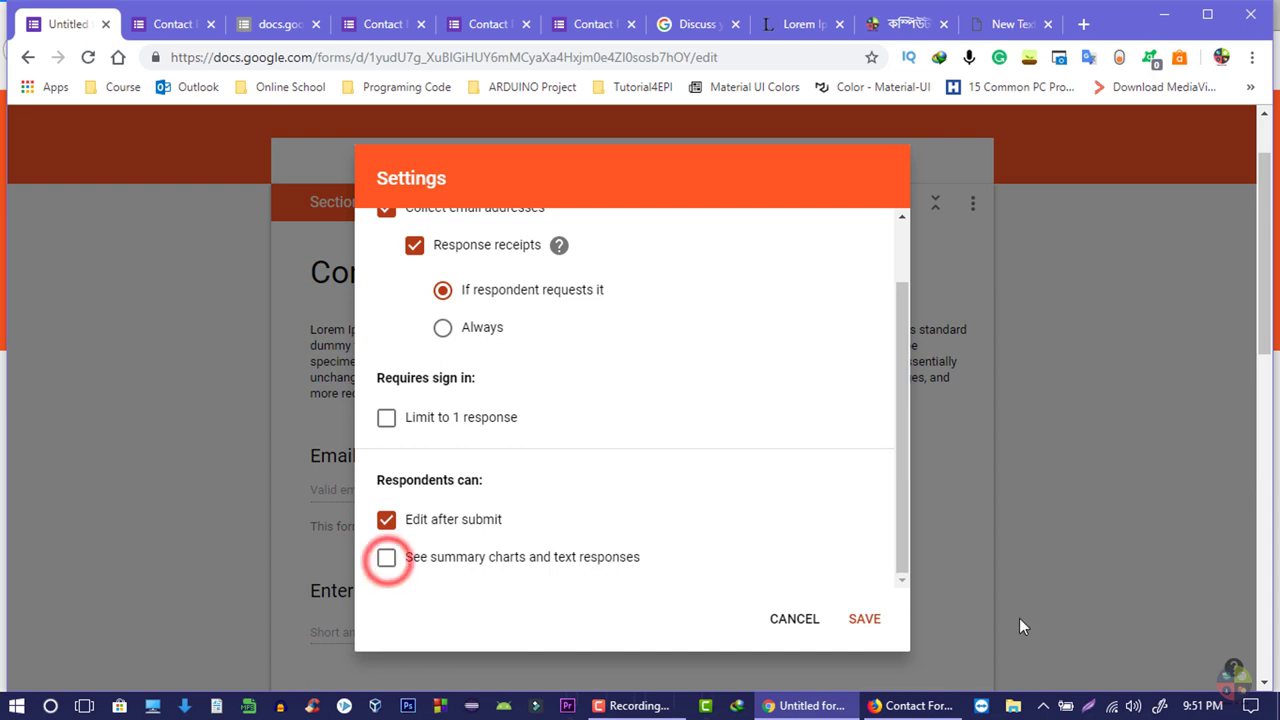
left_click(848, 628)
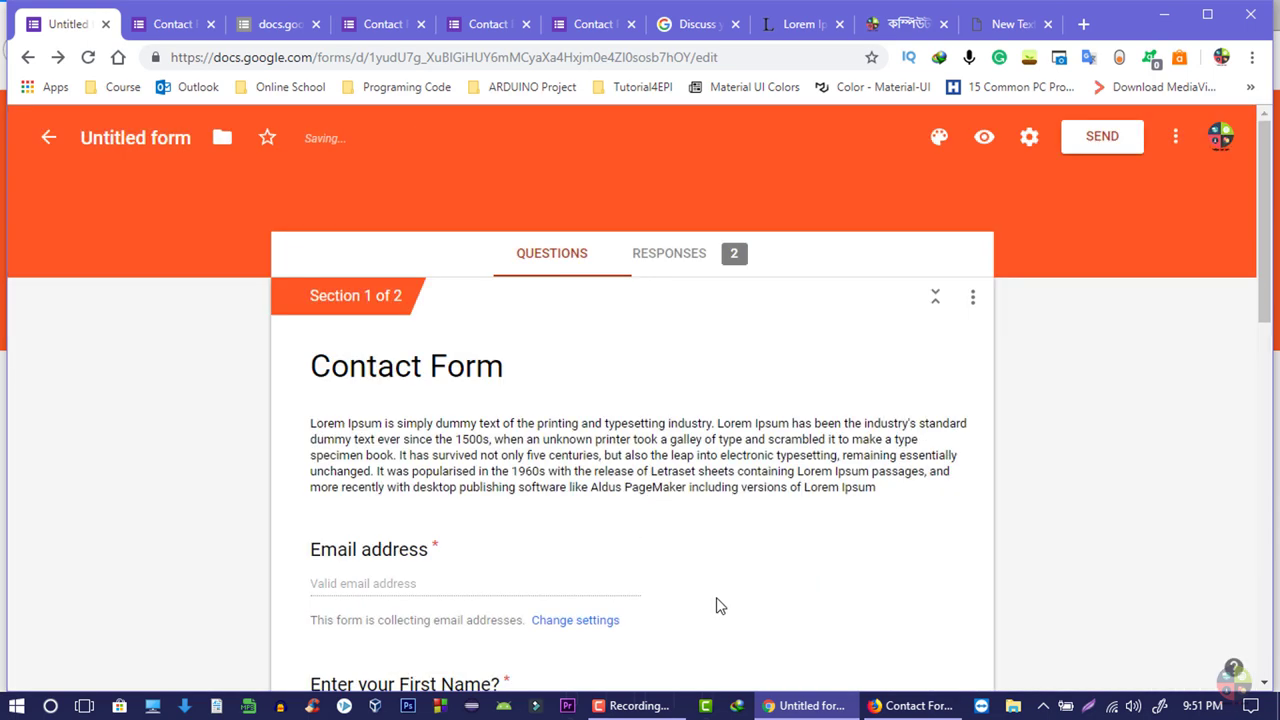
- Try unchecking response editing and email collection in Settings, then cancel without saving
left_click(1029, 137)
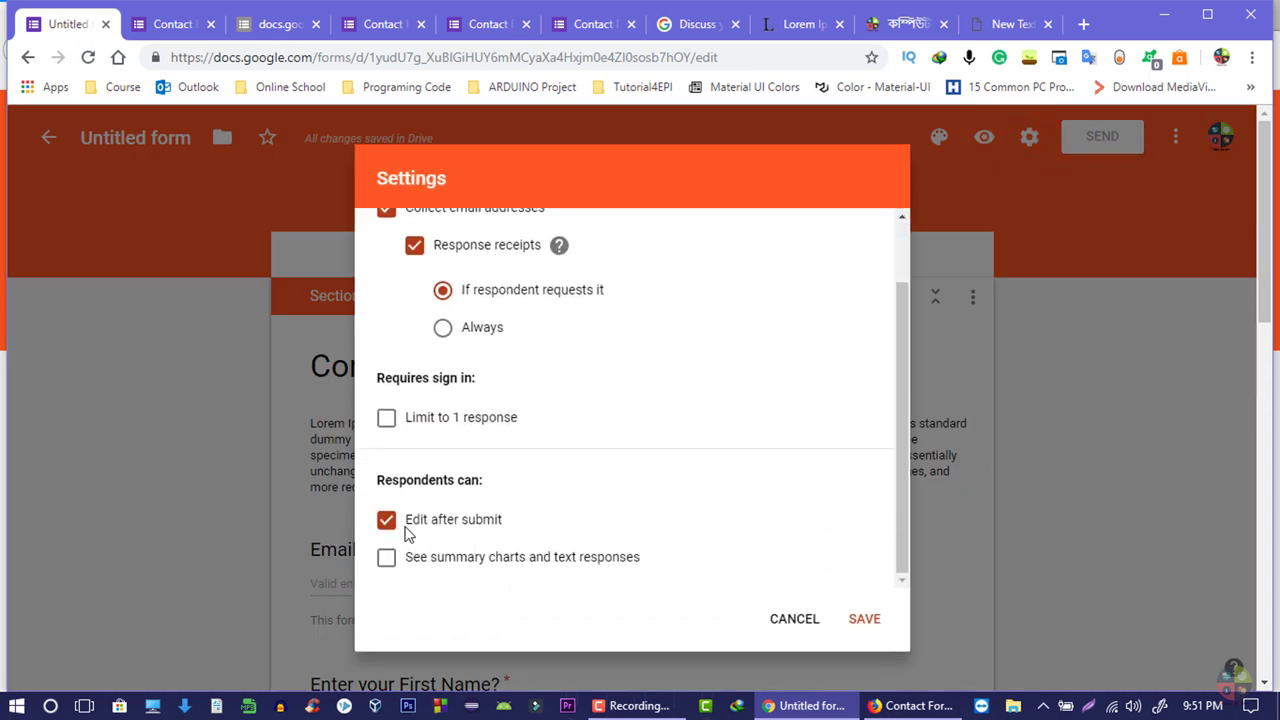
left_click(390, 527)
scroll(490, 497, "up", 2)
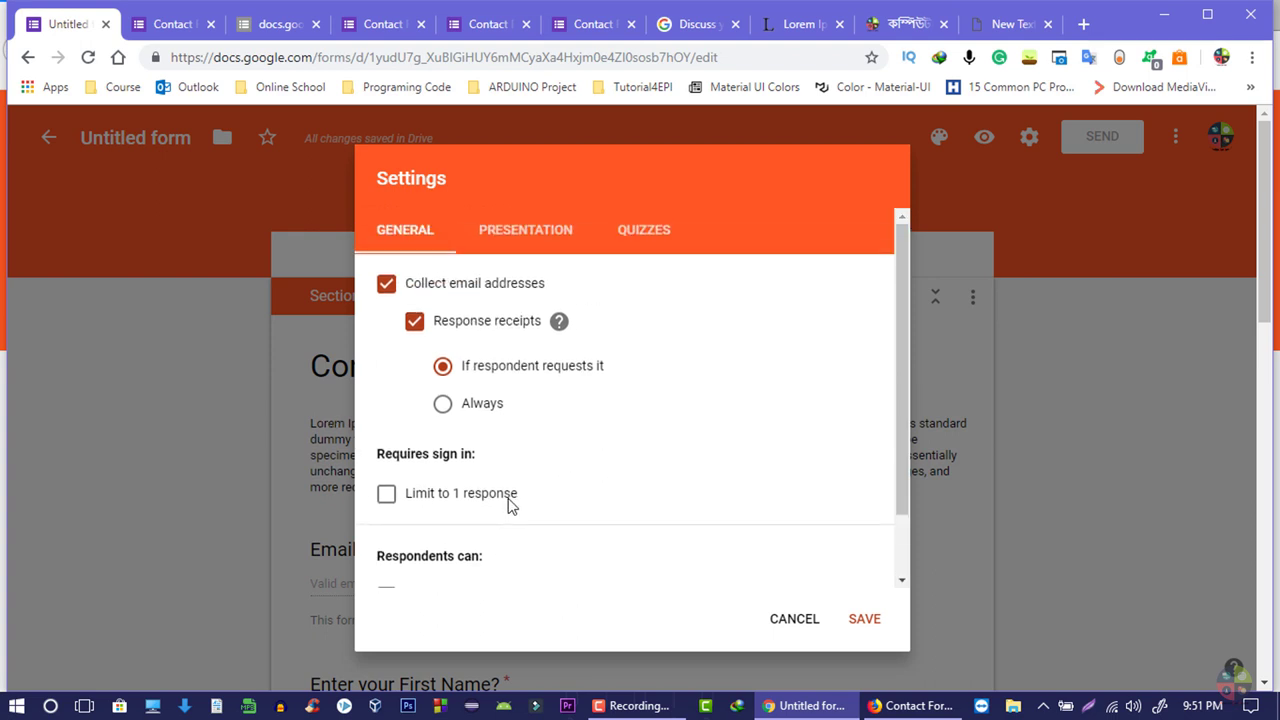
left_click(389, 287)
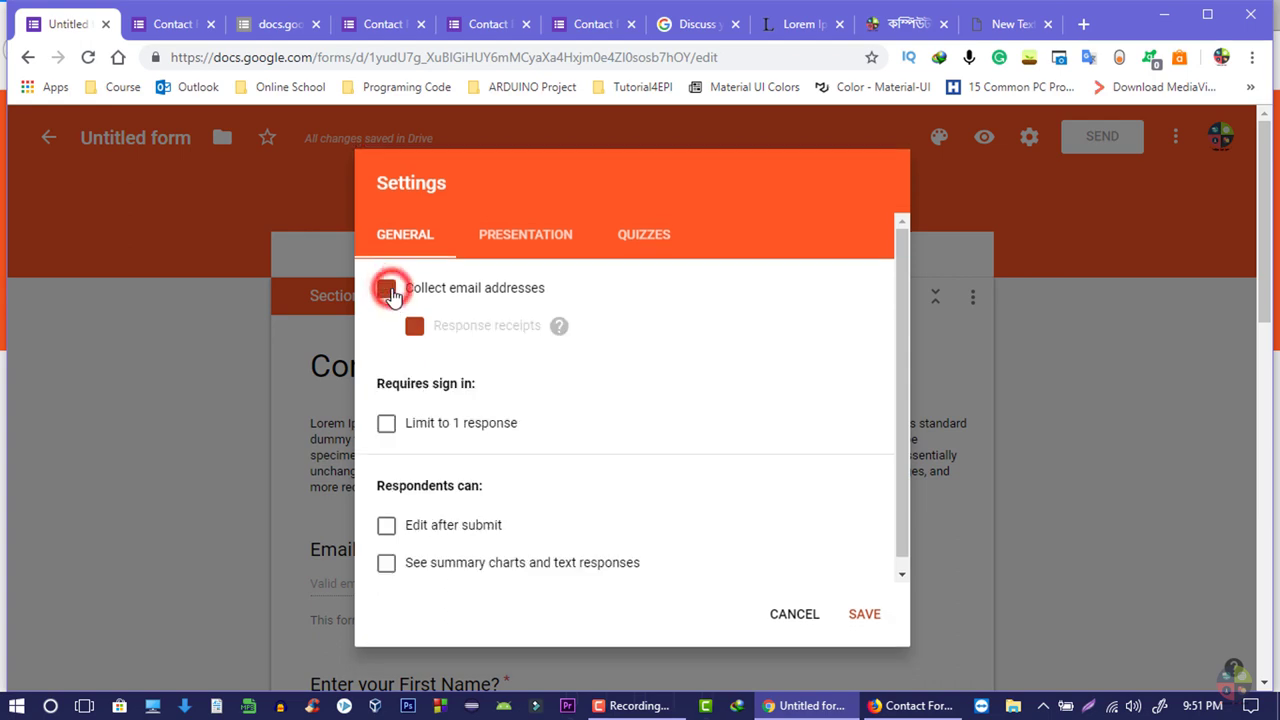
left_click(813, 616)
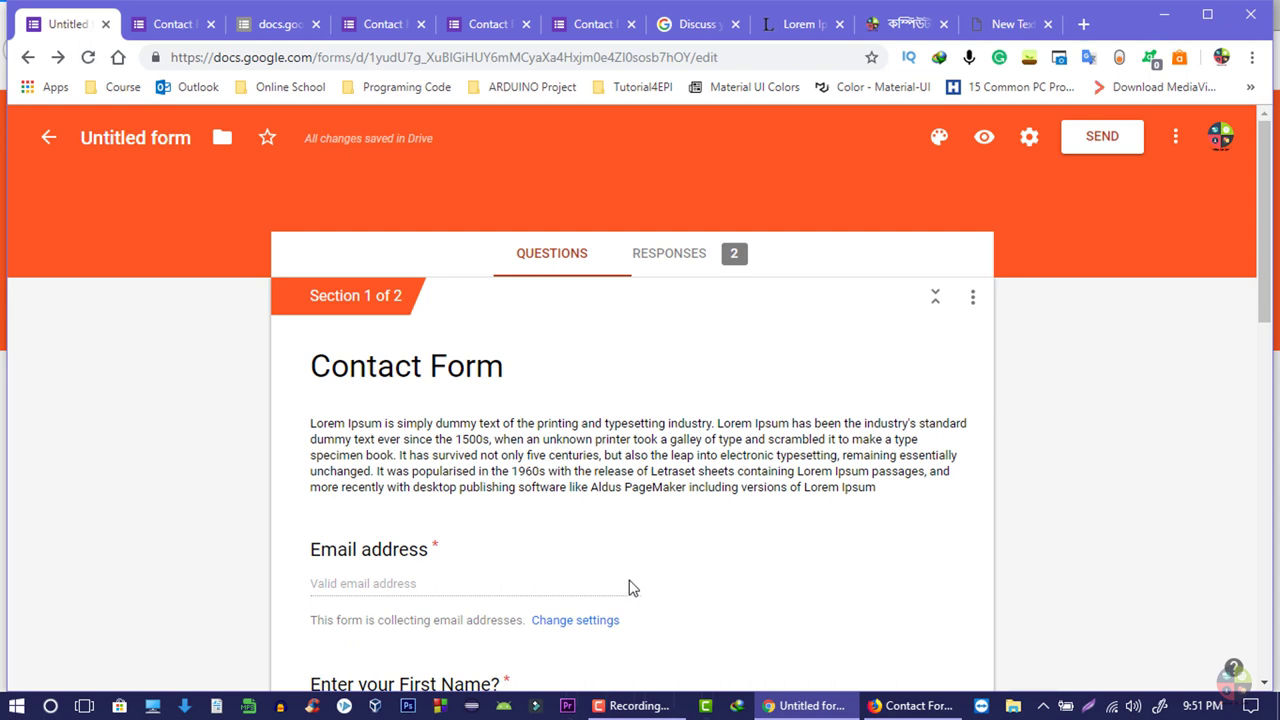
scroll(614, 537, "down", 2)
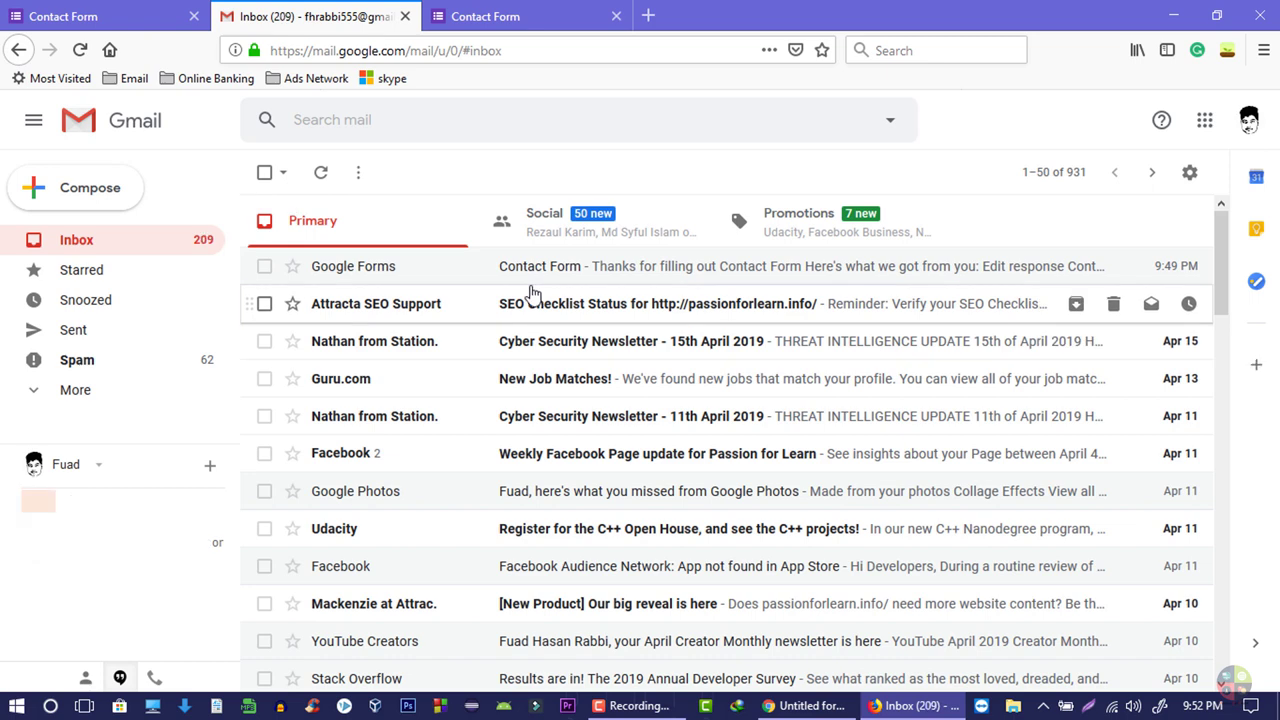
- Open the Google Forms 'Contact Form' receipt email, follow EDIT RESPONSE, then return to the Forms editor
left_click(531, 262)
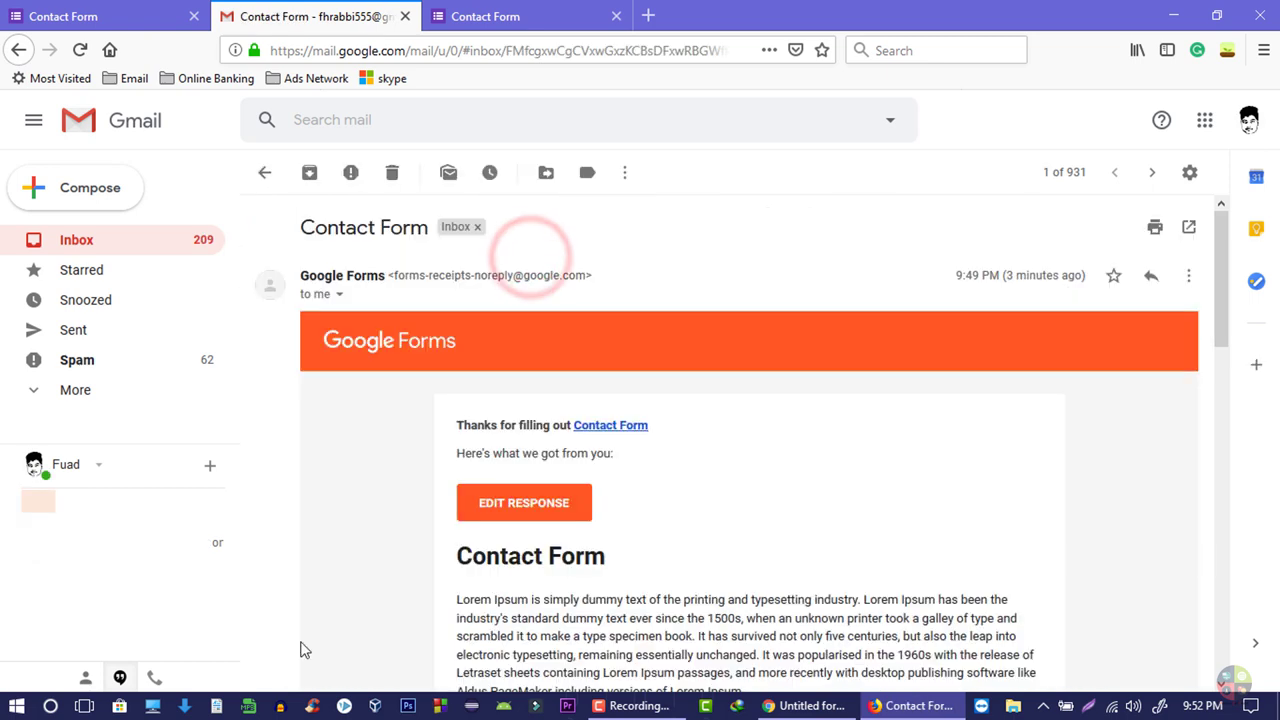
scroll(520, 410, "down", 2)
scroll(560, 450, "down", 5)
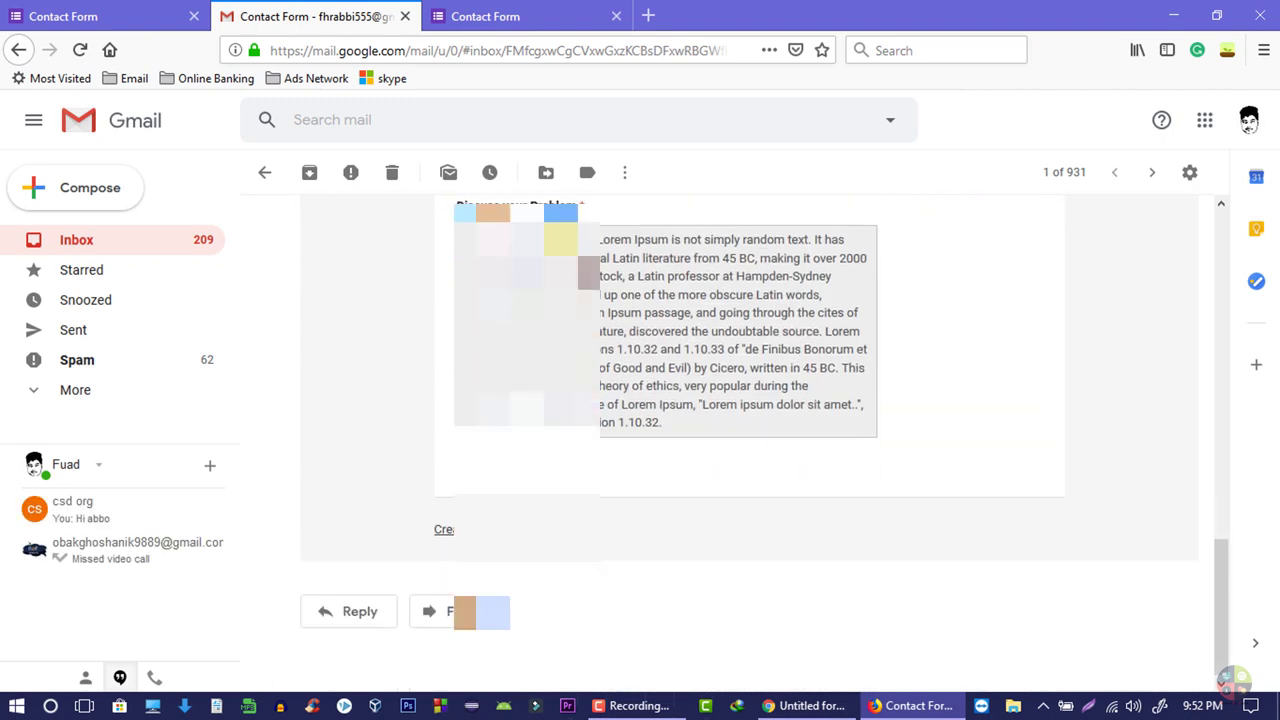
scroll(650, 440, "up", 5)
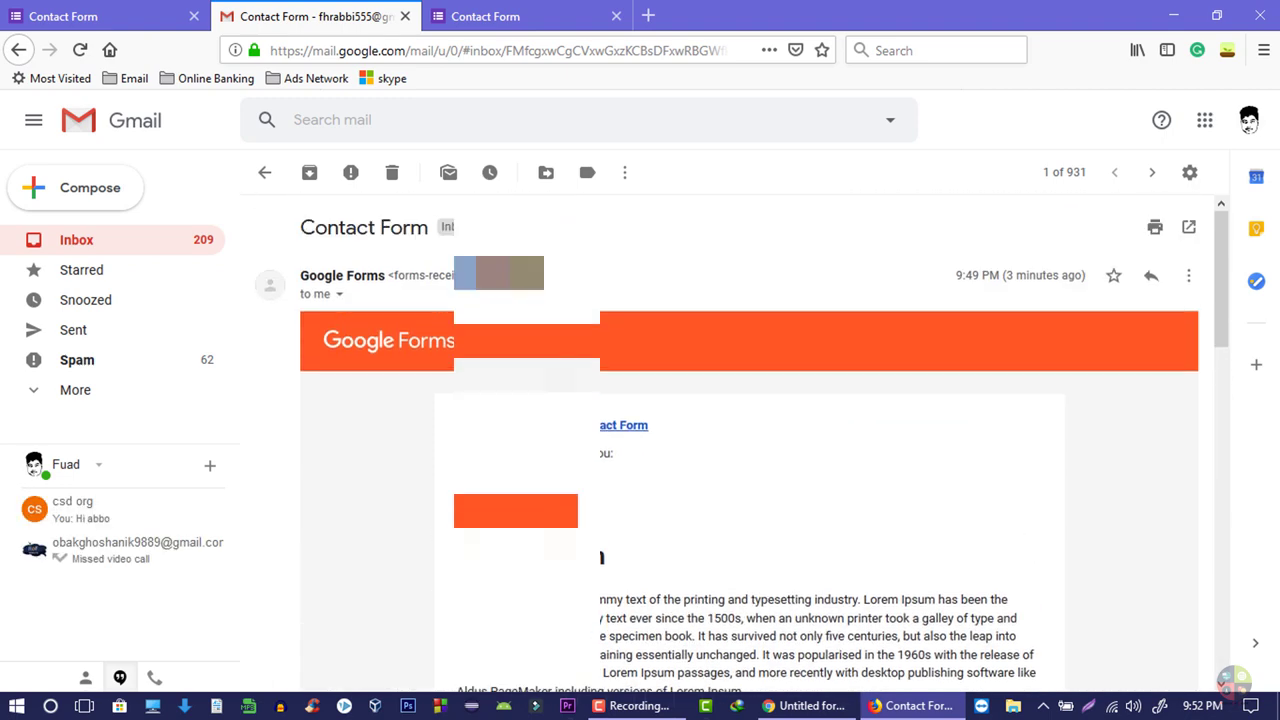
left_click(530, 498)
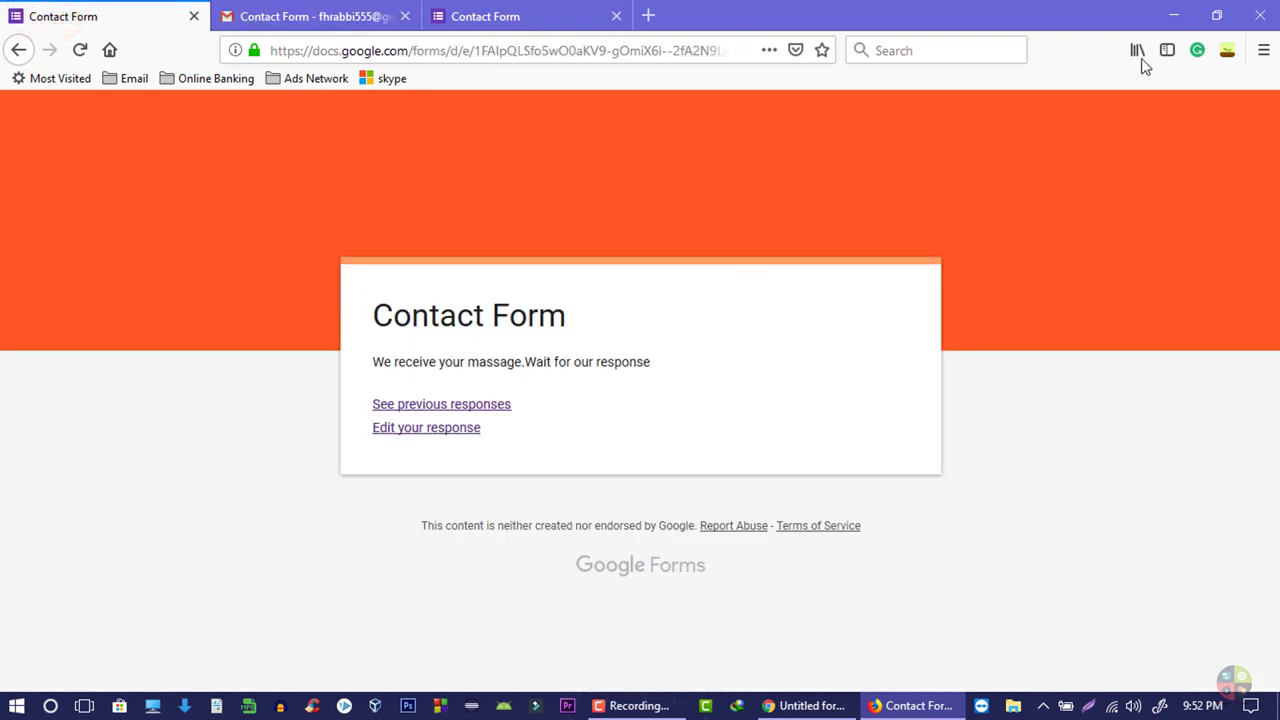
left_click(362, 12)
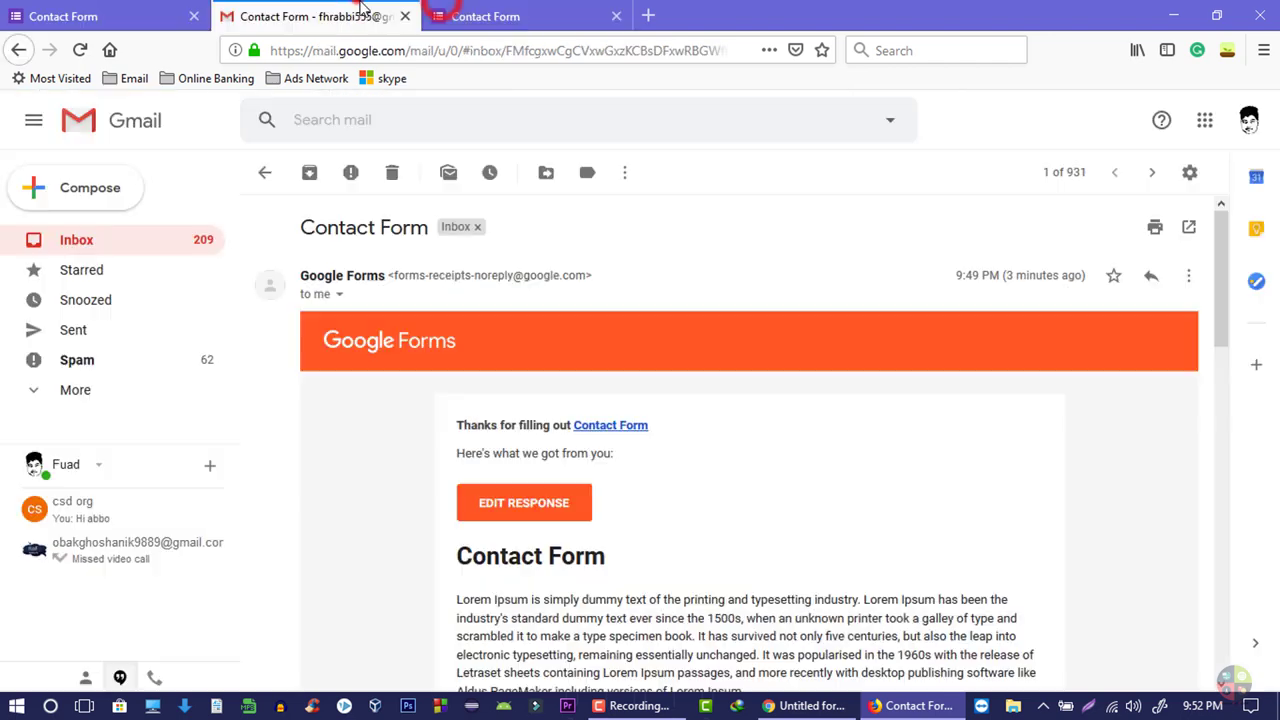
key("alt+Tab")
scroll(590, 505, "down", 3)
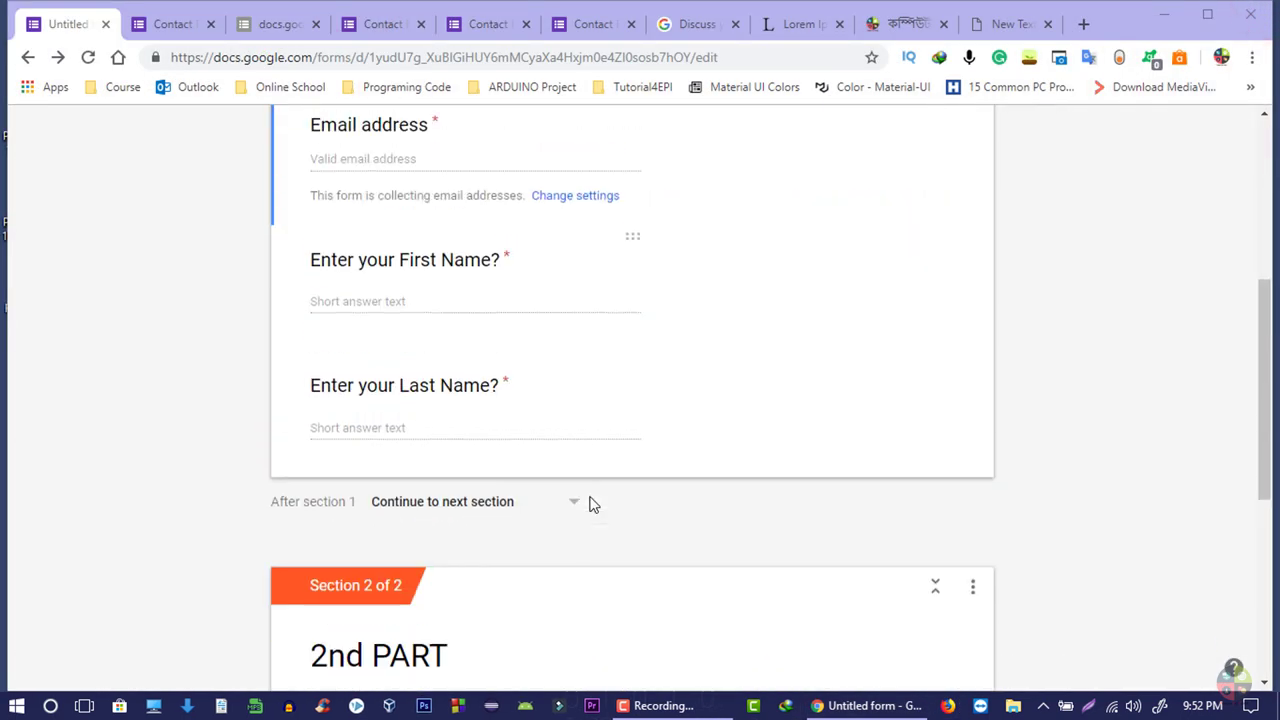
- Open the Responses tab and scroll through the summary of the 2 responses
scroll(594, 510, "down", 5)
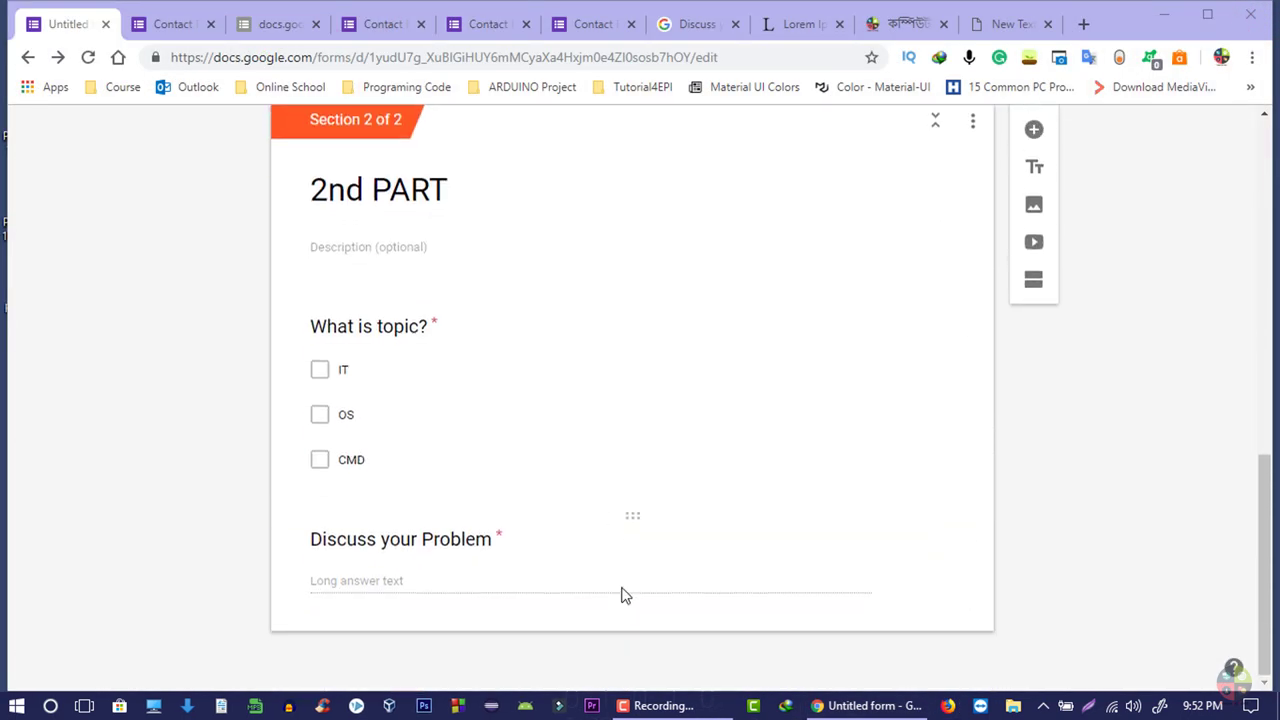
scroll(619, 594, "up", 10)
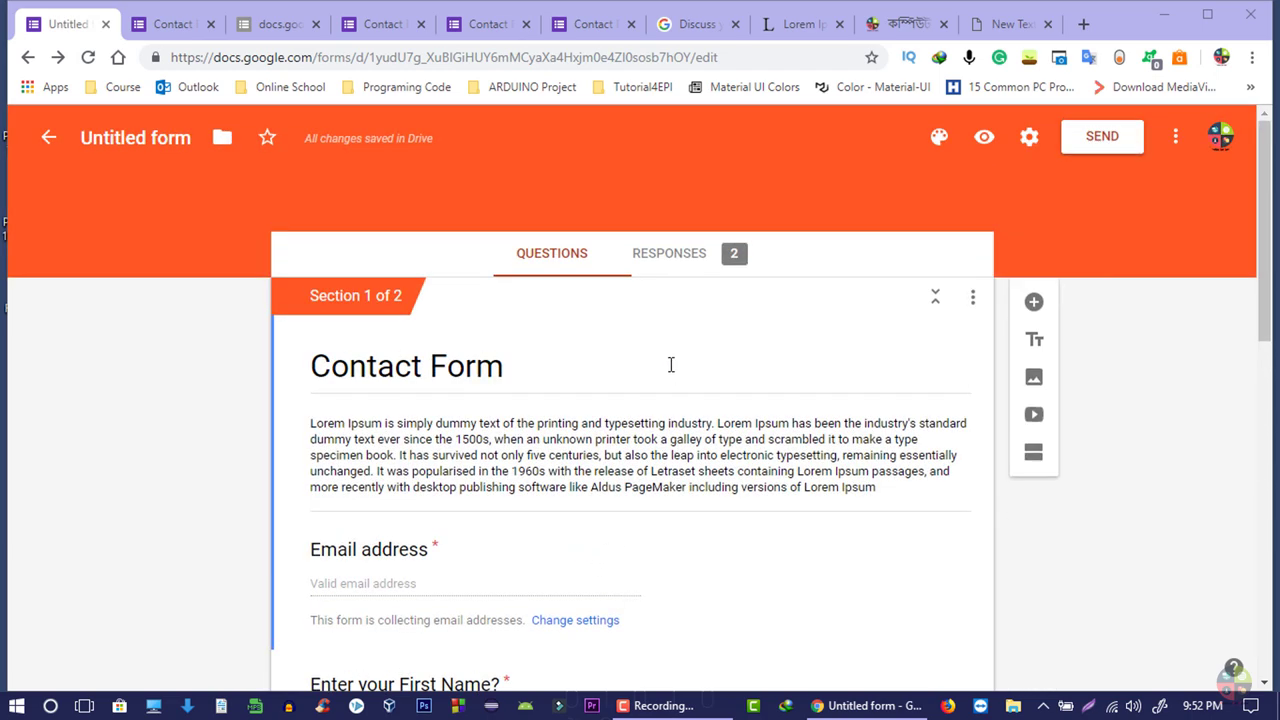
left_click(701, 262)
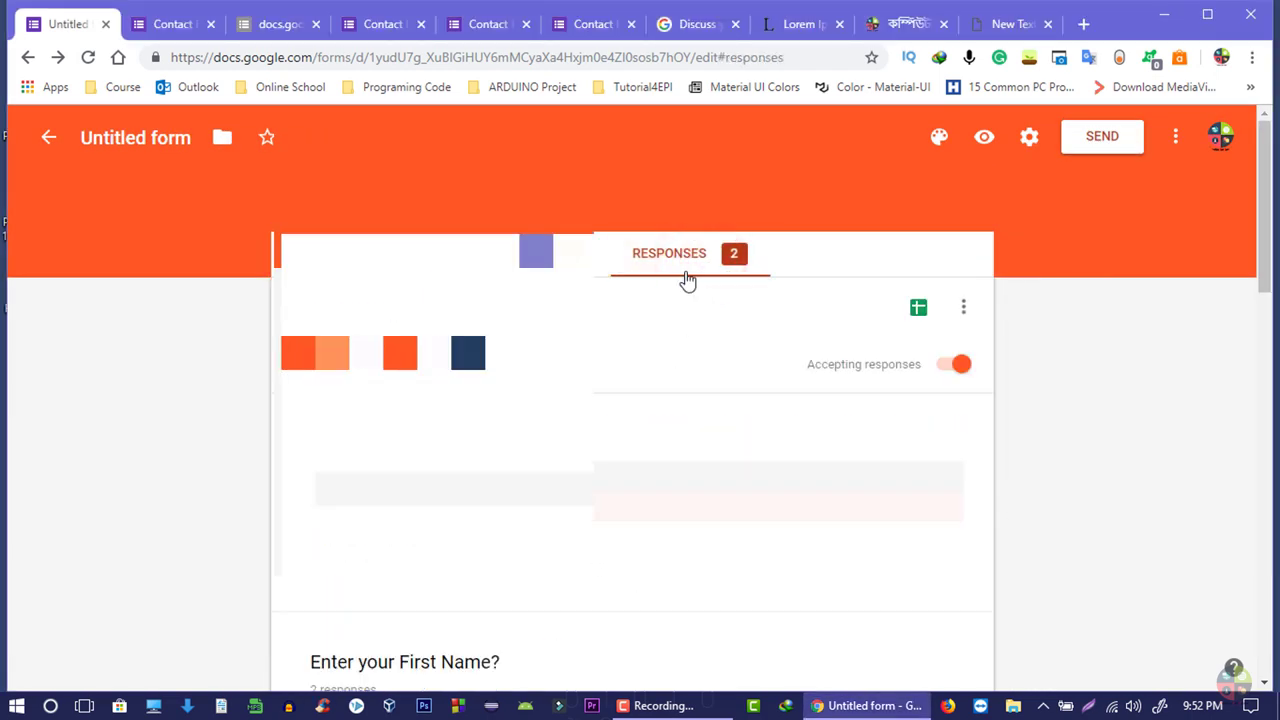
scroll(686, 280, "down", 1)
scroll(632, 400, "down", 15)
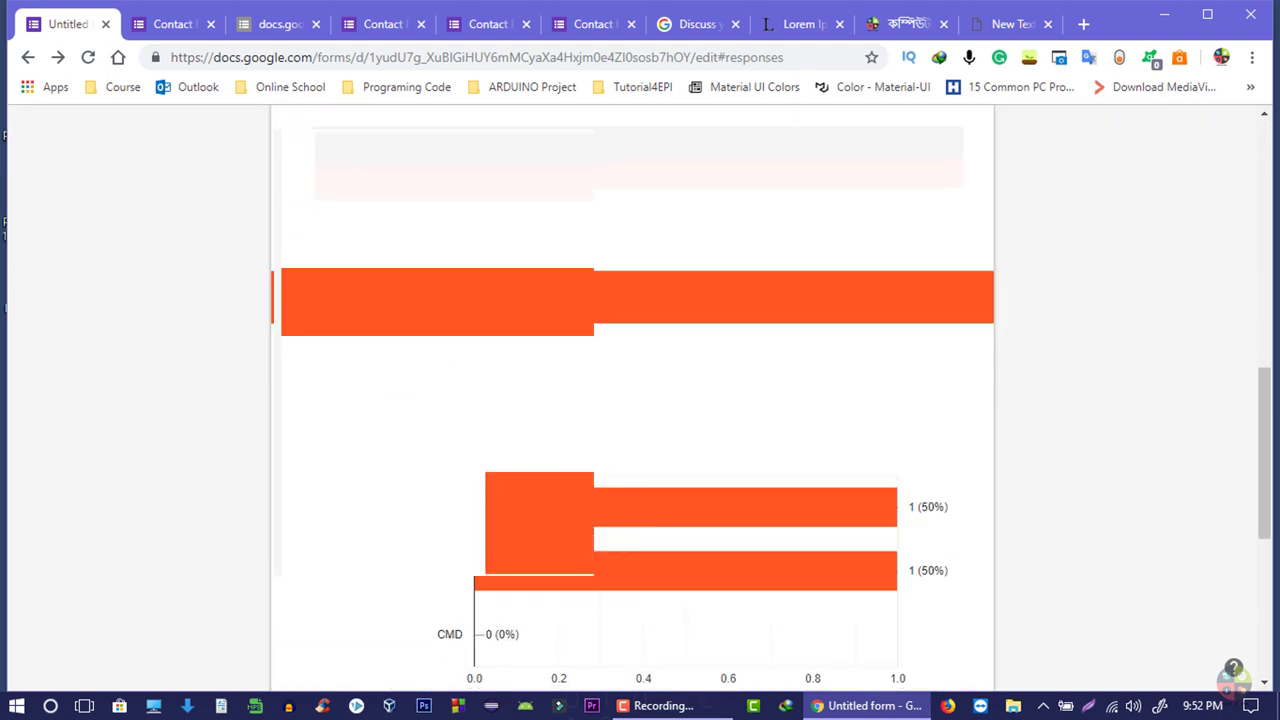
scroll(632, 400, "up", 15)
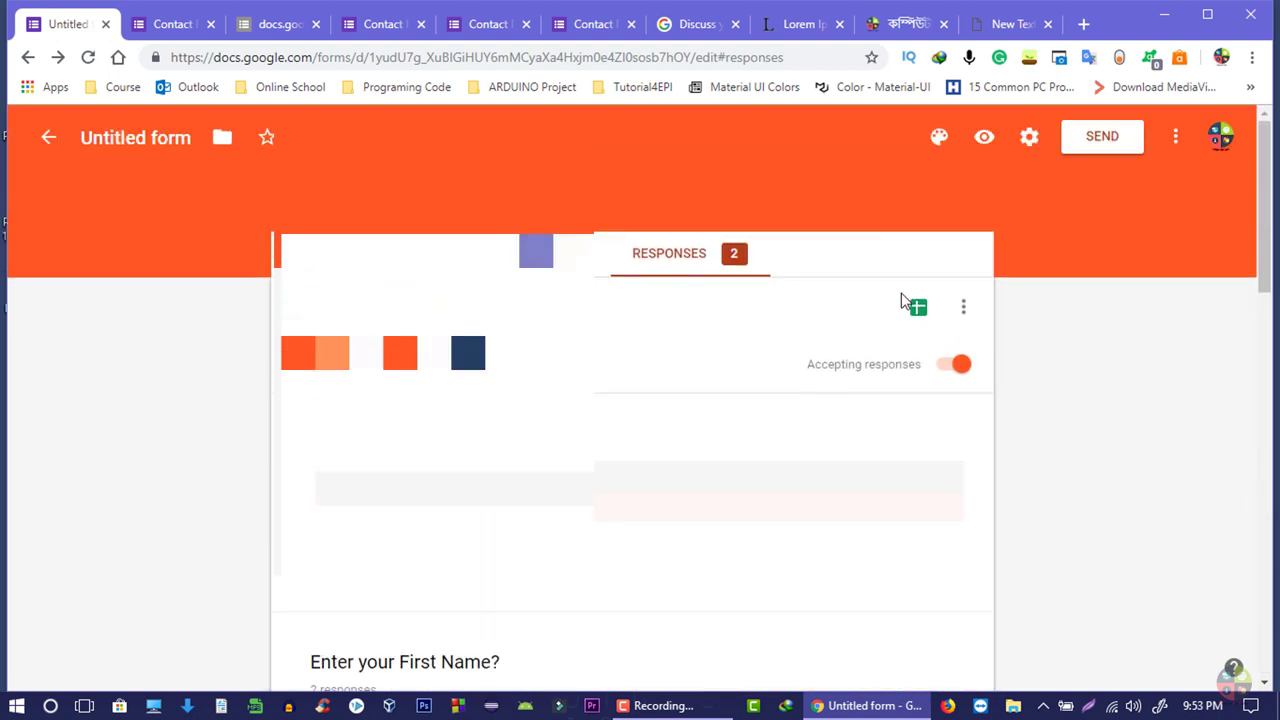
- Open the Sheets response destination dialog, then cancel without creating a spreadsheet
left_click(918, 308)
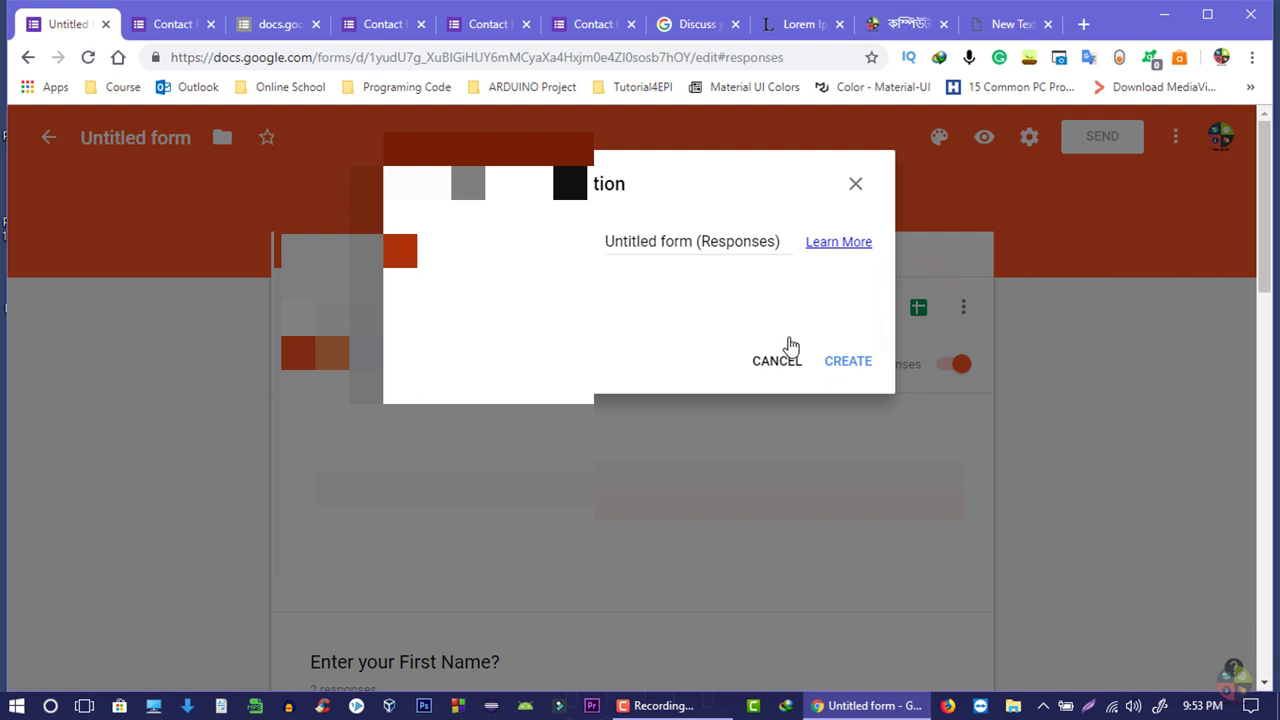
left_click(772, 250)
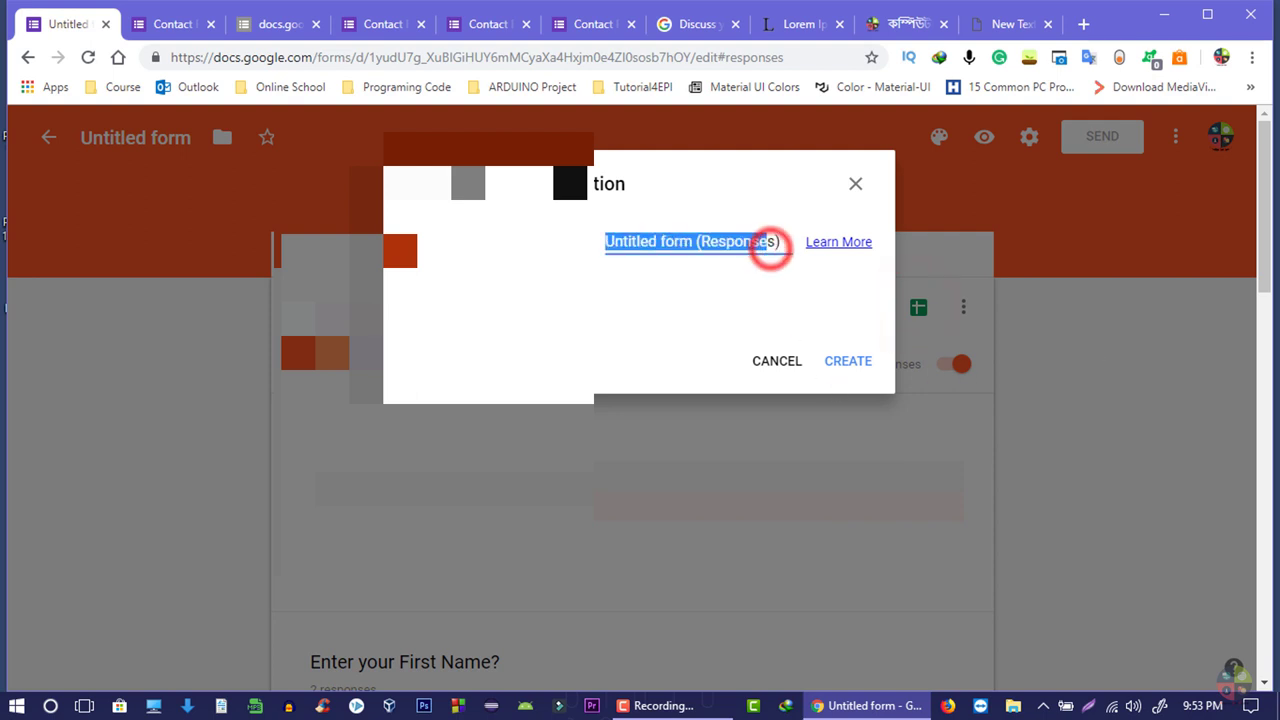
left_click(650, 241)
left_click(777, 361)
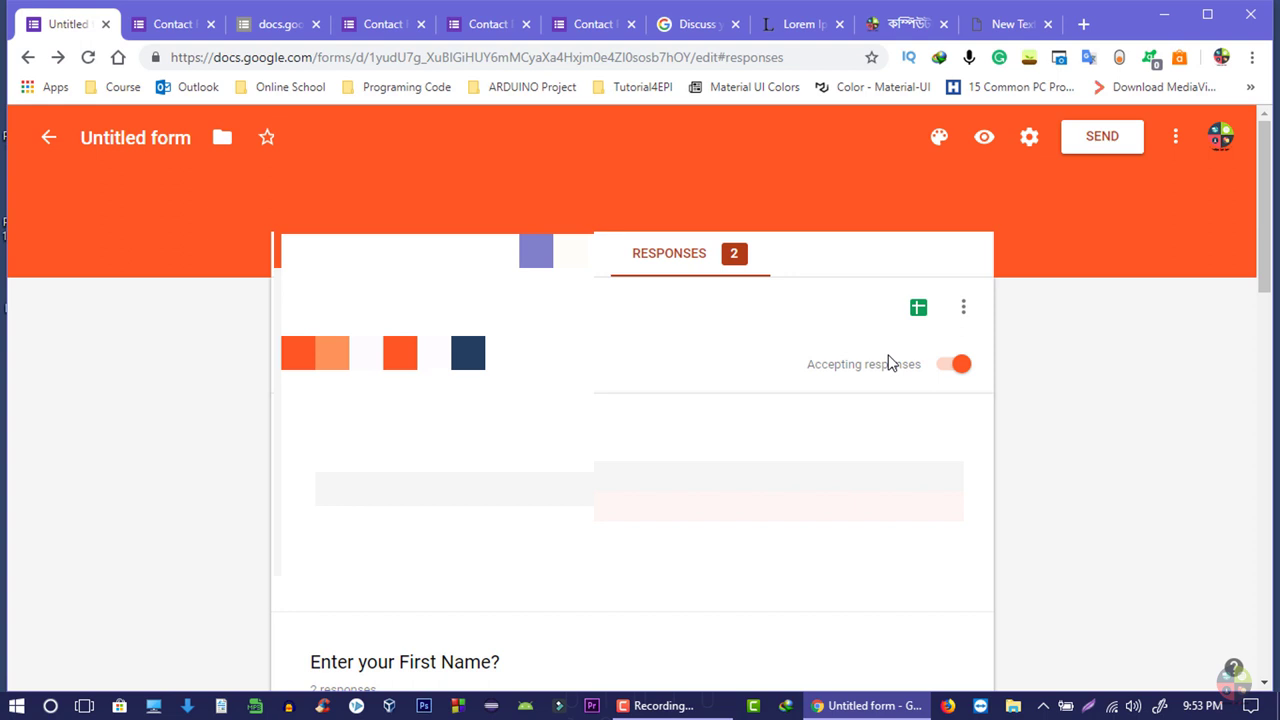
- From Forms home, scroll through the Template gallery and pick the Contact Information template
left_click(50, 138)
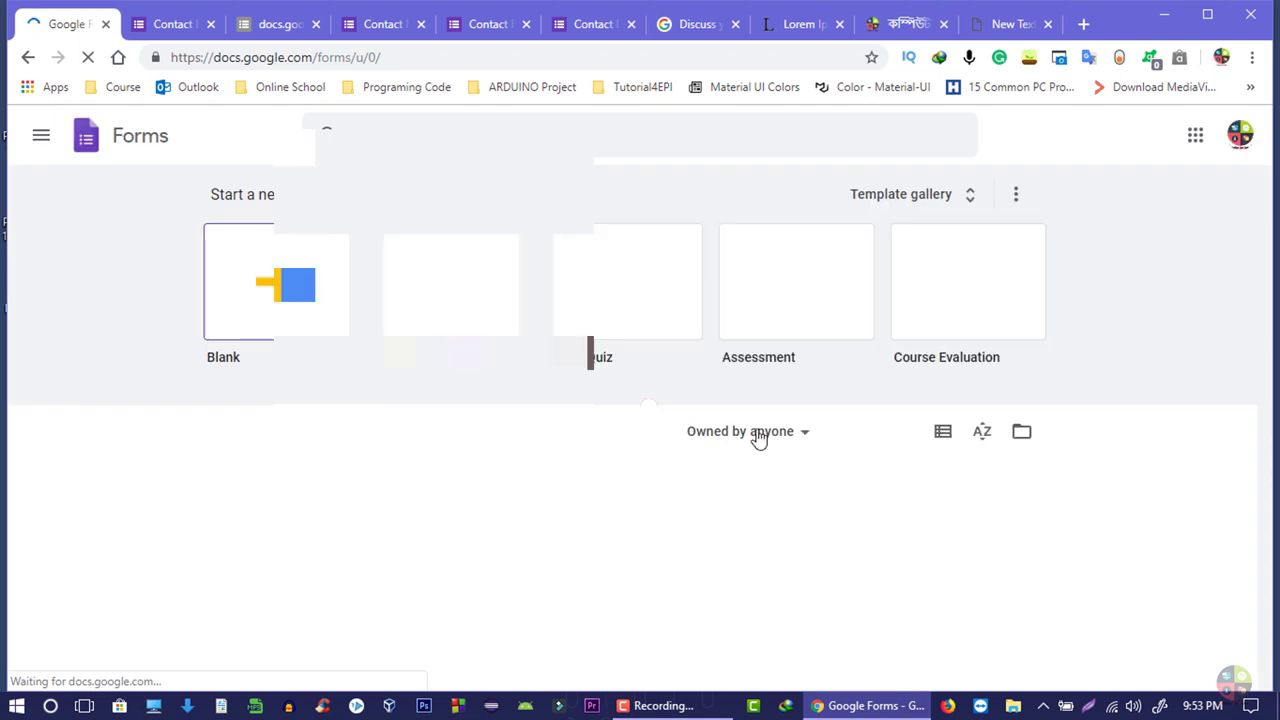
left_click(937, 197)
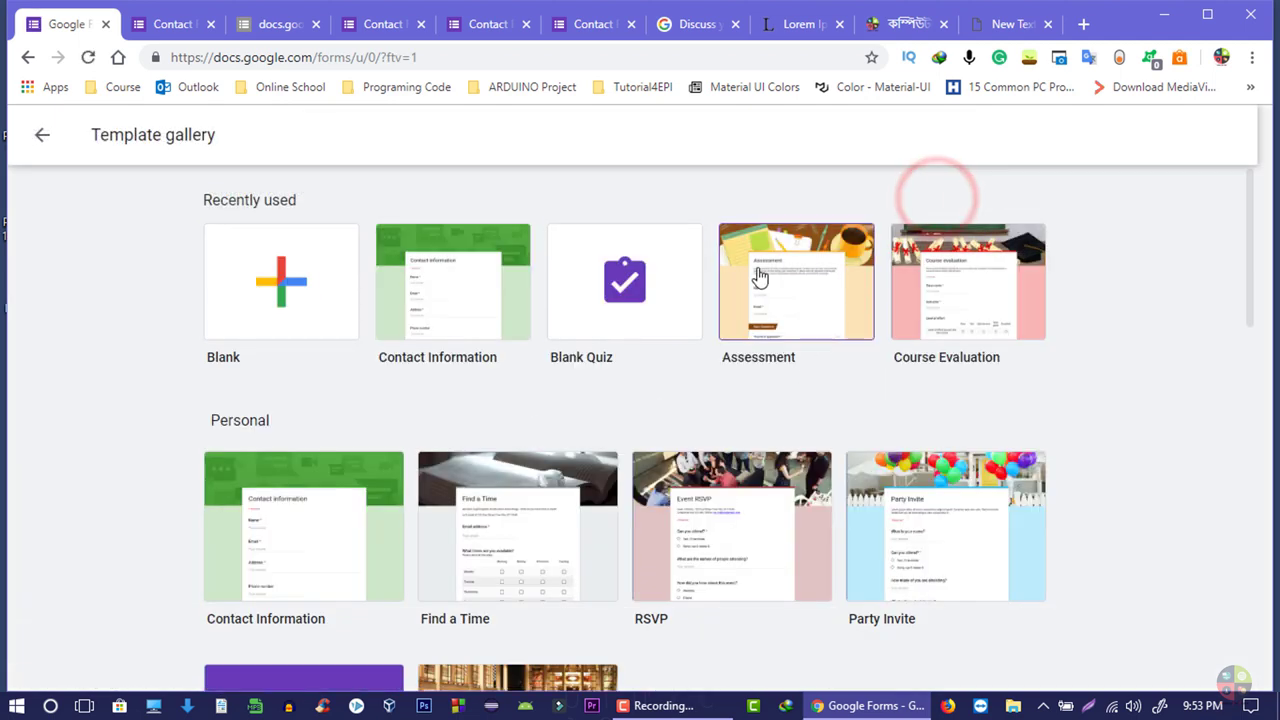
scroll(538, 430, "down", 1)
scroll(538, 430, "down", 5)
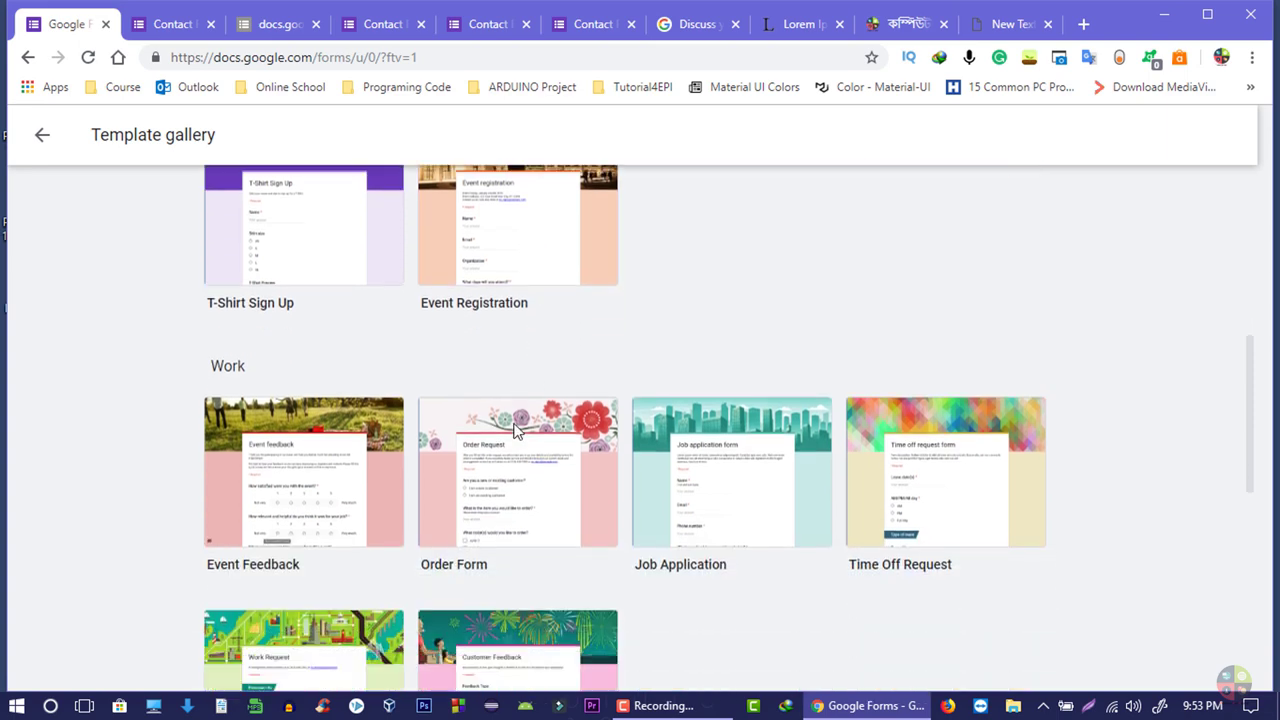
scroll(500, 479, "down", 4)
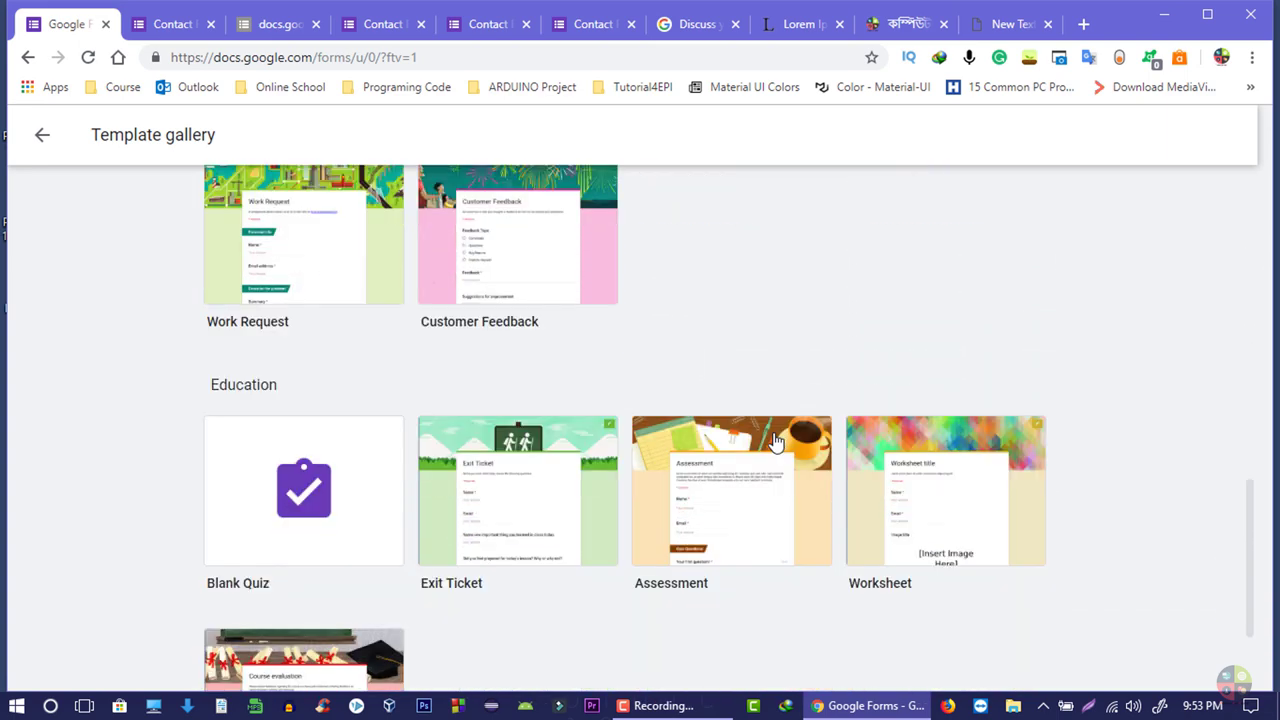
scroll(668, 380, "up", 8)
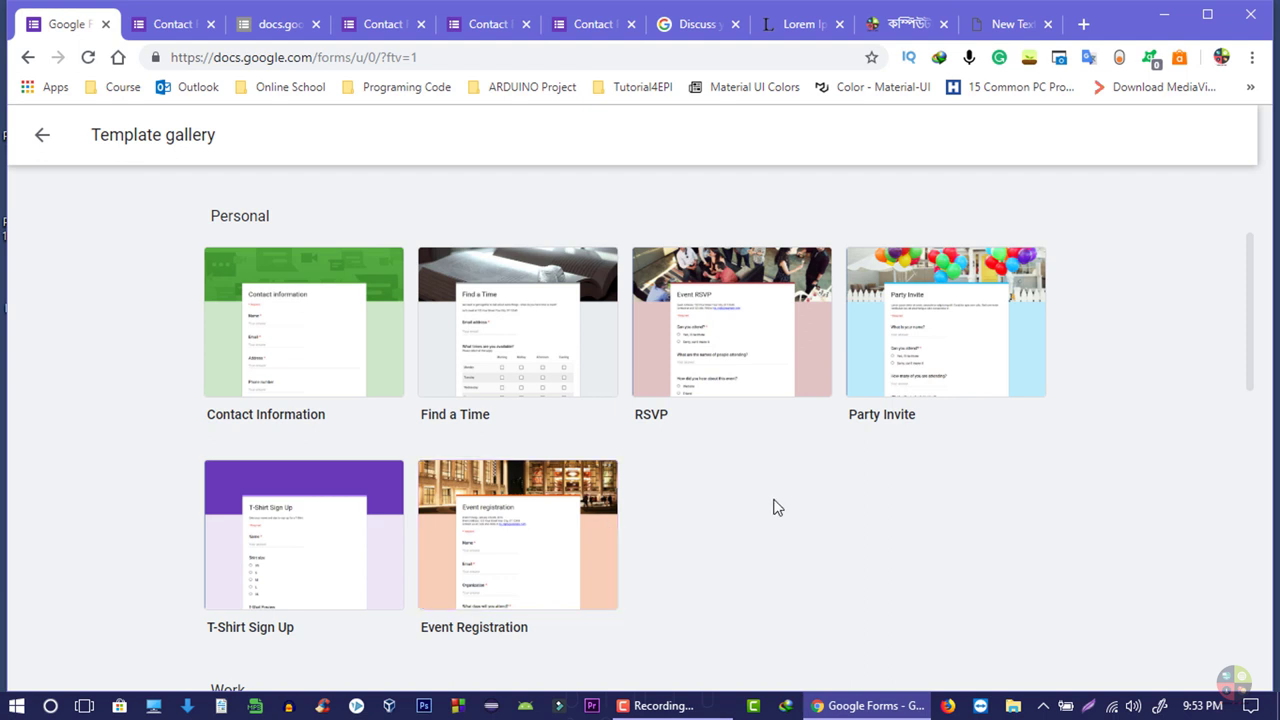
scroll(778, 507, "up", 3)
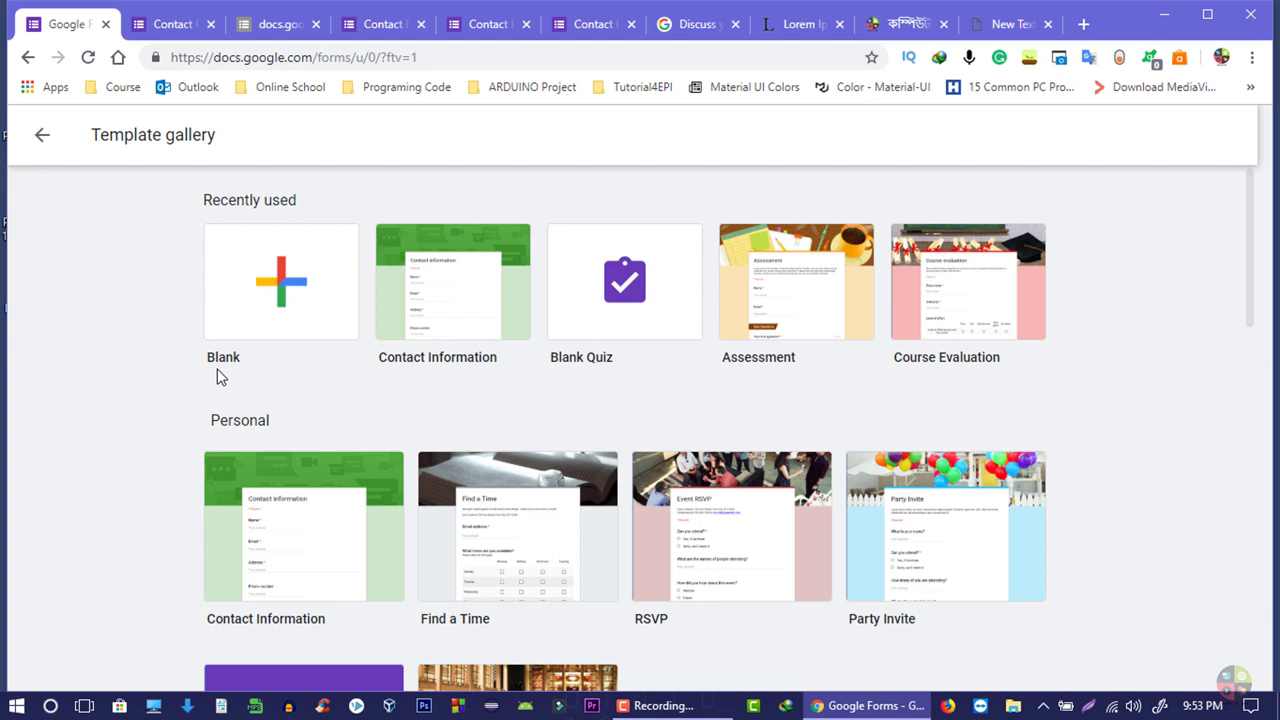
left_click(490, 336)
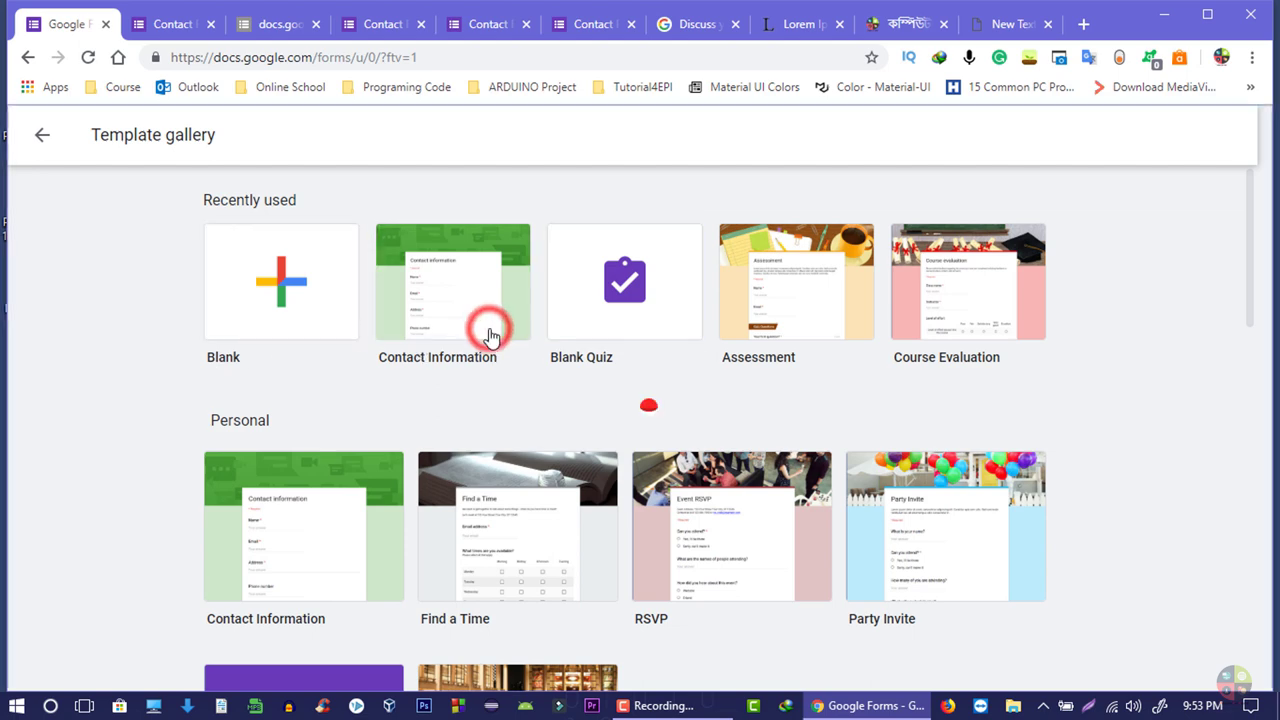